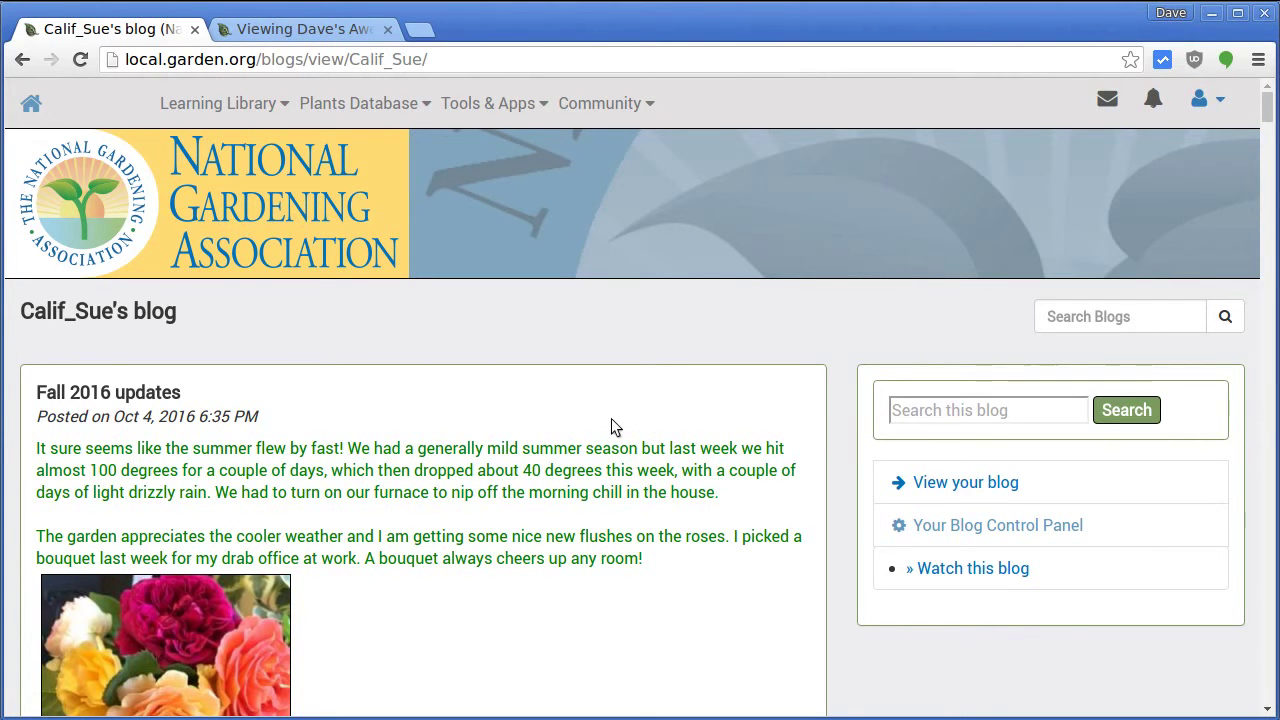
Step: Return to the site's homepage and open the Seed Swaps page
drag(611, 426, 768, 501)
click(768, 501)
click(137, 205)
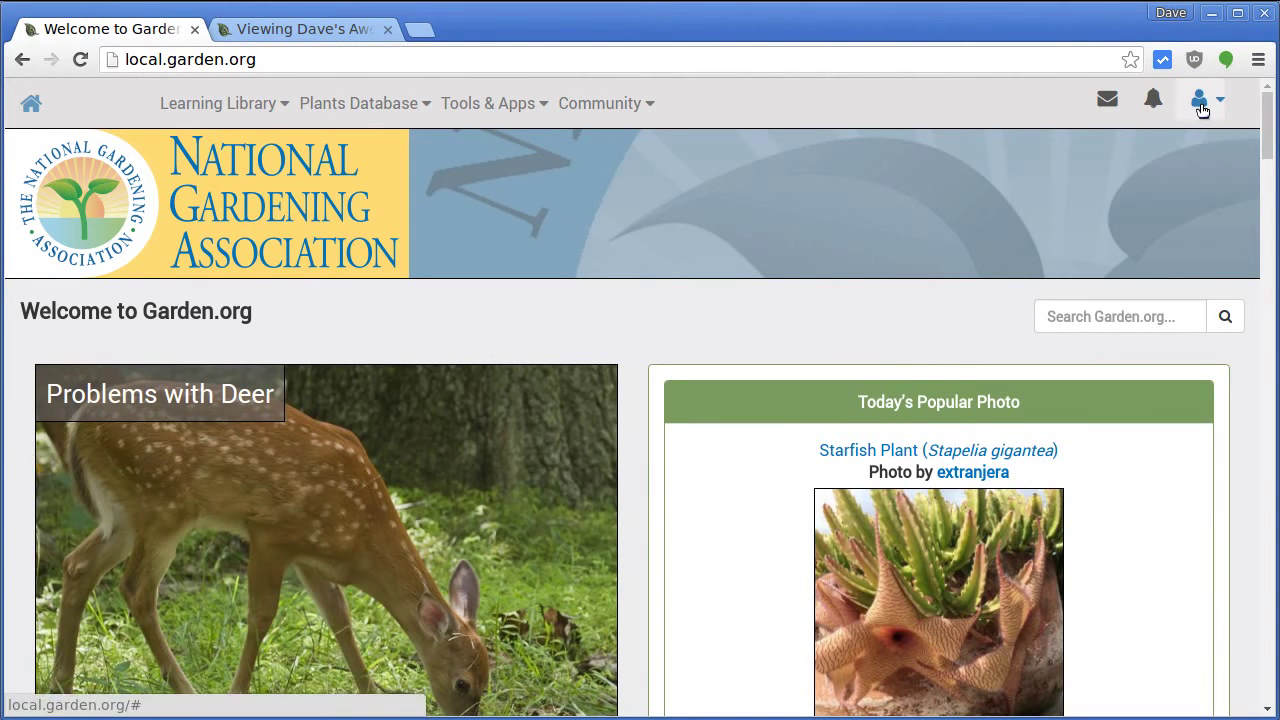
click(476, 104)
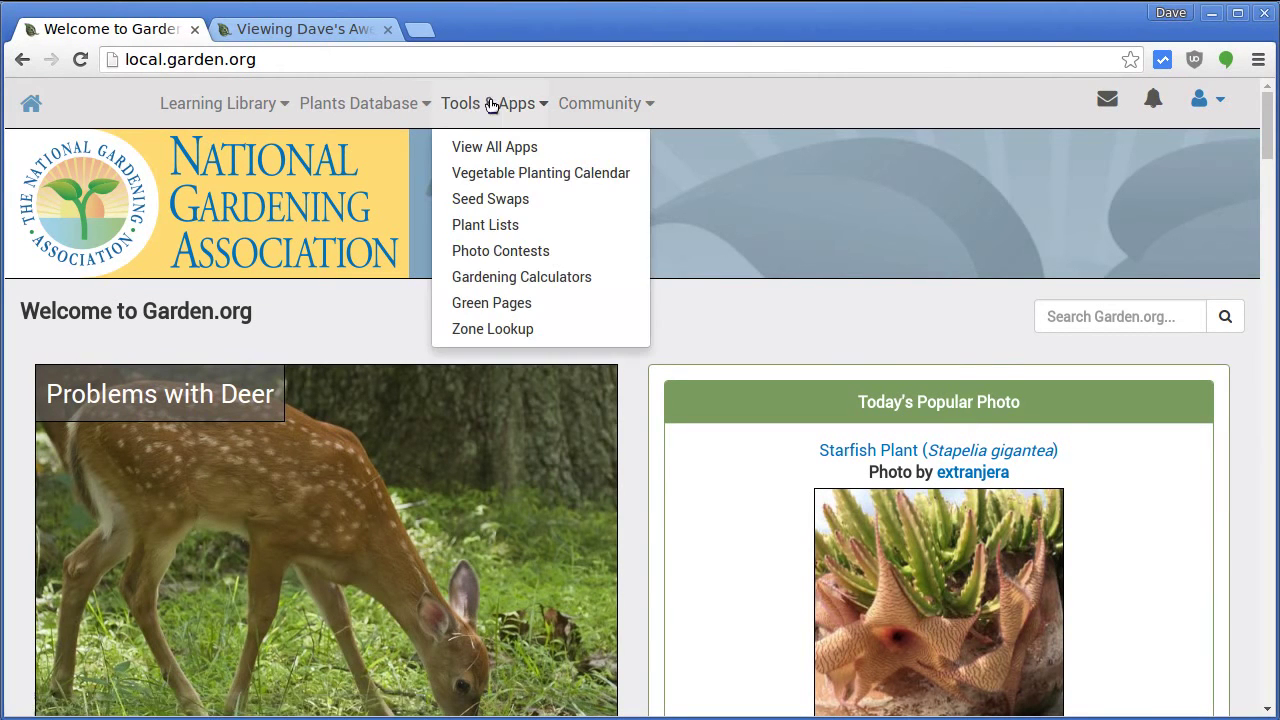
click(547, 200)
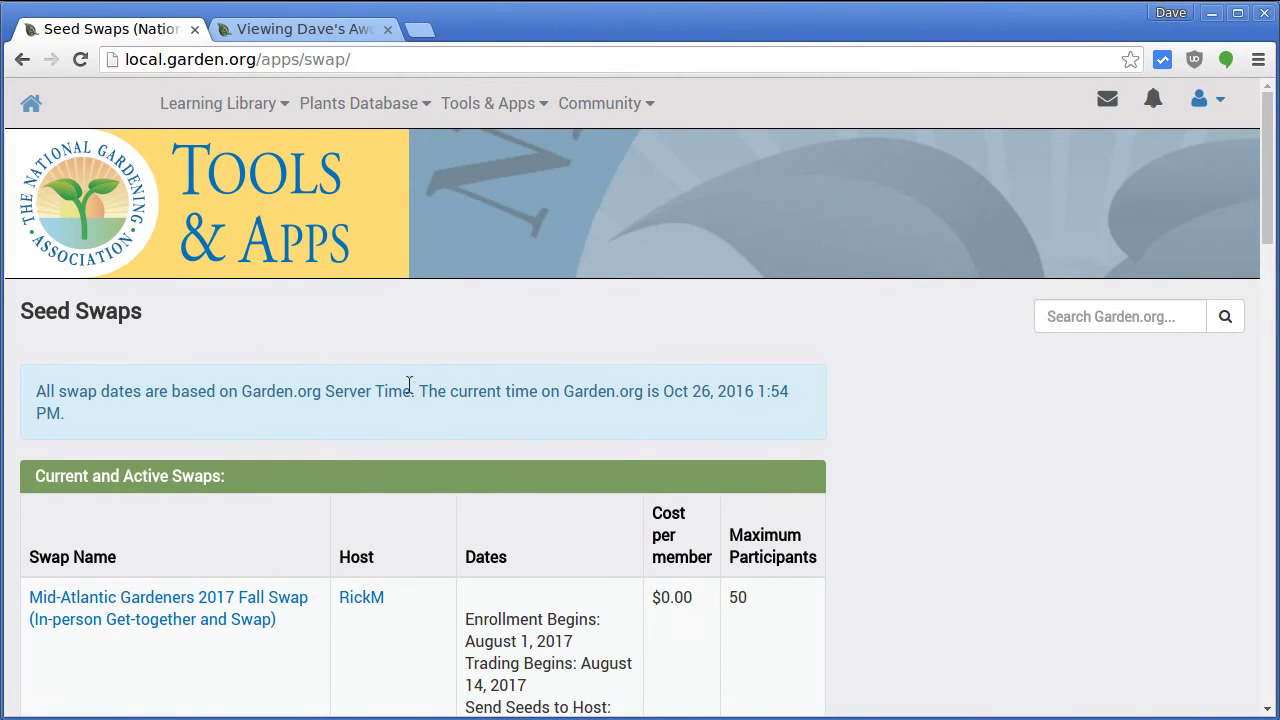
Step: Open your primary swap list for viewing and managing from below the current and active swaps
scroll(311, 415, down, 4)
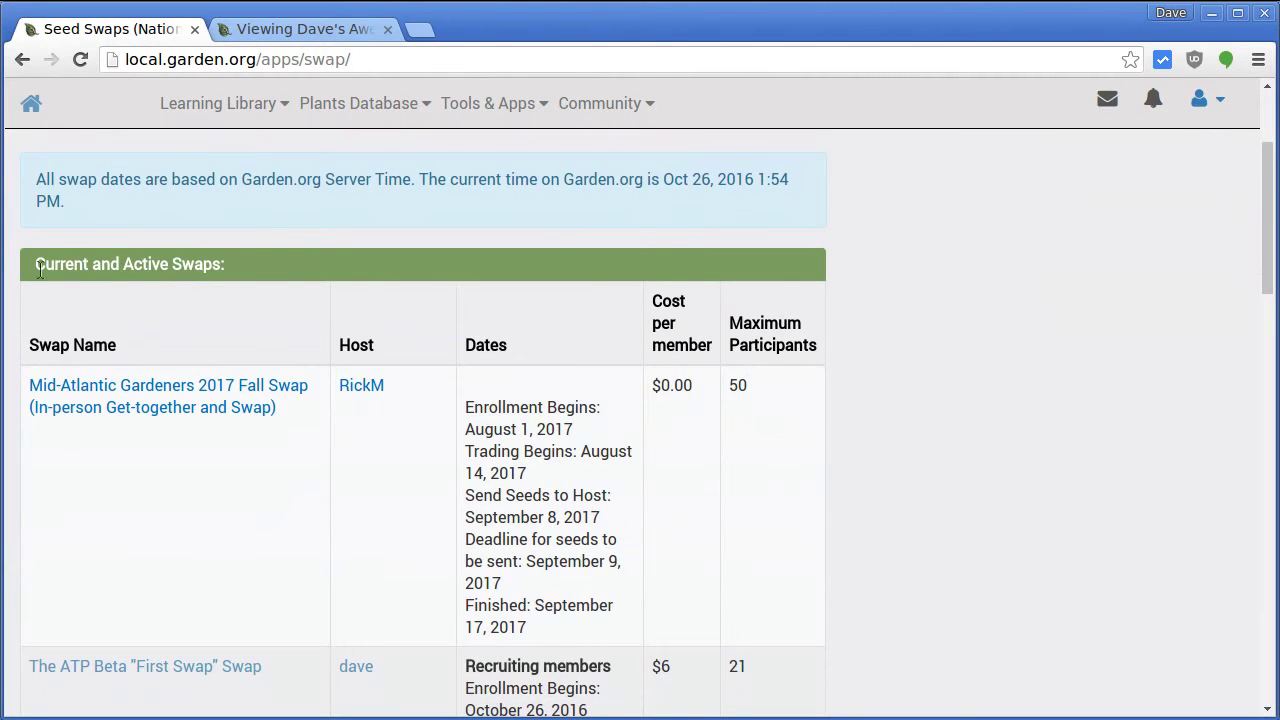
scroll(540, 470, down, 5)
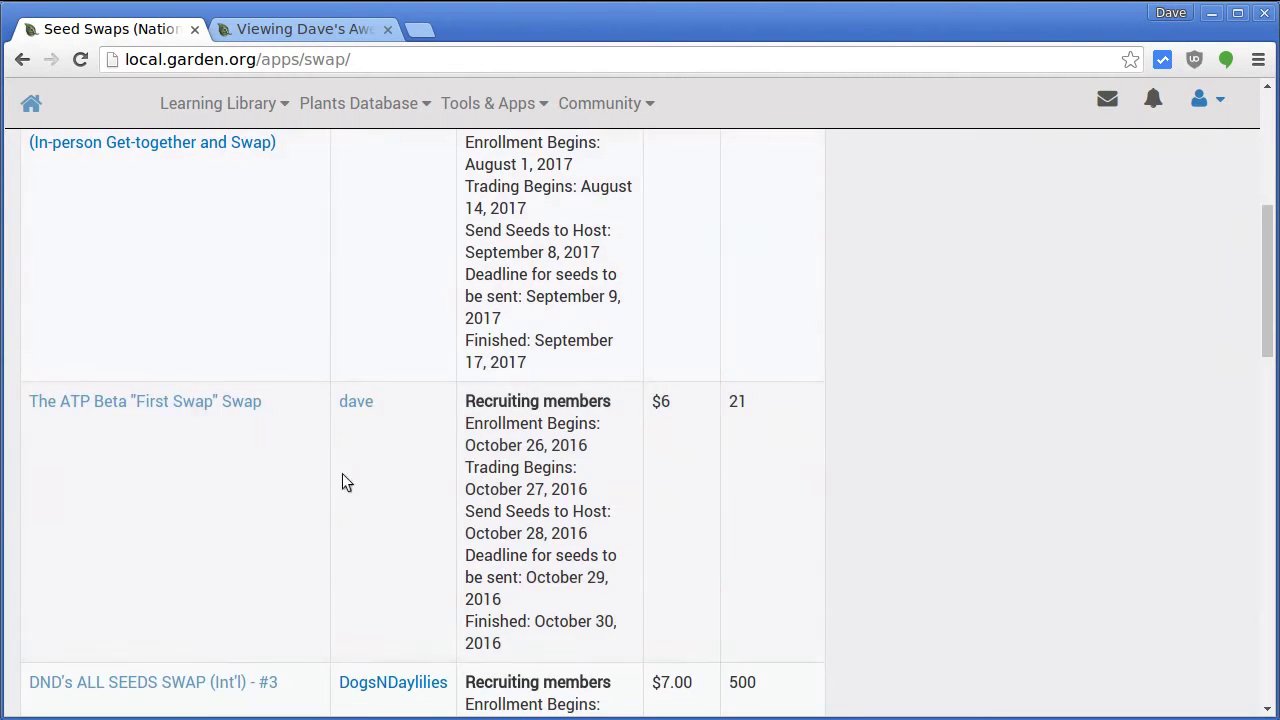
scroll(455, 435, down, 14)
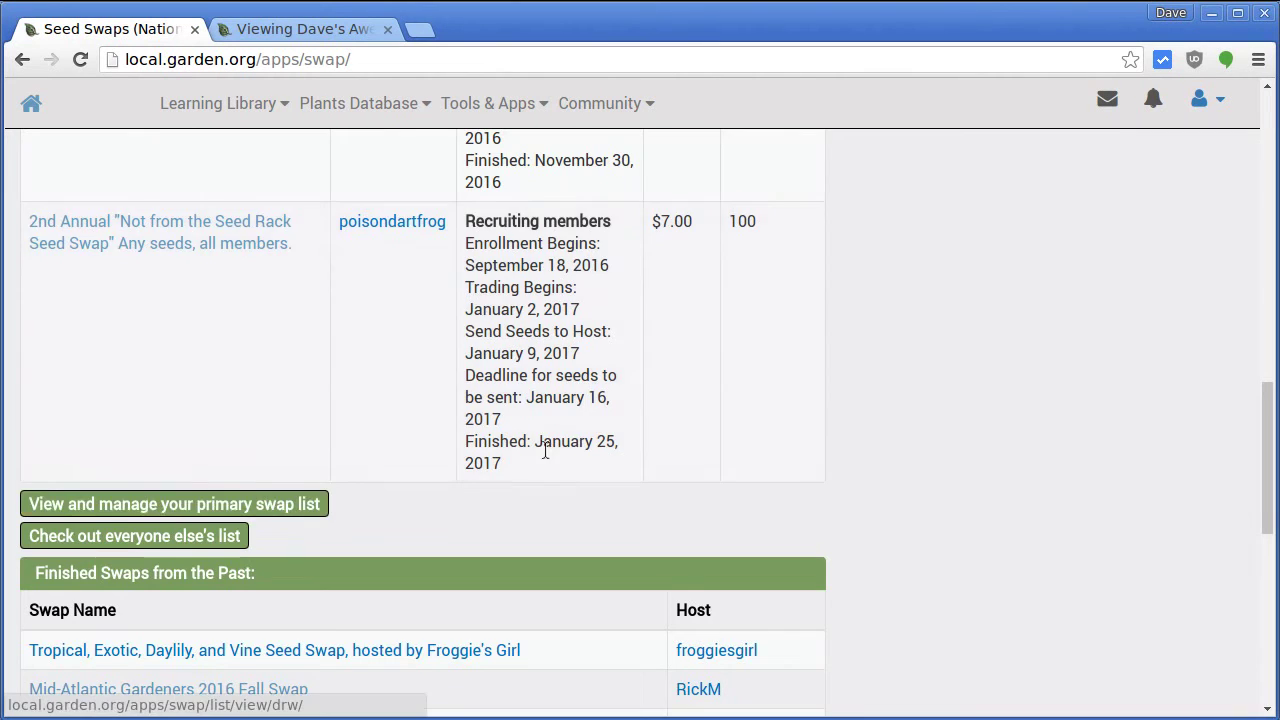
scroll(381, 335, up, 2)
scroll(340, 390, down, 3)
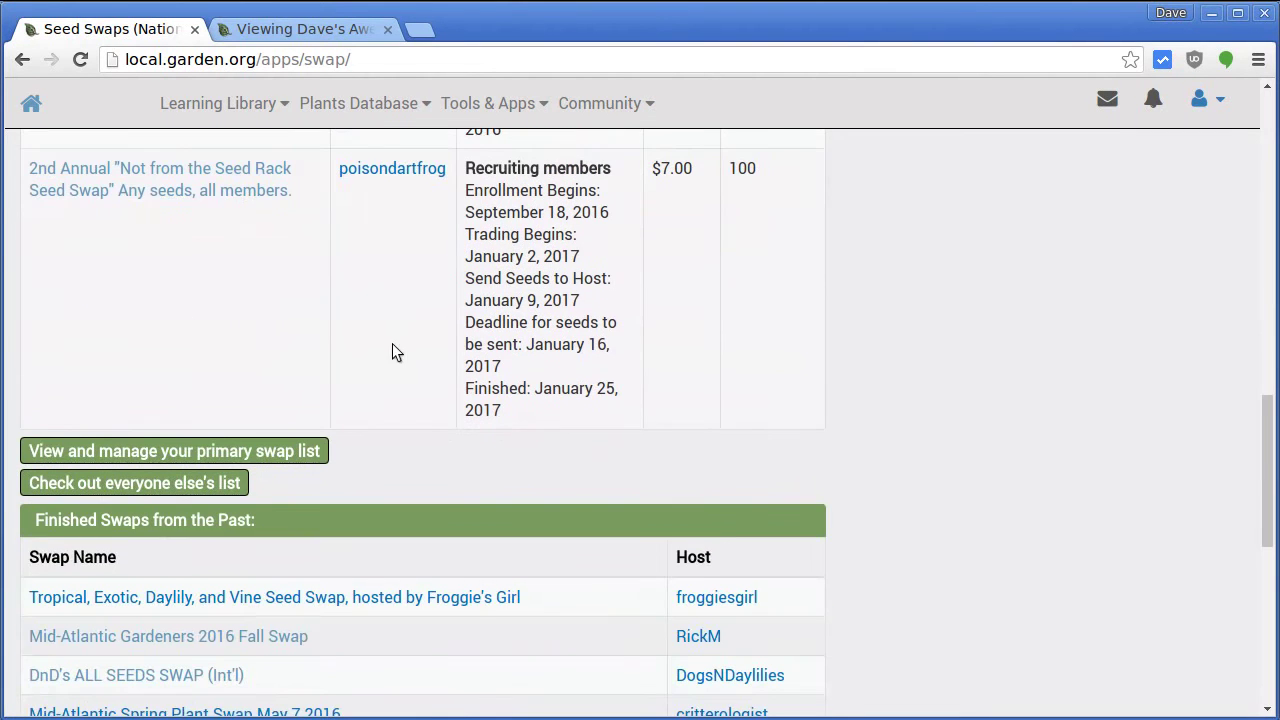
click(300, 453)
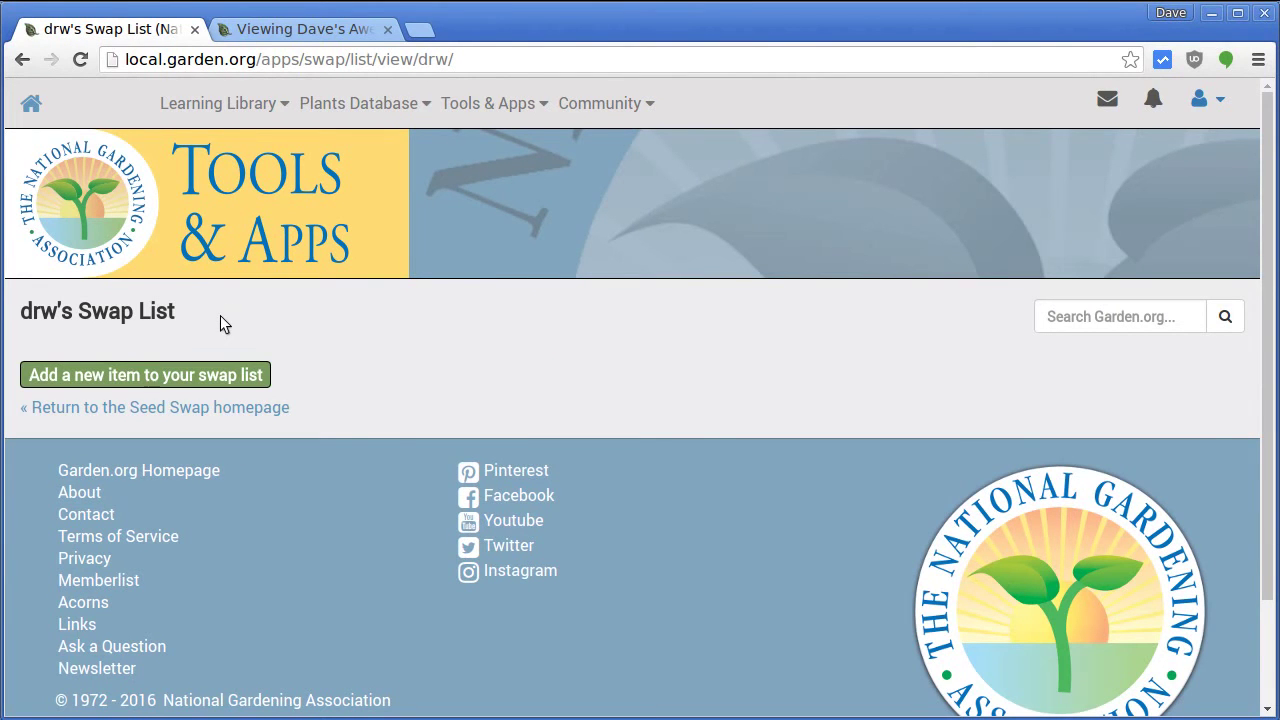
Step: Start a new swap list item and choose Crepe Myrtle (Lagerstroemia indica Dynamite®) as the plant
click(148, 376)
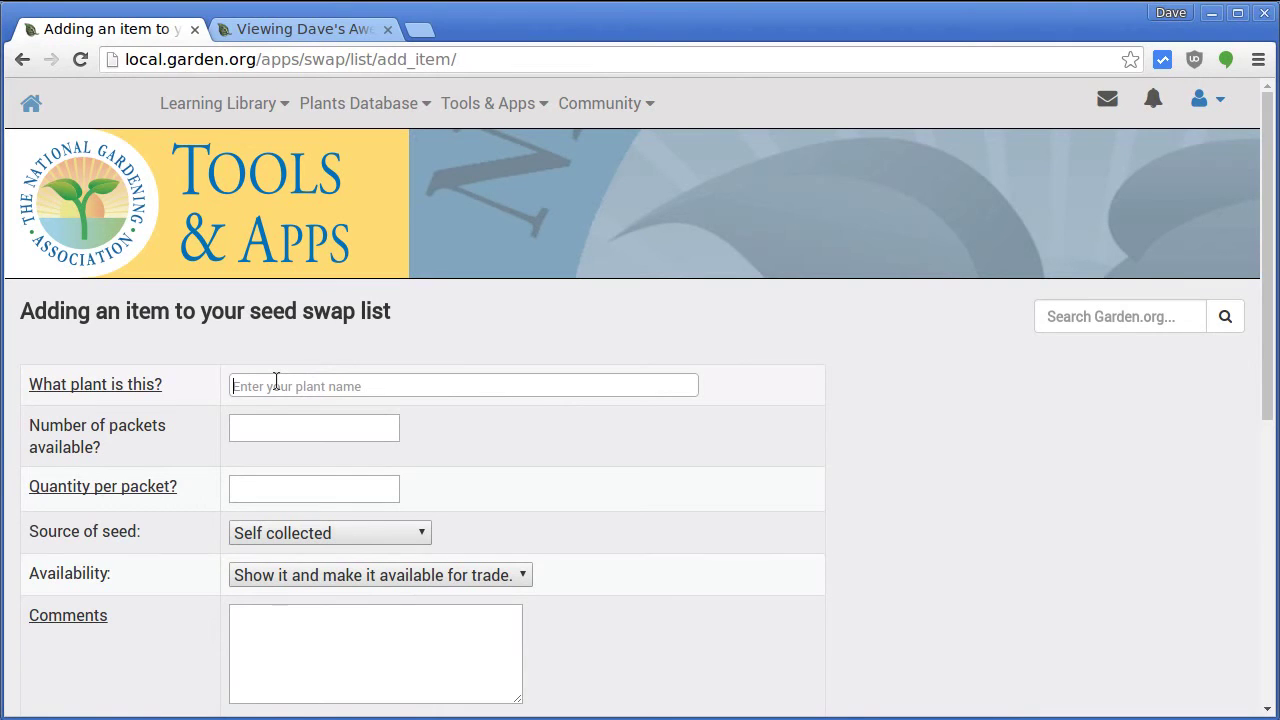
text(Dynamite)
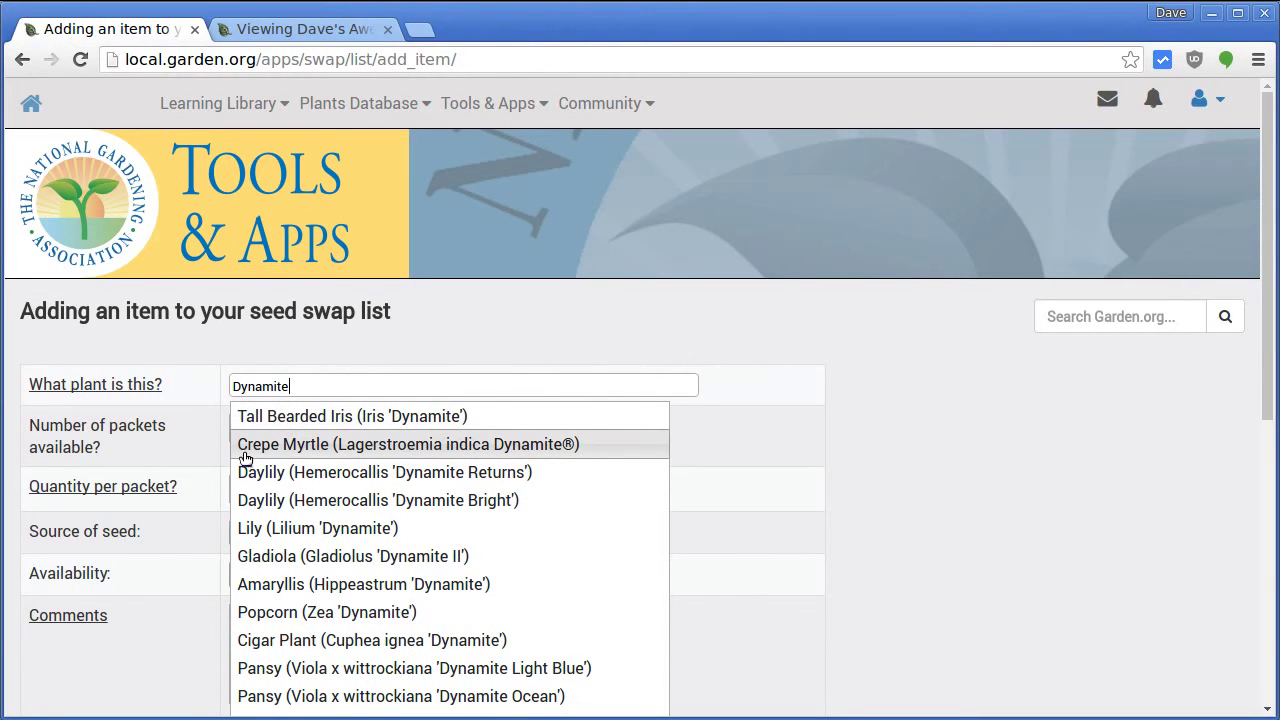
click(517, 449)
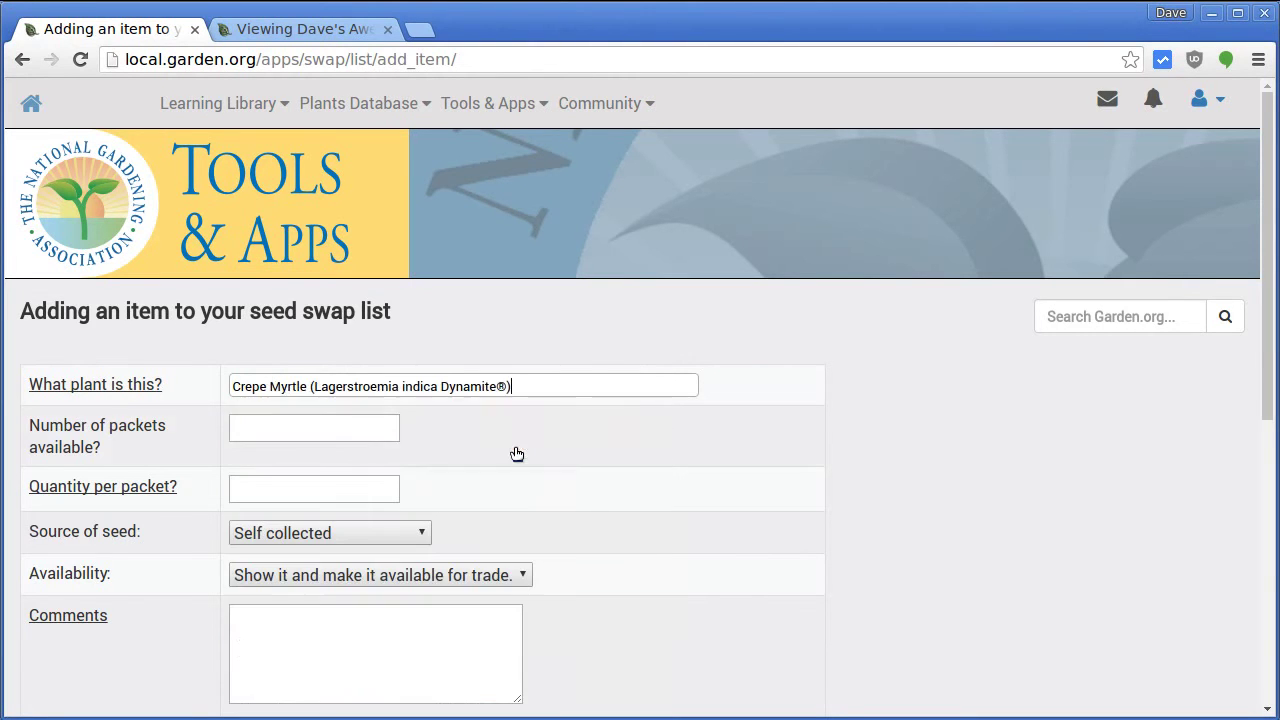
Step: Set the crepe myrtle's number of packets available to 10 and the quantity per packet to 50
click(308, 431)
text(10)
click(295, 492)
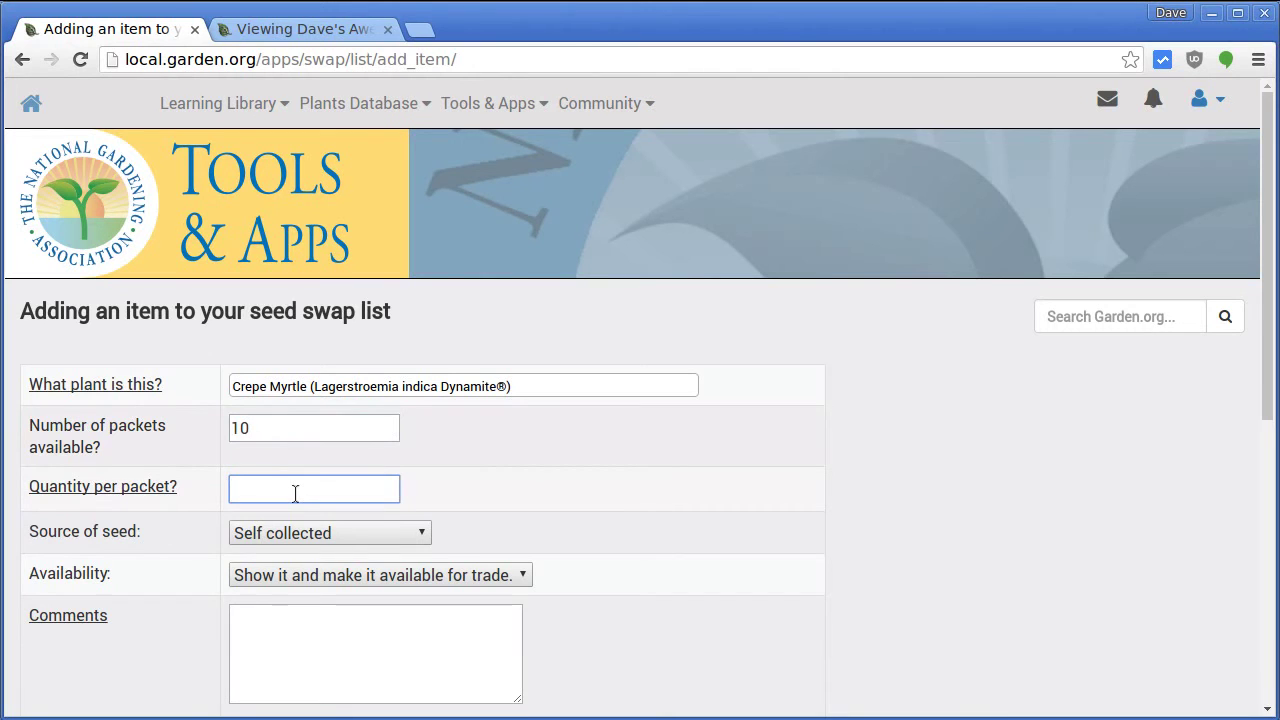
text(50)
key(Tab)
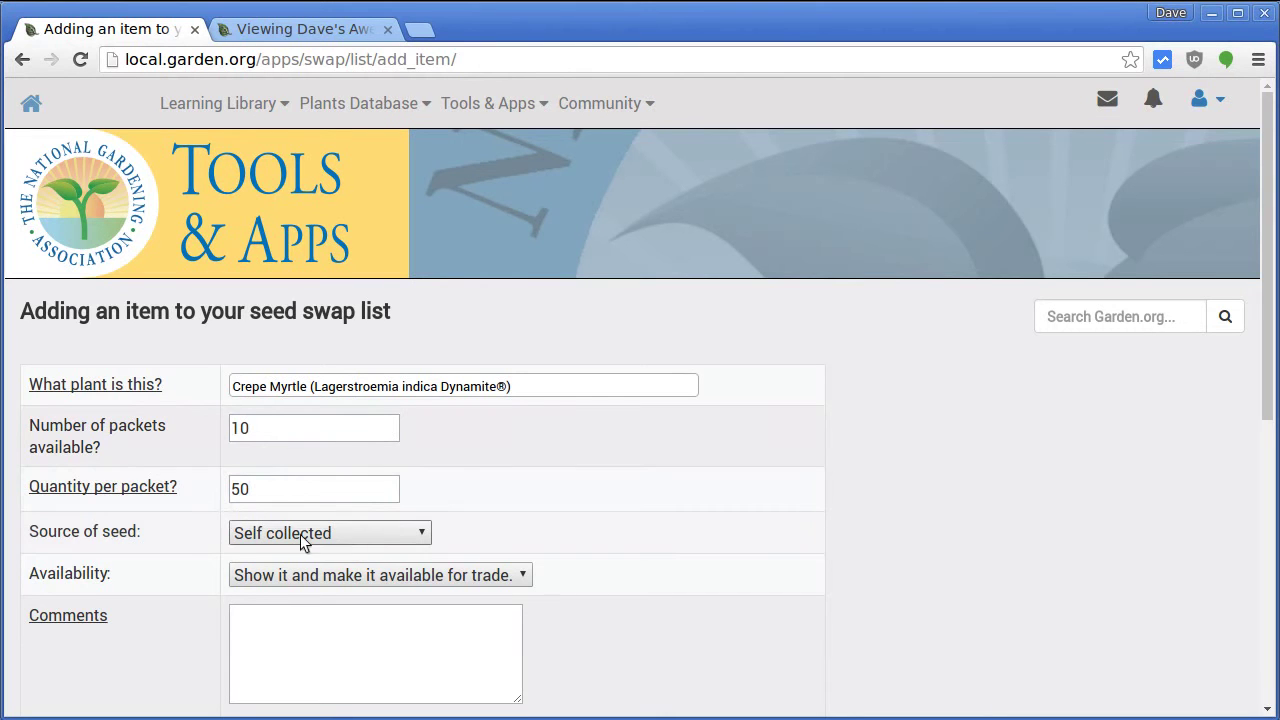
Step: Set the seed source to Self collected and the availability to "Show it and make it available for trade."
click(270, 540)
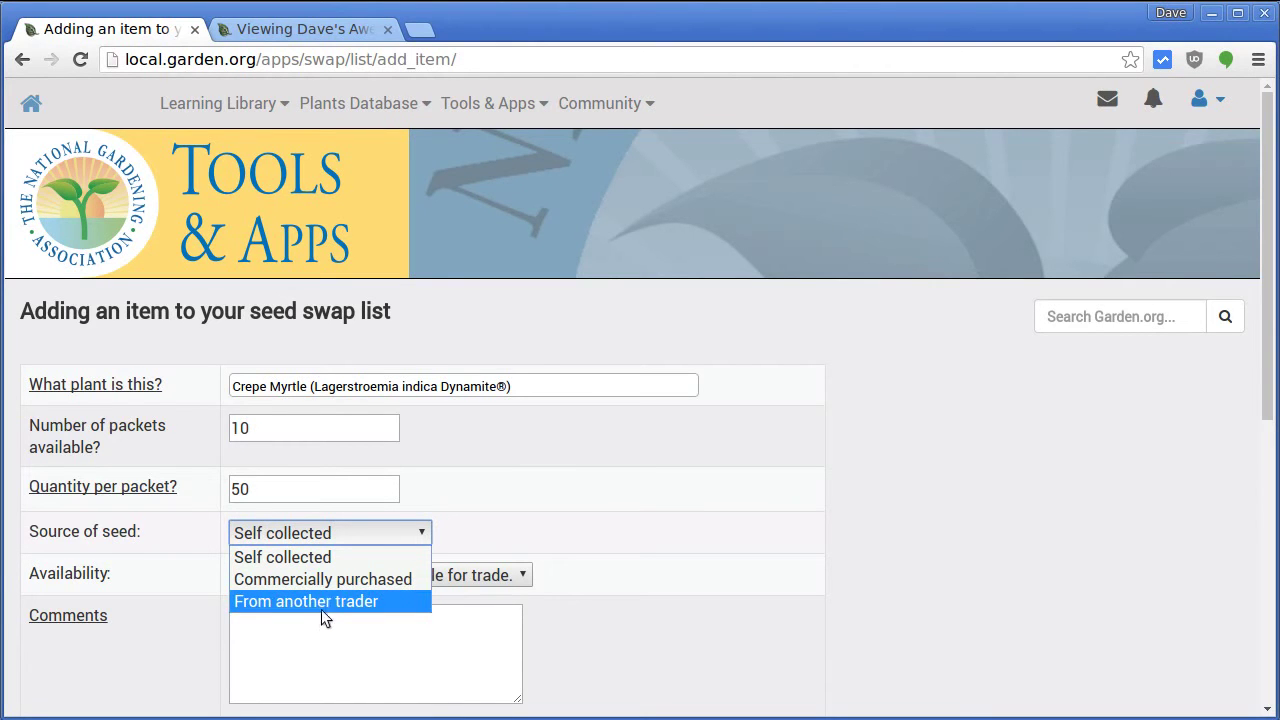
click(335, 559)
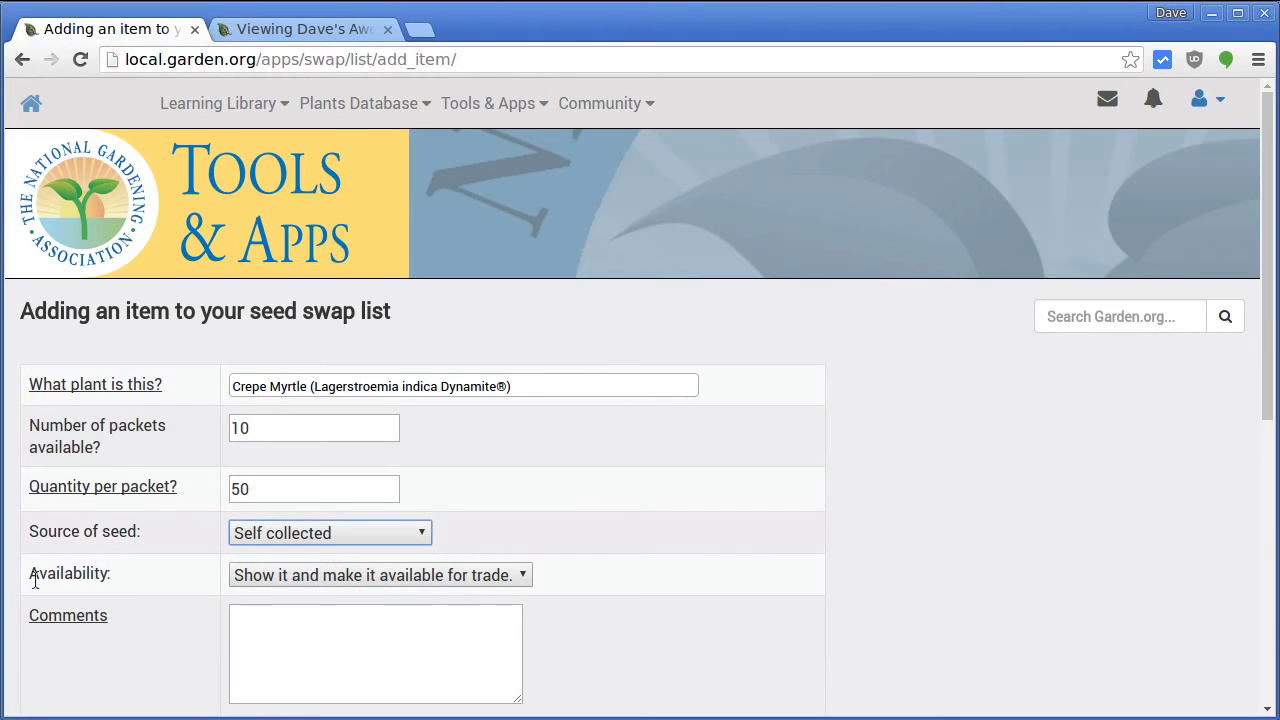
click(359, 581)
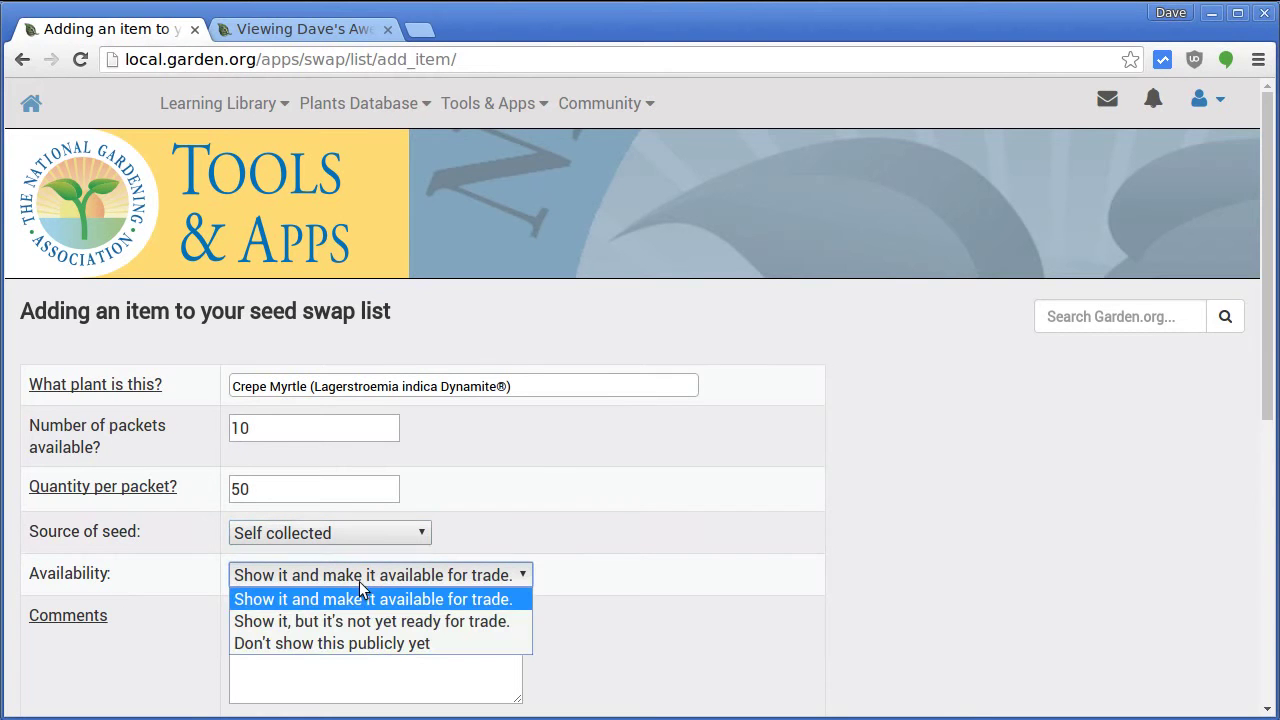
click(337, 600)
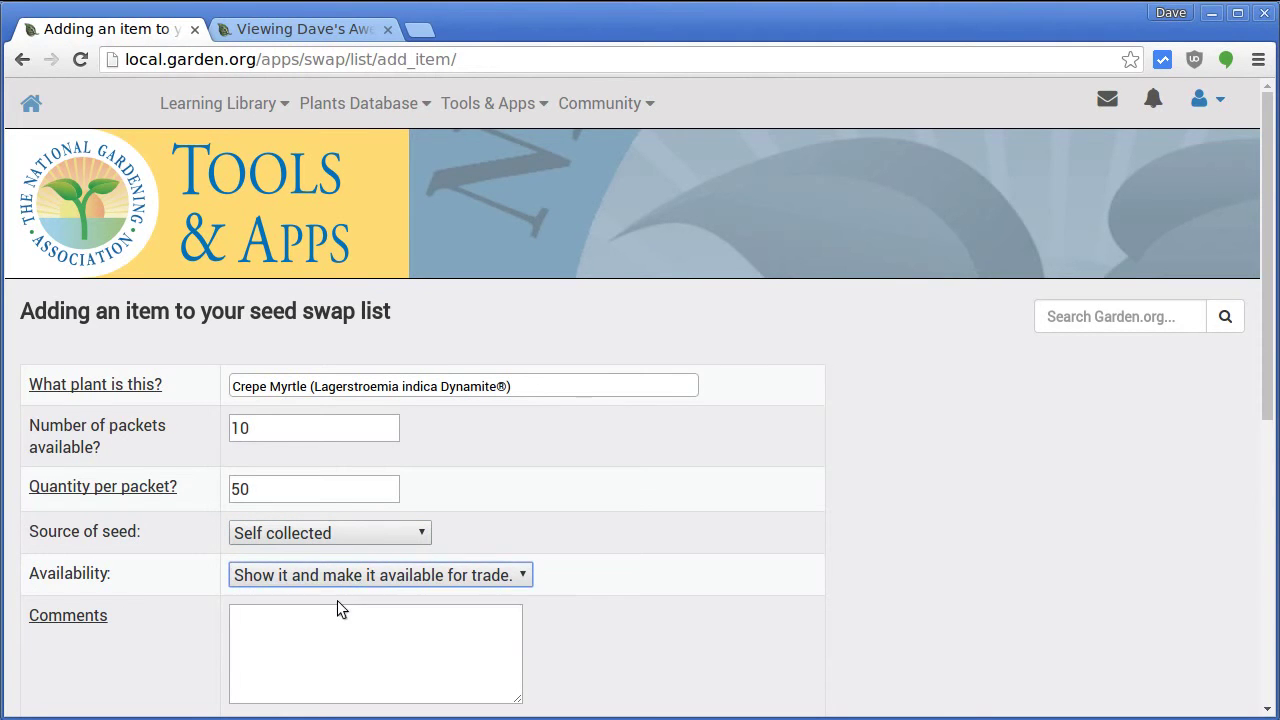
click(433, 578)
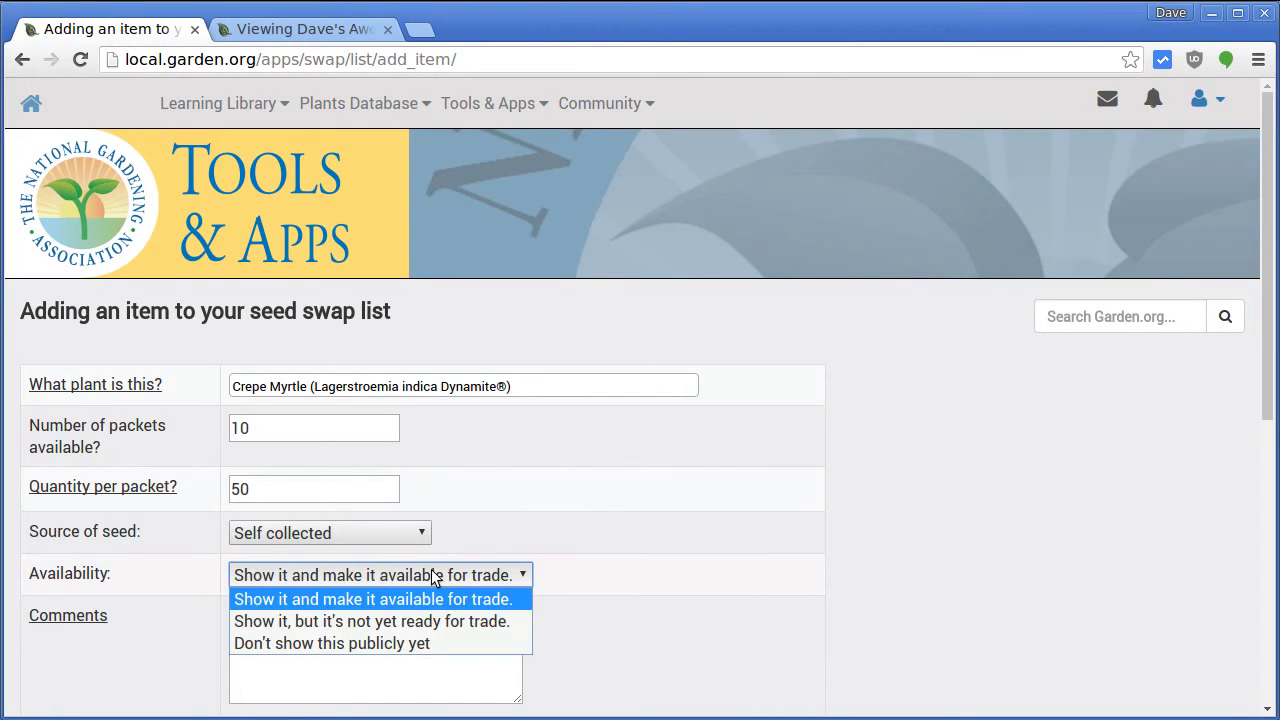
click(441, 643)
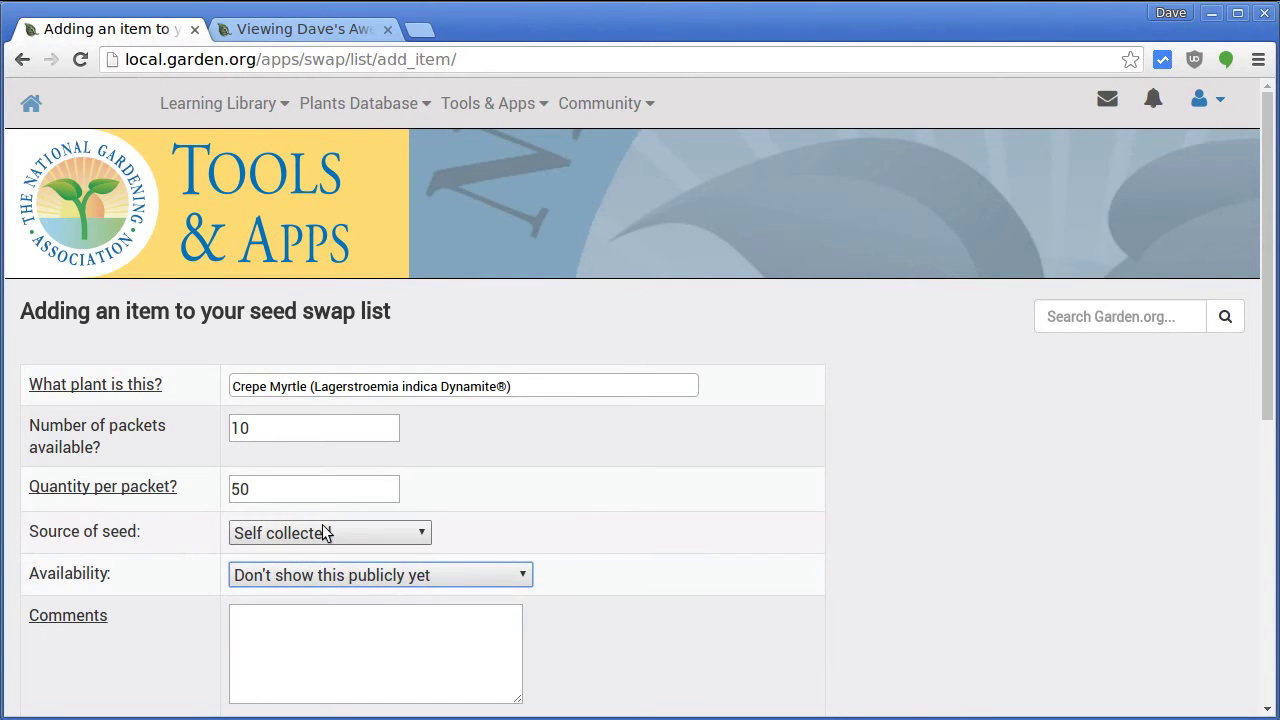
click(305, 575)
click(271, 597)
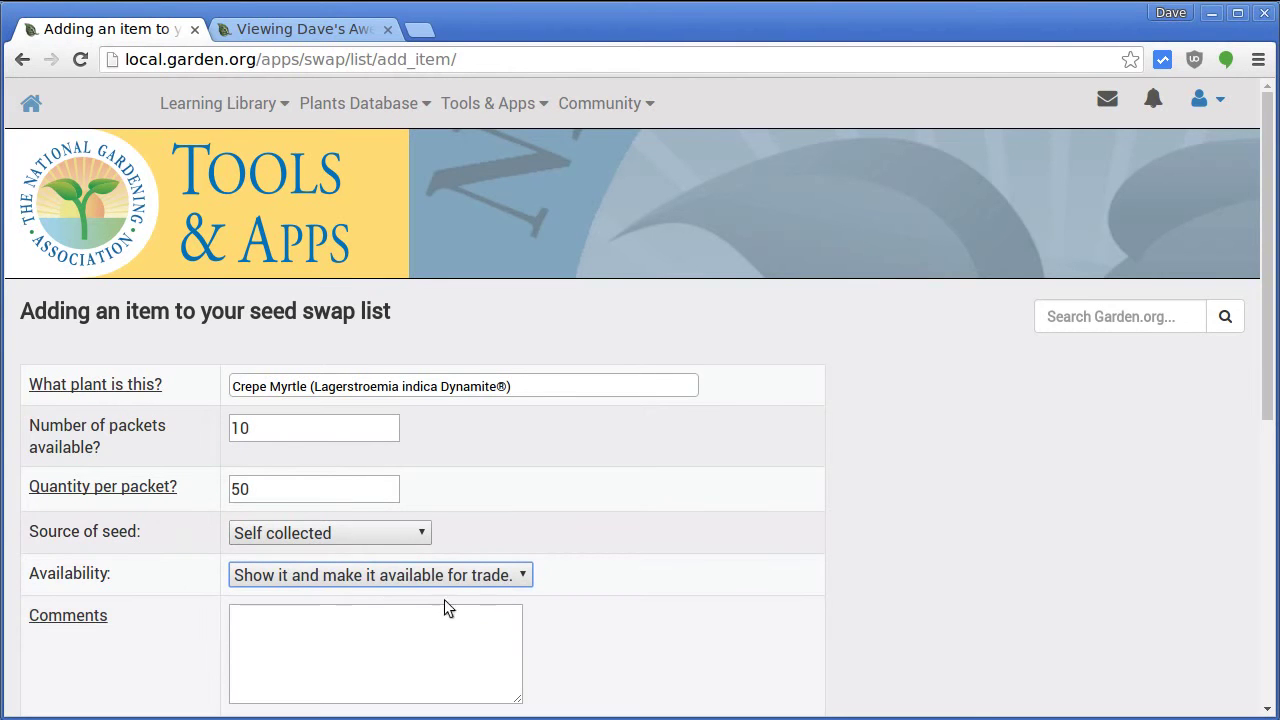
Step: Enter the comment "Harvested 2016 from 5 different Dynamite trees." and add the crepe myrtle item to the list
scroll(501, 591, down, 3)
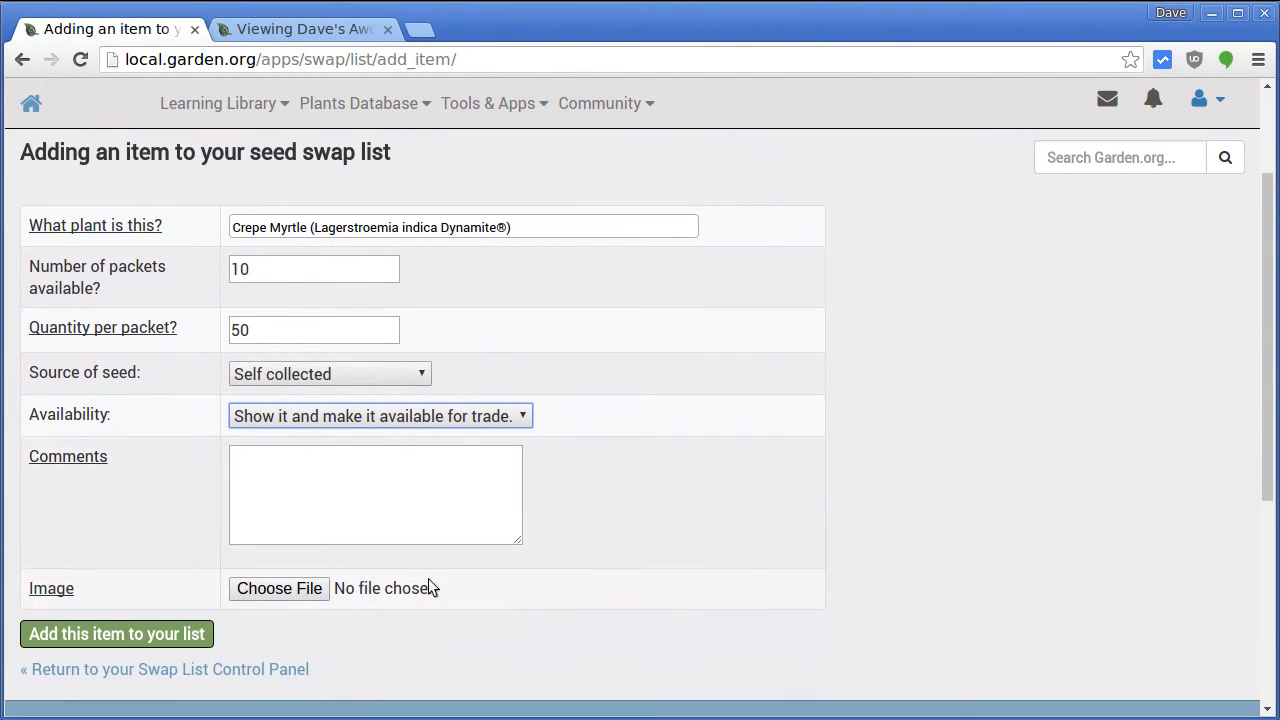
click(320, 482)
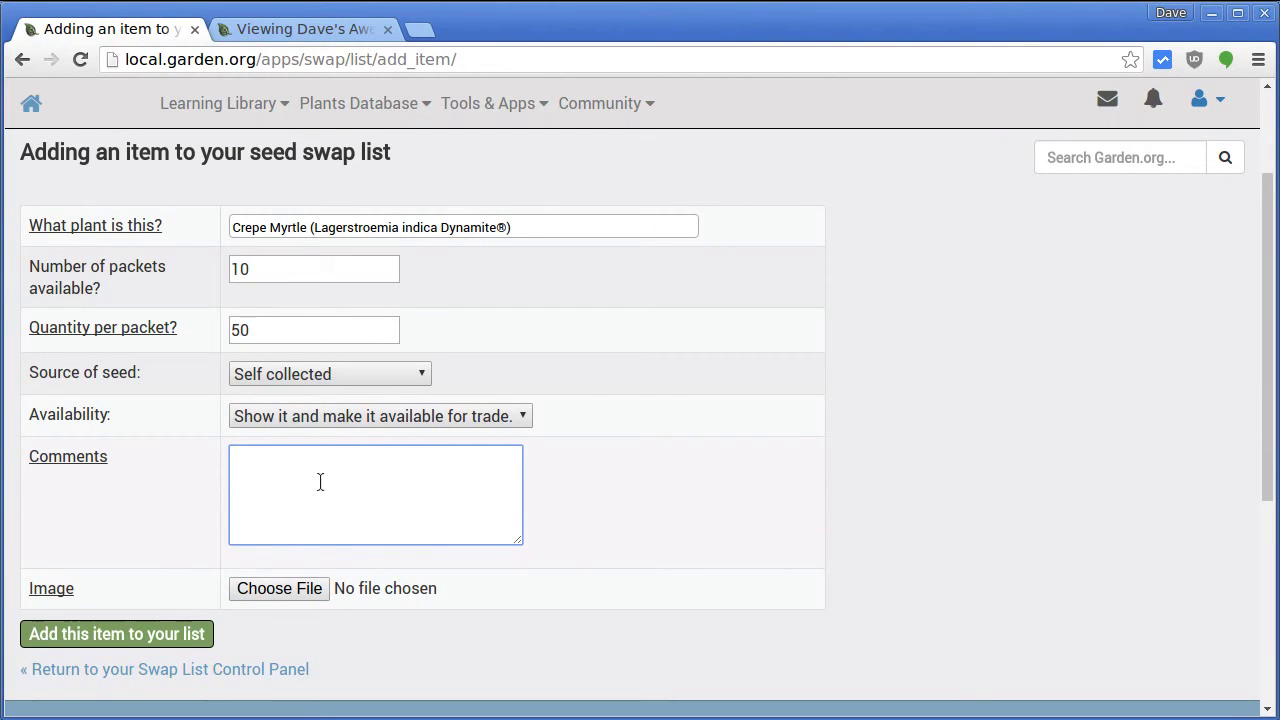
text(Harvested 2016 from 5 different Dynamite trees.)
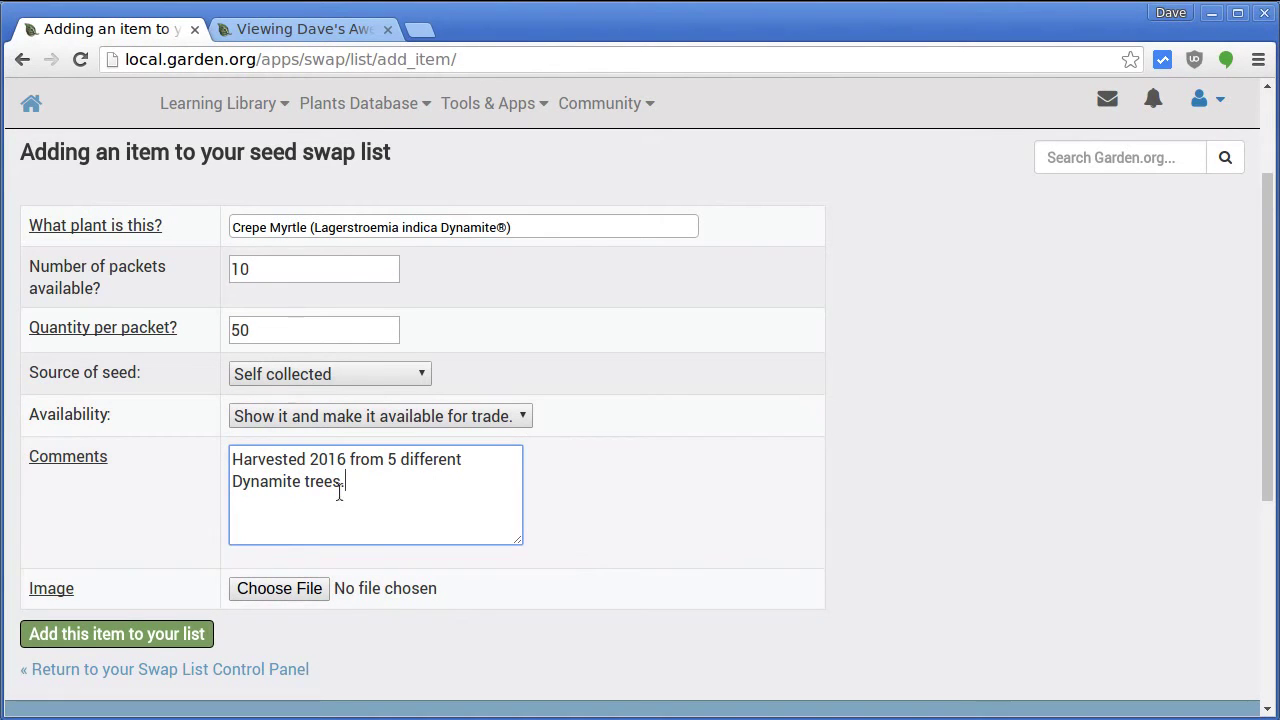
click(118, 636)
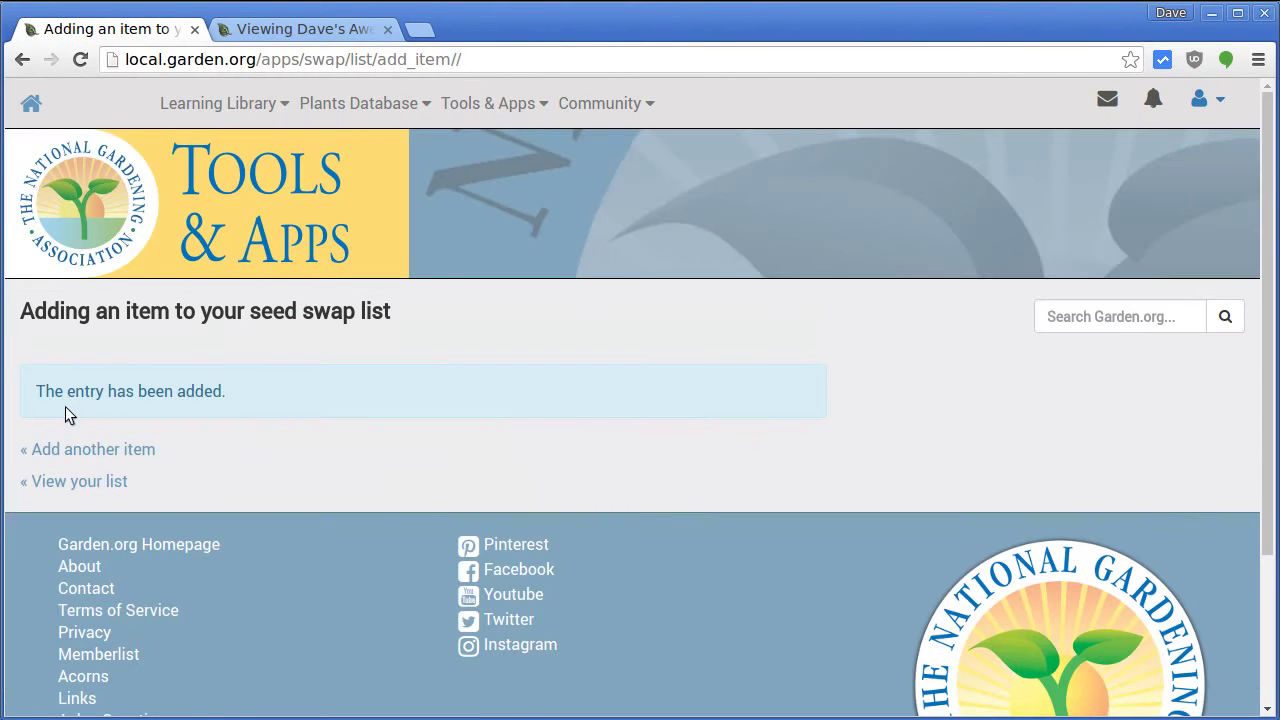
Step: Start another swap list item and choose Basil (Ocimum basilicum 'Napolitano') as the plant
click(118, 446)
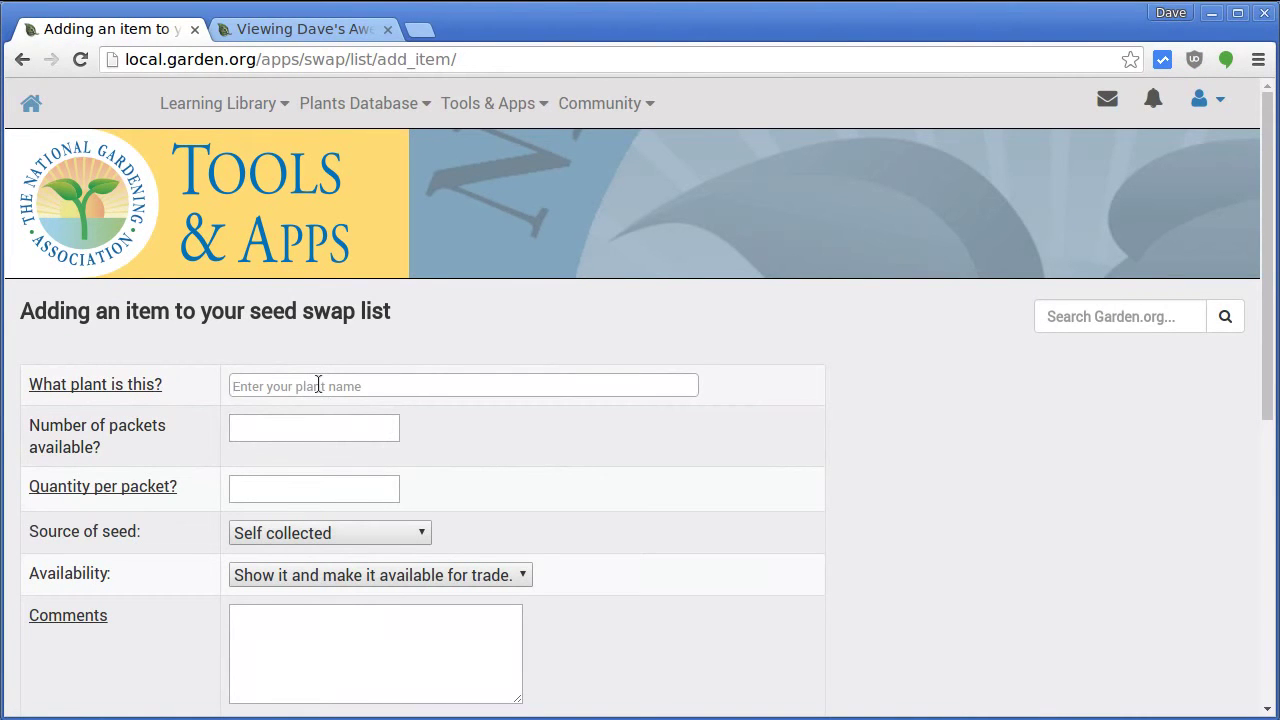
text(Basil )
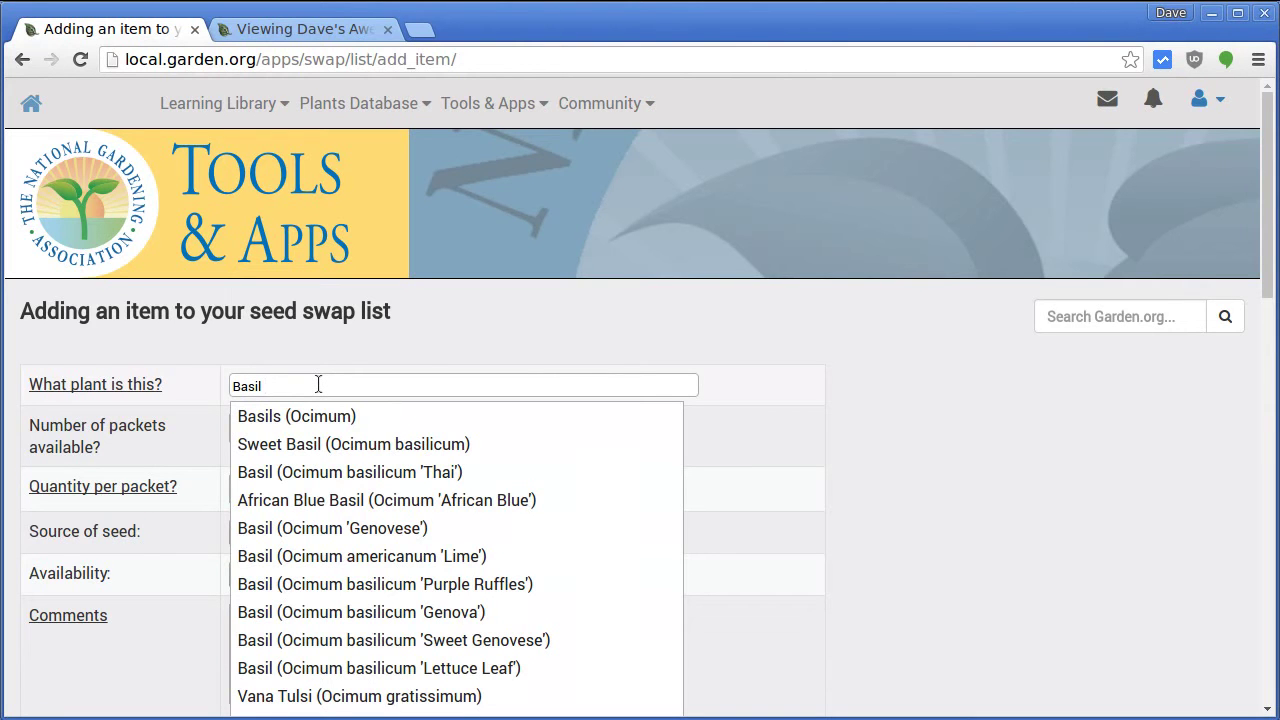
text(Napolitano)
scroll(450, 550, down, 5)
scroll(440, 533, down, 3)
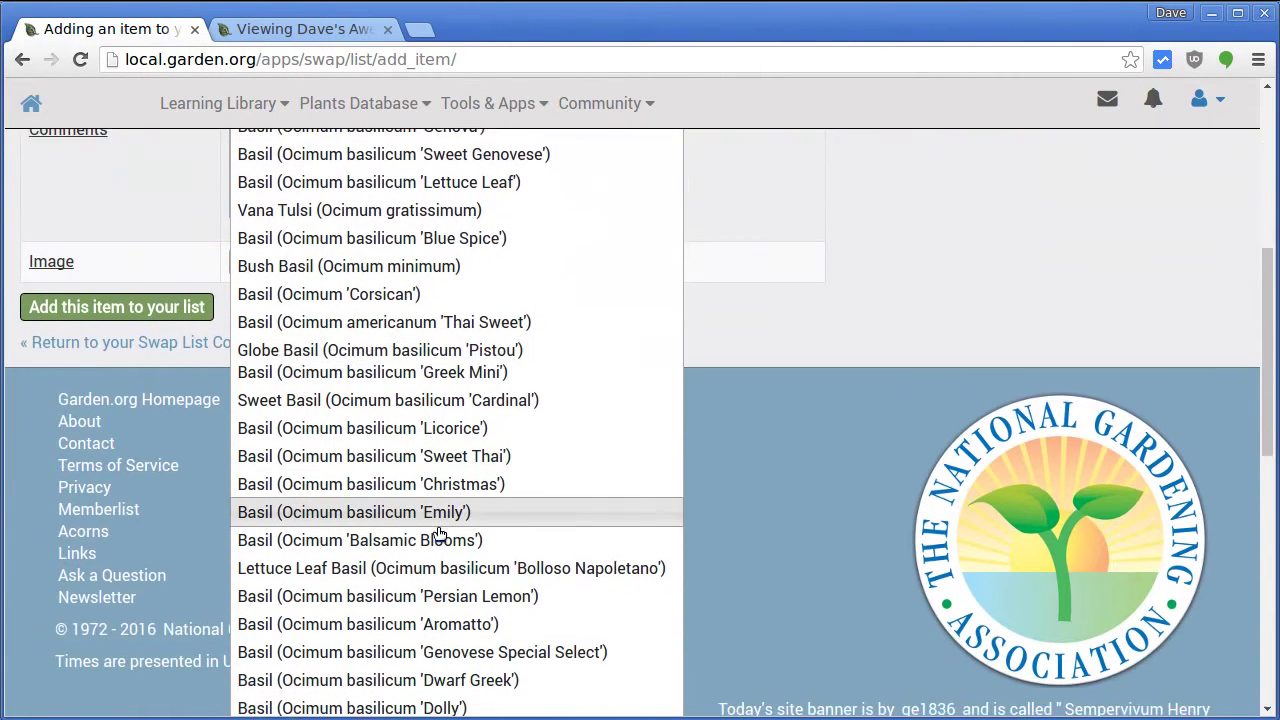
scroll(432, 530, down, 2)
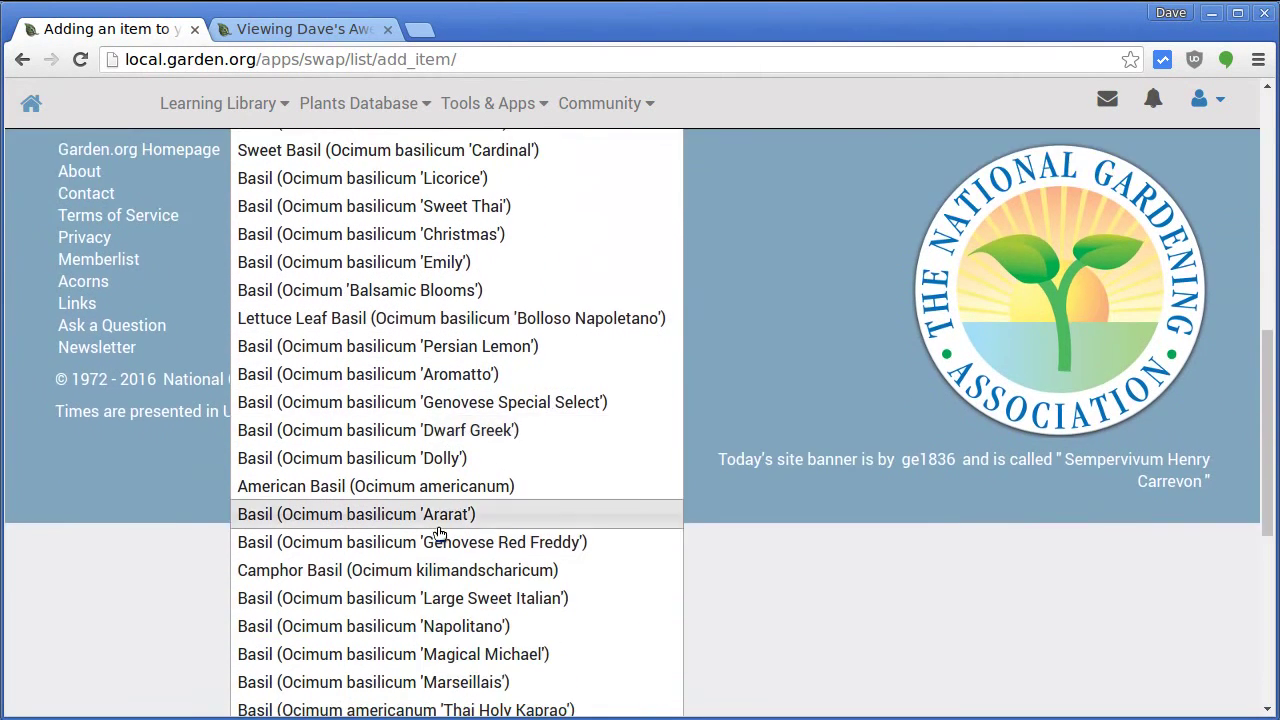
scroll(430, 520, up, 7)
scroll(420, 455, up, 1)
key(ctrl+shift+Left)
key(ctrl+shift+Left)
text(Napol)
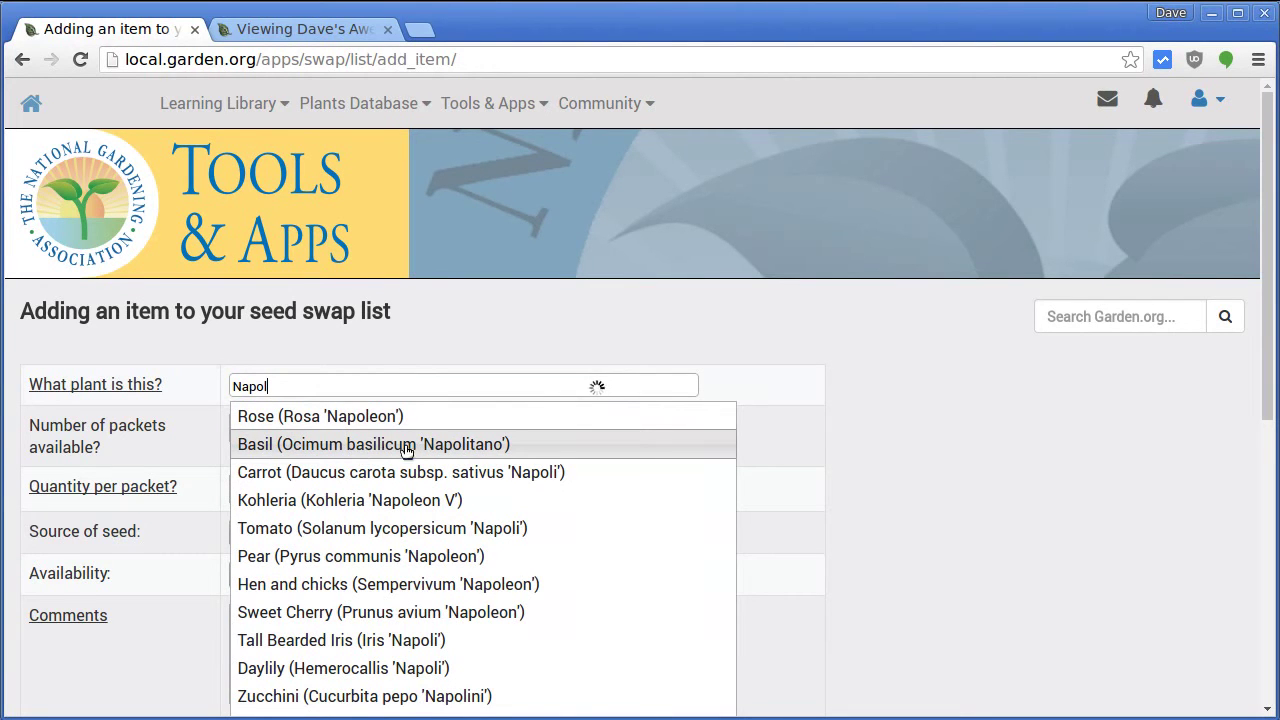
click(496, 450)
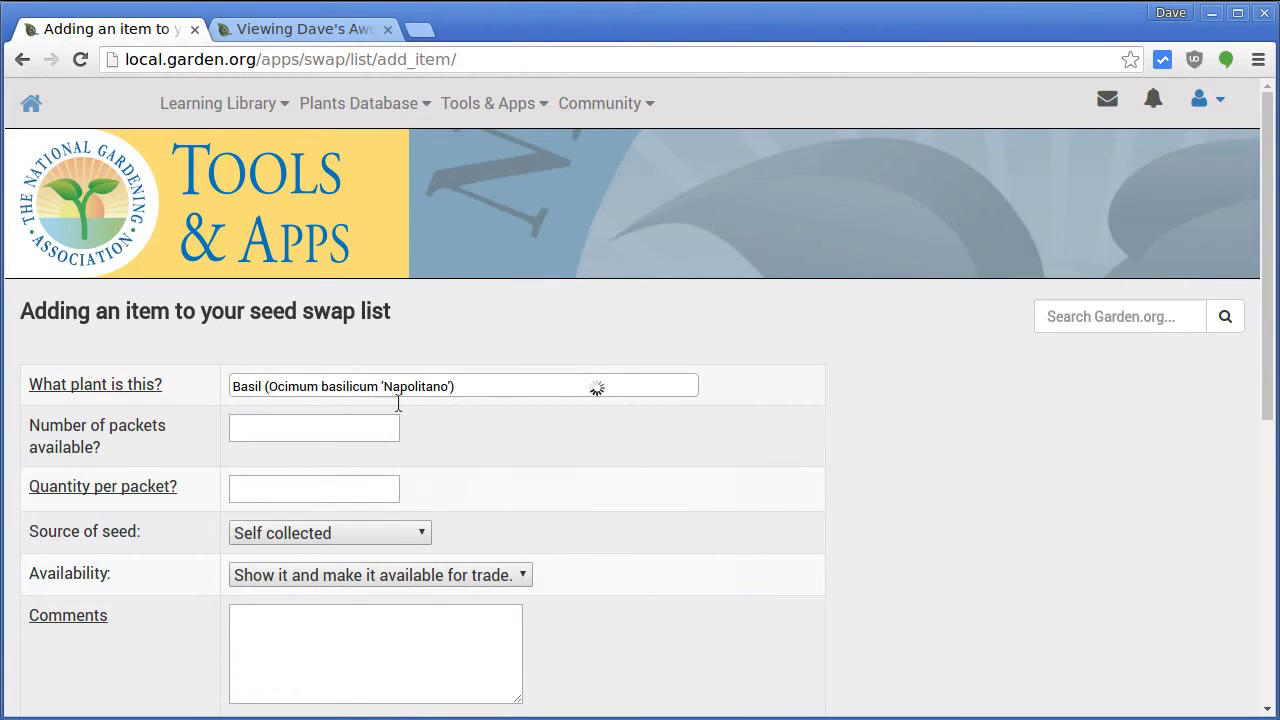
Step: Set the basil's number of packets available to 10 and the quantity per packet to 500
click(268, 429)
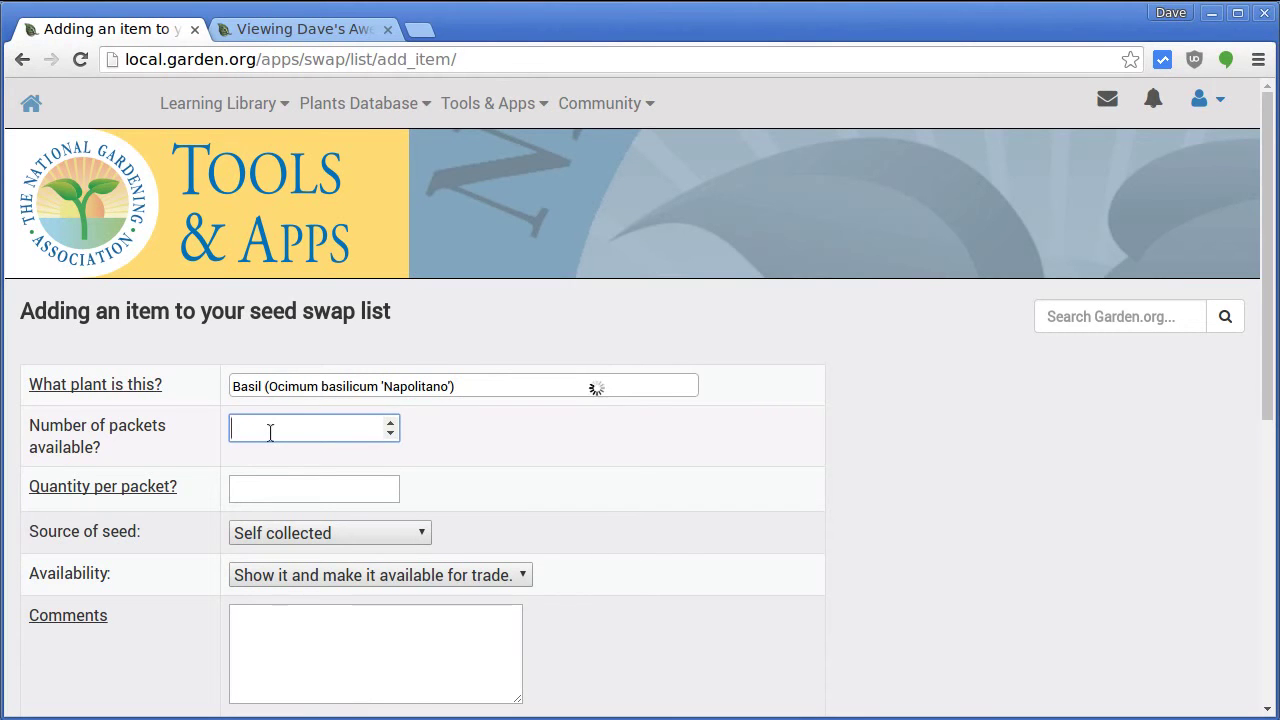
text(0)
key(BackSpace)
text(10)
key(Tab)
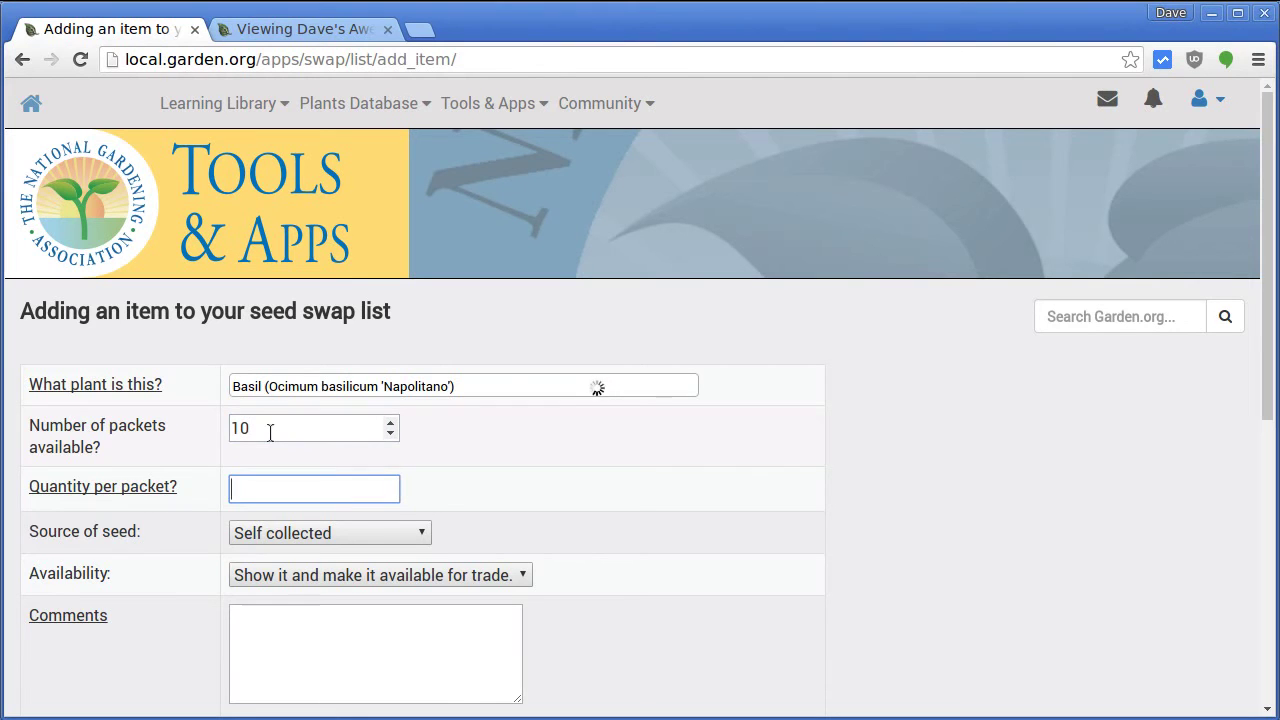
text(500)
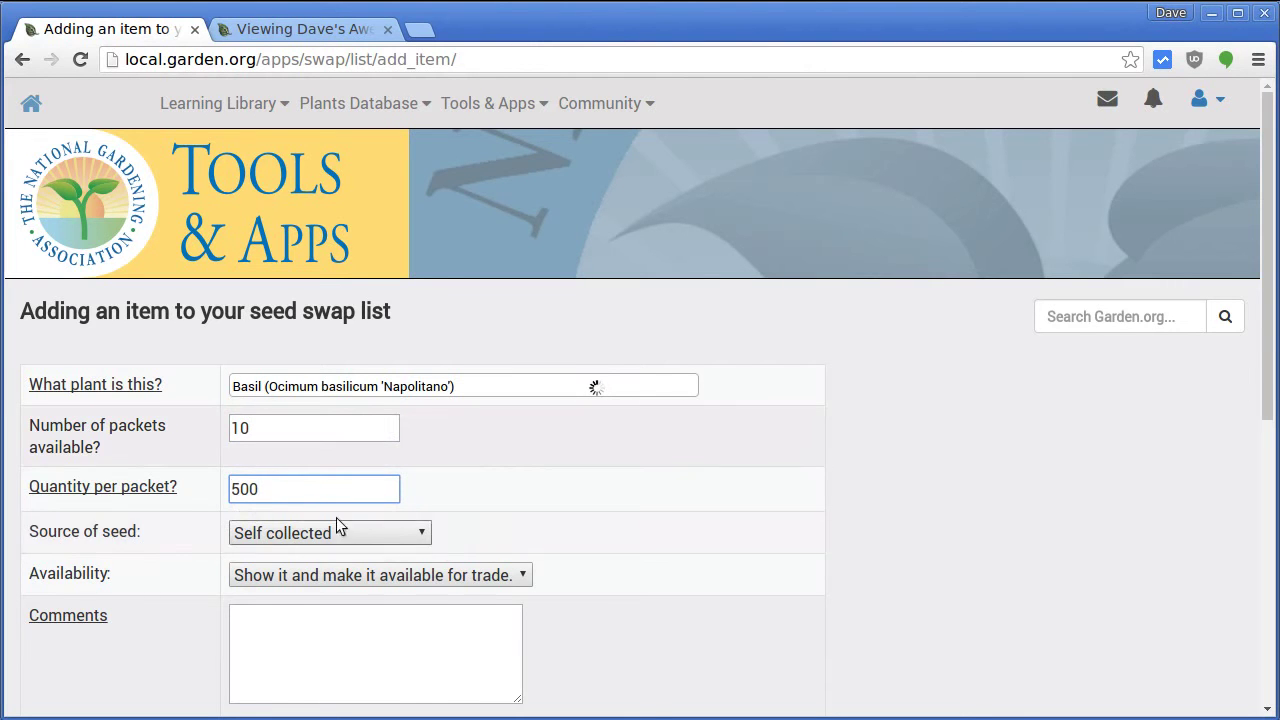
Step: Enter the comment "Harvested 2016." and add the basil item to the list
scroll(400, 450, down, 2)
click(313, 424)
text(Harvested 2)
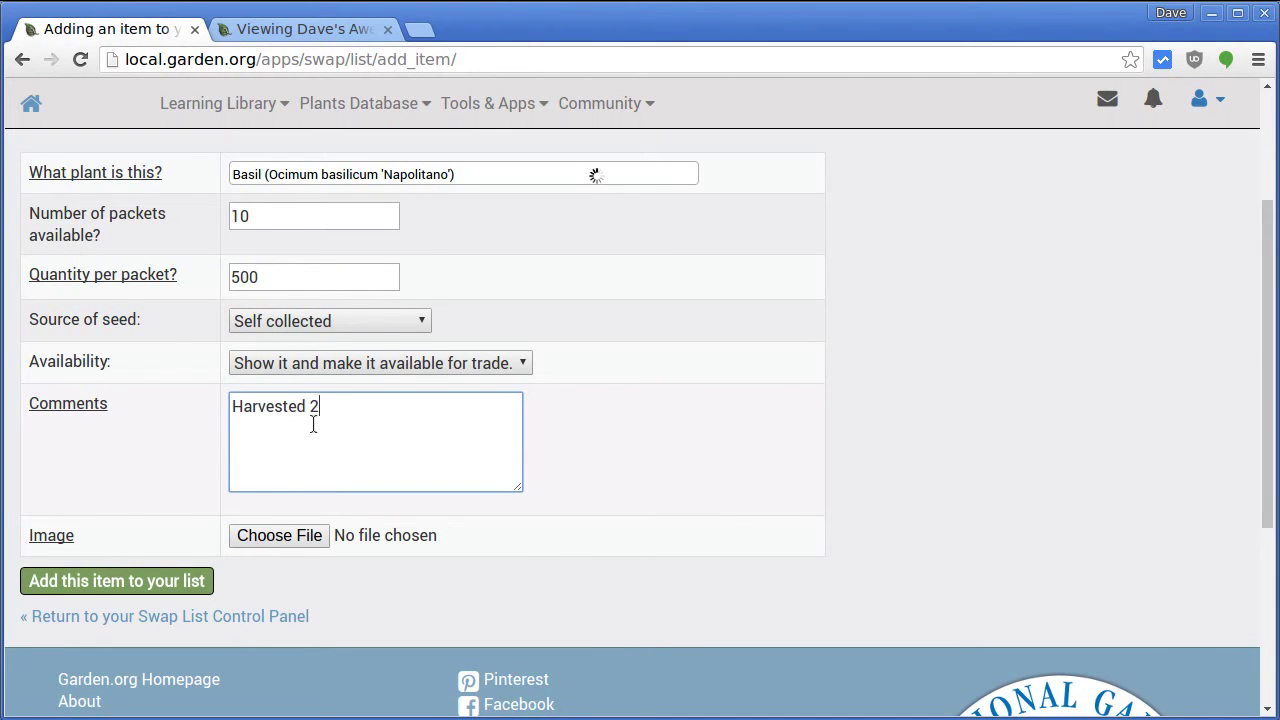
text(016.)
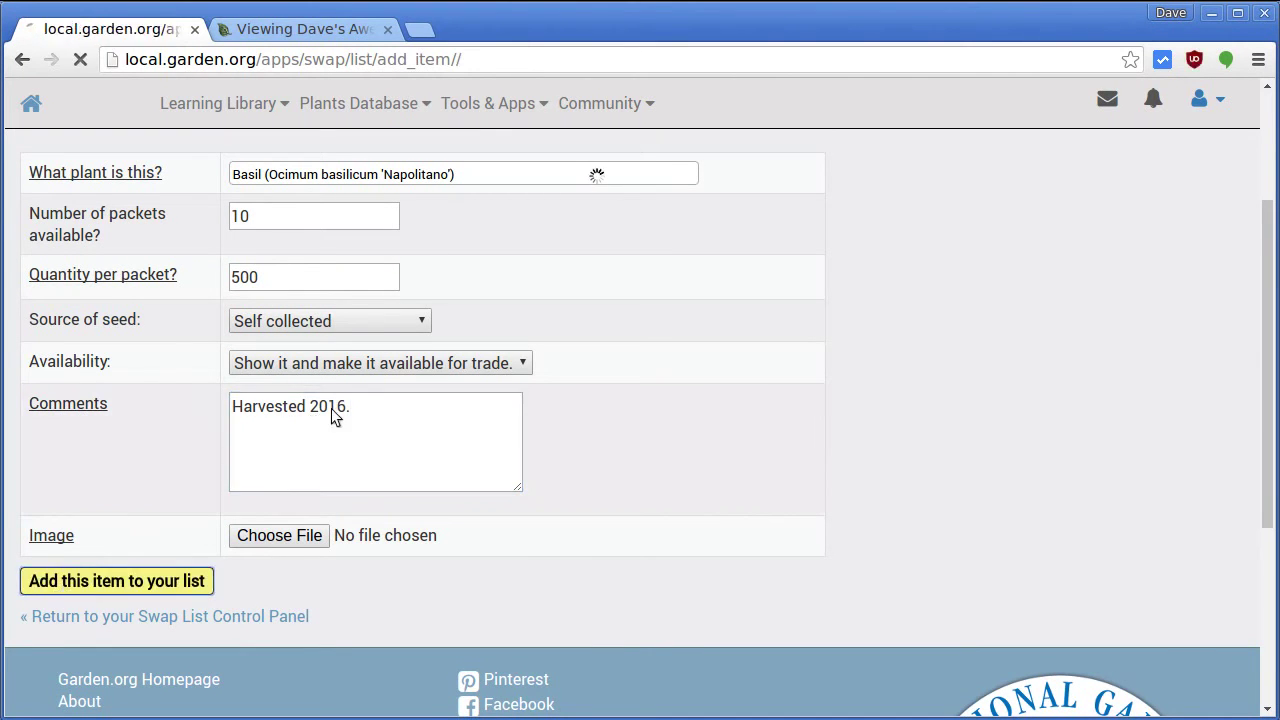
Step: Submit the basil item and open the swap list
click(63, 583)
click(83, 485)
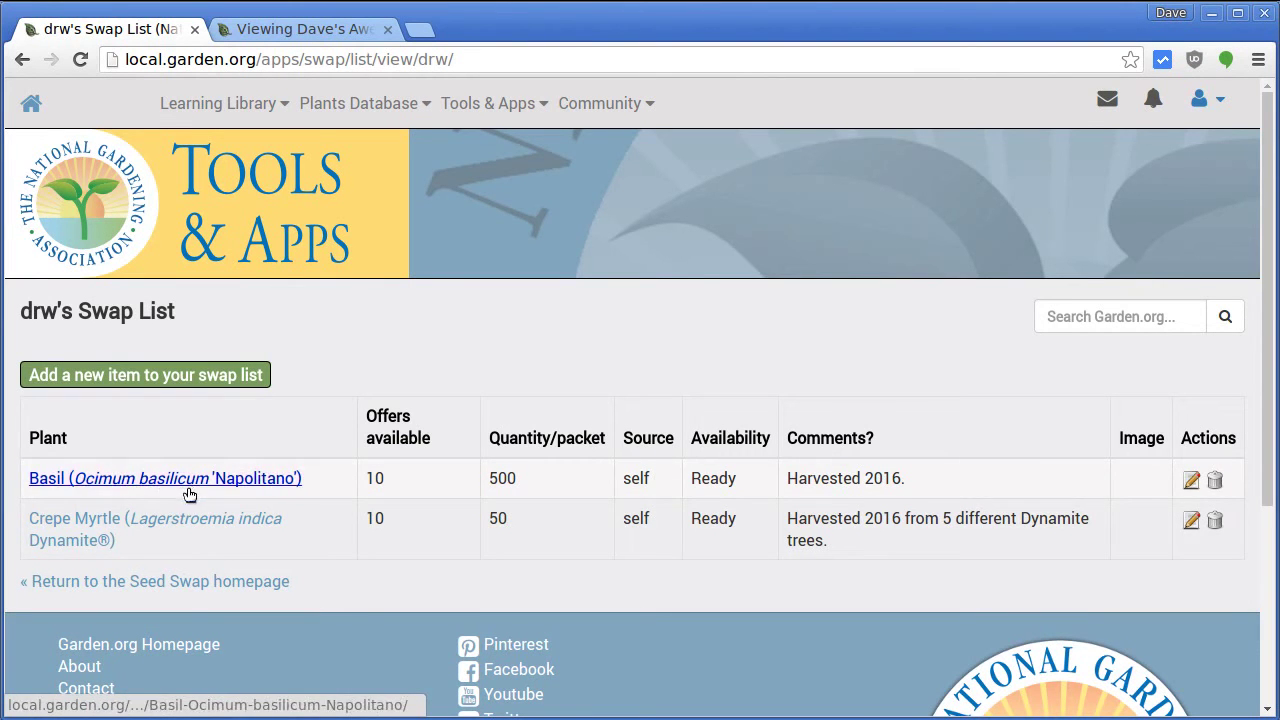
Step: Start another swap list item and enter "Daylily Primal Scream X Stella D'Oro" as the plant name
click(160, 378)
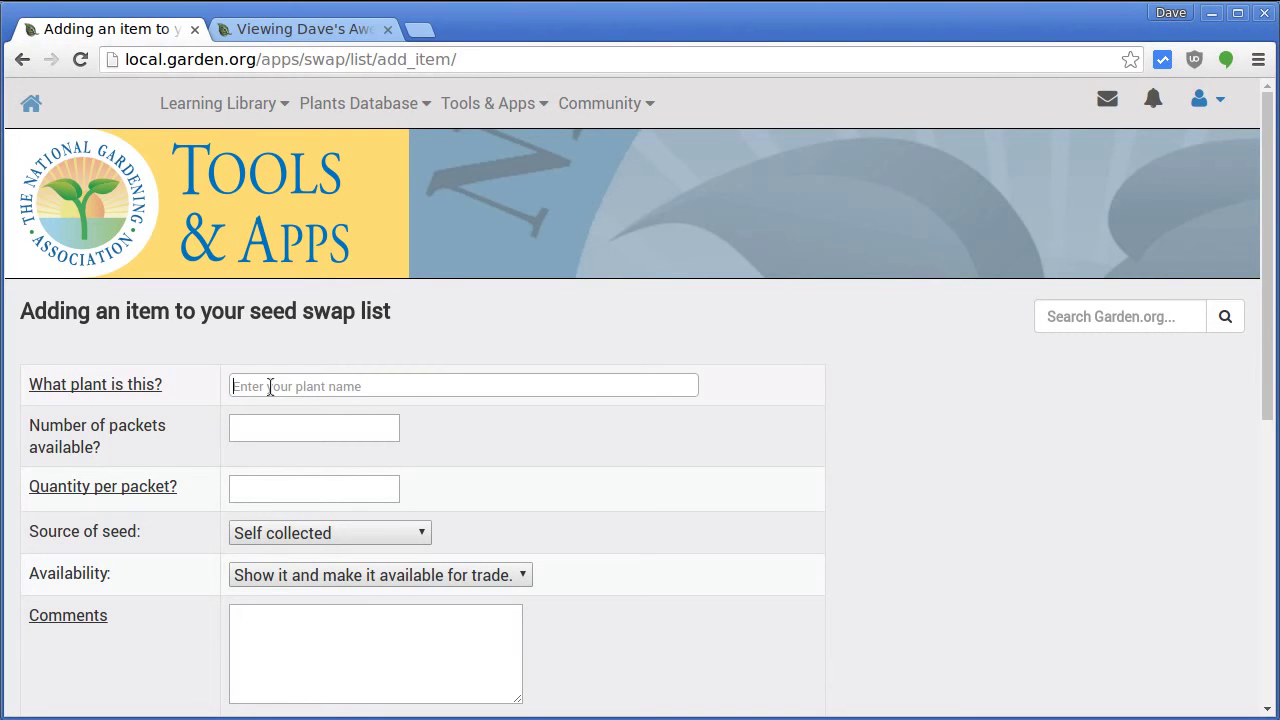
text(Daylily)
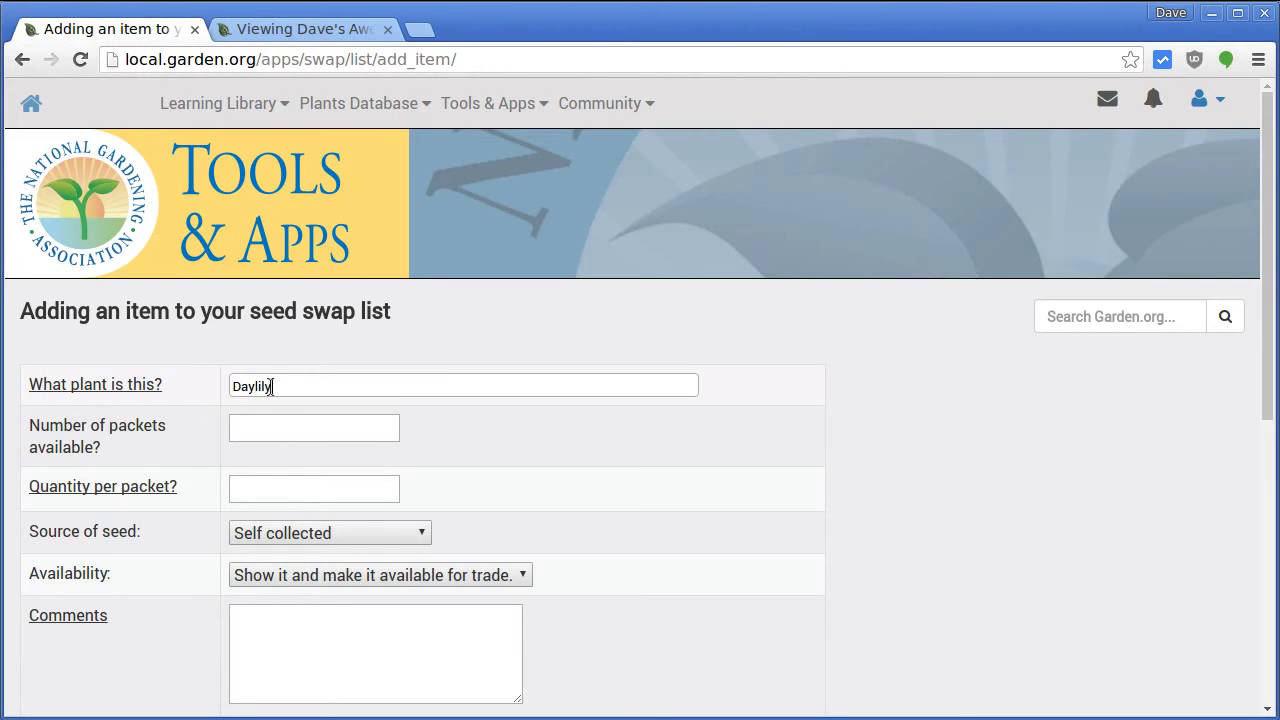
text( Primal Scream X)
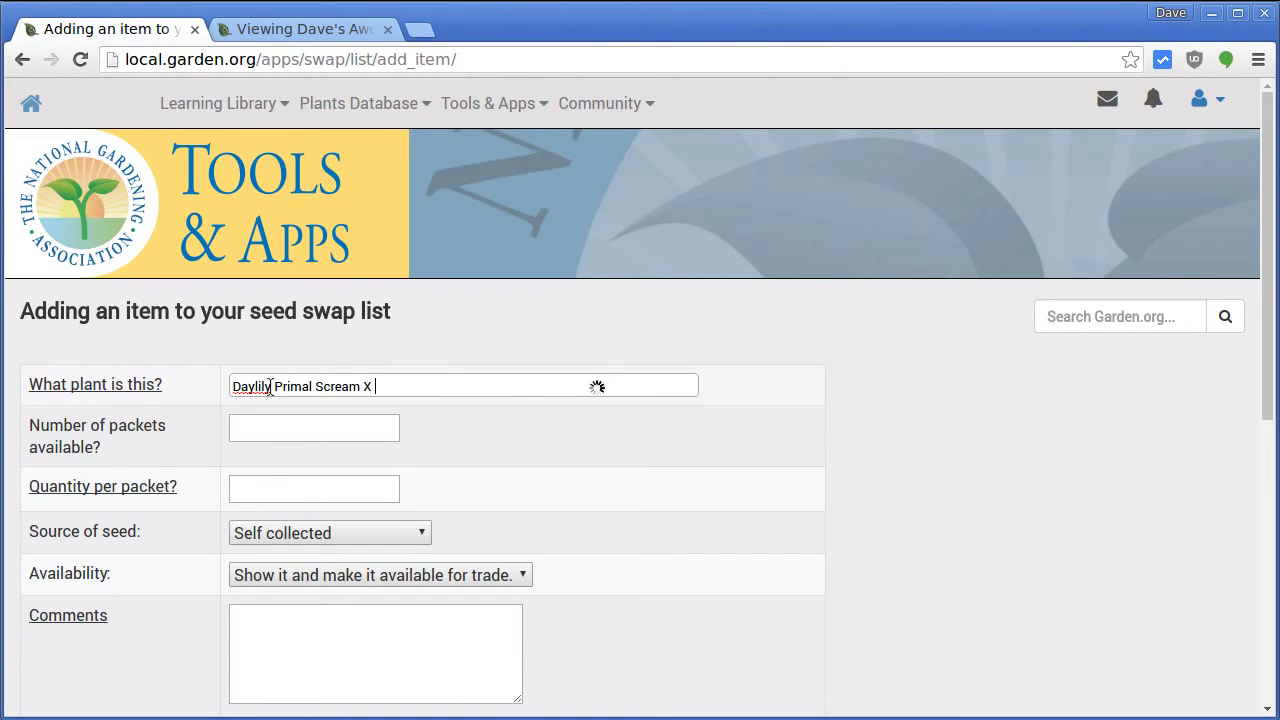
text( Stella D'Oro)
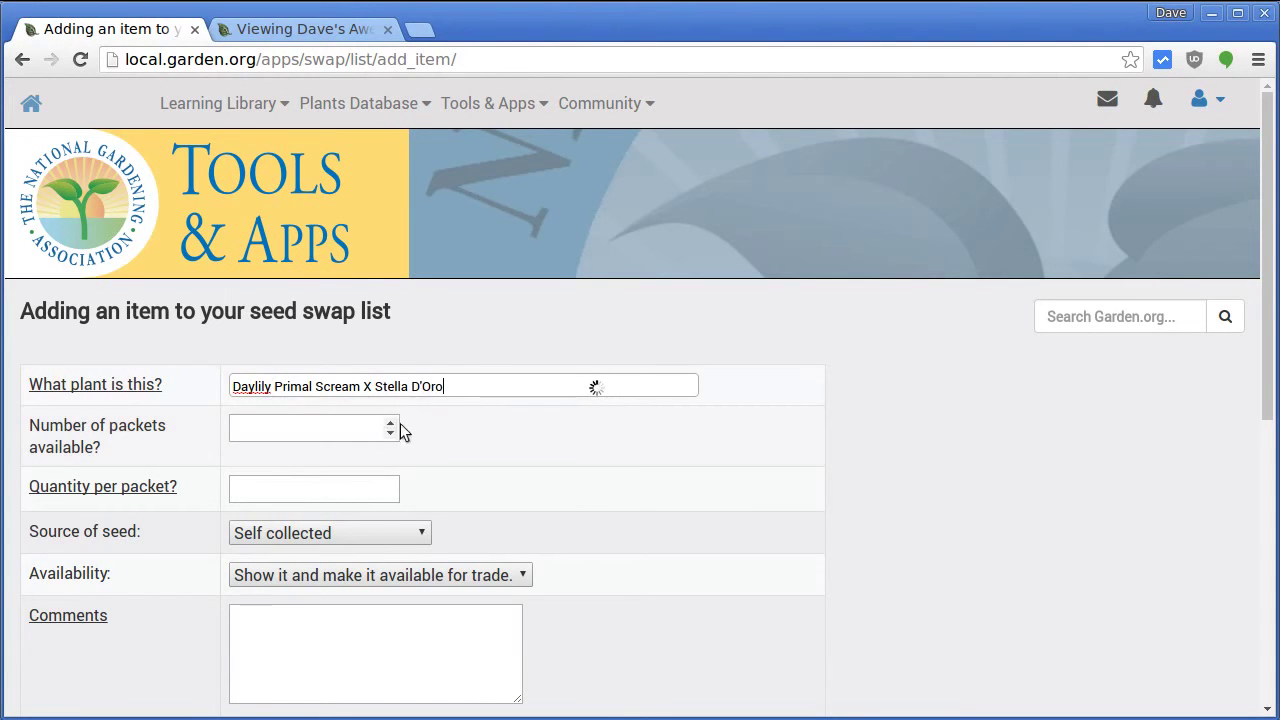
Step: Set the daylily's number of packets available to 5 and the quantity per packet to 3
click(289, 428)
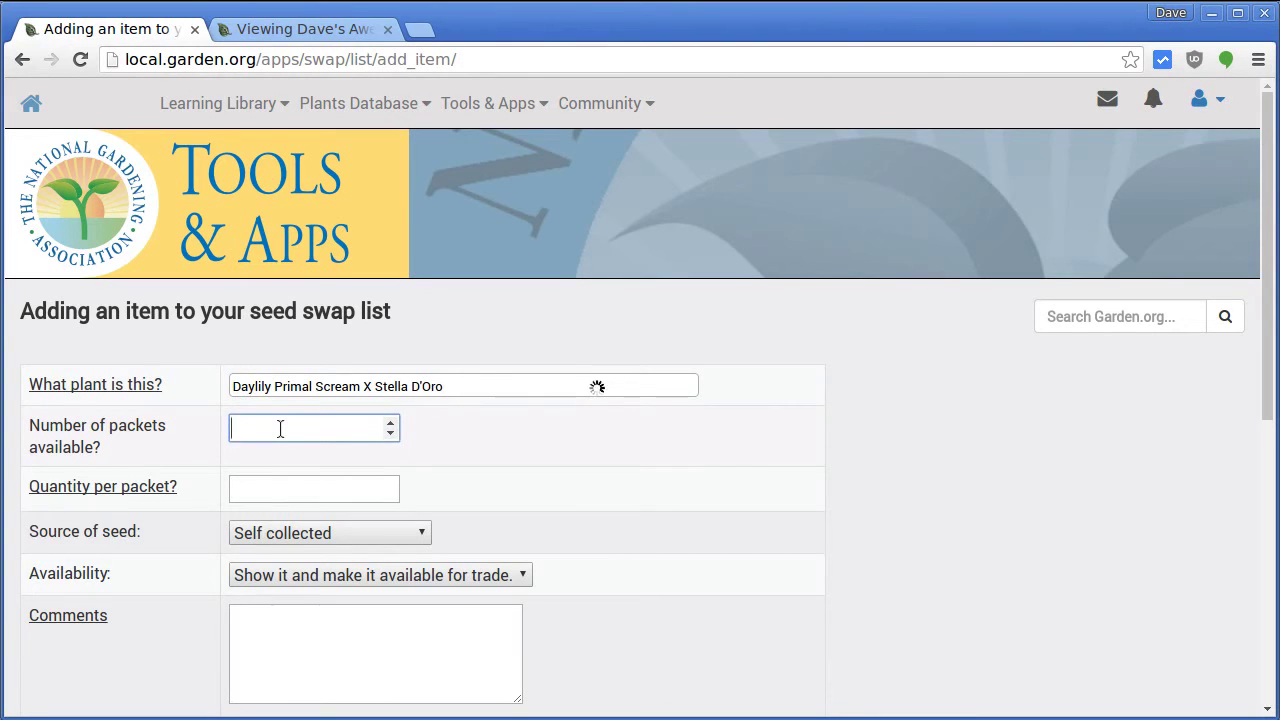
key(Tab)
text(3)
key(Tab)
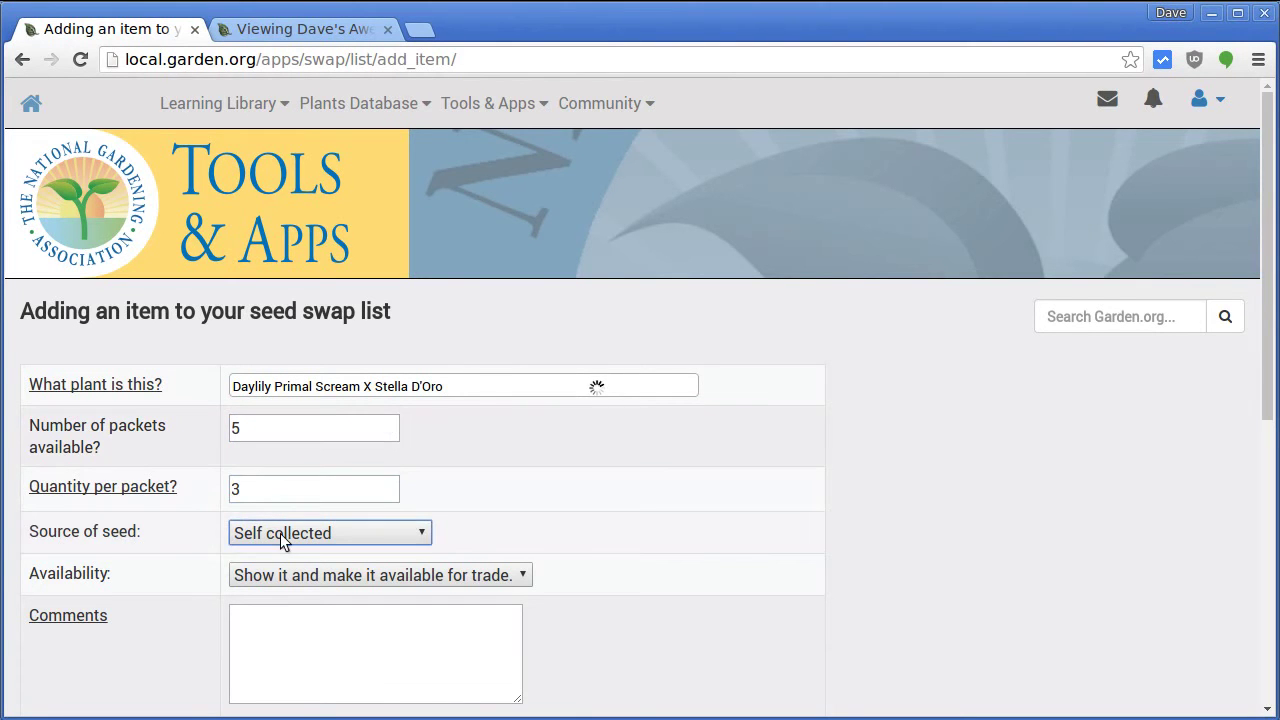
Step: Enter the comment "From a cross I made in 2016." and add the daylily item to the list
click(272, 629)
text(Froma)
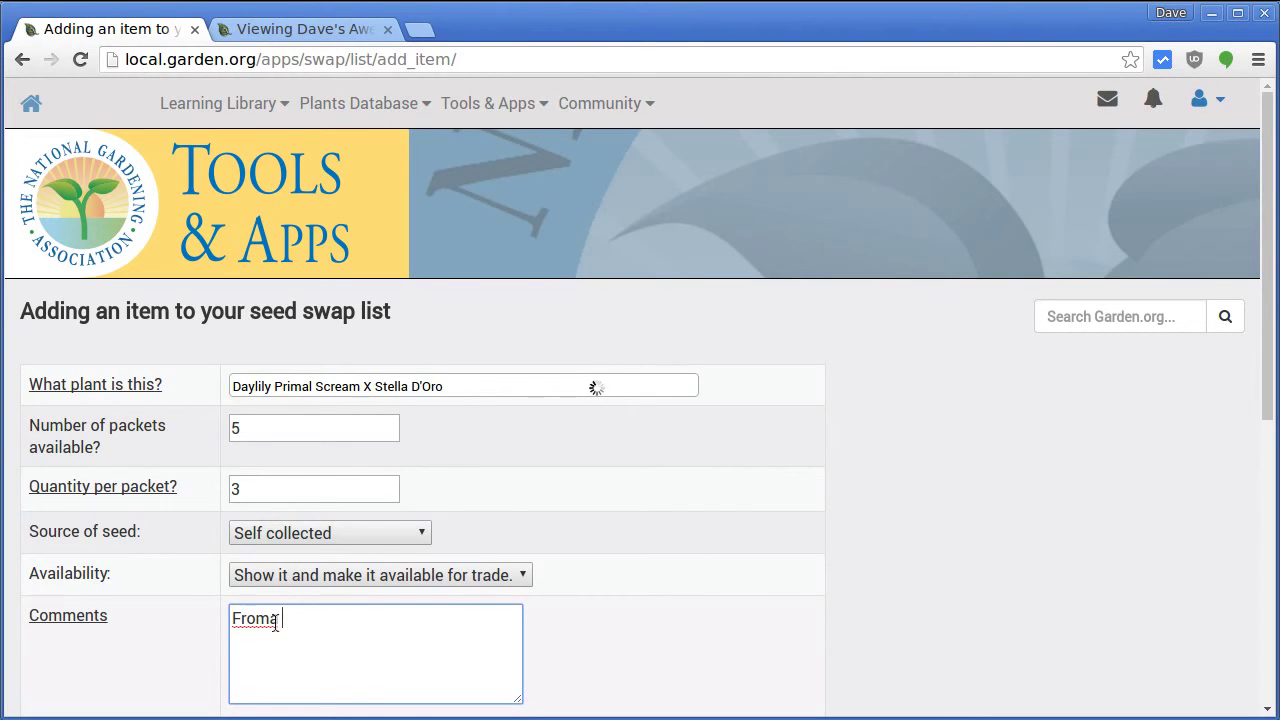
key(BackSpace)
key(BackSpace)
text(a cross I made i)
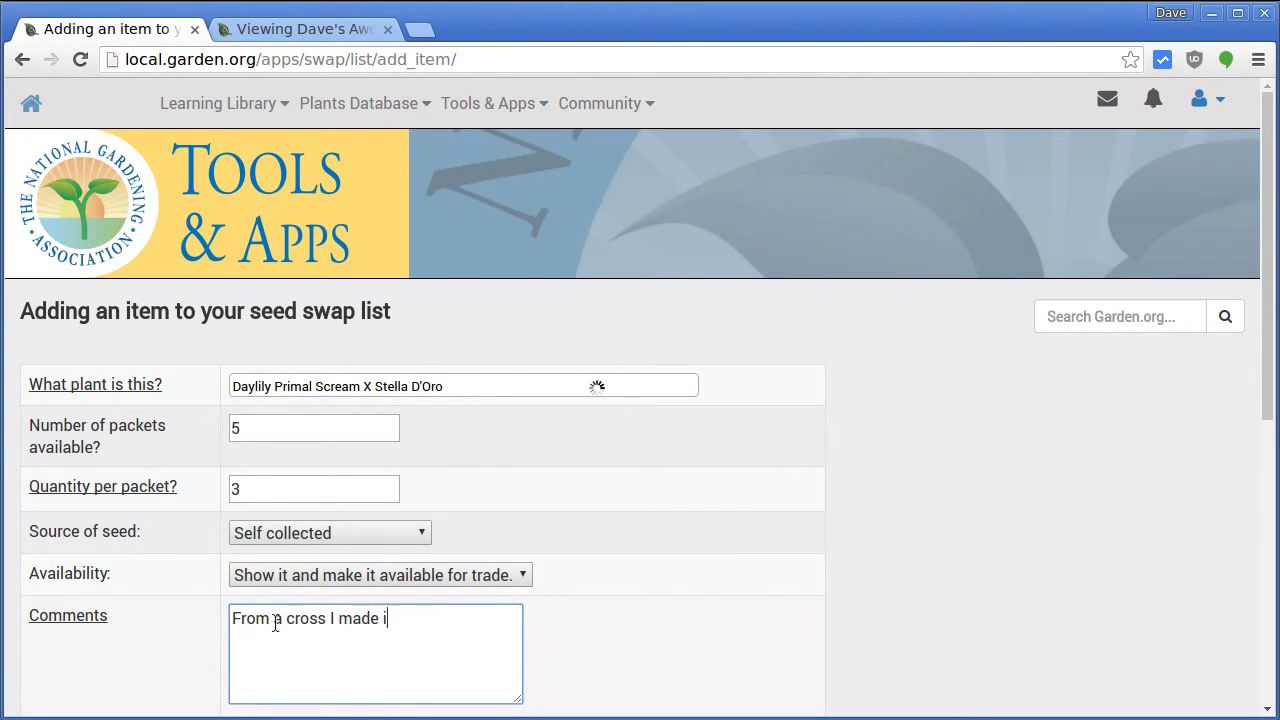
text(n 2016.)
scroll(517, 480, down, 3)
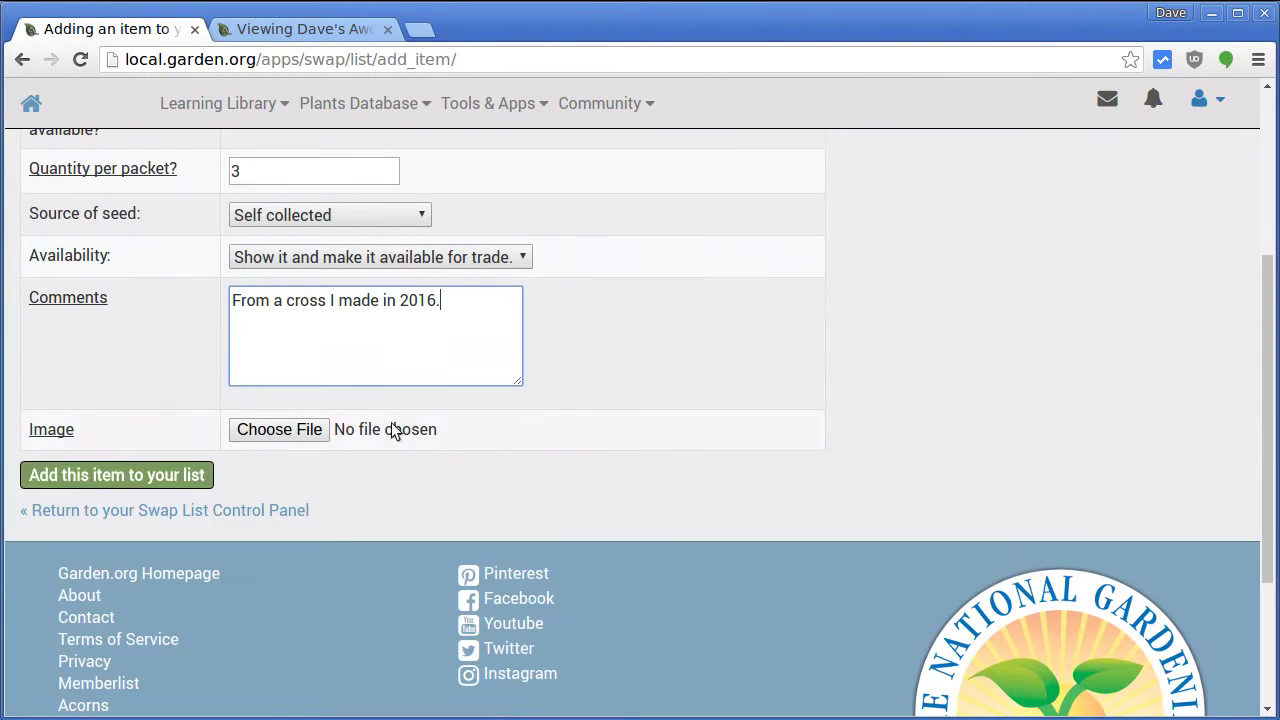
click(163, 474)
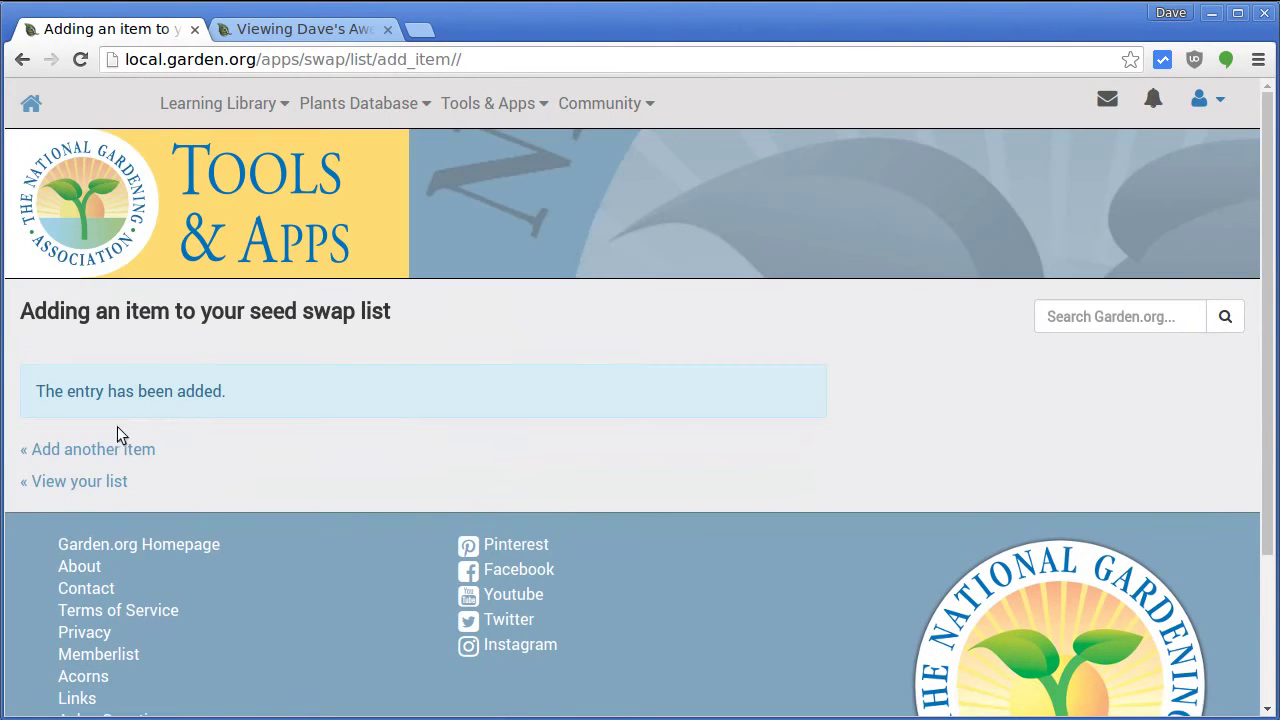
Step: View the swap list, look over the crepe myrtle's plant database entry, and return to the list
click(114, 481)
scroll(510, 520, down, 1)
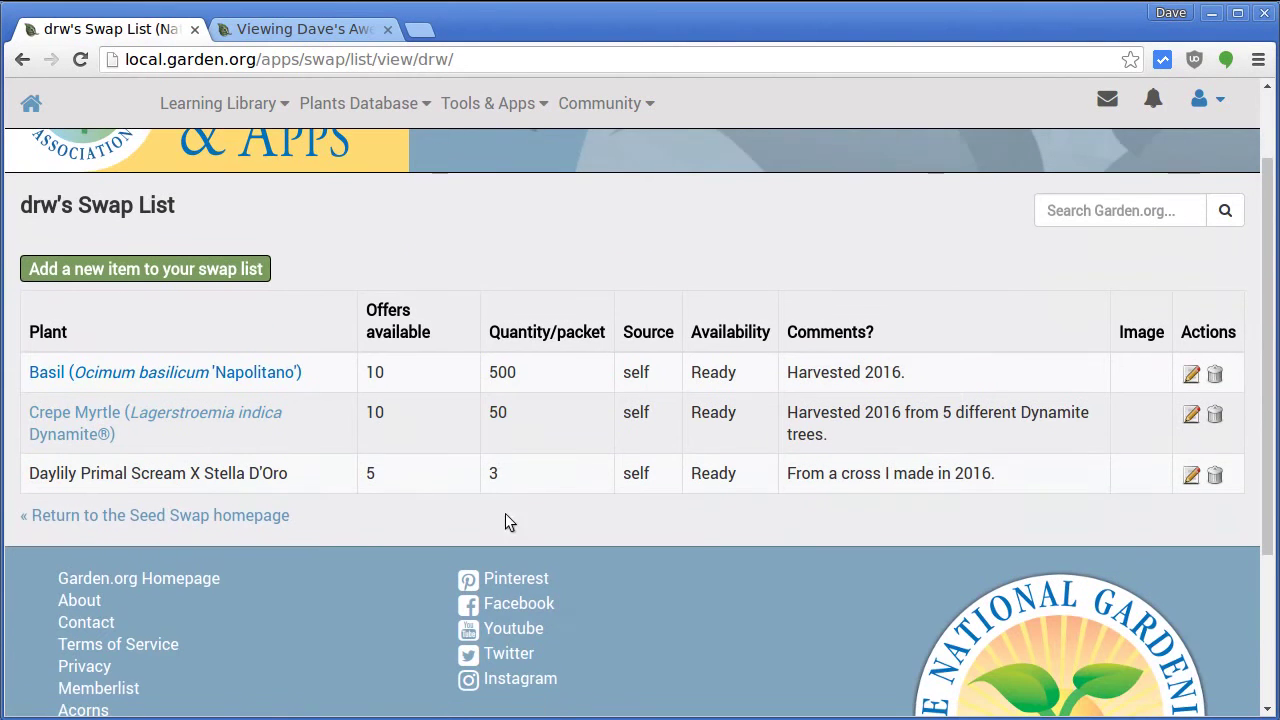
click(73, 435)
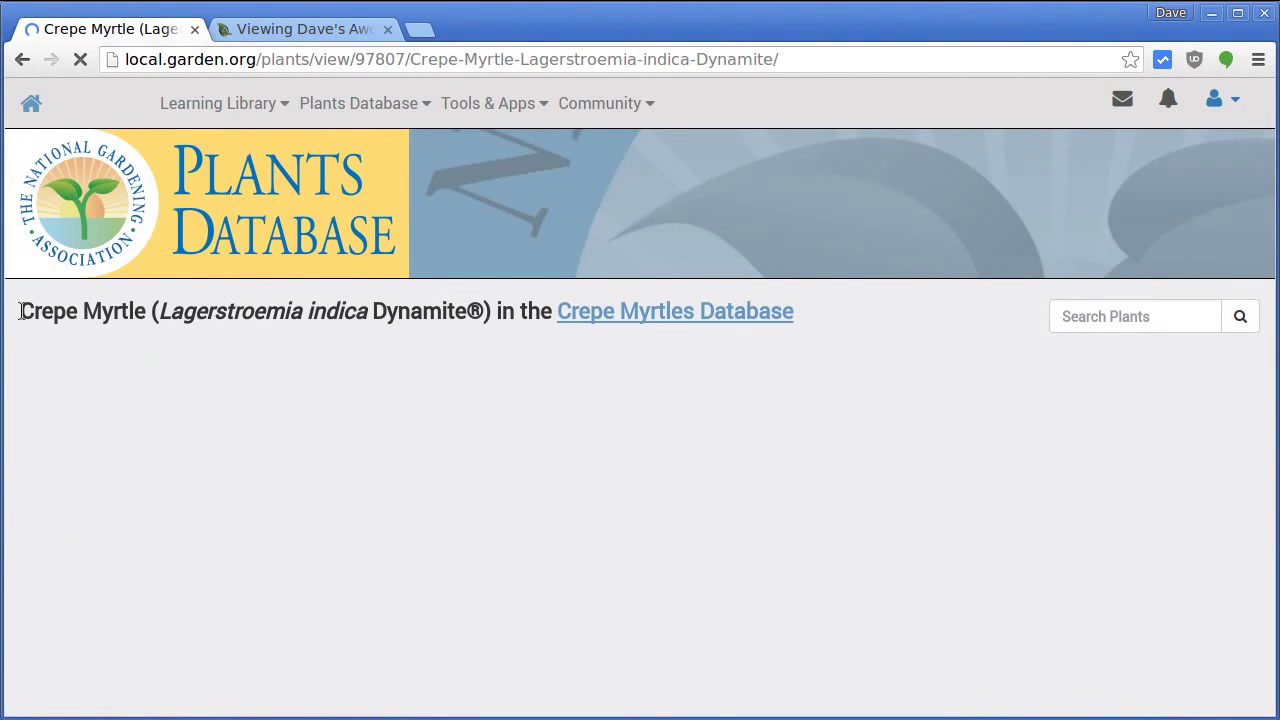
scroll(660, 460, down, 3)
scroll(660, 450, down, 8)
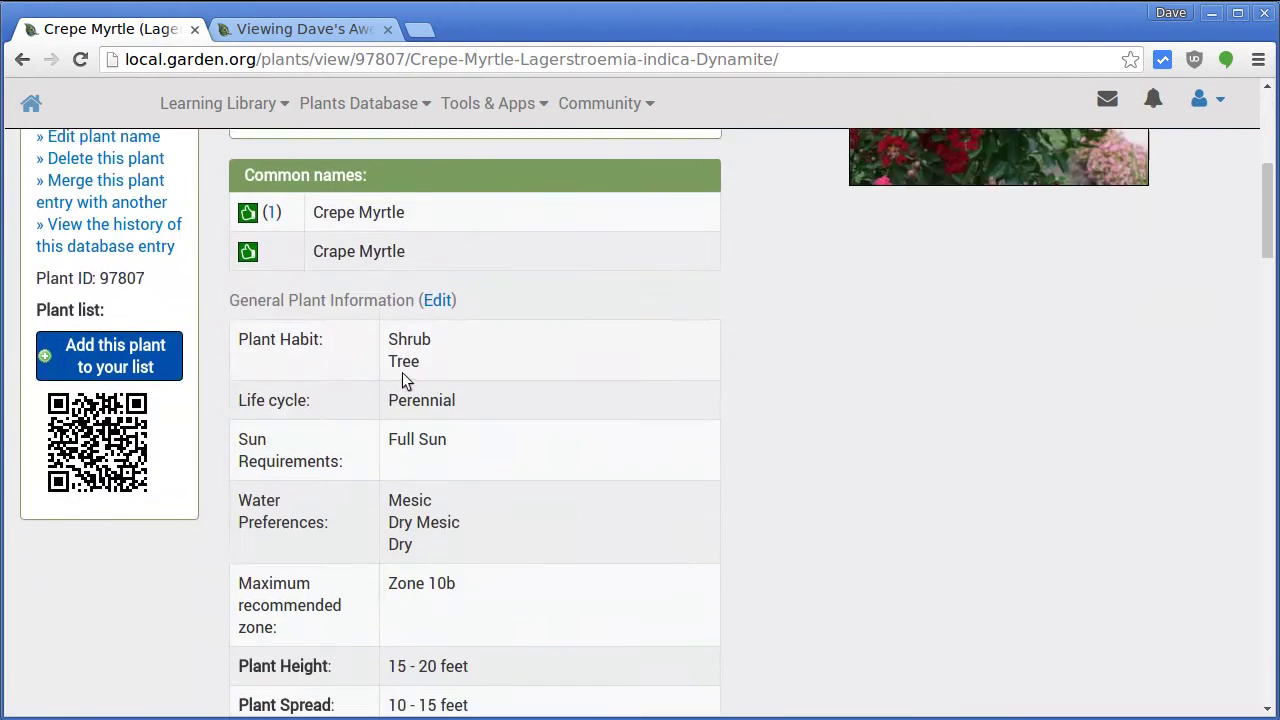
scroll(300, 260, up, 1)
click(21, 61)
triple_click(93, 477)
click(93, 477)
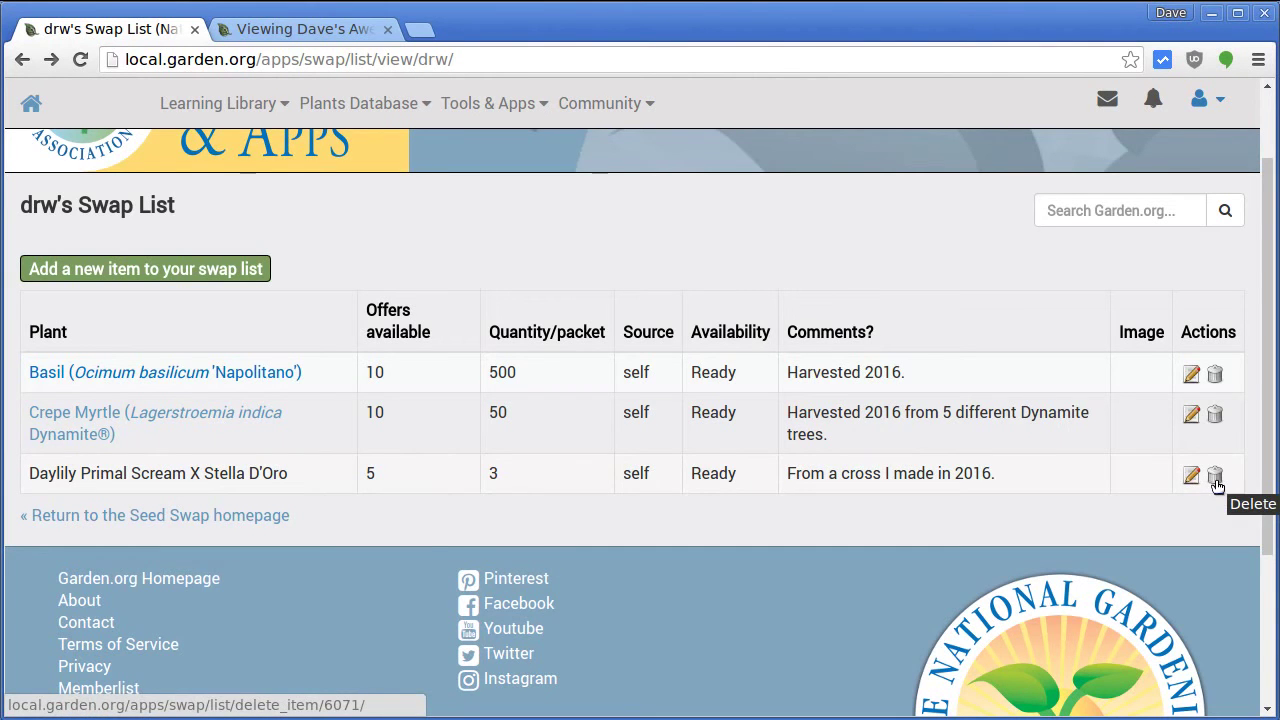
Step: Return to the Seed Swap homepage and review the dates and costs of the current and active swaps
click(207, 516)
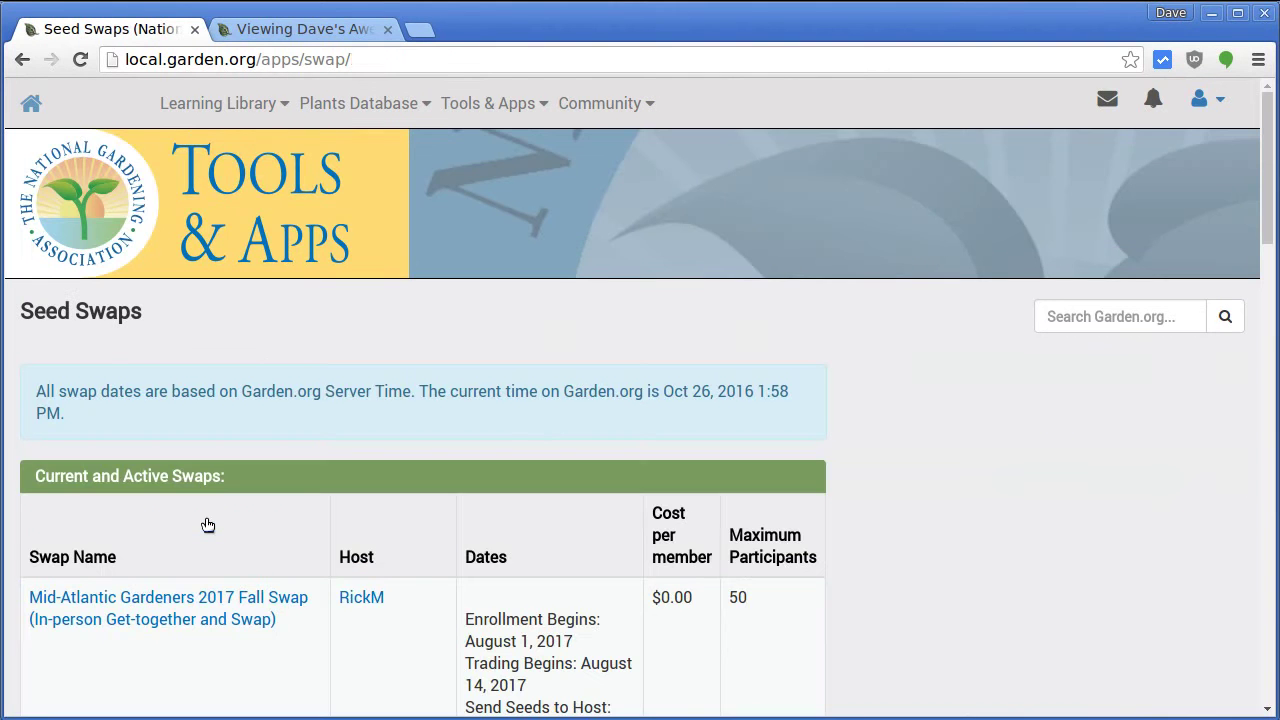
scroll(229, 537, down, 5)
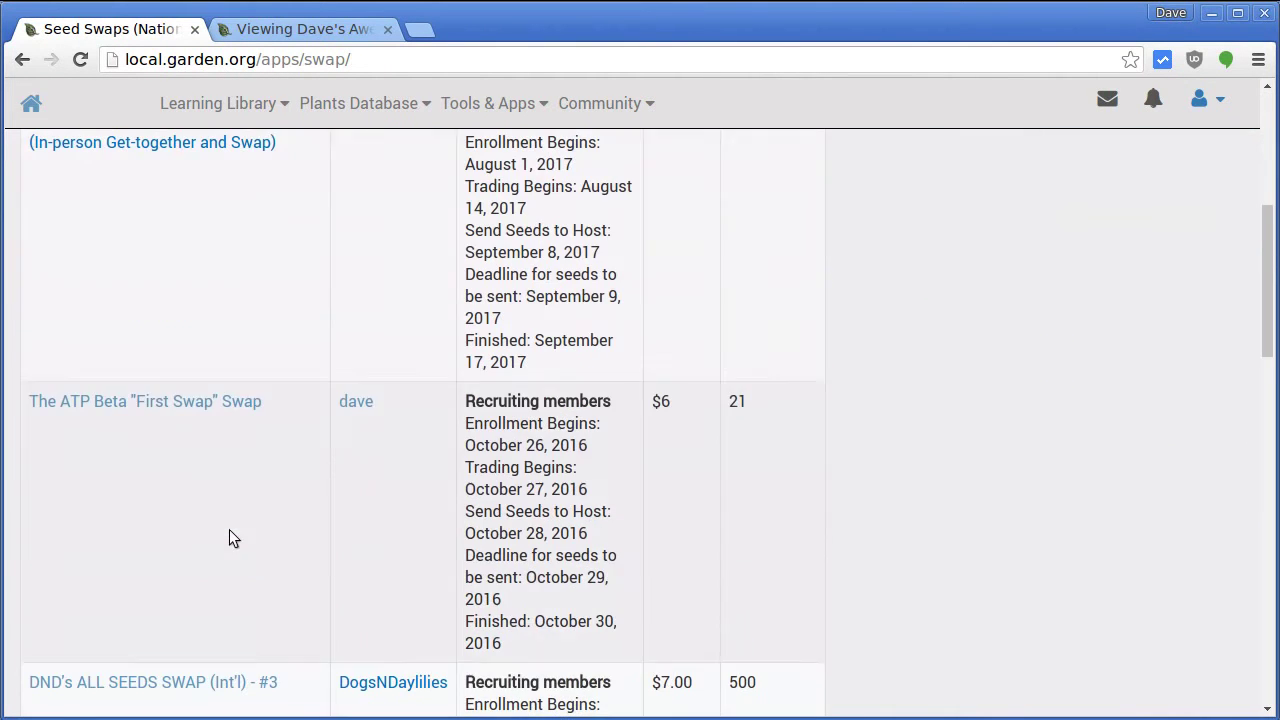
scroll(481, 355, up, 2)
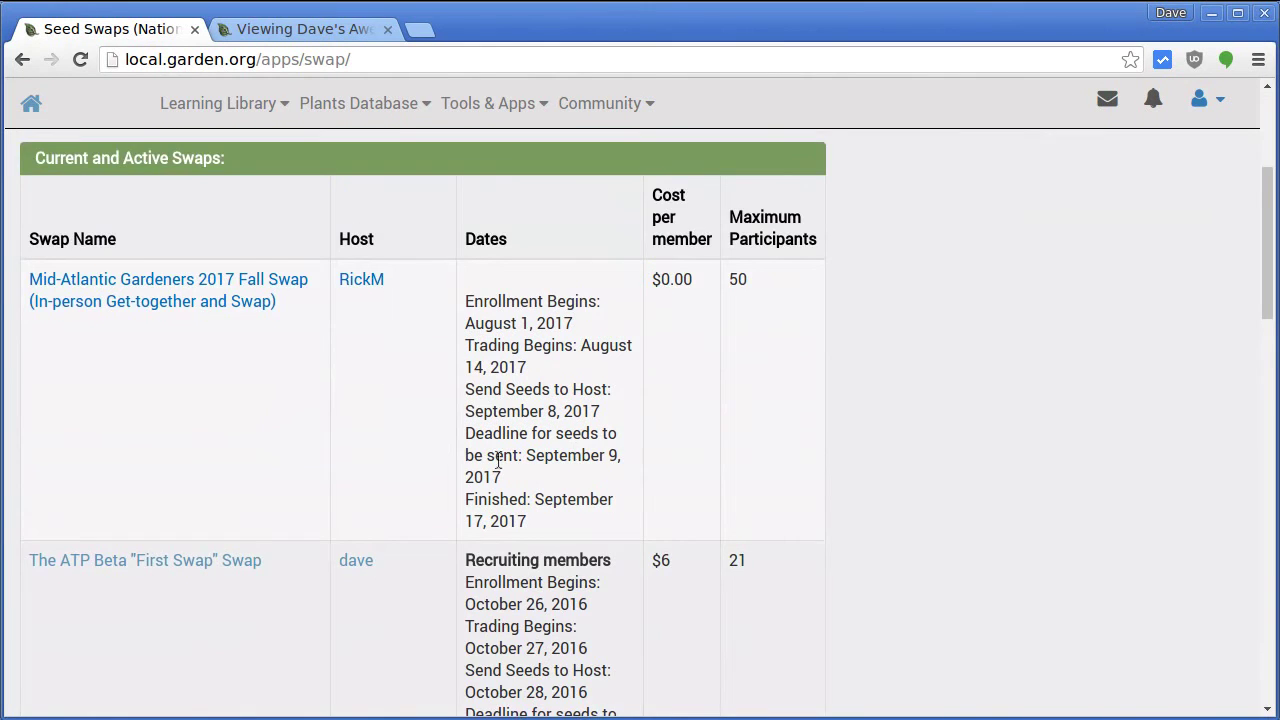
scroll(524, 460, down, 1)
mouse_move(465, 452)
mouse_down()
mouse_move(655, 447)
mouse_move(623, 460)
mouse_move(451, 460)
mouse_up()
scroll(556, 484, down, 2)
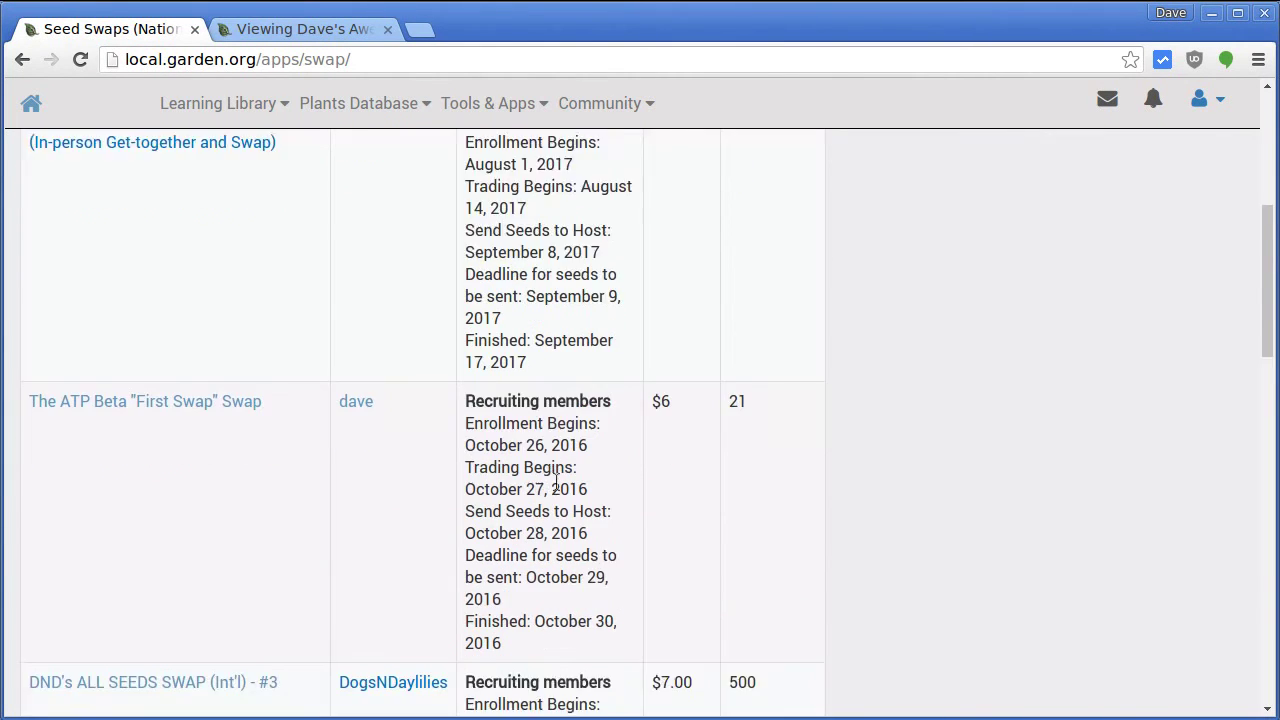
scroll(556, 484, down, 1)
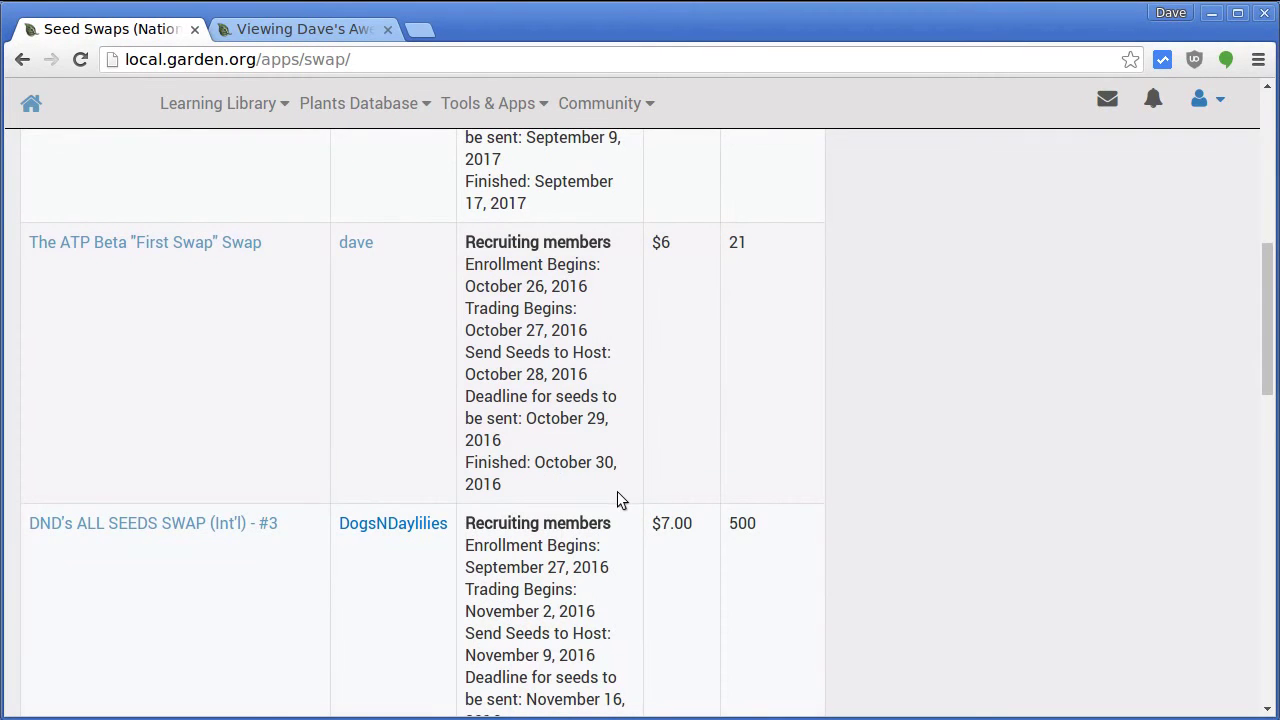
Step: Open The ATP Beta "First Swap" Swap and look over its status and discussion threads
click(175, 248)
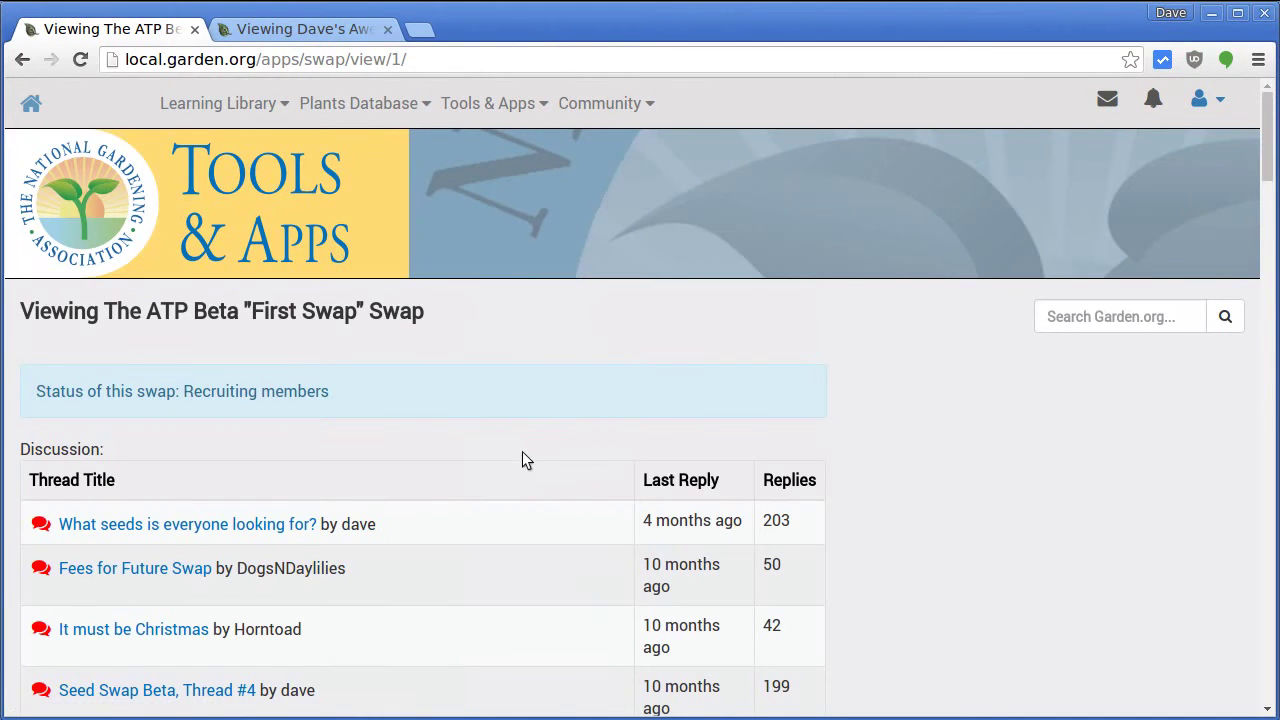
triple_click(249, 367)
click(444, 425)
scroll(441, 427, down, 3)
scroll(441, 427, down, 10)
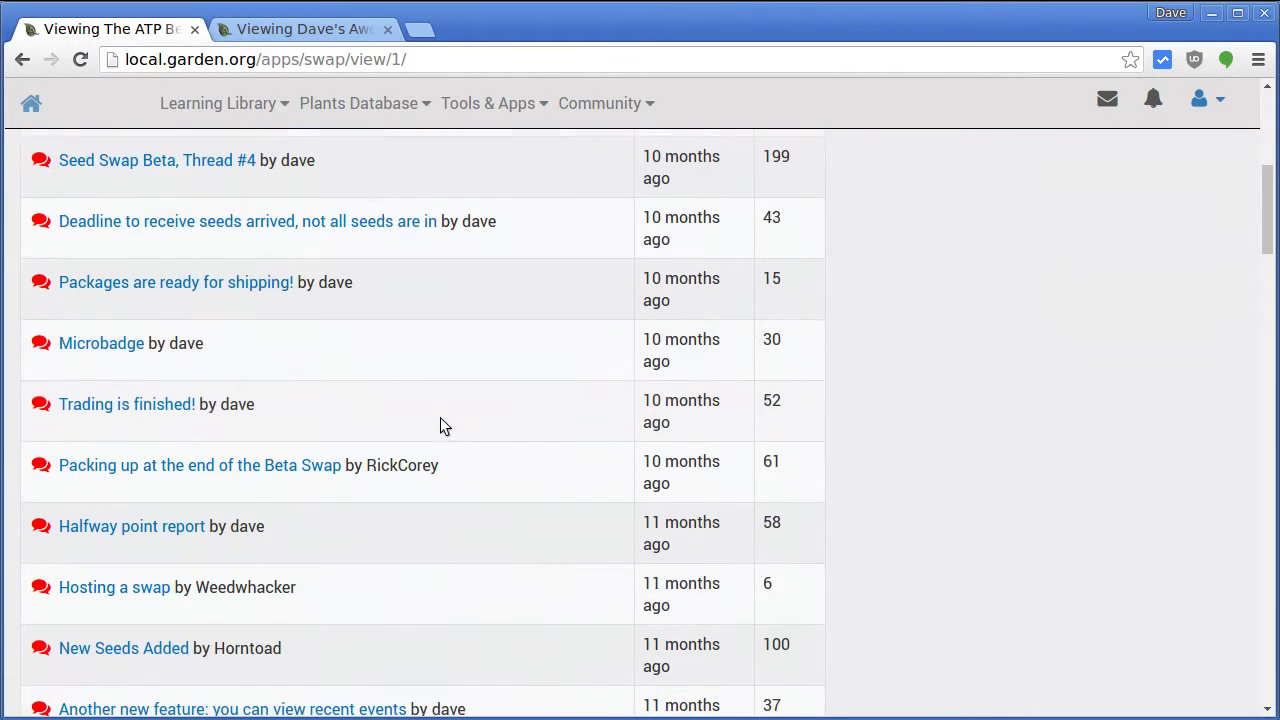
scroll(440, 416, up, 5)
scroll(434, 425, up, 6)
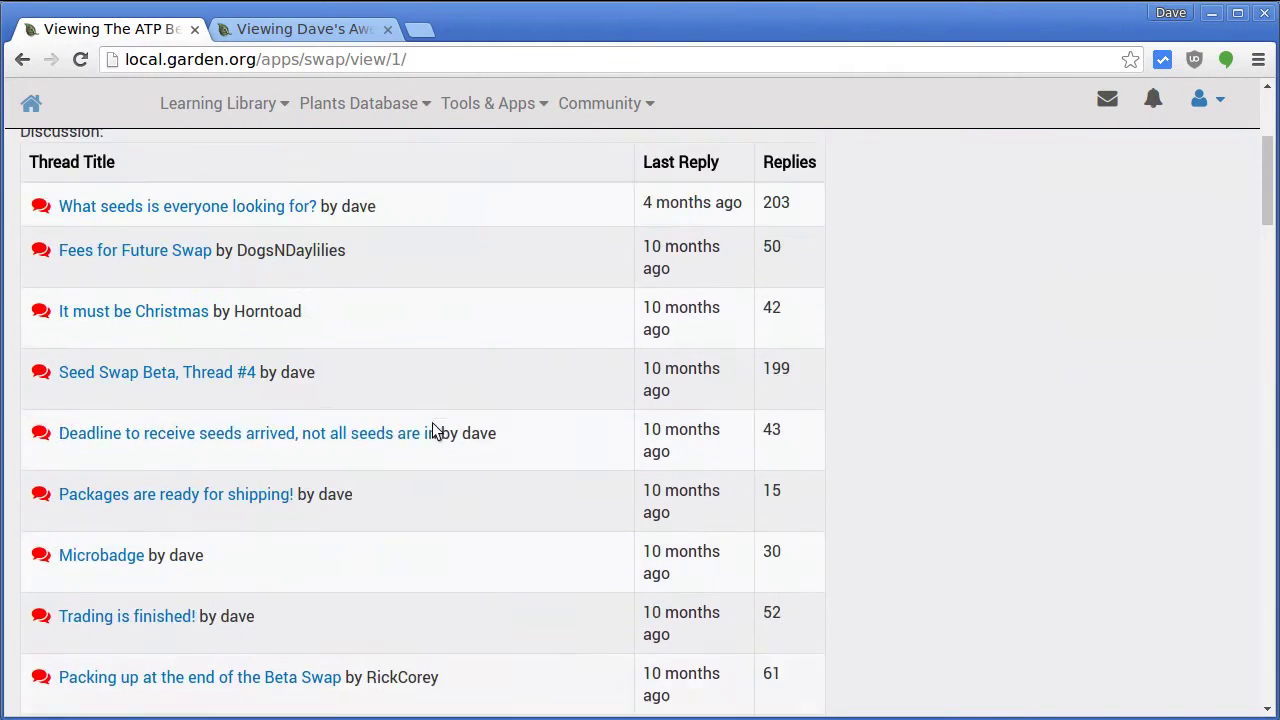
drag(165, 301, 711, 489)
click(503, 384)
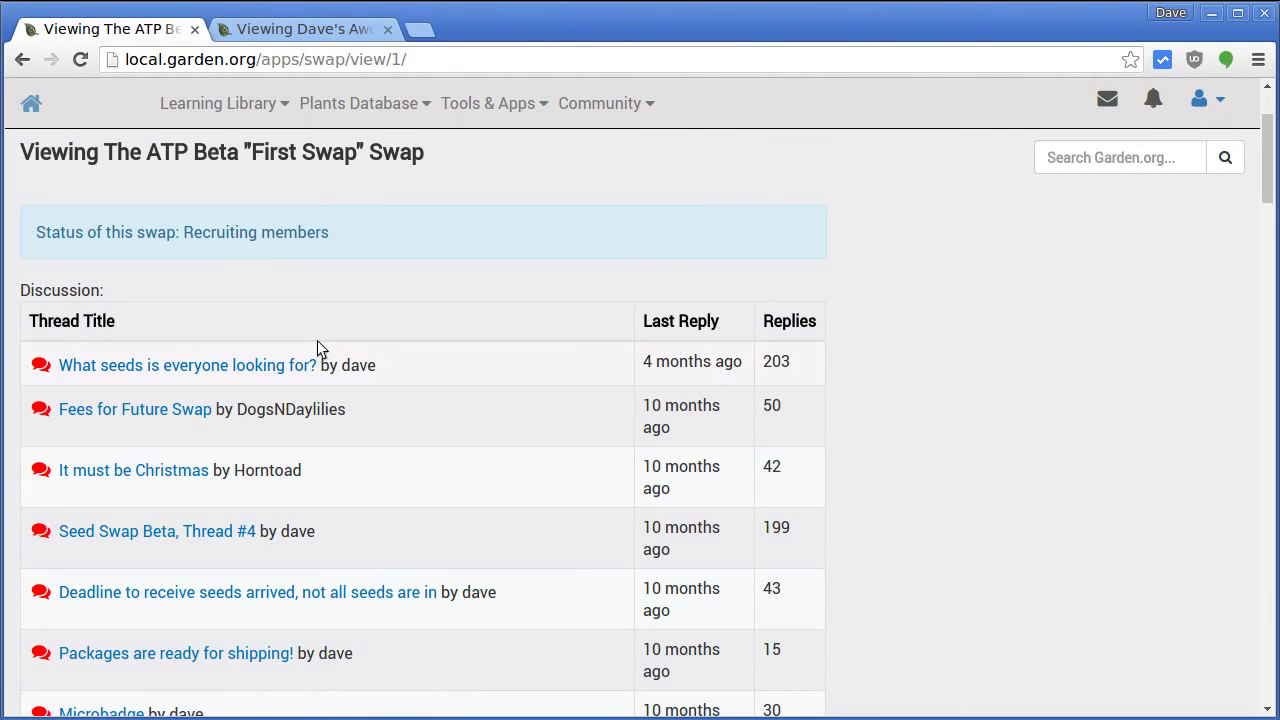
scroll(586, 494, down, 5)
scroll(331, 489, down, 4)
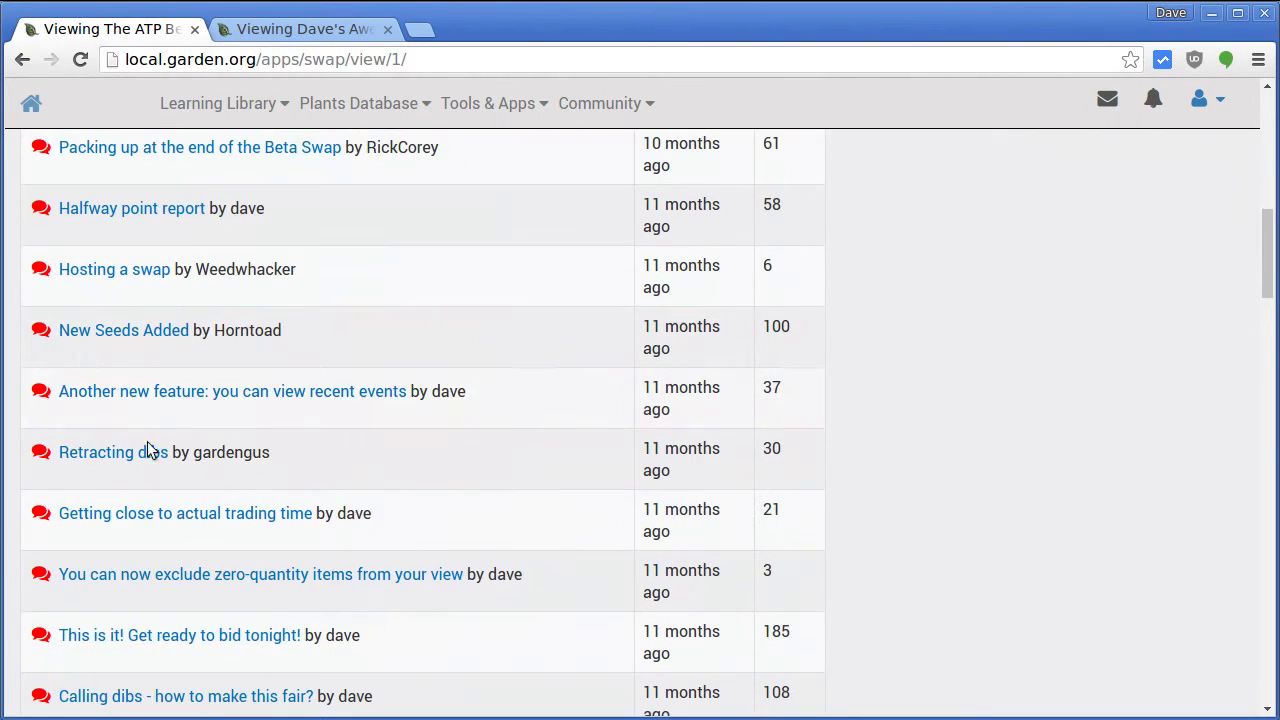
Step: Read the swap's welcome text, details, return postage terms, schedule and participation conditions
scroll(136, 356, down, 4)
scroll(356, 440, down, 10)
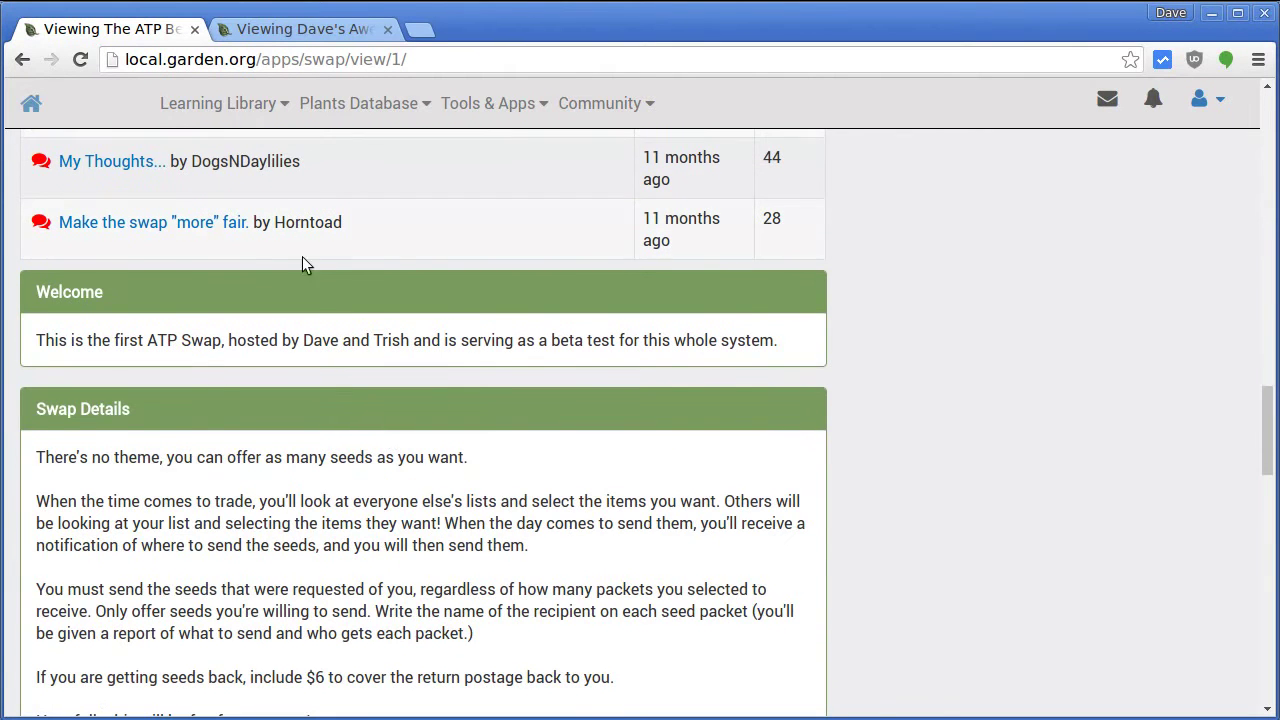
scroll(360, 365, down, 1)
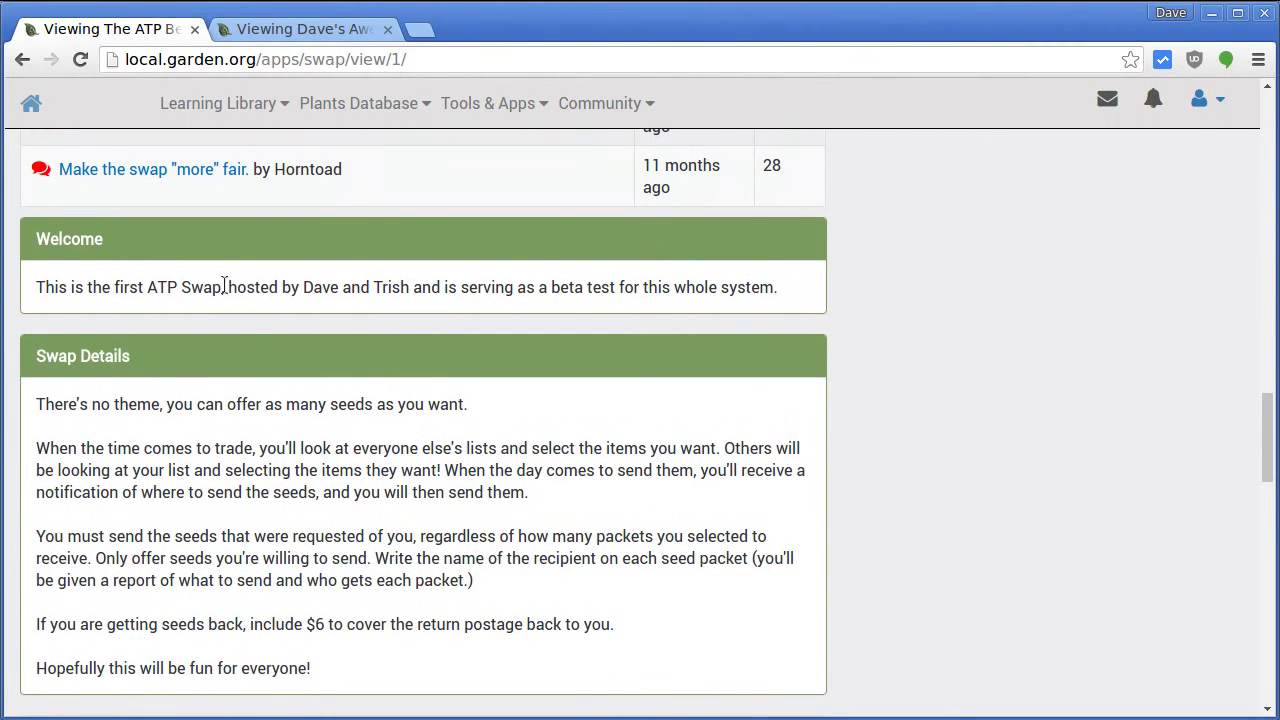
scroll(210, 402, down, 2)
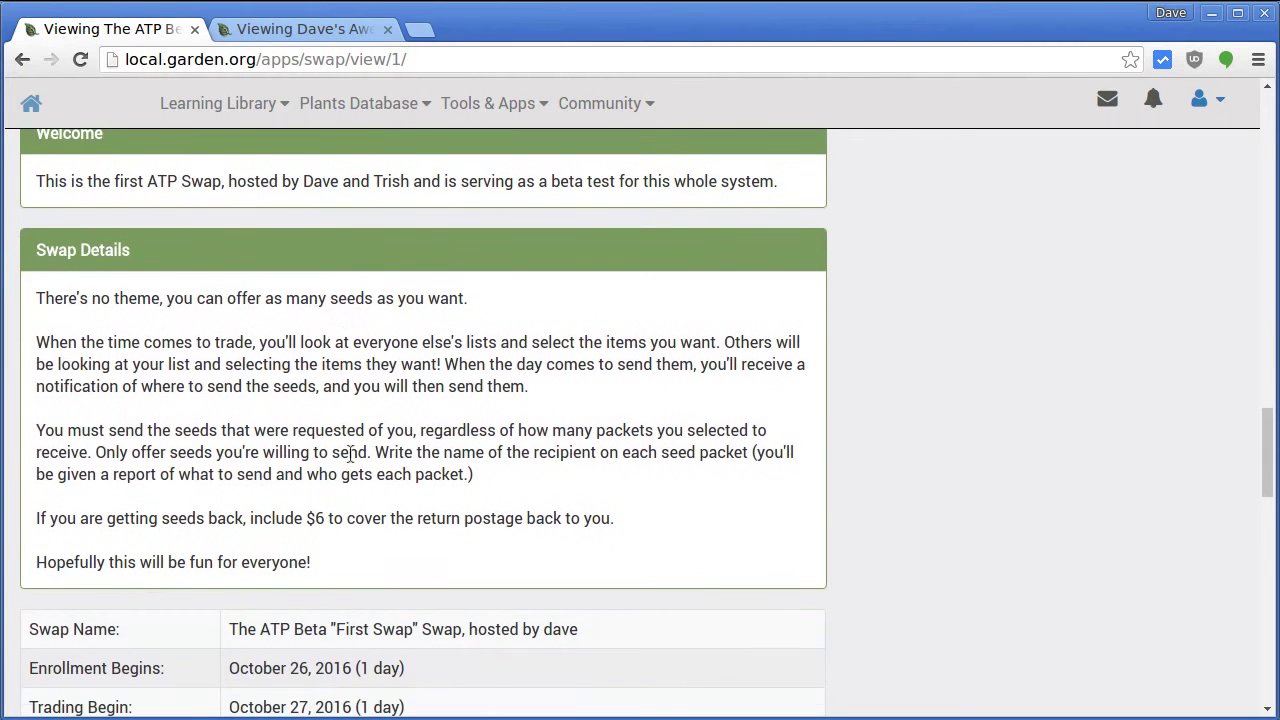
scroll(520, 491, down, 4)
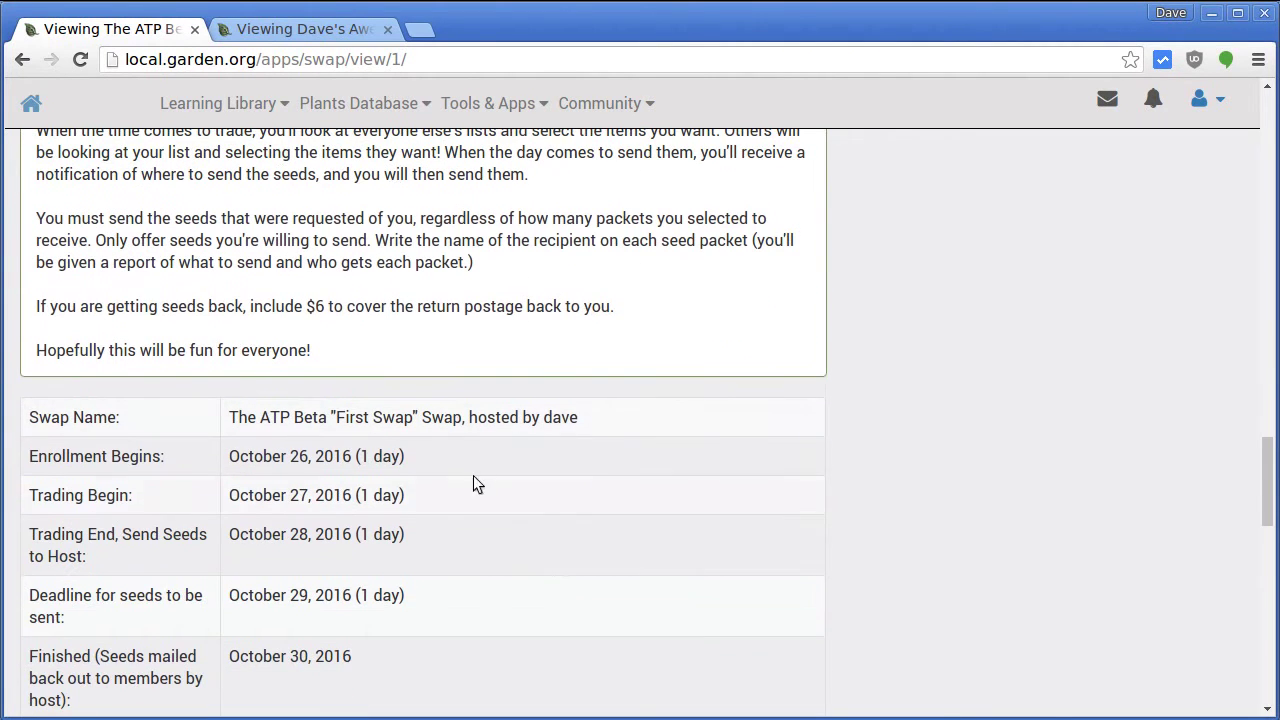
drag(305, 308, 388, 308)
click(314, 310)
click(314, 310)
scroll(554, 278, down, 4)
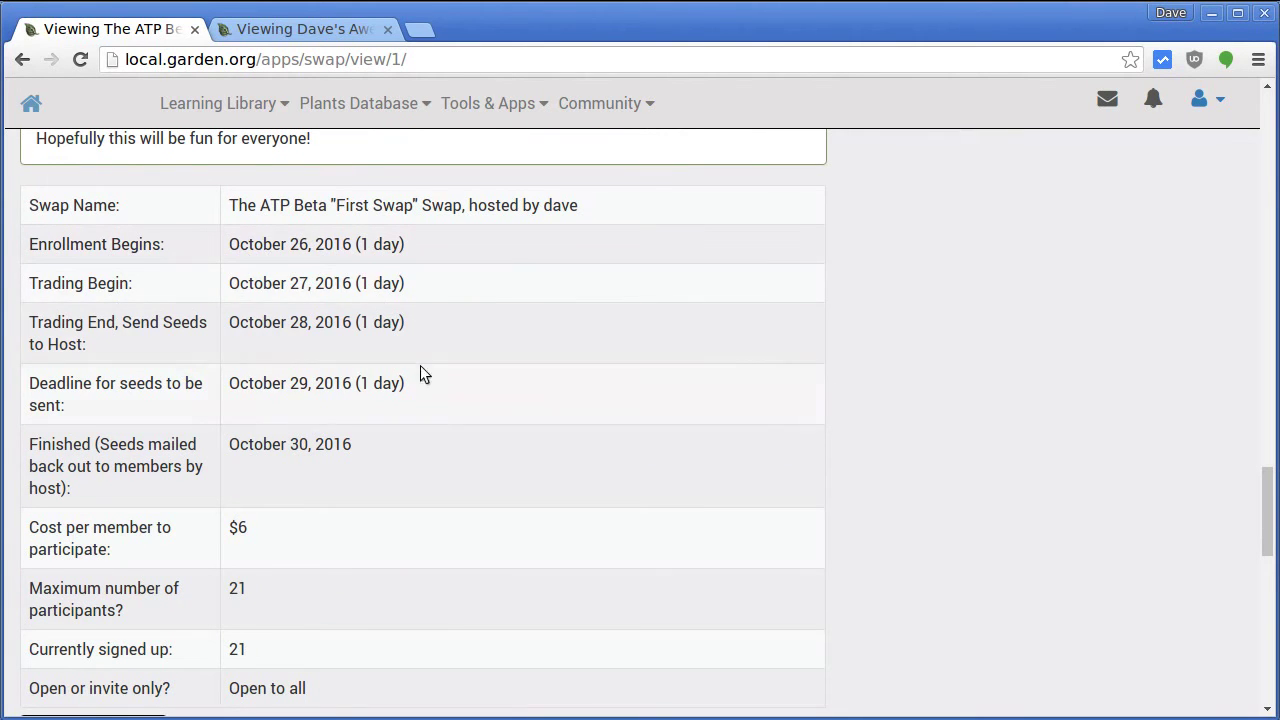
scroll(420, 385, down, 1)
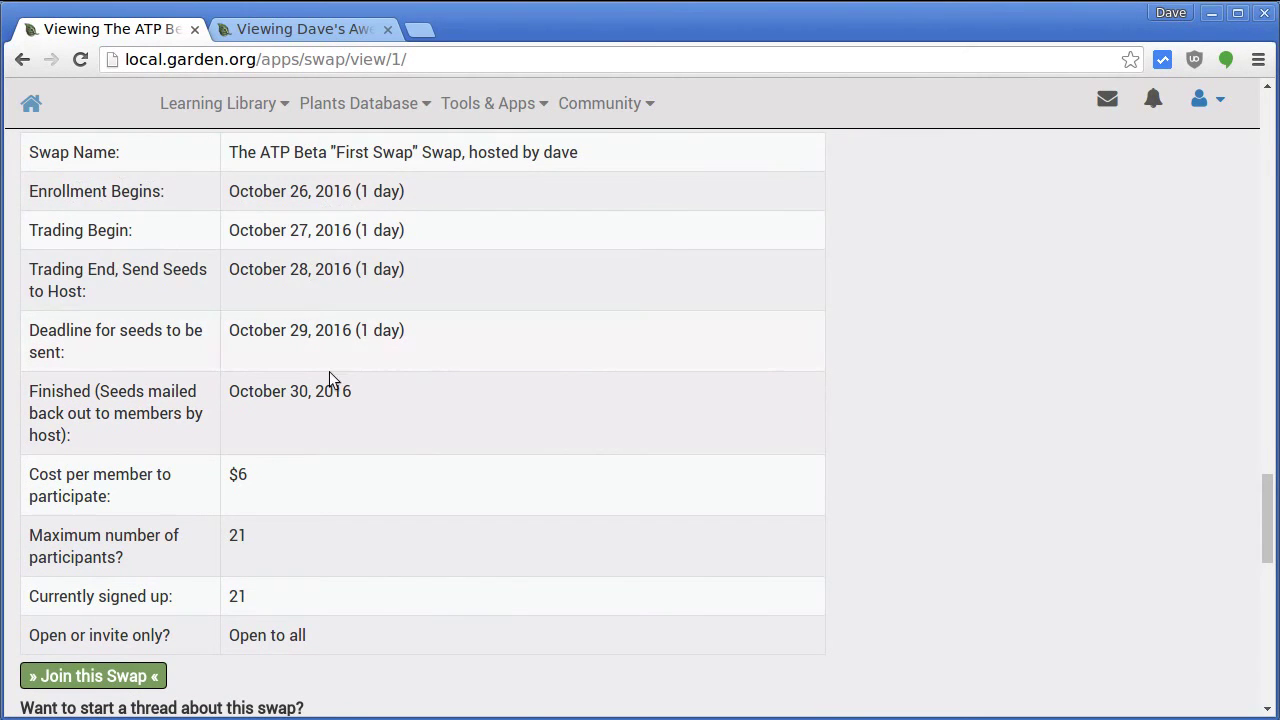
Step: Join The ATP Beta "First Swap" Swap and proceed to its homepage as a member
scroll(486, 428, down, 5)
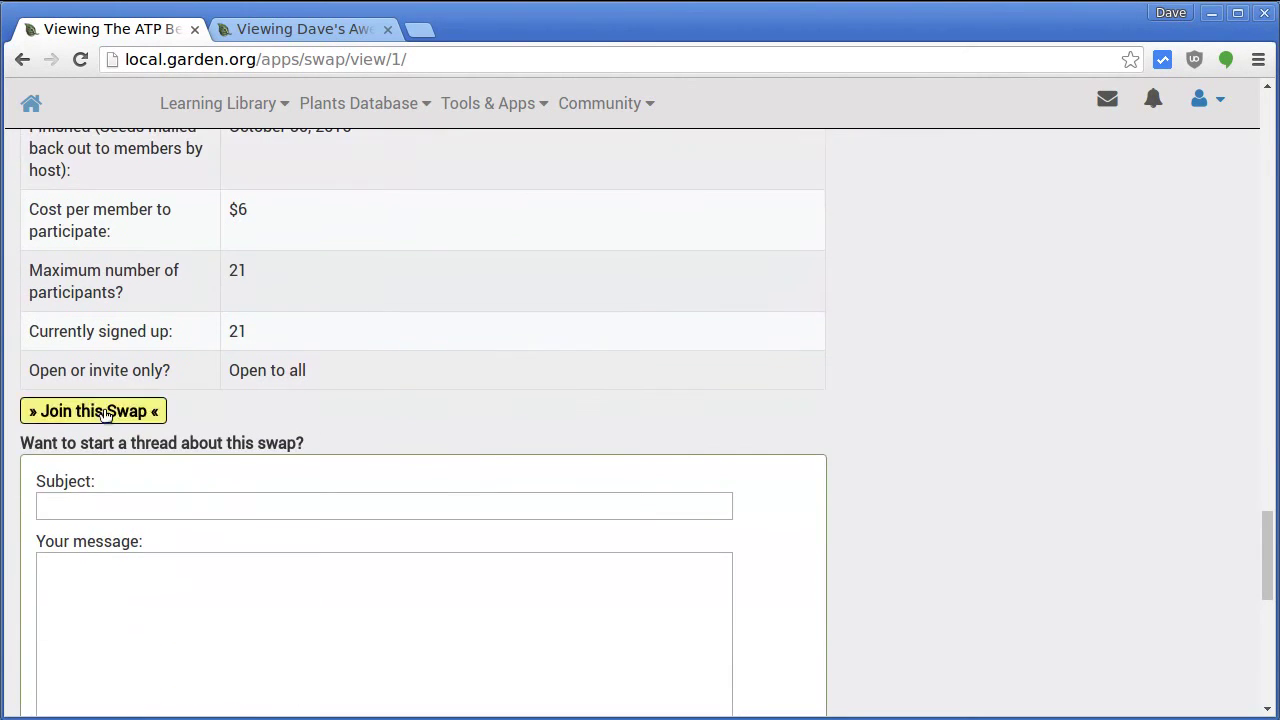
click(92, 414)
click(38, 410)
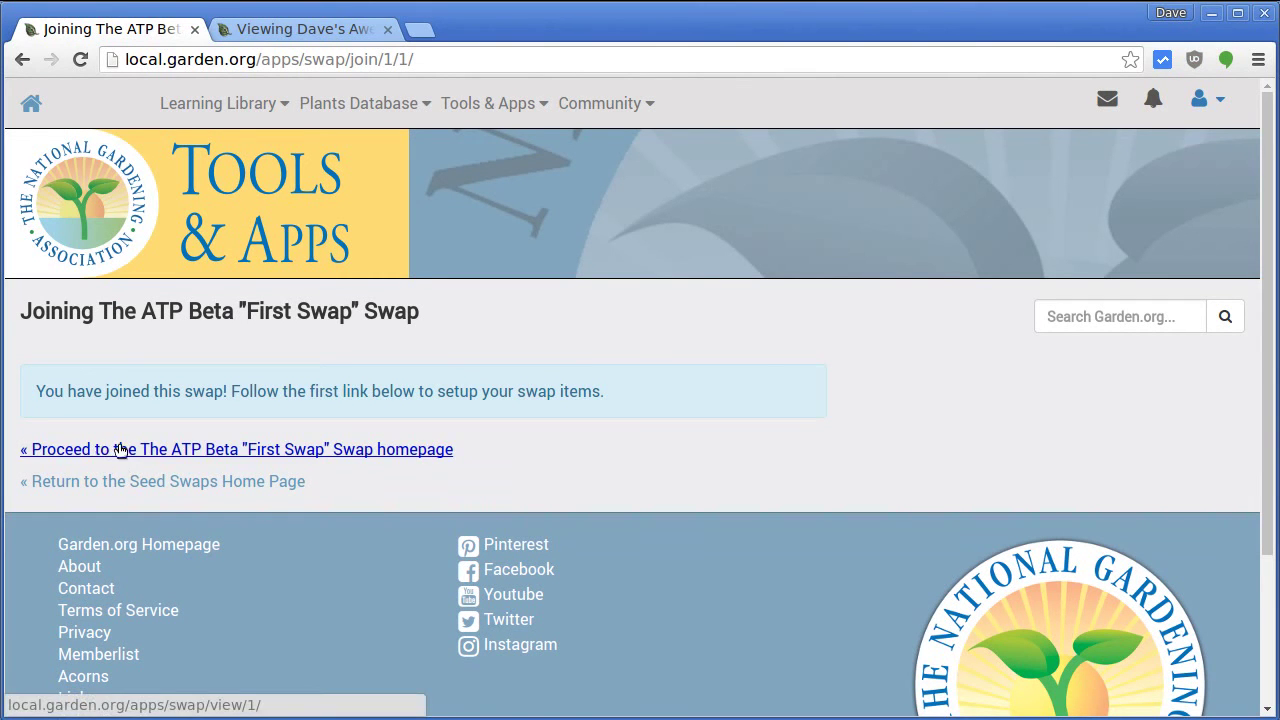
click(151, 449)
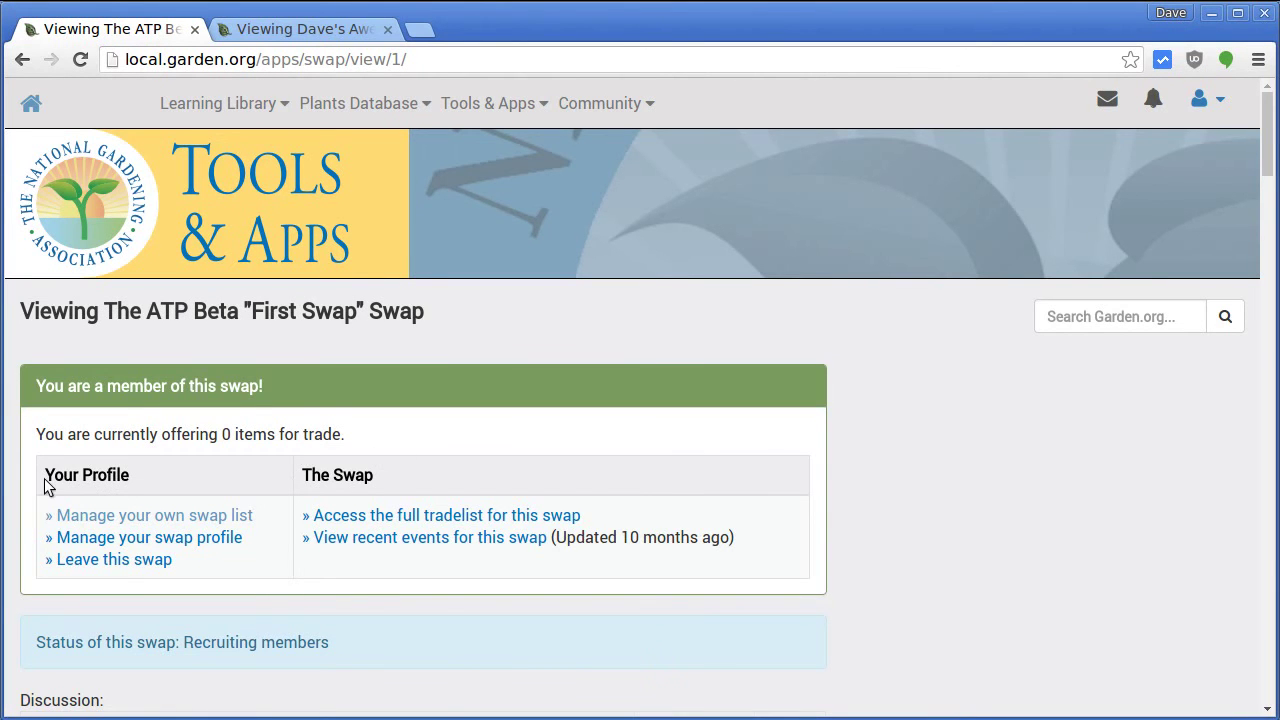
scroll(314, 440, down, 5)
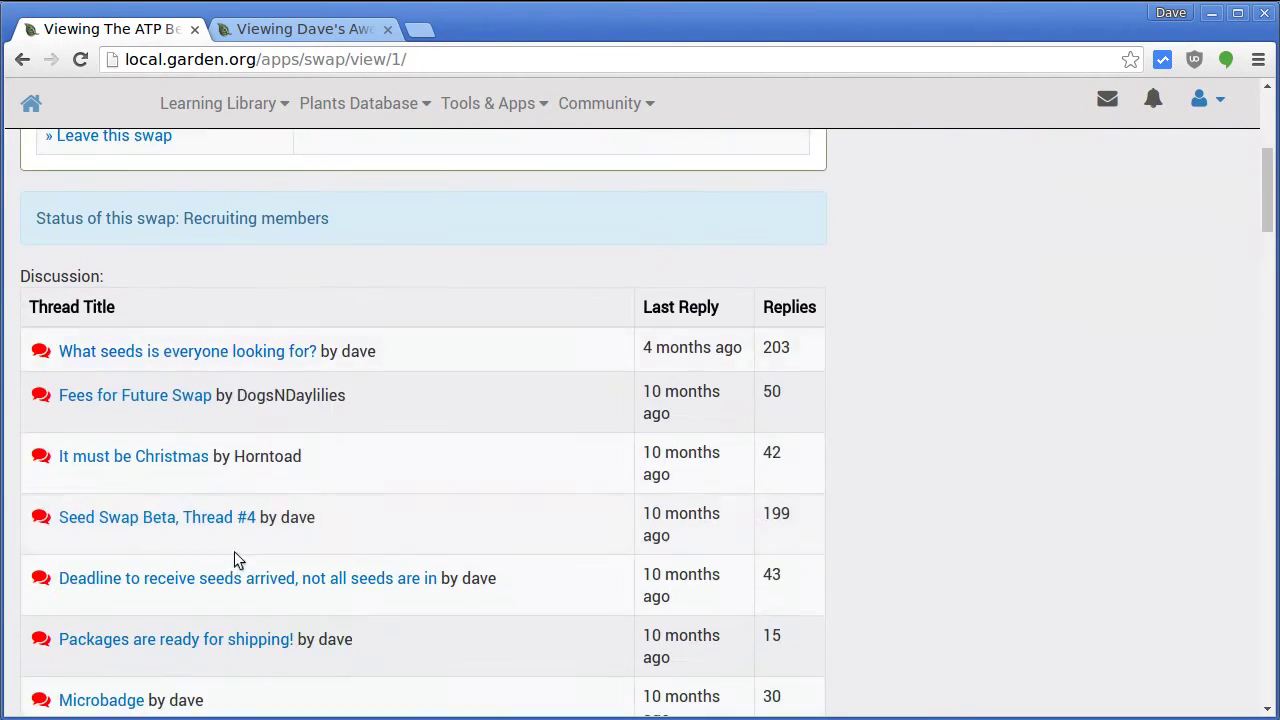
Step: Return to the Seed Swap homepage and reopen The ATP Beta "First Swap" Swap from the list of swaps
scroll(310, 445, up, 5)
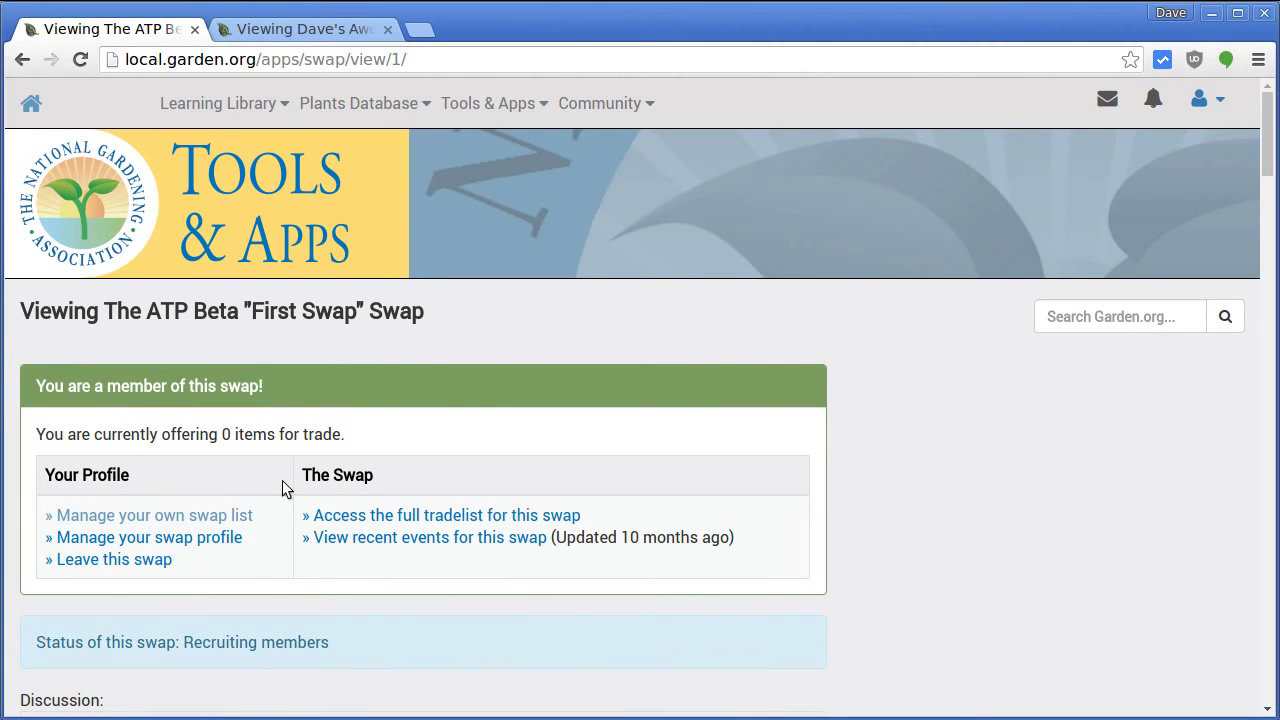
click(503, 103)
click(487, 204)
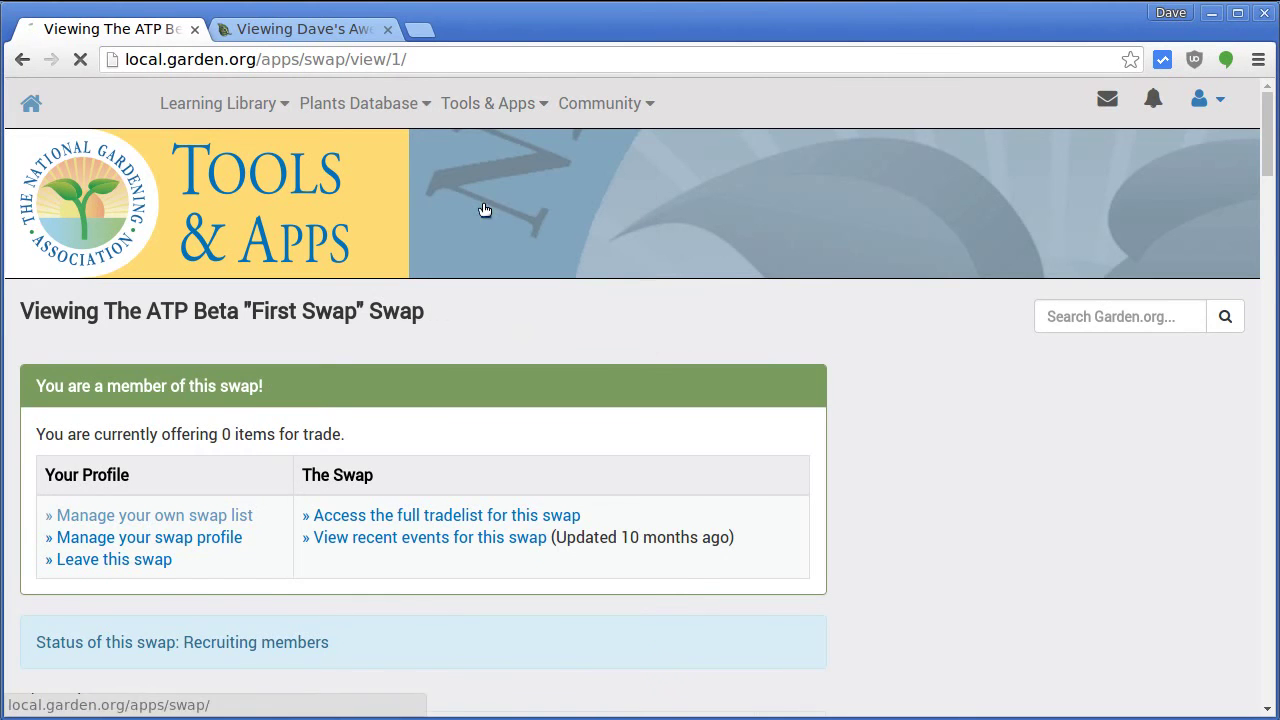
scroll(264, 436, down, 3)
scroll(258, 430, down, 3)
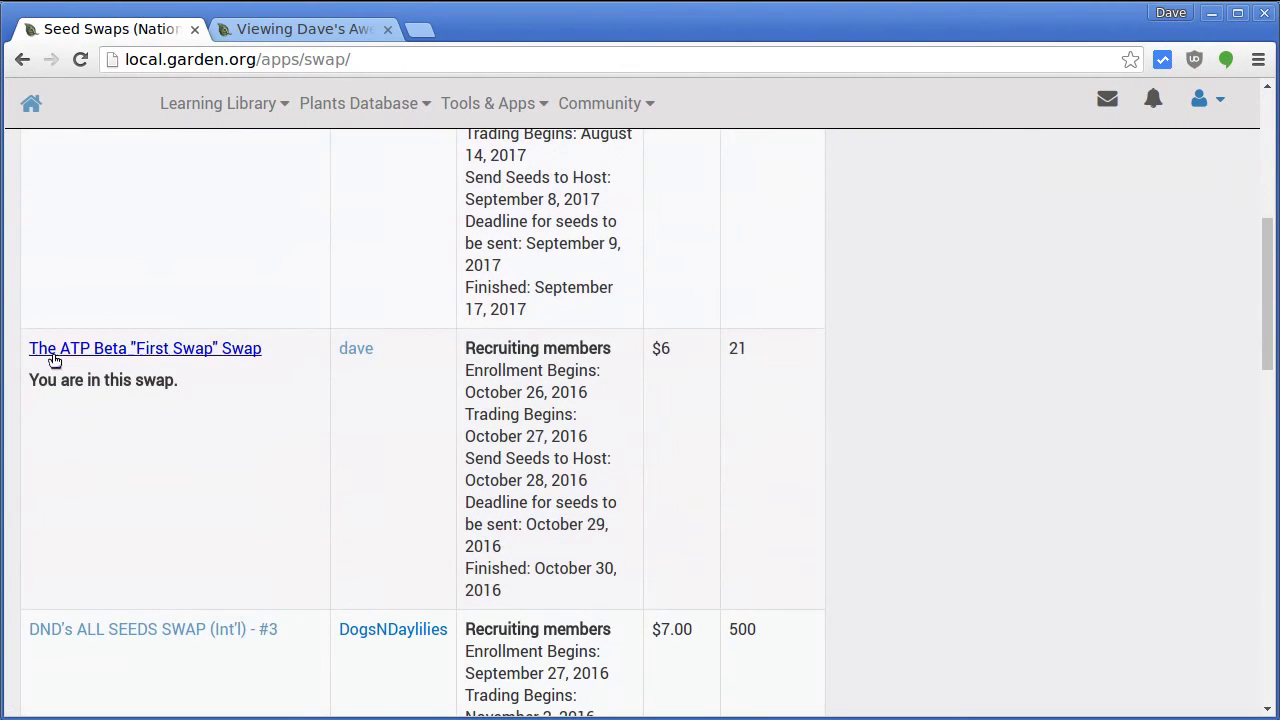
click(172, 348)
scroll(380, 372, down, 1)
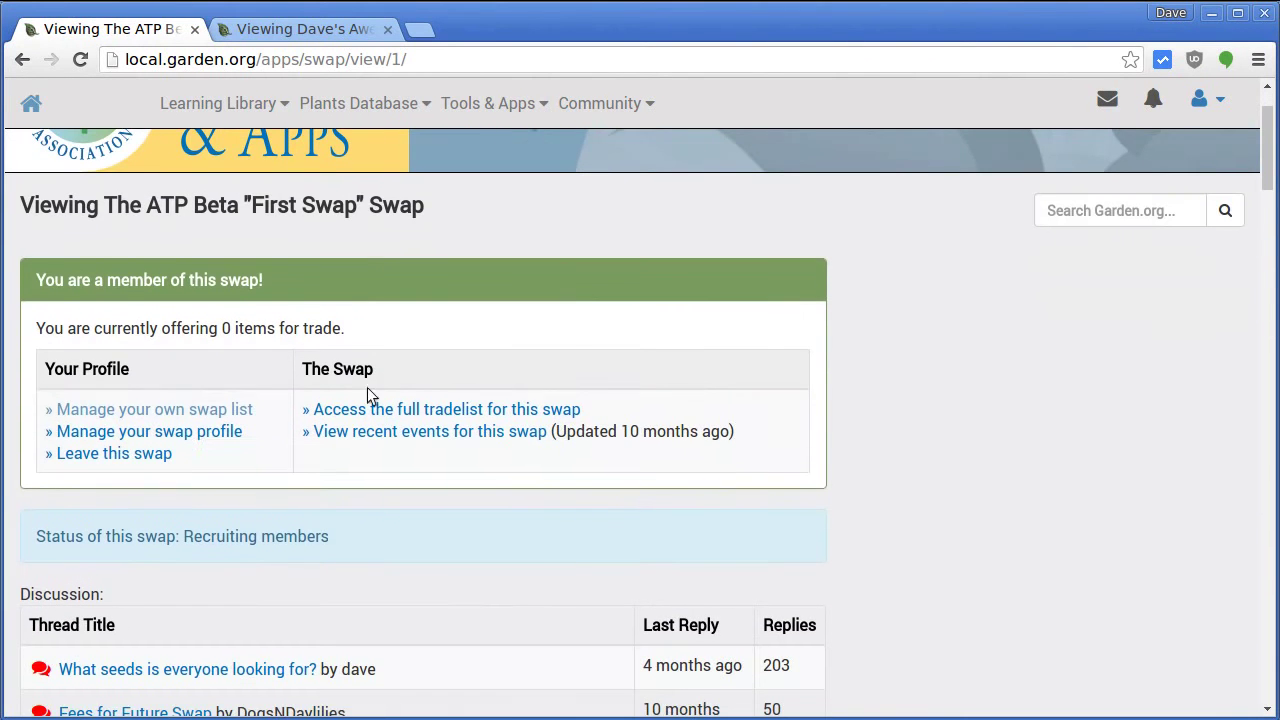
Step: Open the personal swap list and enable the basil, crepe myrtle and daylily seeds for Swap #1
click(169, 409)
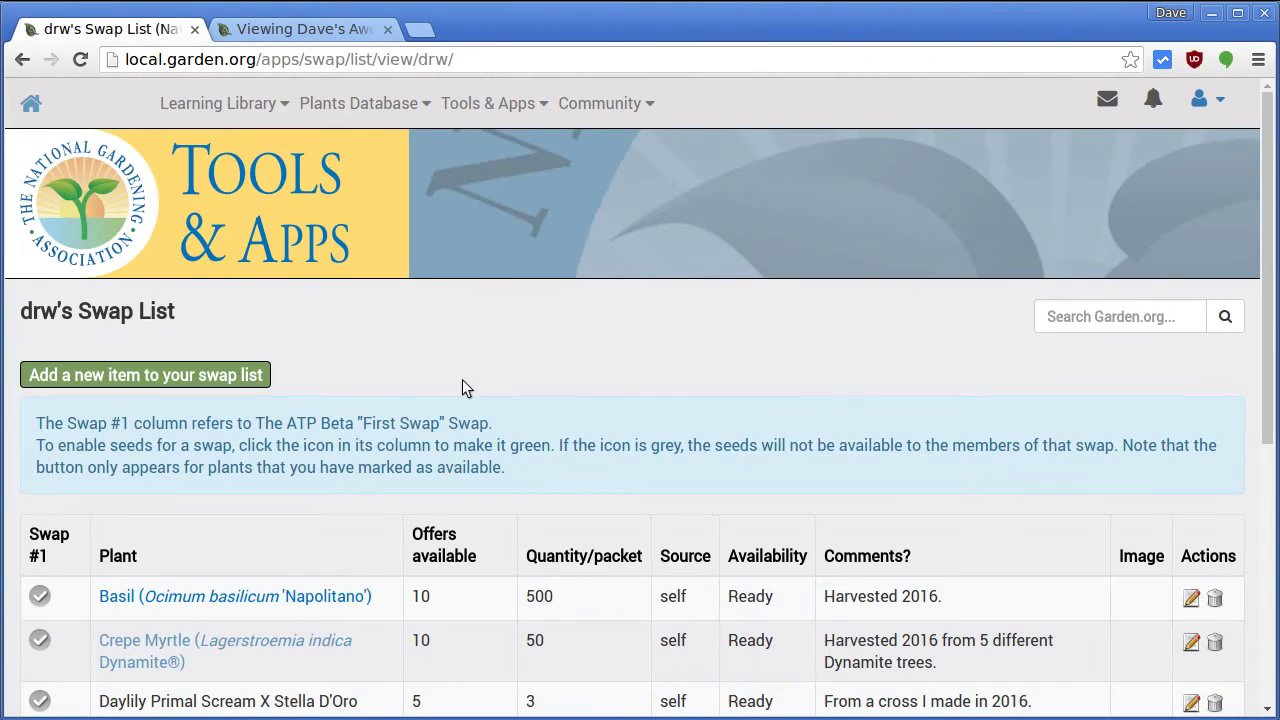
scroll(460, 386, down, 2)
scroll(560, 480, down, 1)
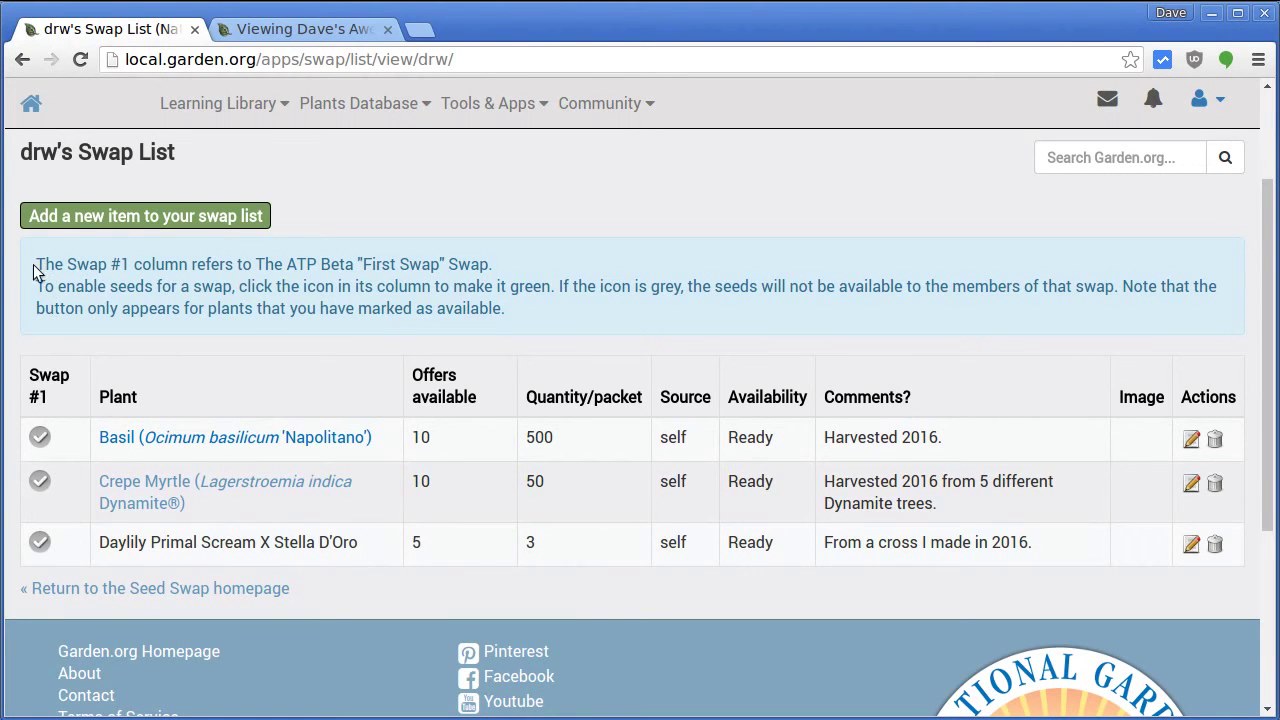
drag(33, 270, 511, 264)
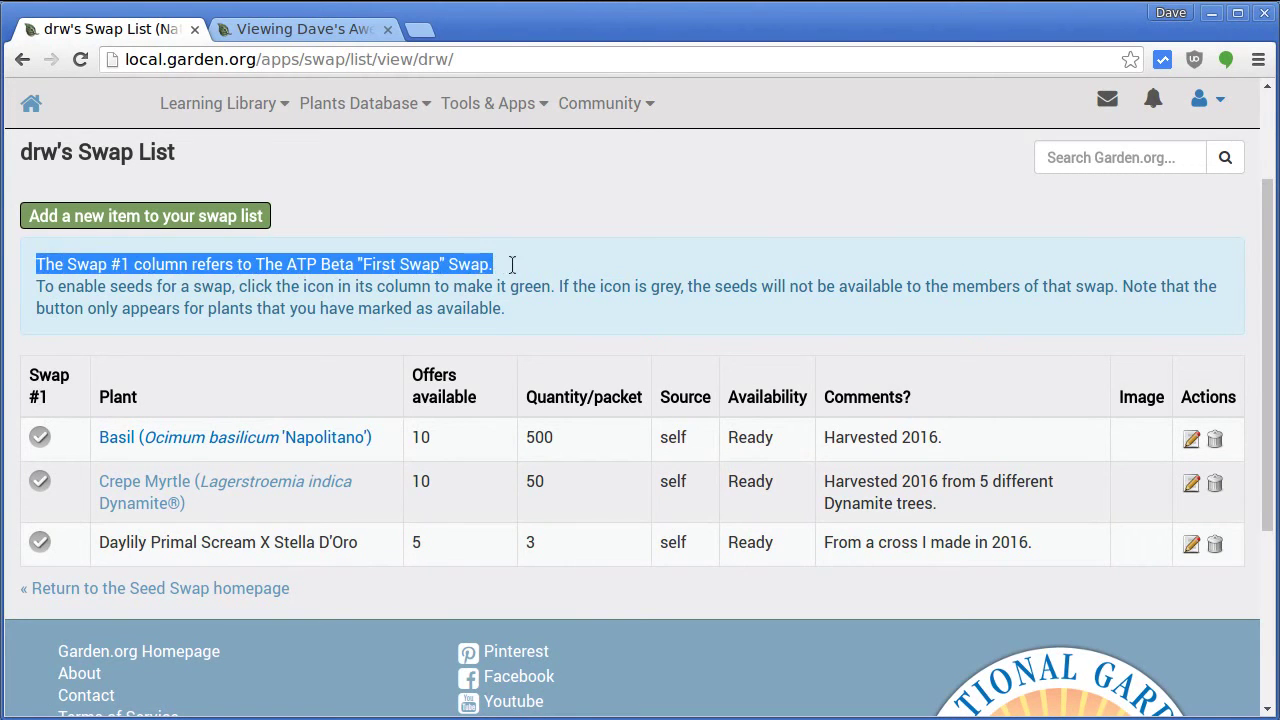
click(511, 264)
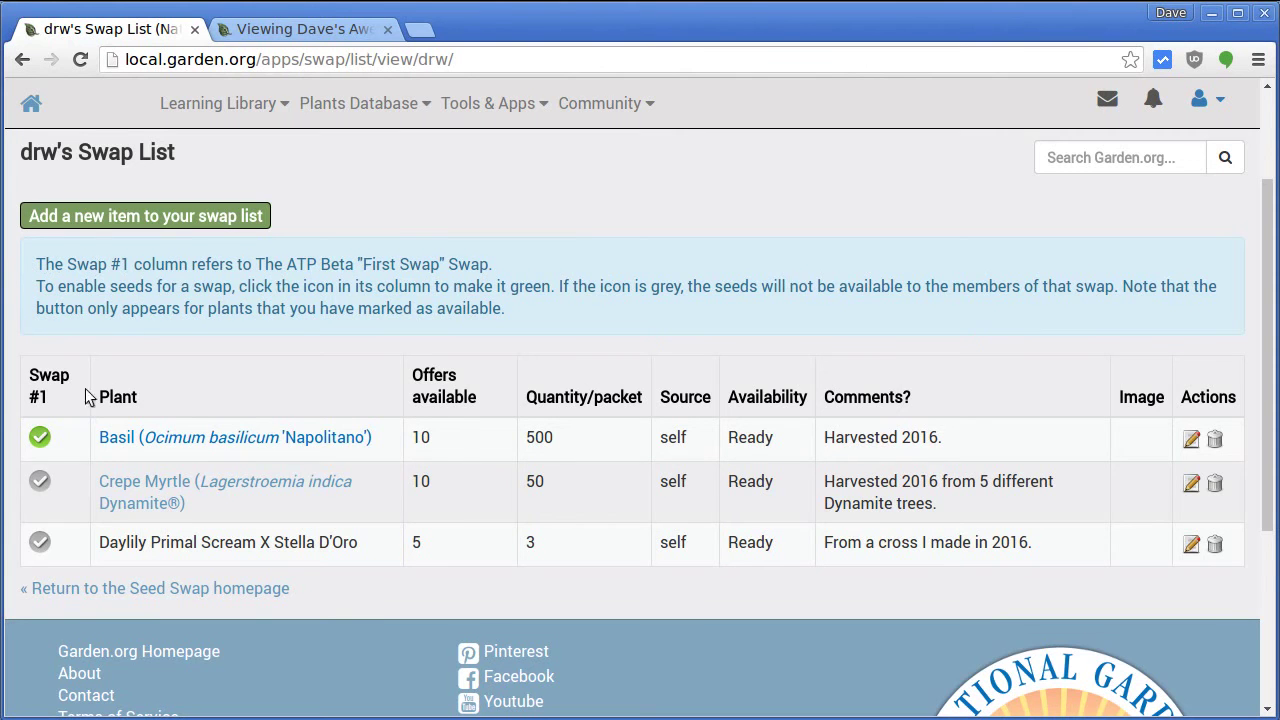
click(42, 482)
click(40, 542)
Step: Go back through the Seed Swap homepage to The ATP Beta "First Swap" Swap and open its full tradelist
click(79, 589)
scroll(263, 437, down, 6)
click(92, 292)
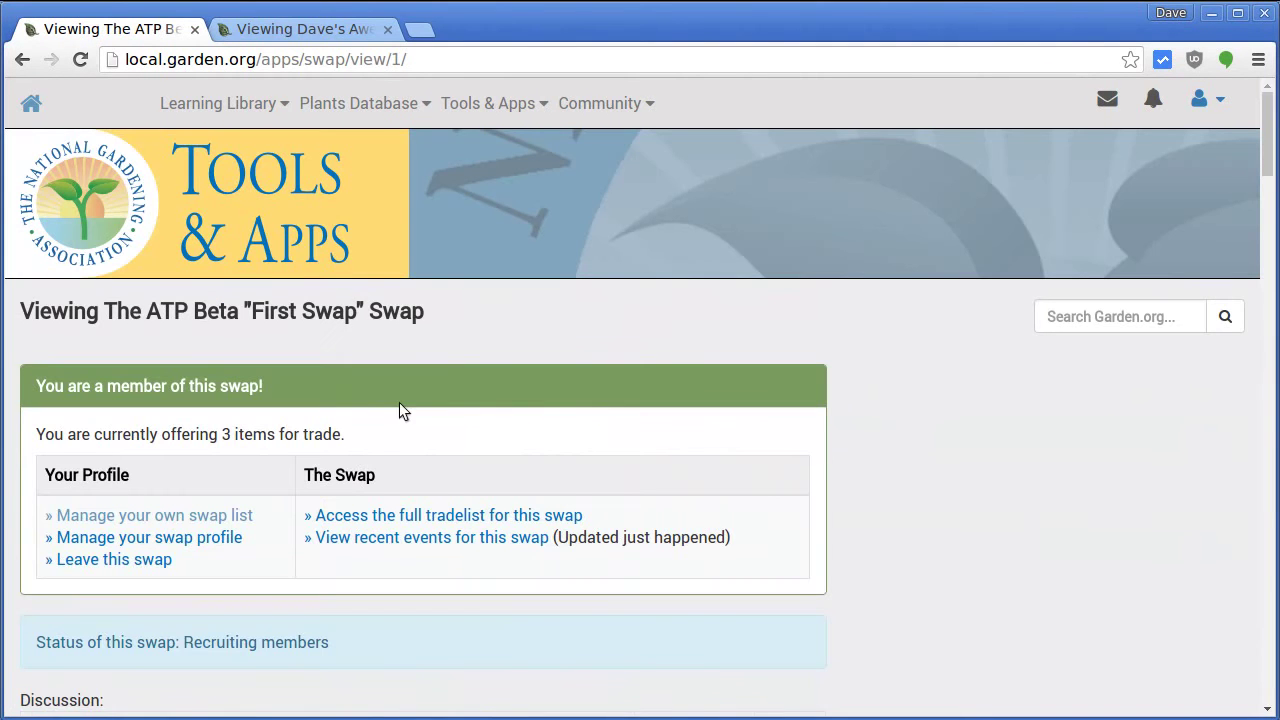
click(417, 515)
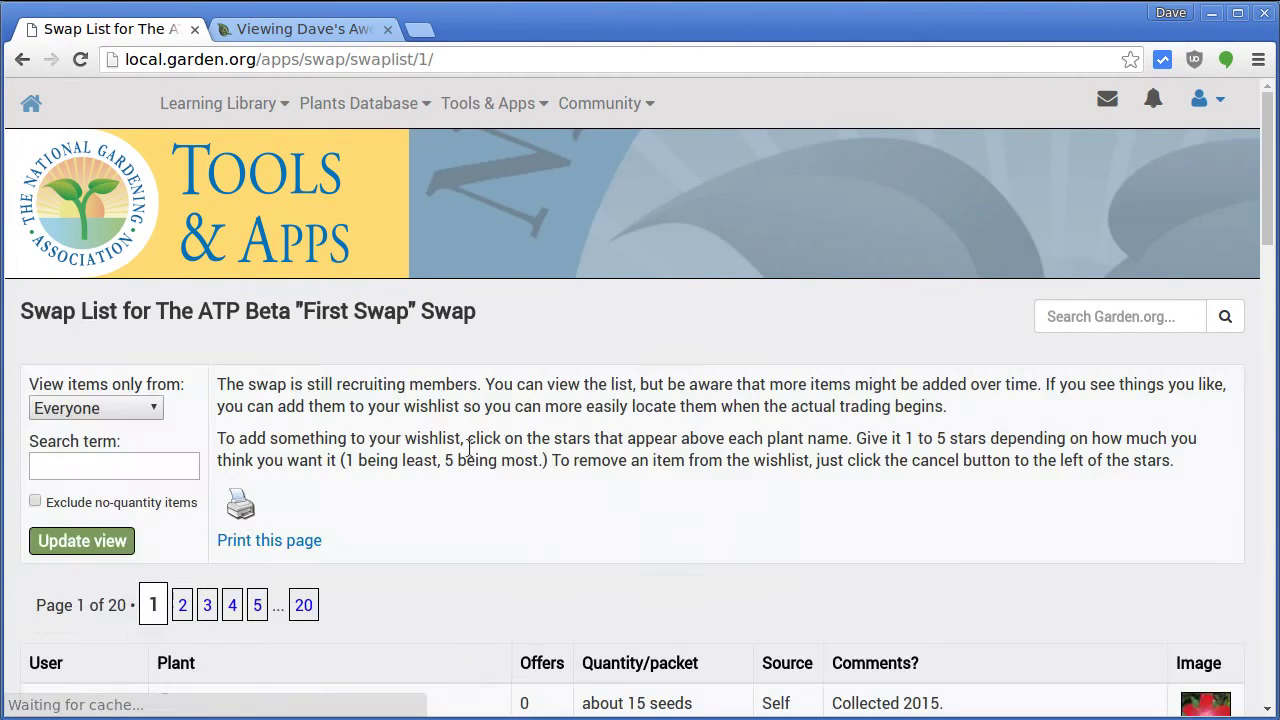
Step: Browse the first page of the swap's tradelist, examining the plants, offers, packet quantities and comments
scroll(293, 400, down, 5)
scroll(293, 393, up, 3)
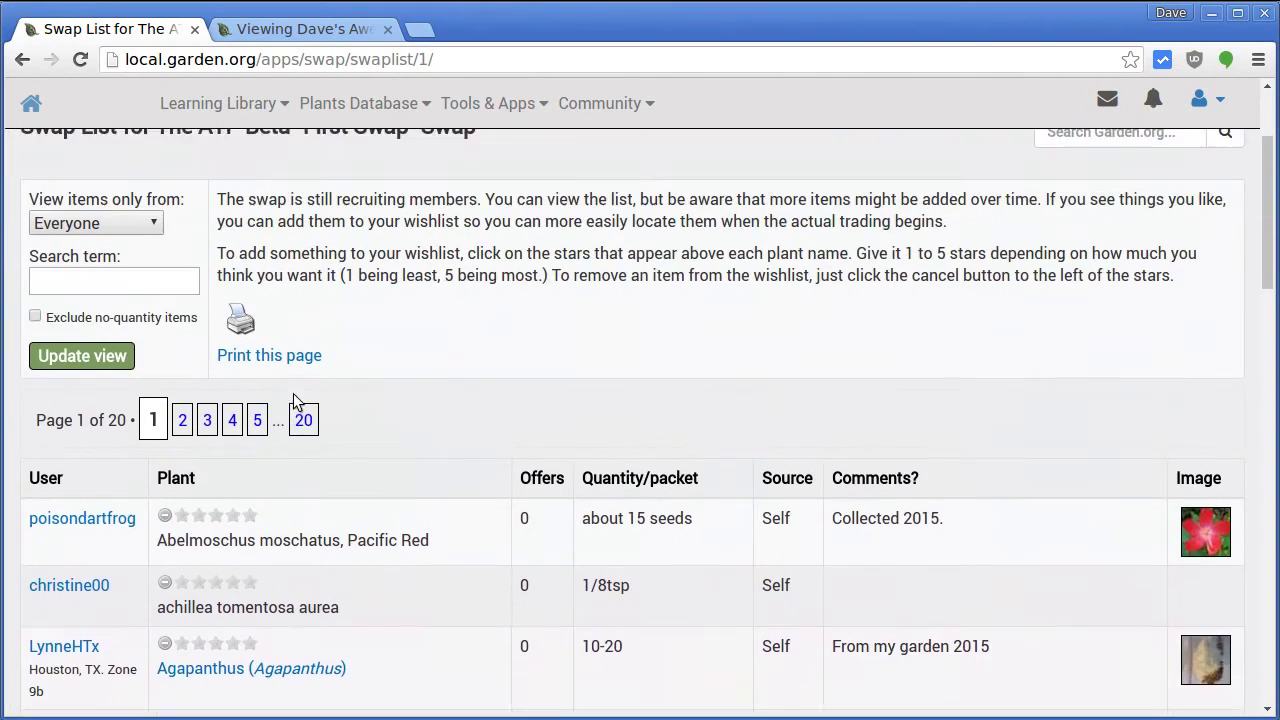
scroll(440, 450, down, 15)
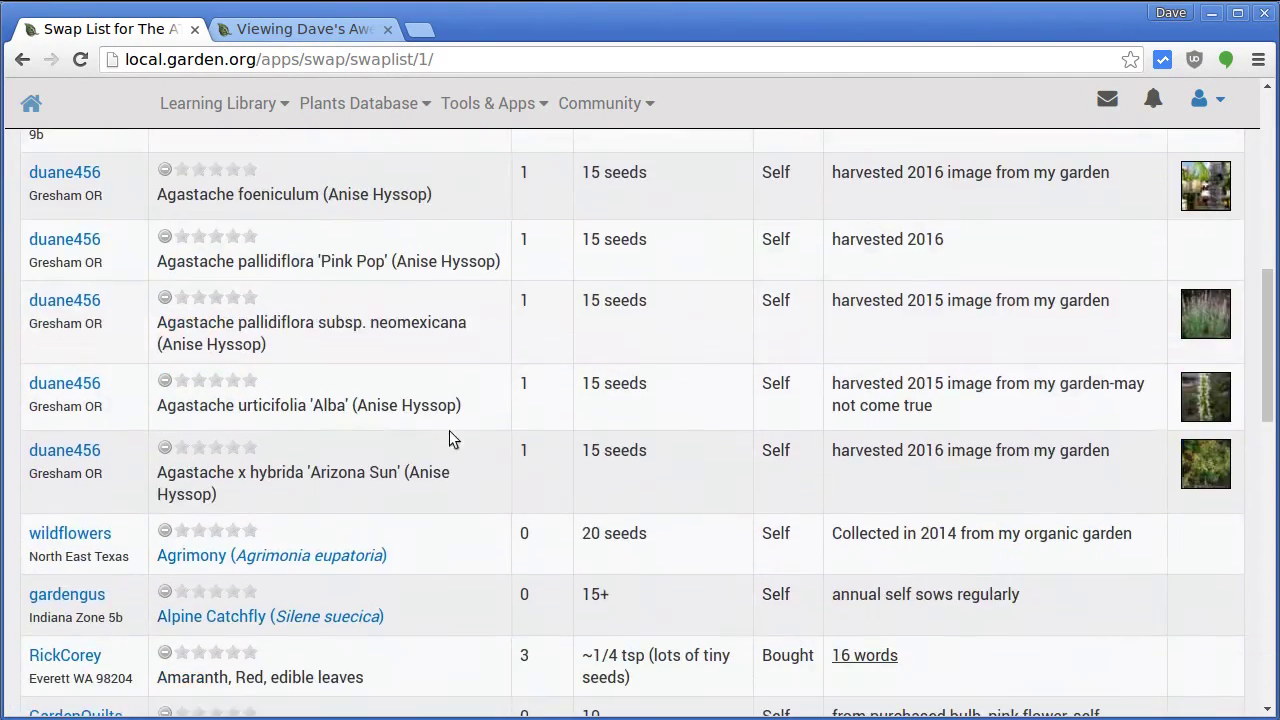
scroll(420, 430, up, 10)
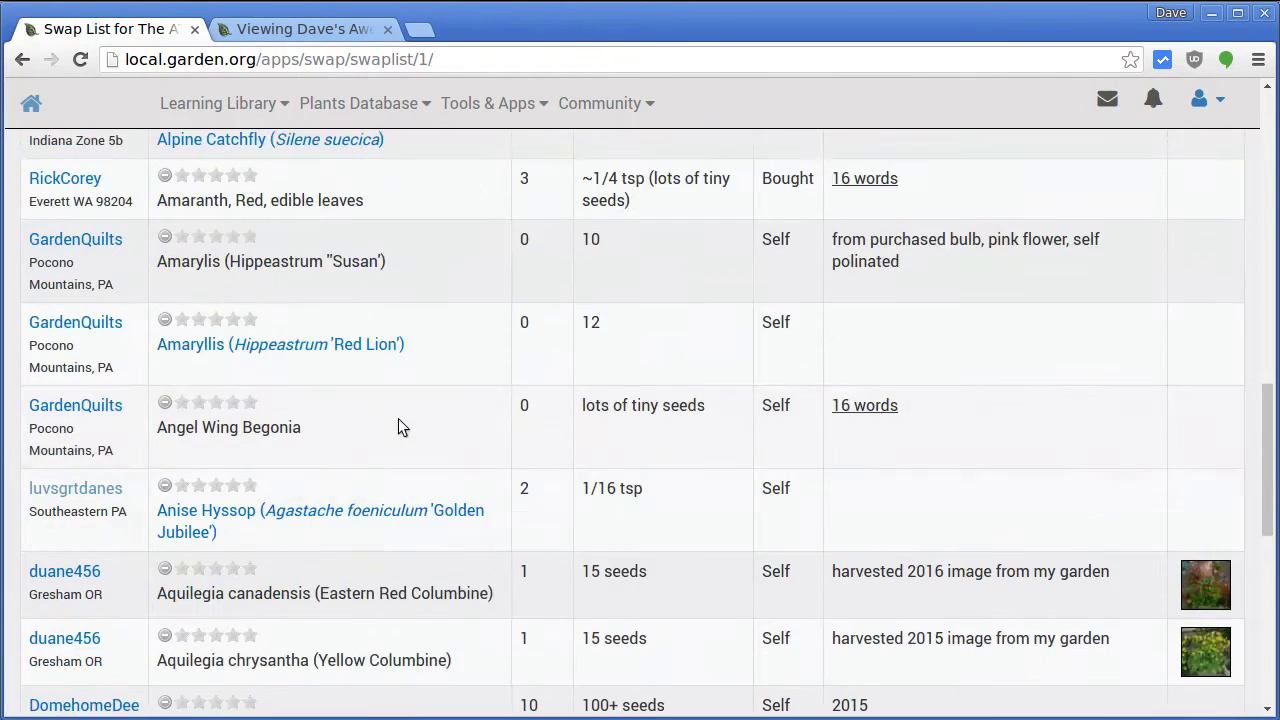
scroll(422, 477, up, 3)
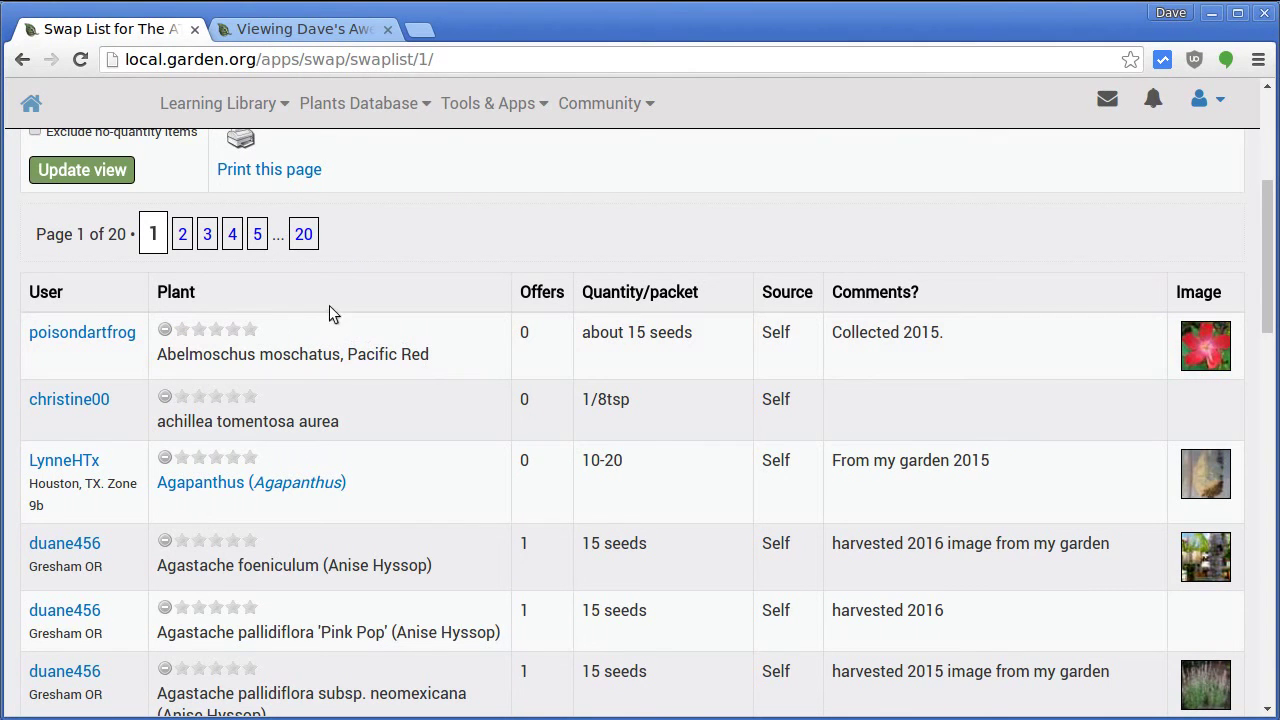
scroll(345, 387, down, 3)
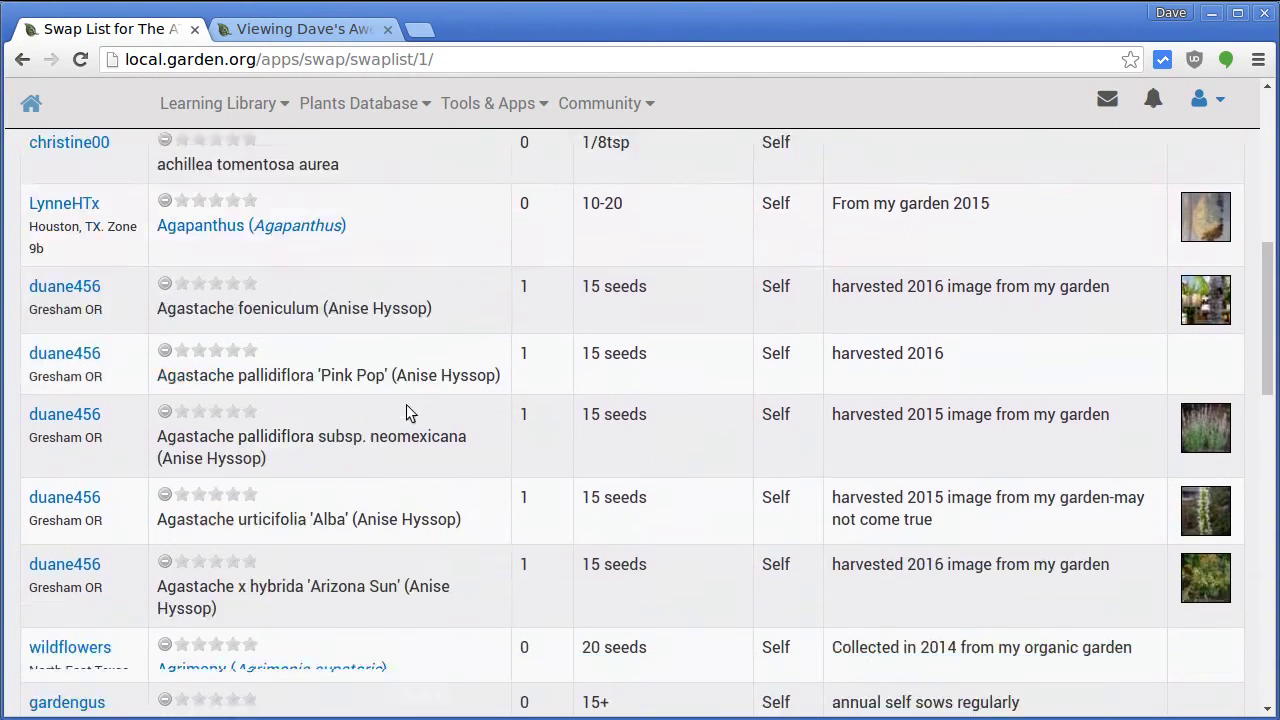
scroll(345, 387, down, 5)
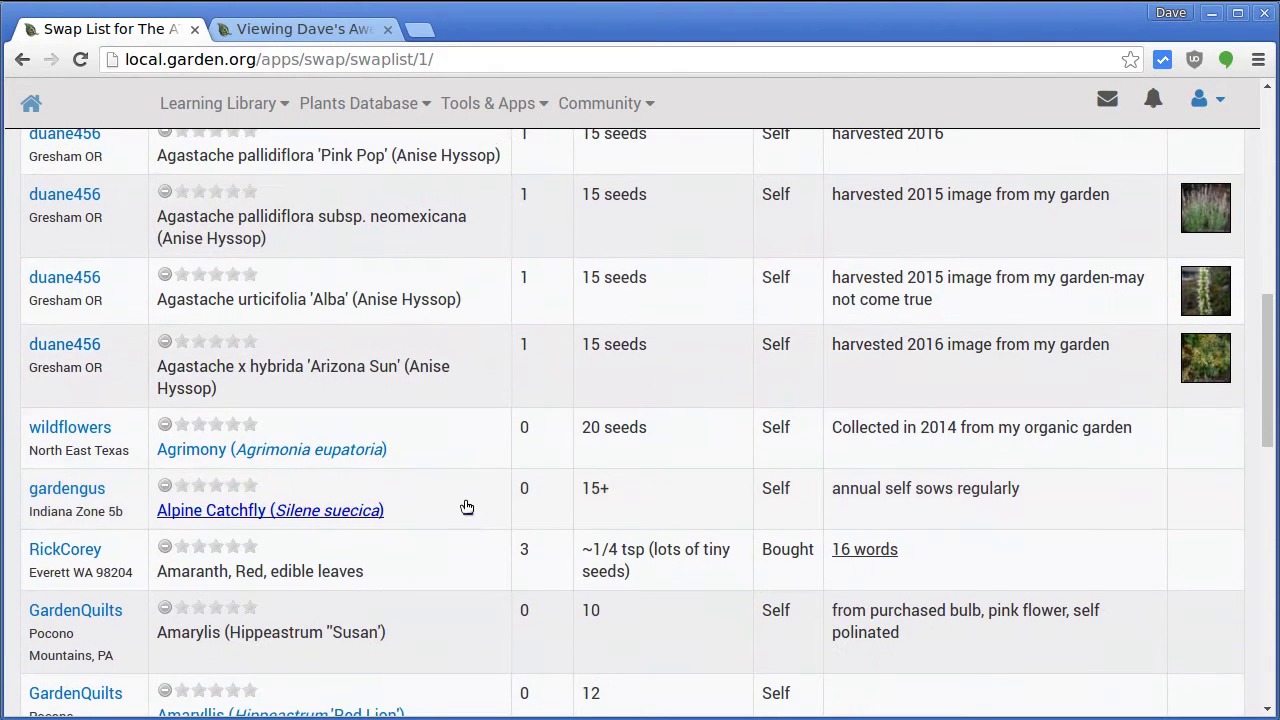
scroll(466, 498, down, 7)
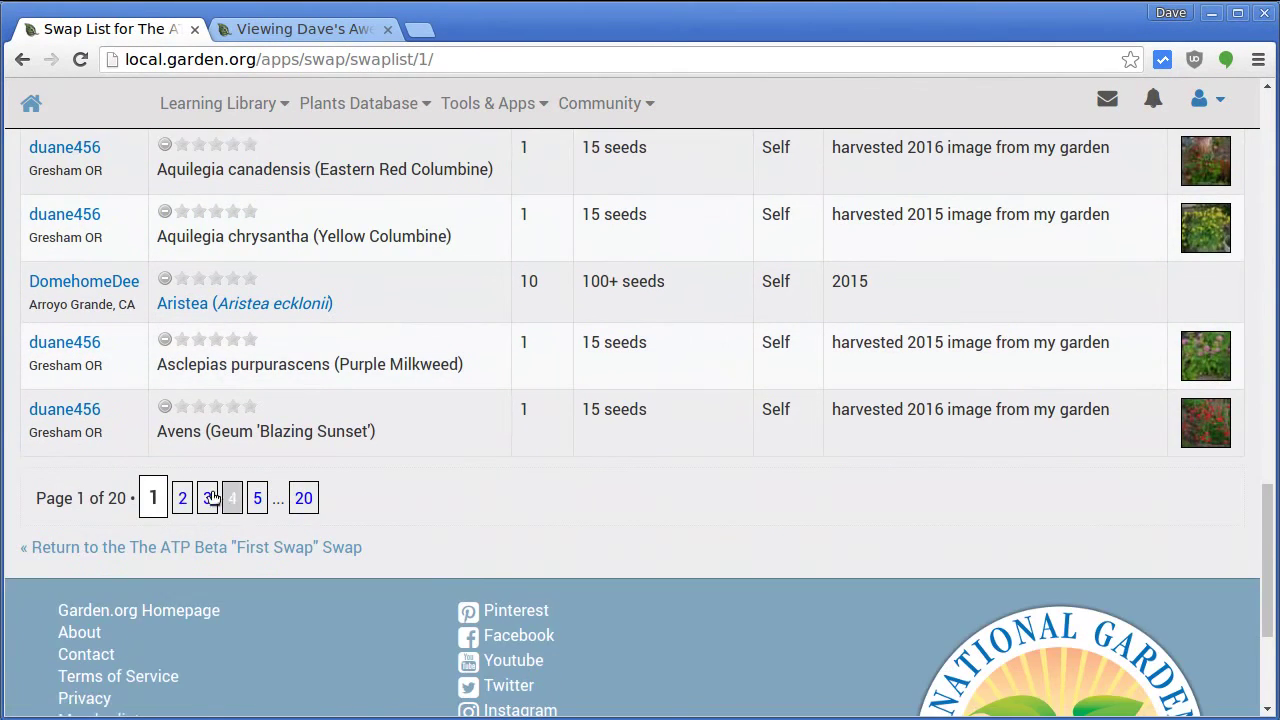
Step: Go to page 2 of the tradelist and add Banana Canna 'Musaefolia' to the wishlist with 3 stars
click(182, 498)
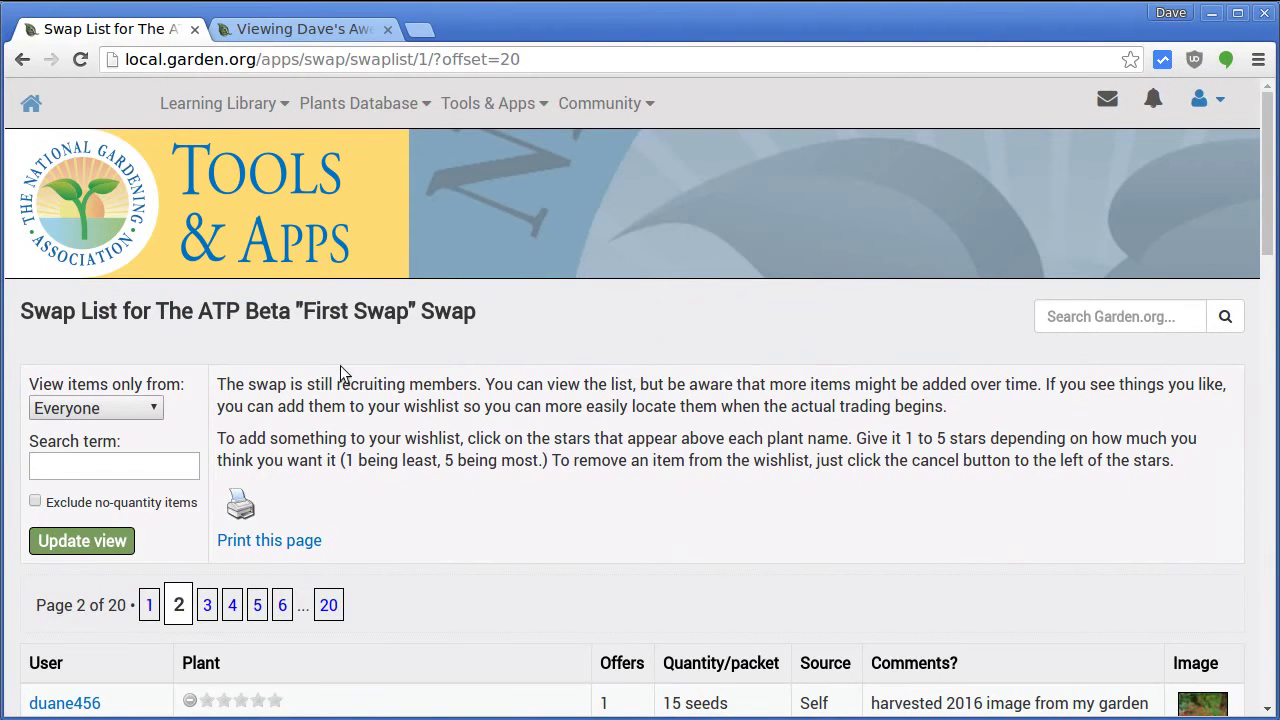
drag(281, 381, 480, 384)
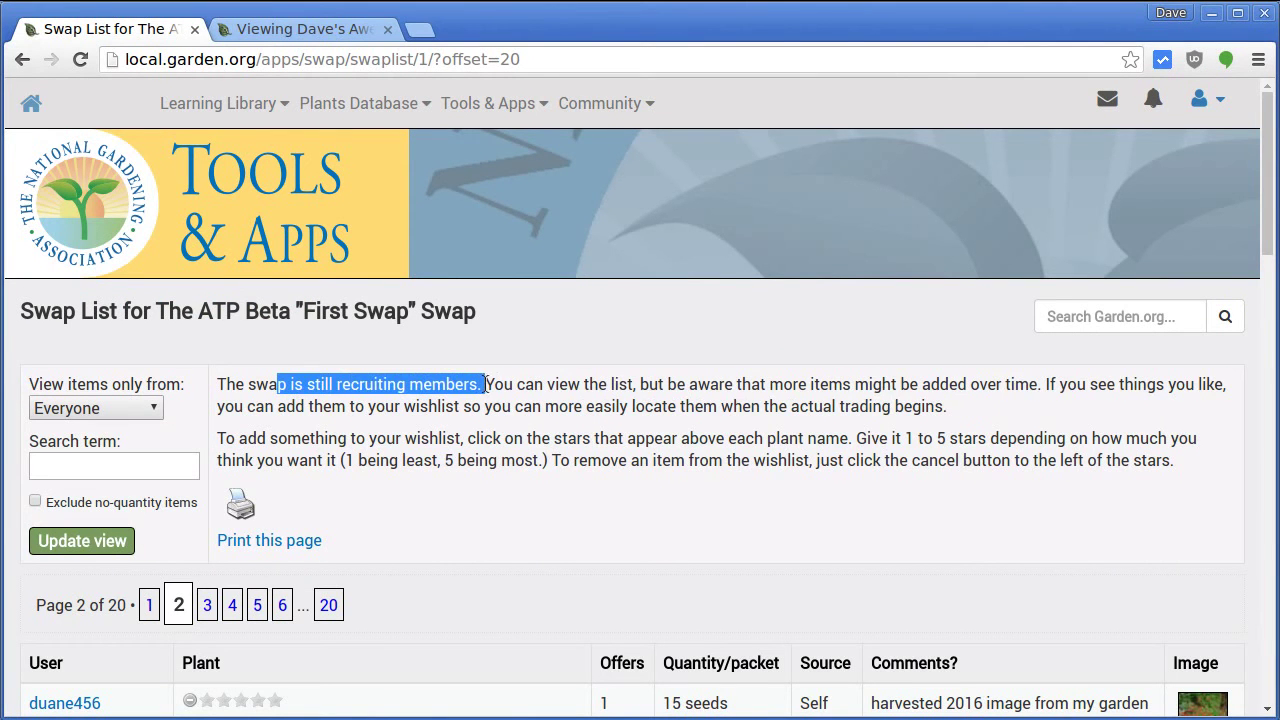
click(641, 493)
scroll(631, 502, down, 4)
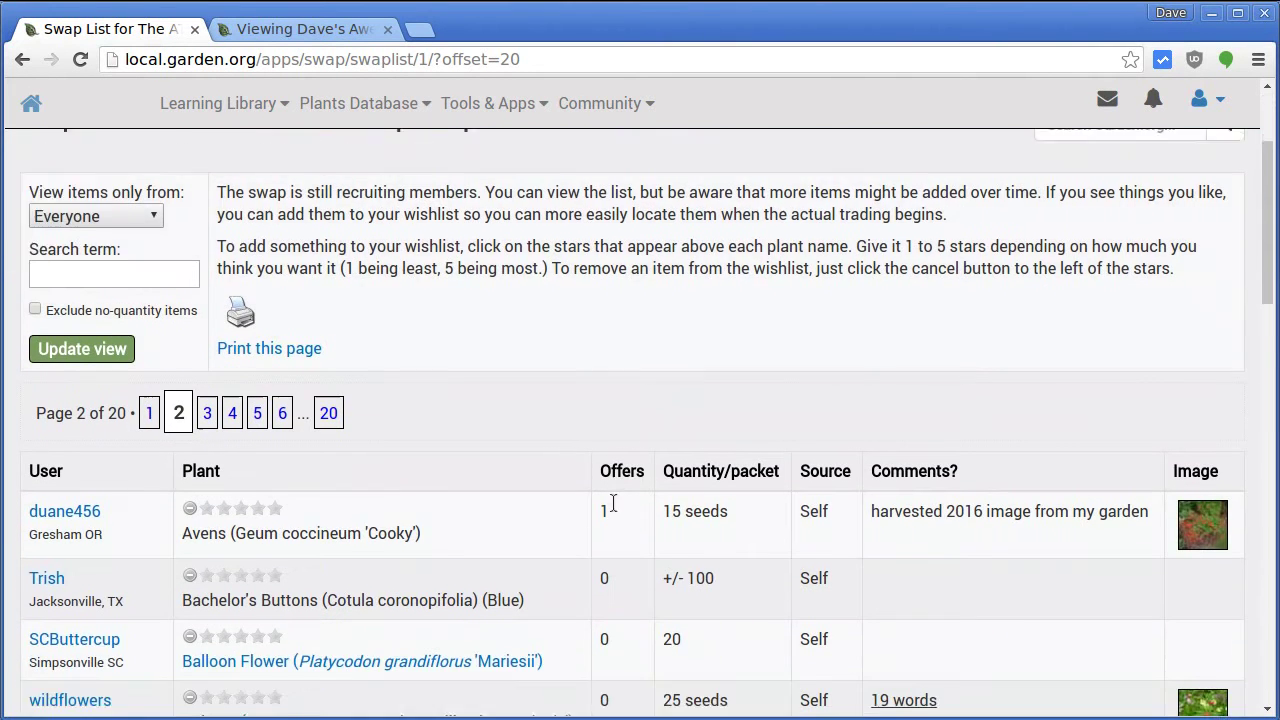
scroll(470, 470, down, 1)
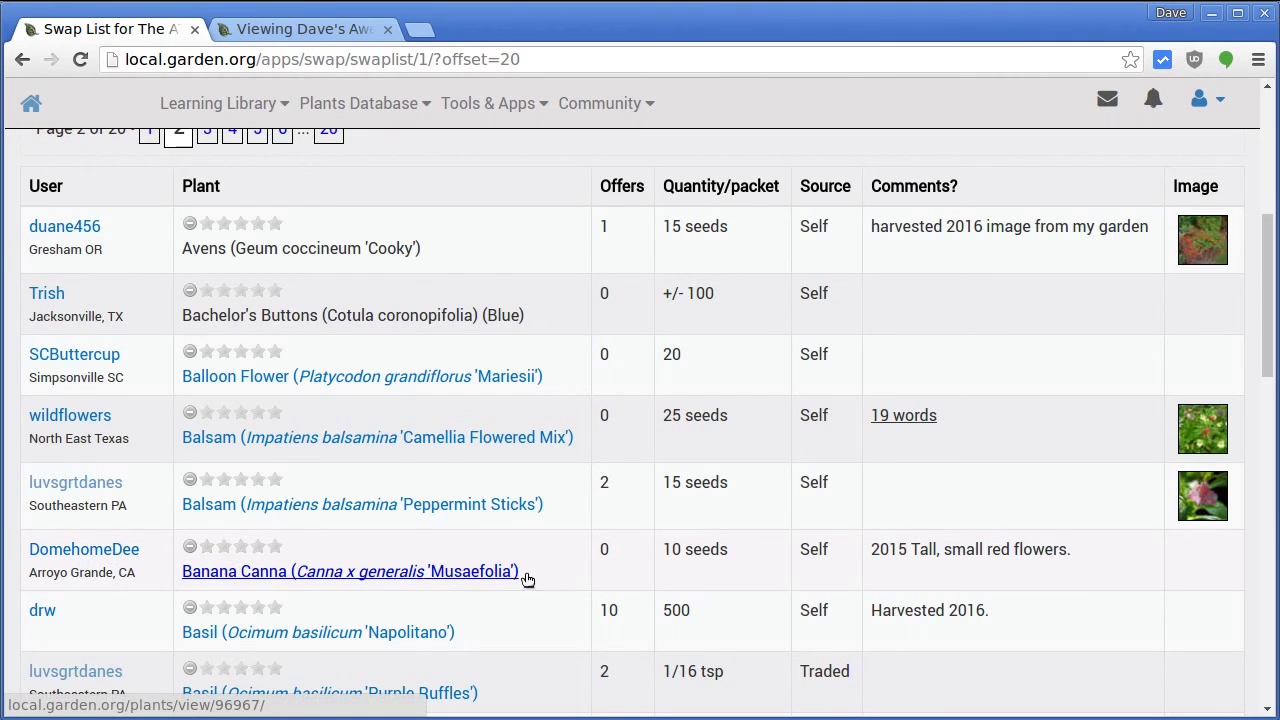
click(241, 548)
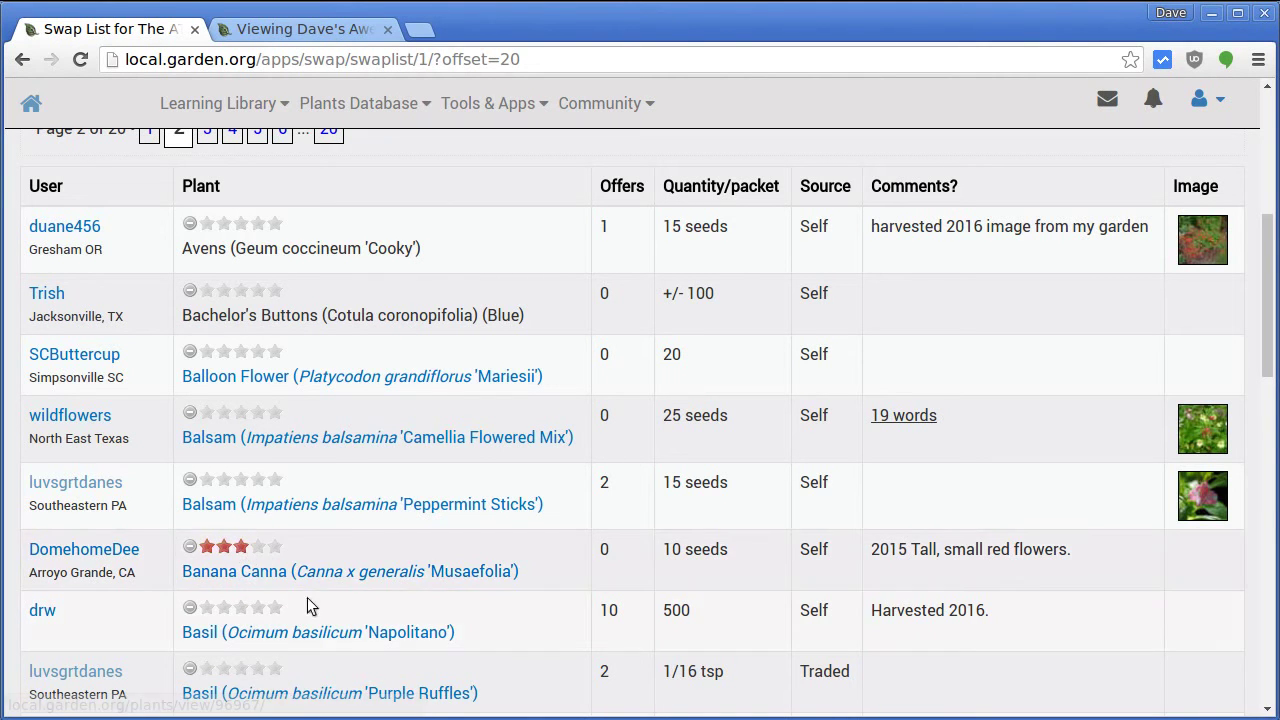
Step: Add Black Eyed Susans (Rudbeckia) further down page 2 to the wishlist with a star rating
scroll(618, 643, down, 1)
scroll(618, 635, down, 4)
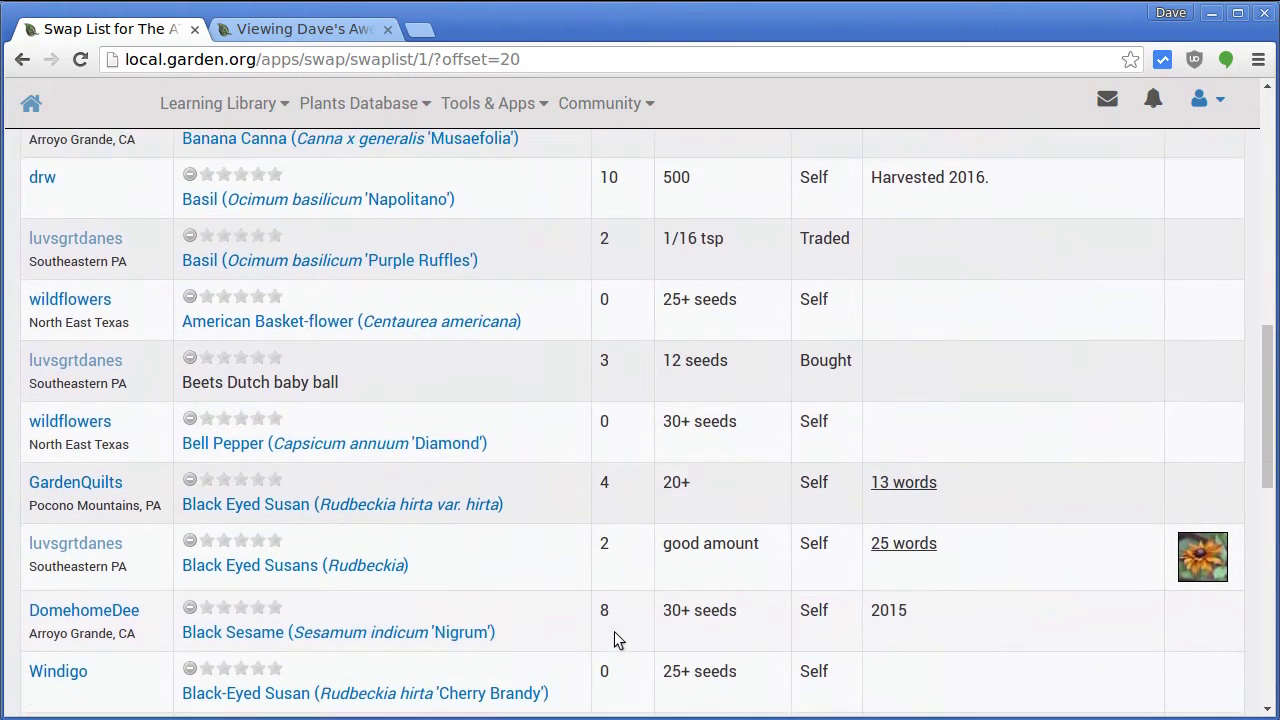
scroll(614, 631, down, 3)
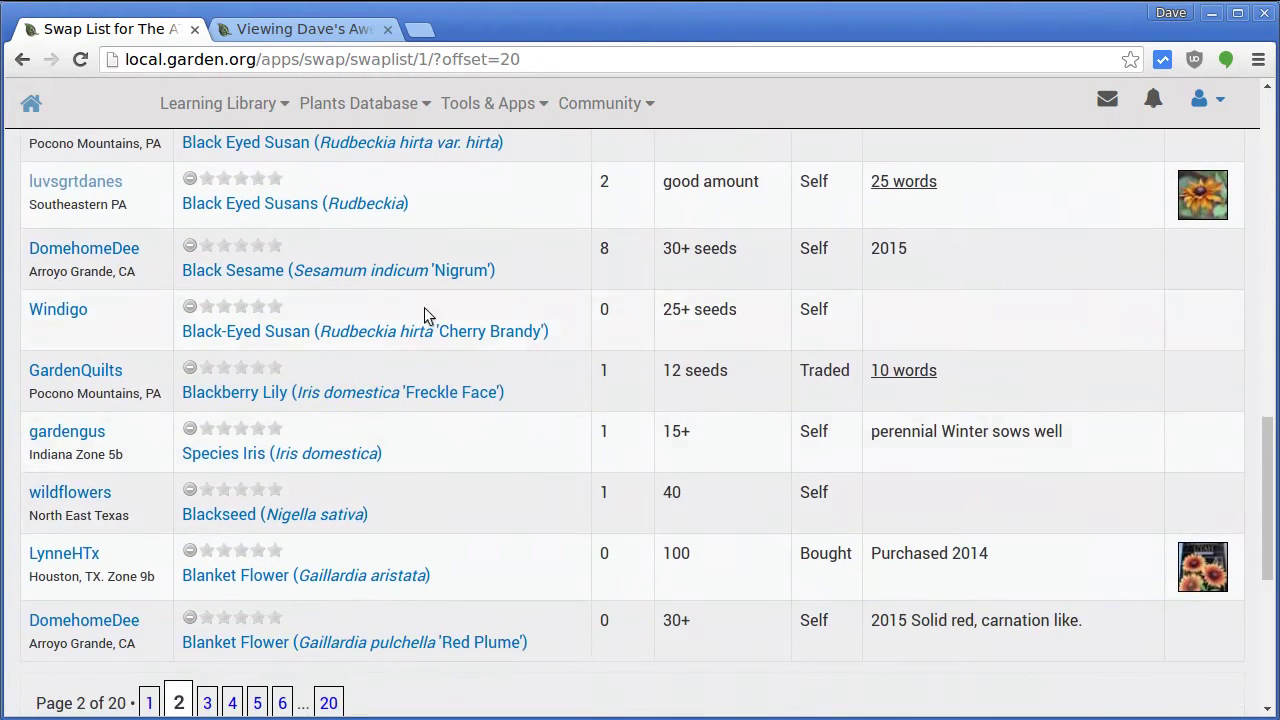
click(224, 182)
Step: Go to page 3 of the tradelist and add Blue False Indigo (Baptisia australis) to the wishlist with a star rating
scroll(510, 461, down, 1)
scroll(510, 461, down, 1)
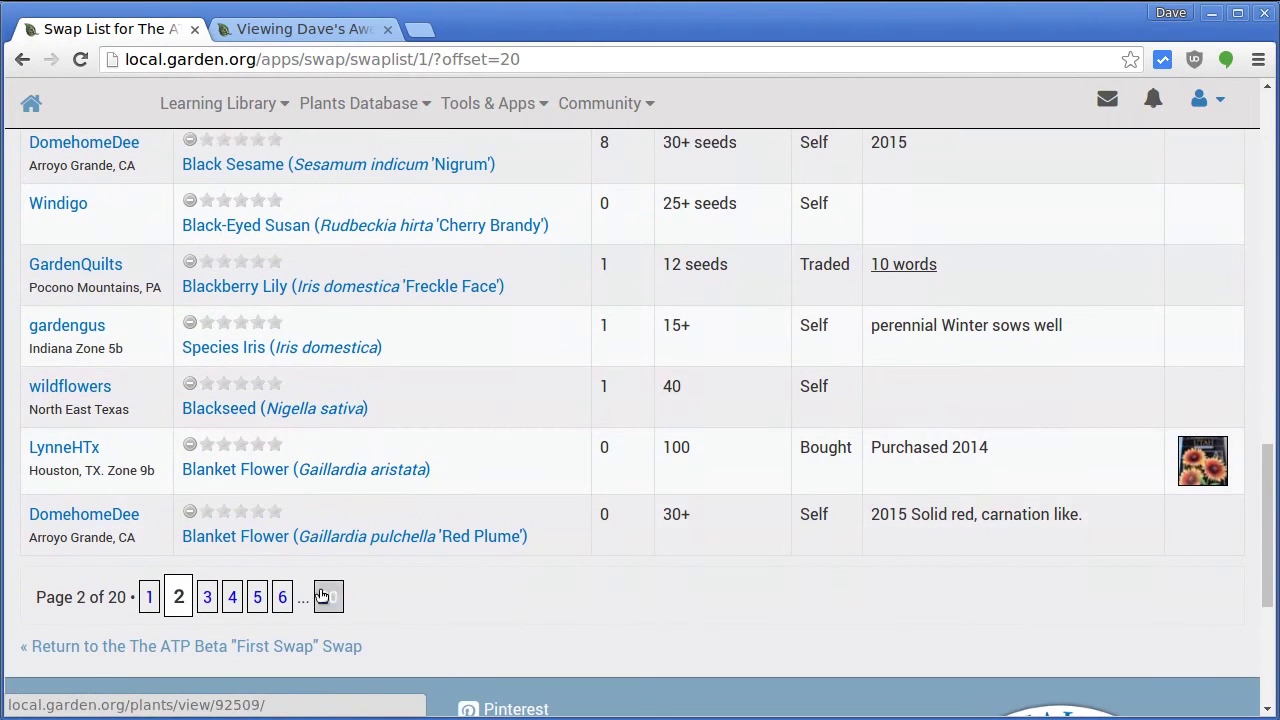
click(205, 598)
scroll(489, 500, down, 10)
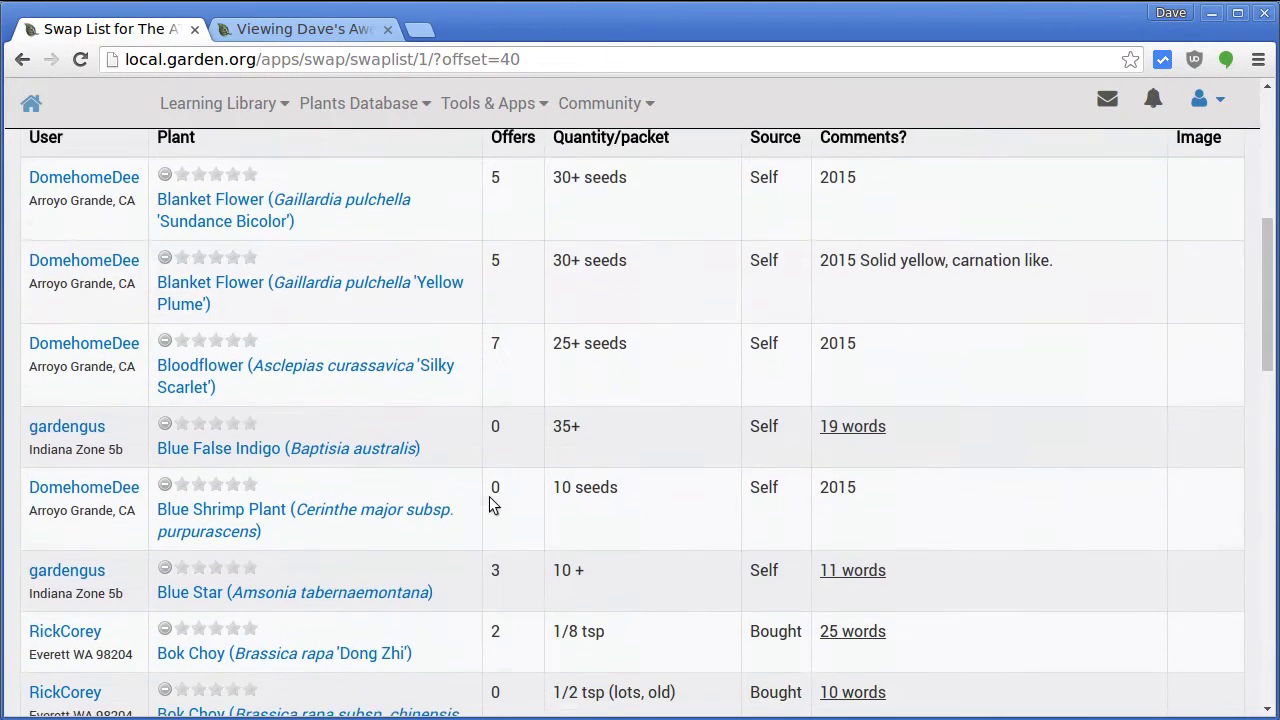
scroll(489, 496, down, 1)
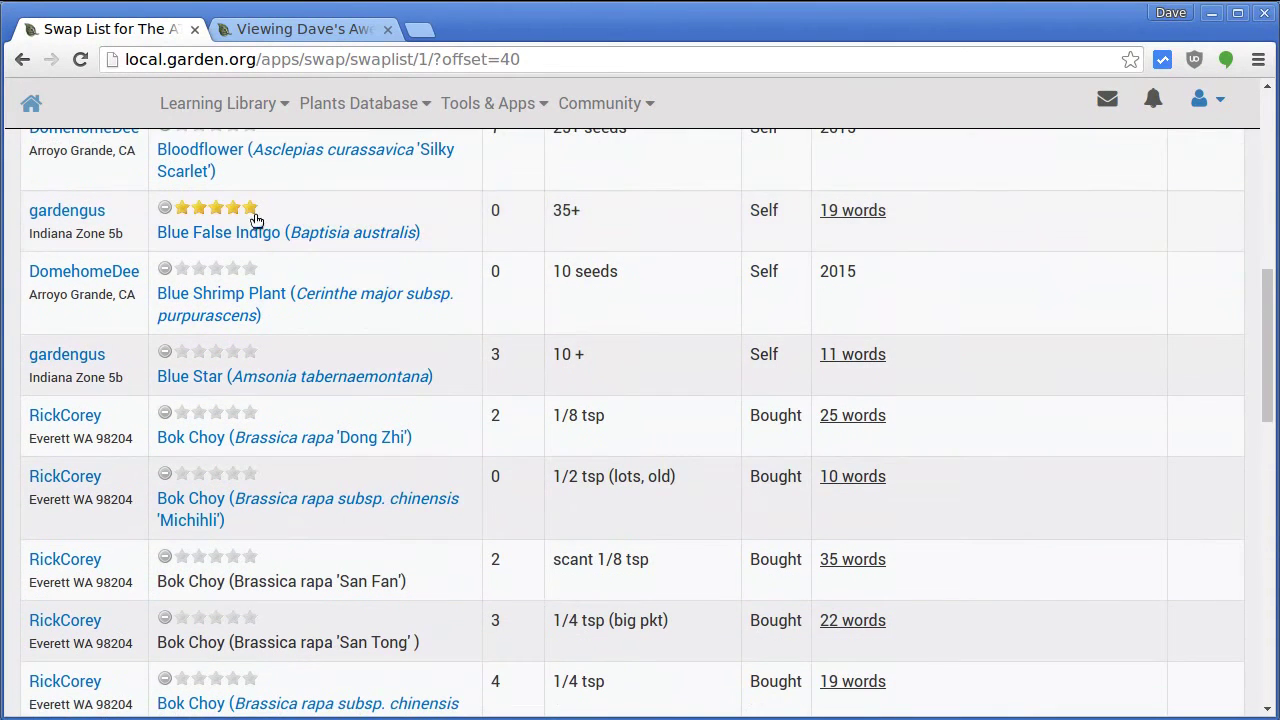
click(216, 208)
Step: Add Bok Choy 'Dong Zhi' and Bok Choy 'Michihli' to the wishlist with 5 stars each
scroll(478, 412, down, 1)
scroll(477, 412, down, 1)
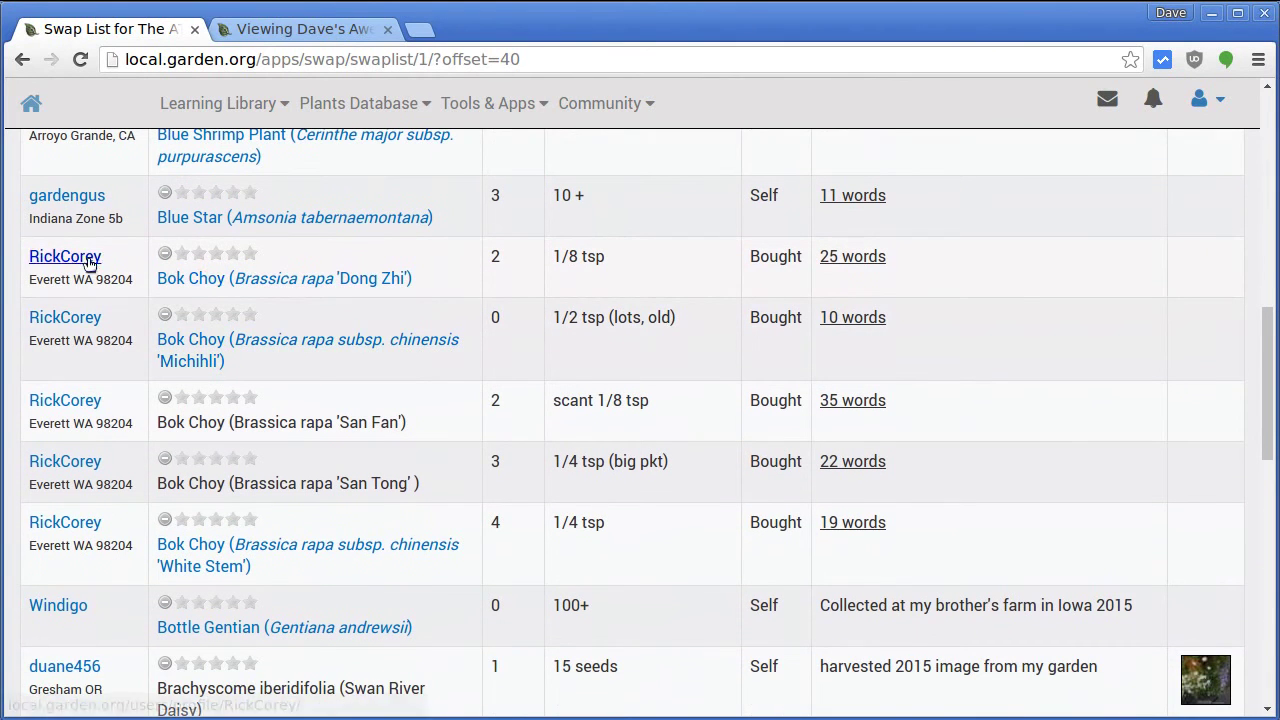
click(250, 255)
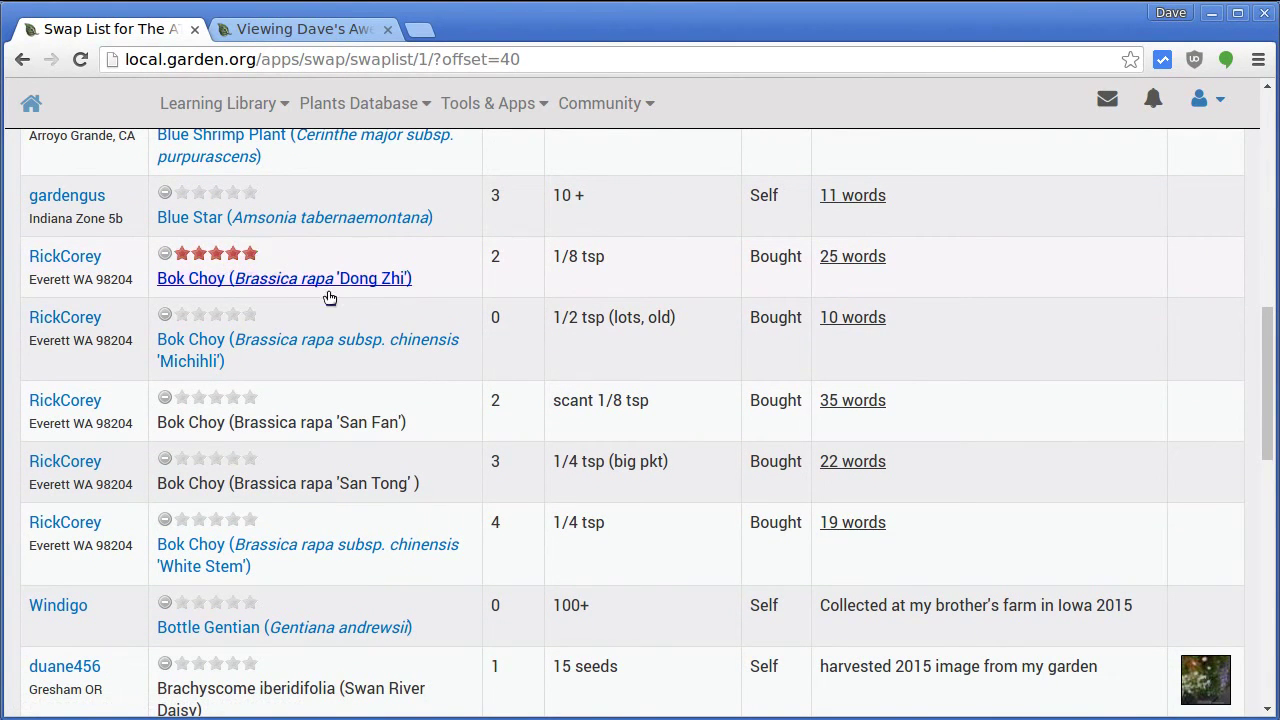
click(250, 315)
Step: Filter the tradelist to show only items from the member offering the Bok Choy seeds
scroll(545, 490, down, 3)
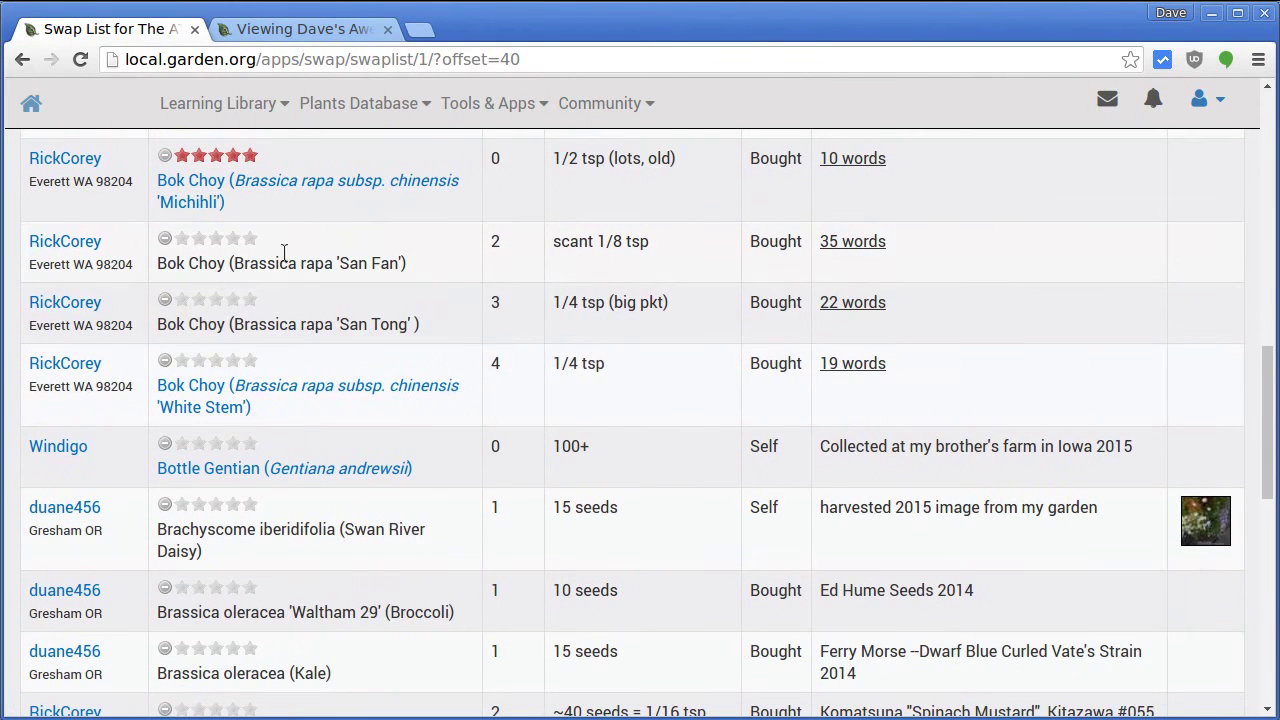
scroll(343, 376, down, 5)
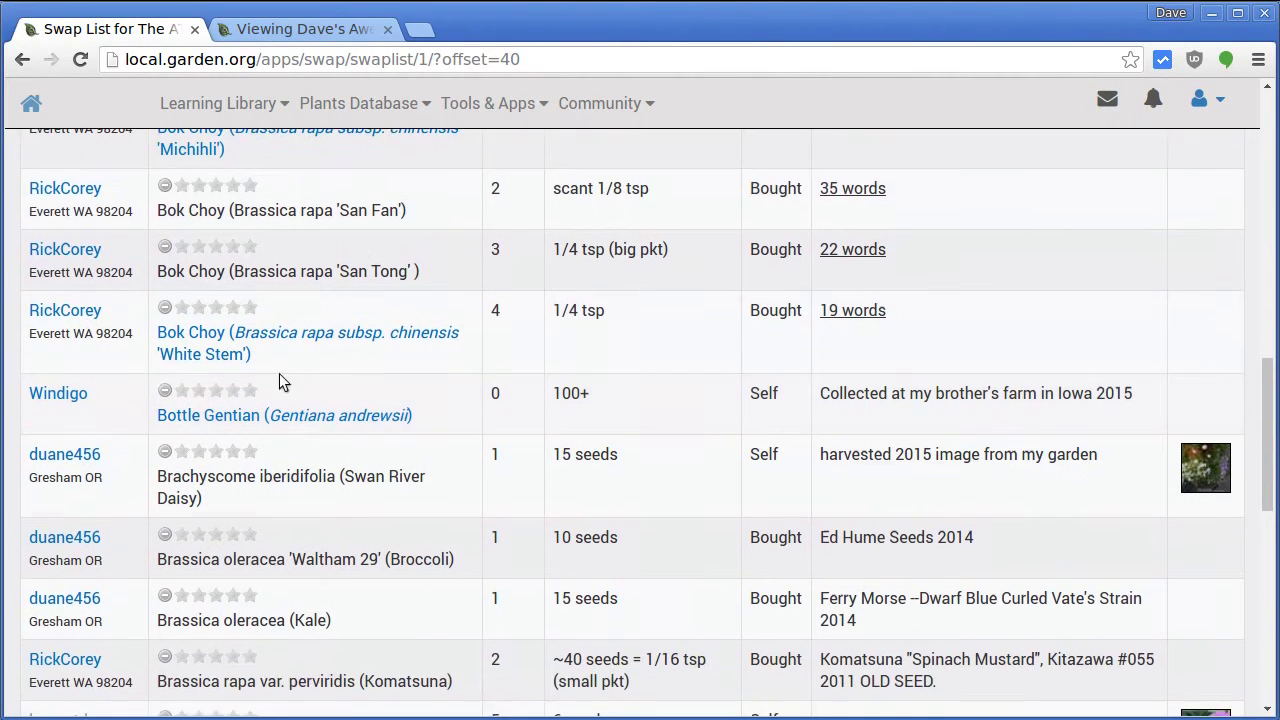
scroll(343, 376, down, 6)
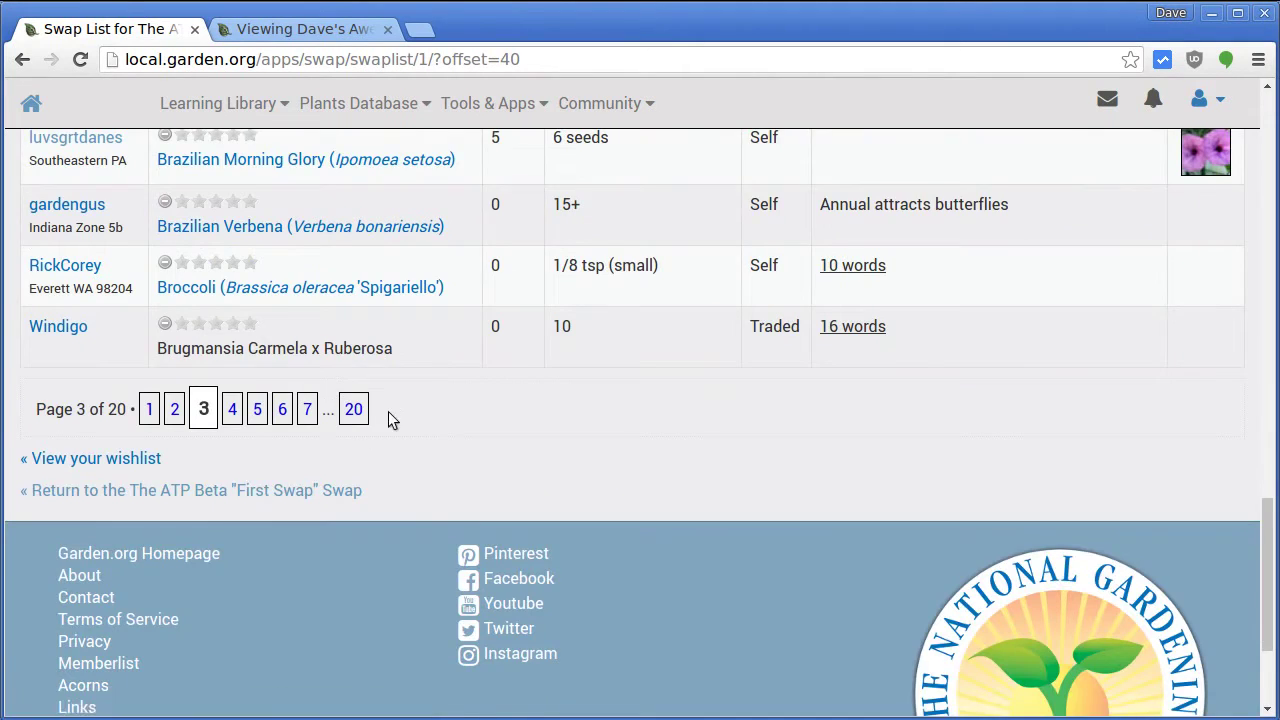
scroll(387, 400, up, 15)
scroll(387, 395, up, 10)
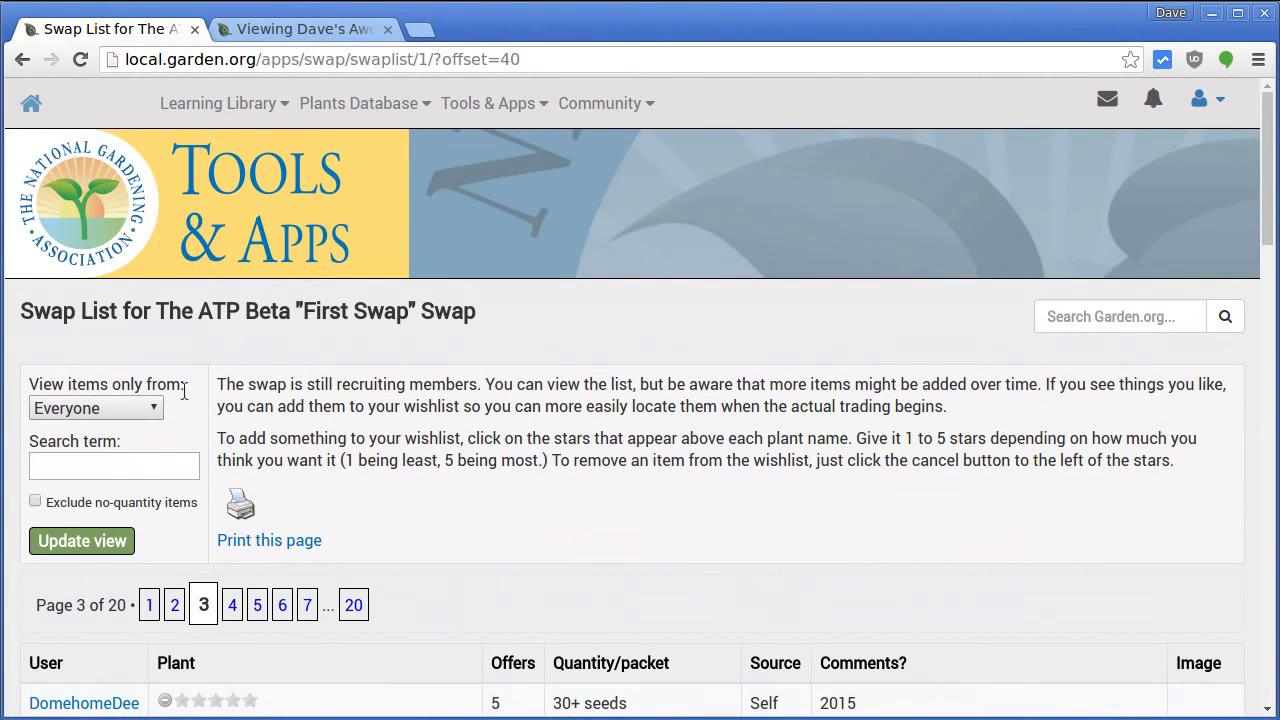
click(155, 408)
scroll(100, 615, down, 1)
scroll(100, 615, down, 1)
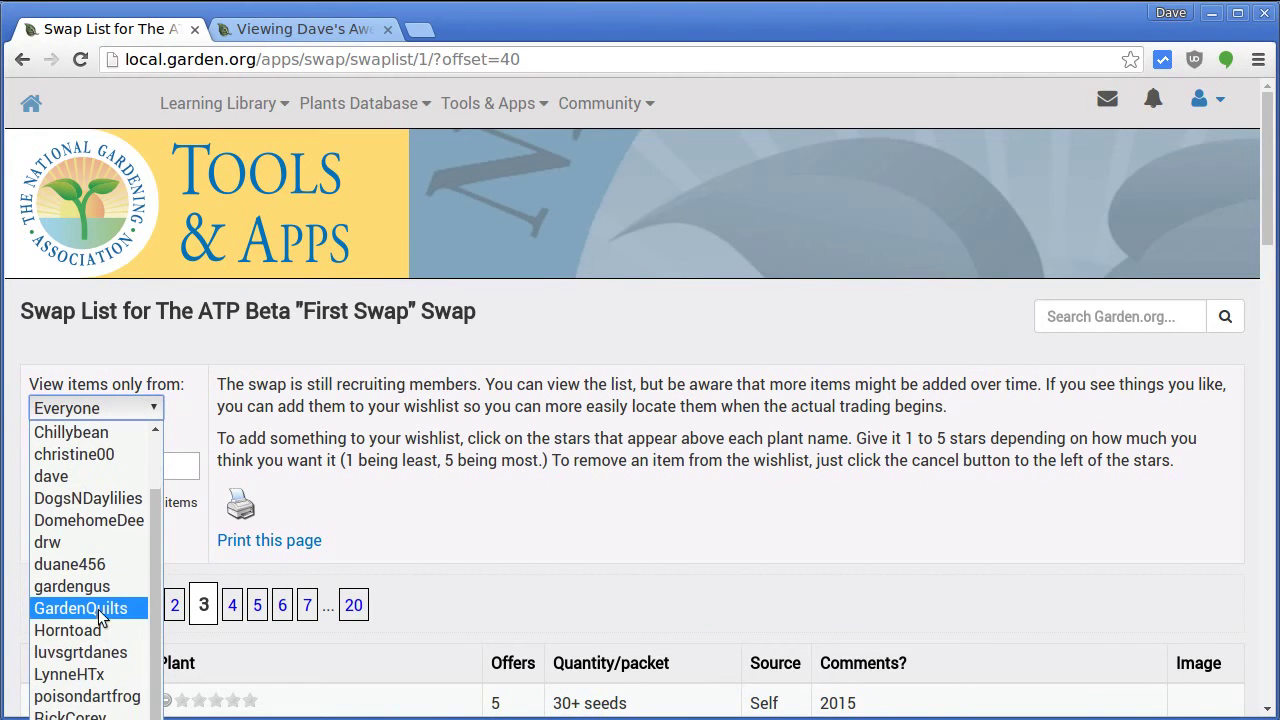
click(72, 714)
click(70, 541)
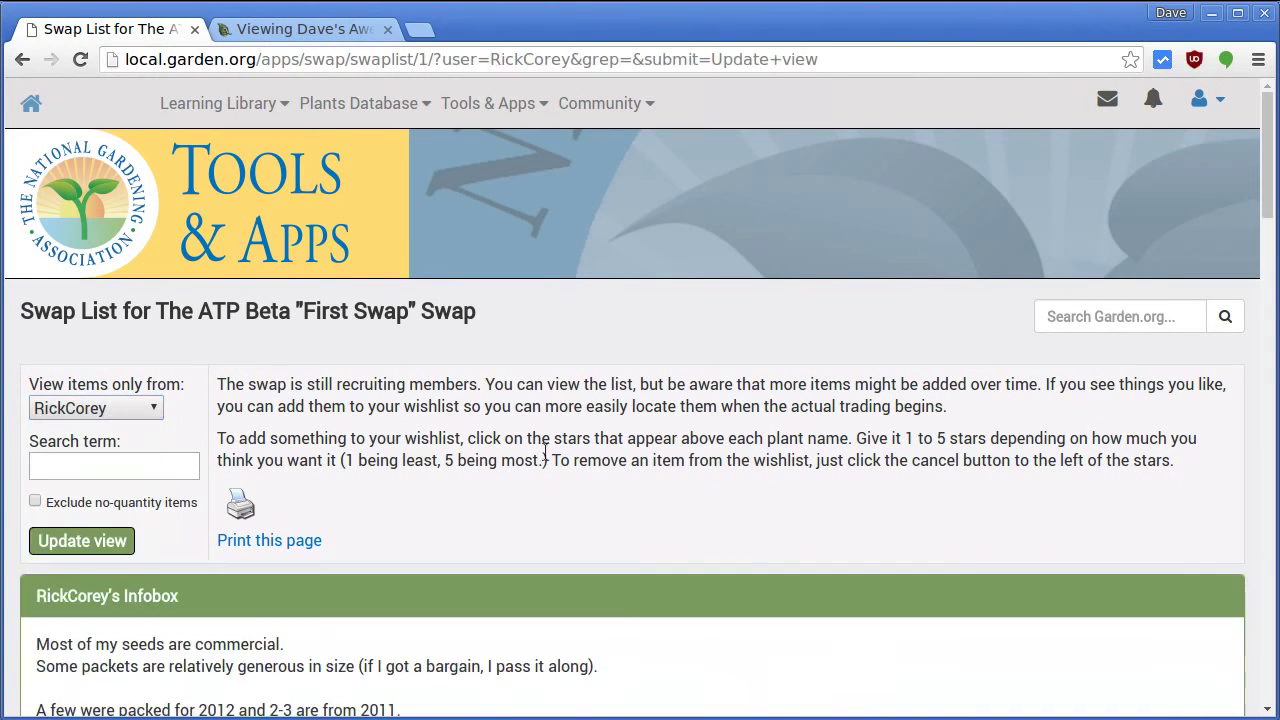
Step: Add Butterhead Lettuce 'Tom Thumb' with 5 stars and Chard 'Verde a Costa Blanca' with 3 stars to the wishlist
scroll(540, 441, down, 8)
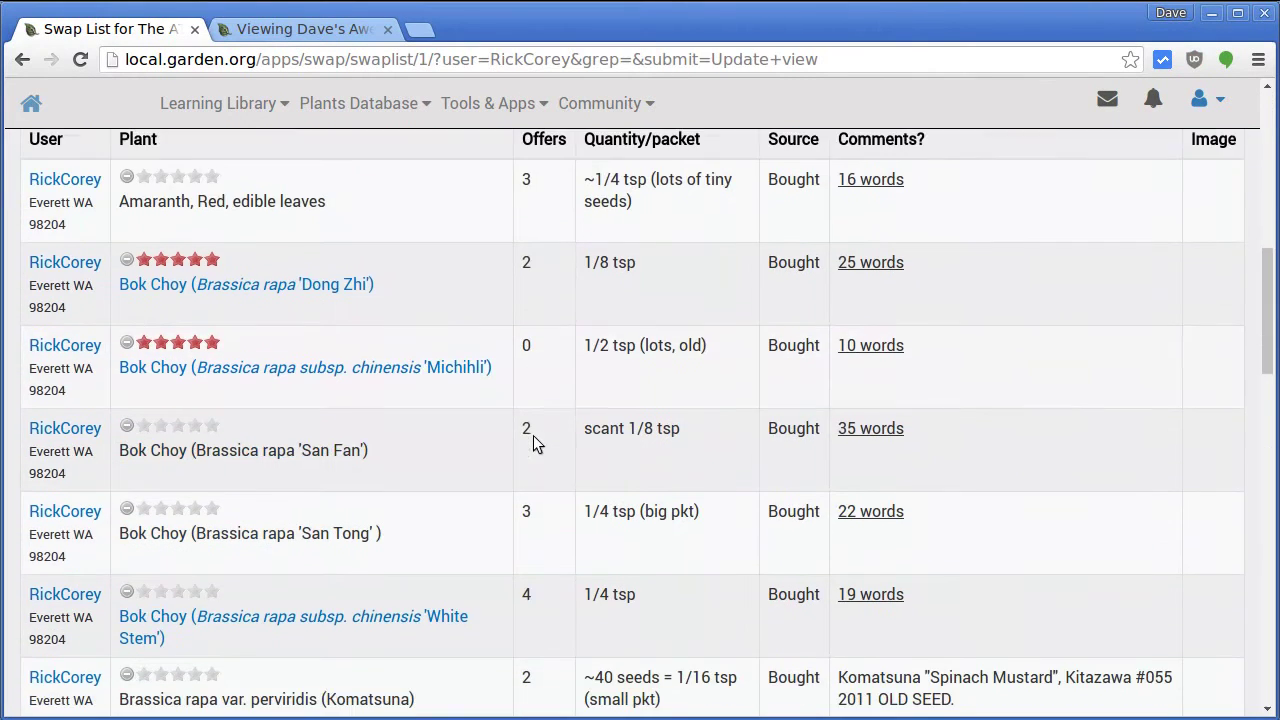
scroll(533, 435, down, 8)
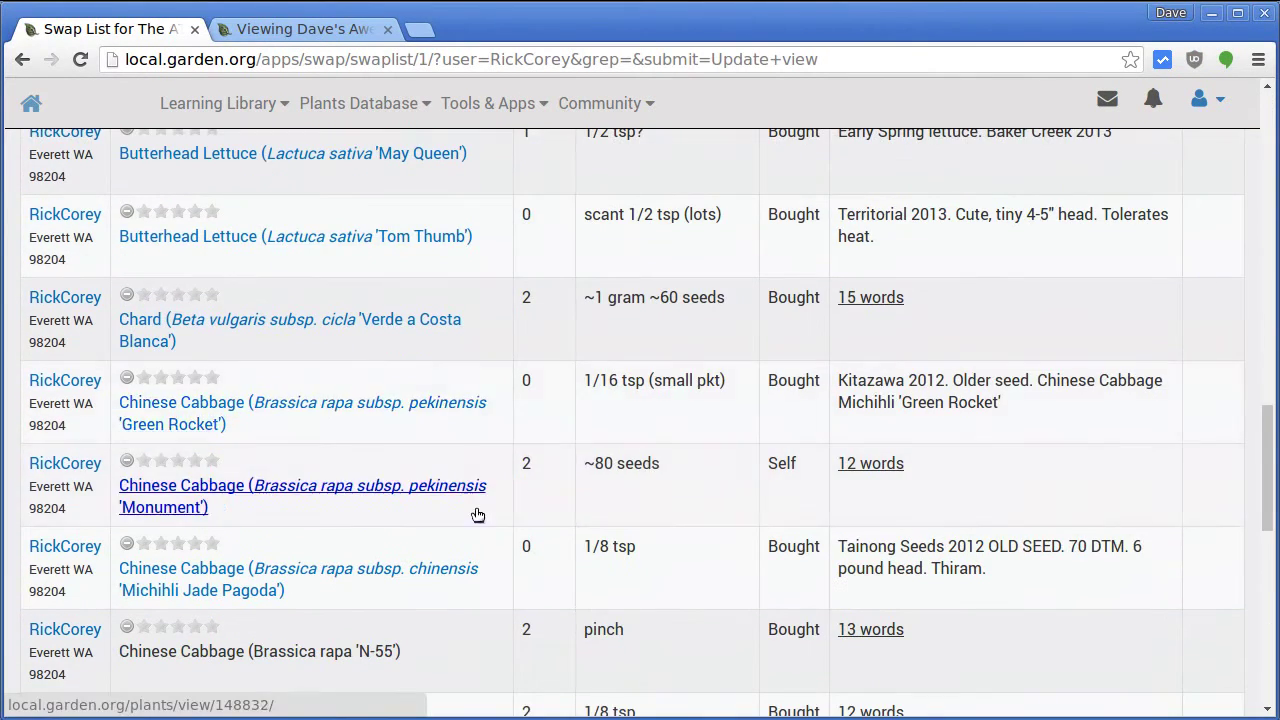
click(211, 213)
scroll(495, 430, down, 2)
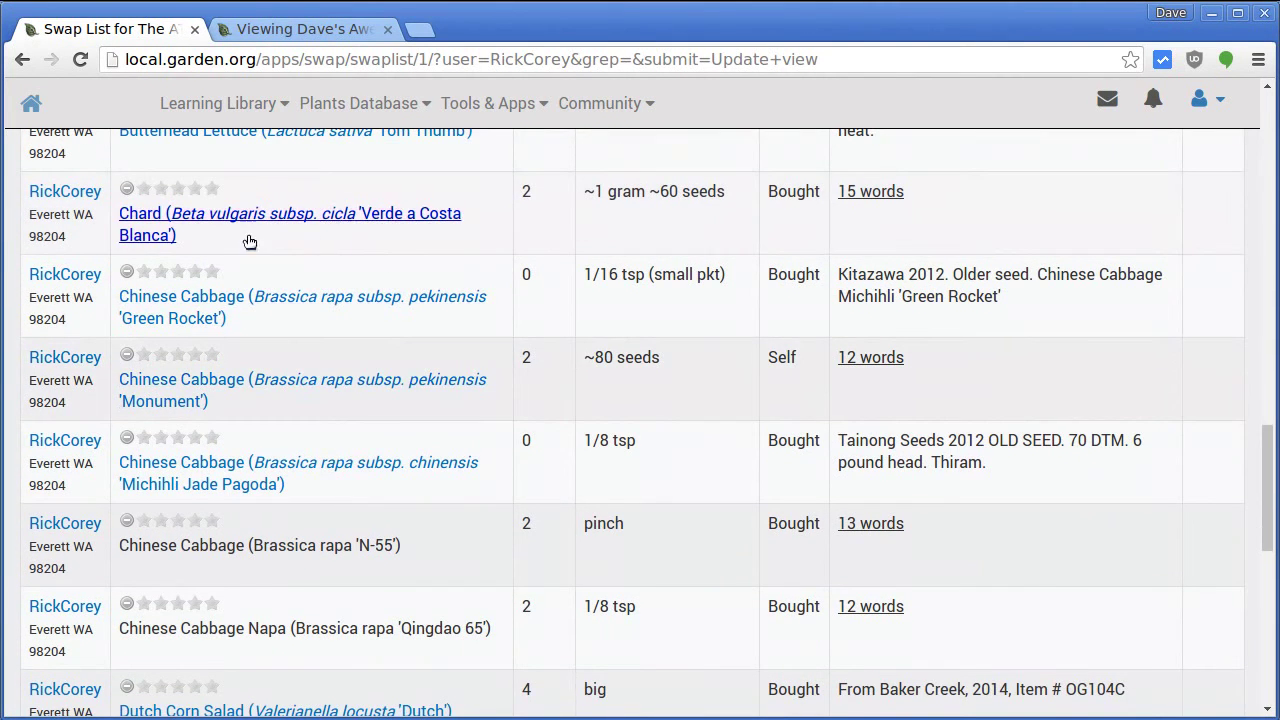
click(177, 188)
Step: Add Dutch Corn Salad (Valerianella locusta 'Dutch') near the end of the member's list to the wishlist with 5 stars
scroll(330, 400, down, 2)
scroll(250, 460, down, 2)
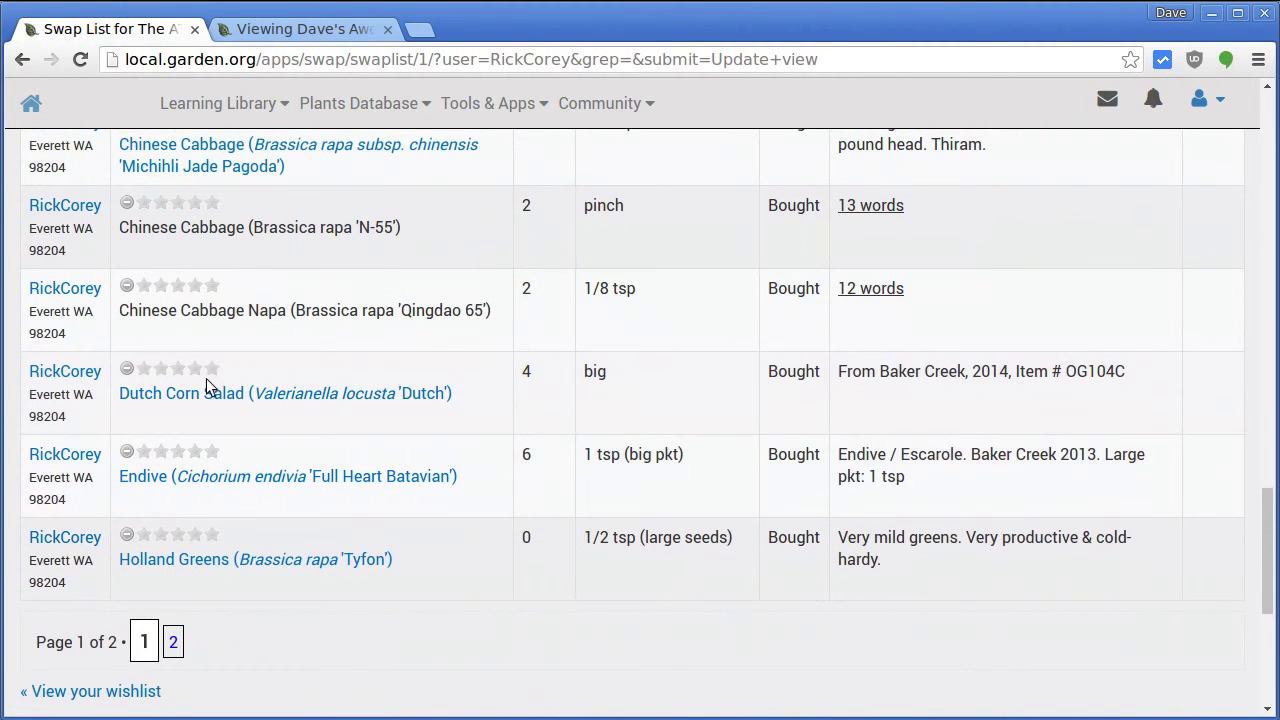
click(211, 369)
scroll(302, 528, down, 1)
scroll(302, 538, down, 1)
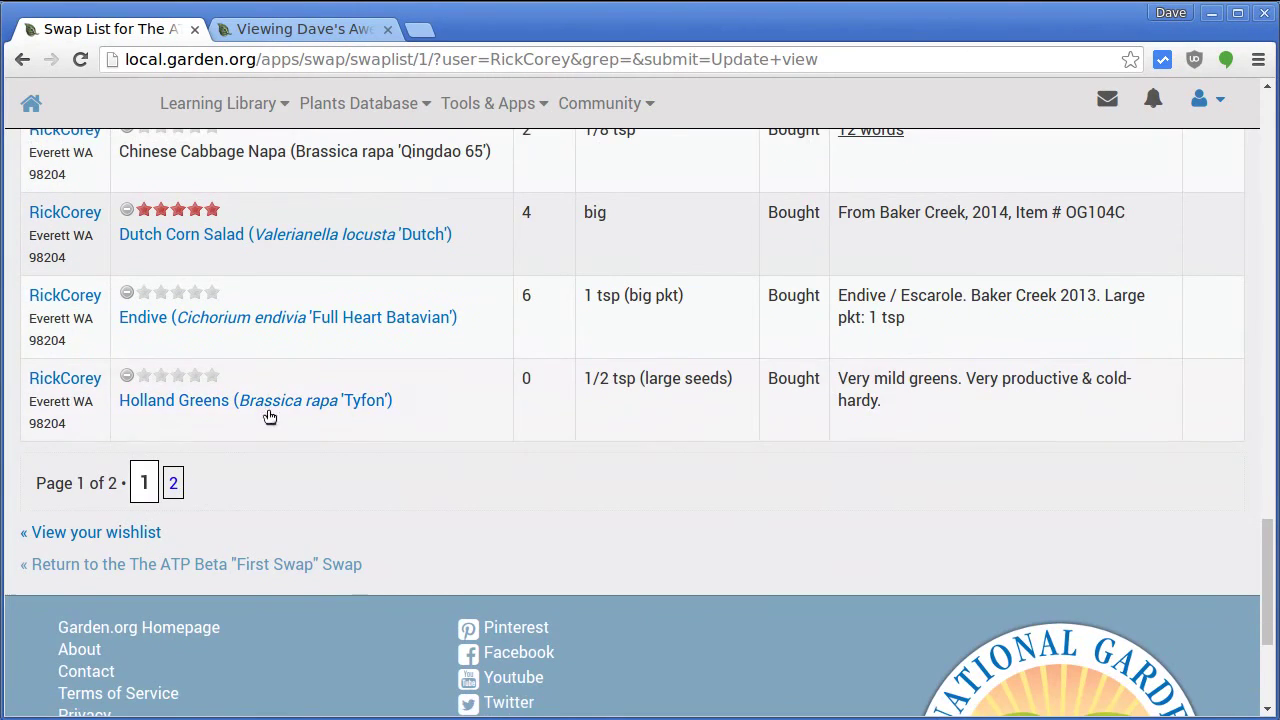
Step: Filter the tradelist to show only a different member's items
scroll(265, 400, up, 20)
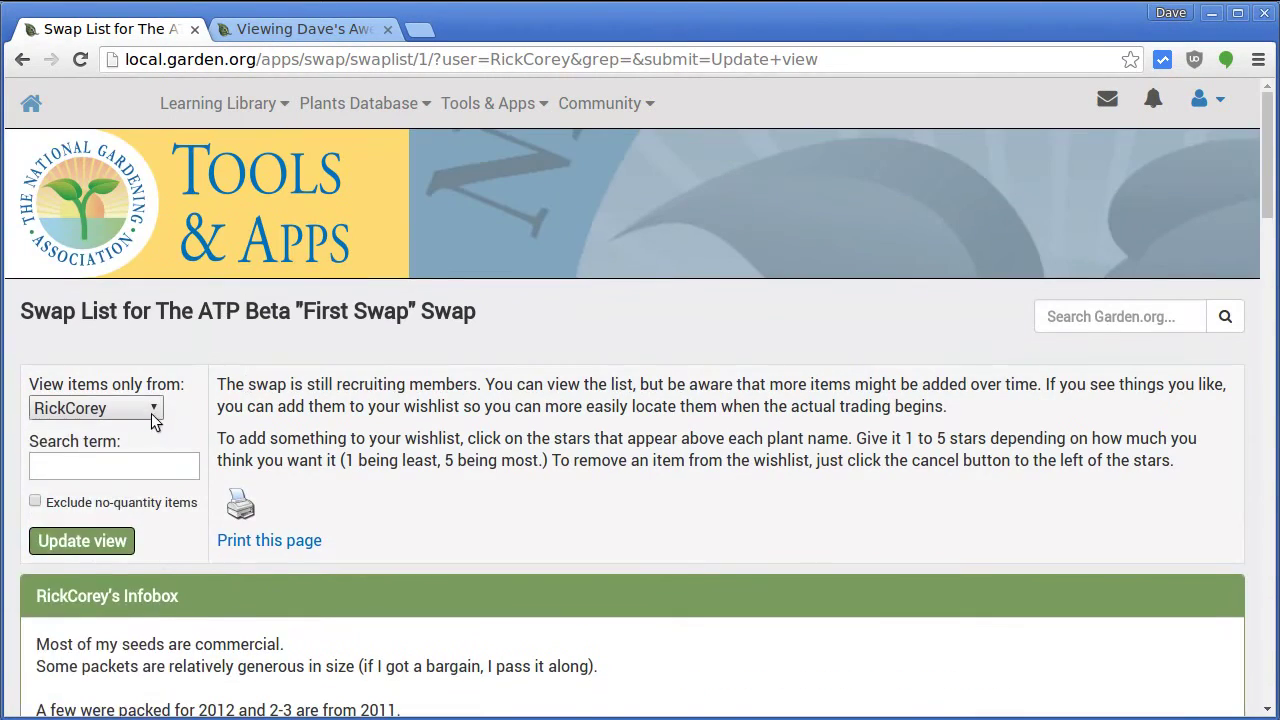
click(148, 409)
scroll(120, 608, down, 1)
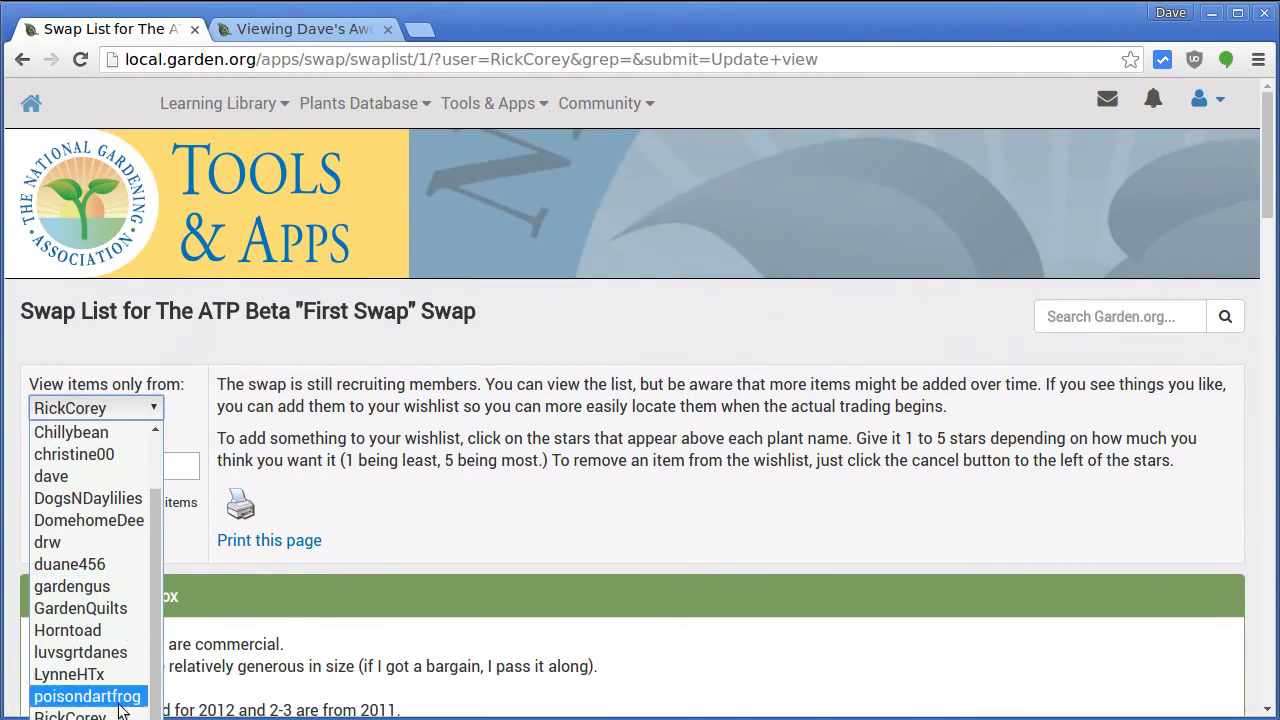
click(73, 630)
click(66, 538)
scroll(495, 485, down, 2)
scroll(230, 445, up, 2)
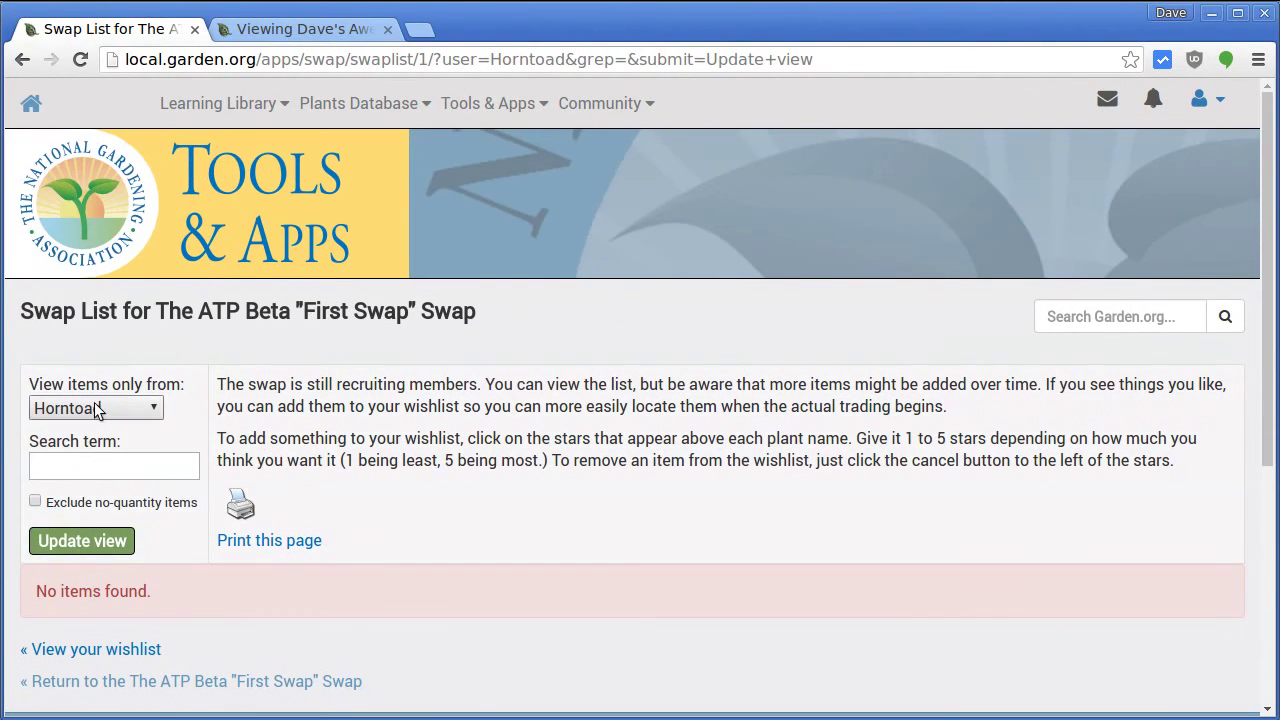
Step: Filter the tradelist to the member offering Columbine and Corydalis seeds and read that member's infobox
click(42, 408)
click(67, 476)
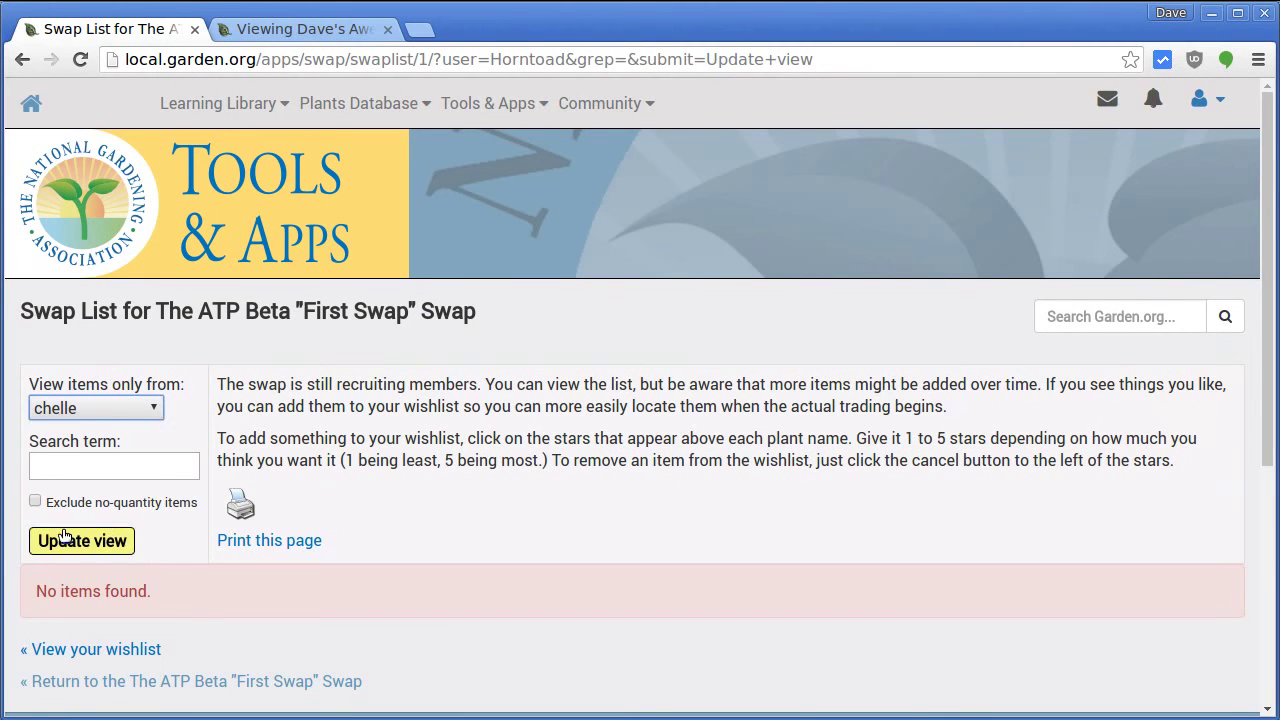
click(58, 537)
scroll(410, 540, down, 4)
scroll(408, 533, up, 2)
drag(36, 335, 686, 400)
click(685, 392)
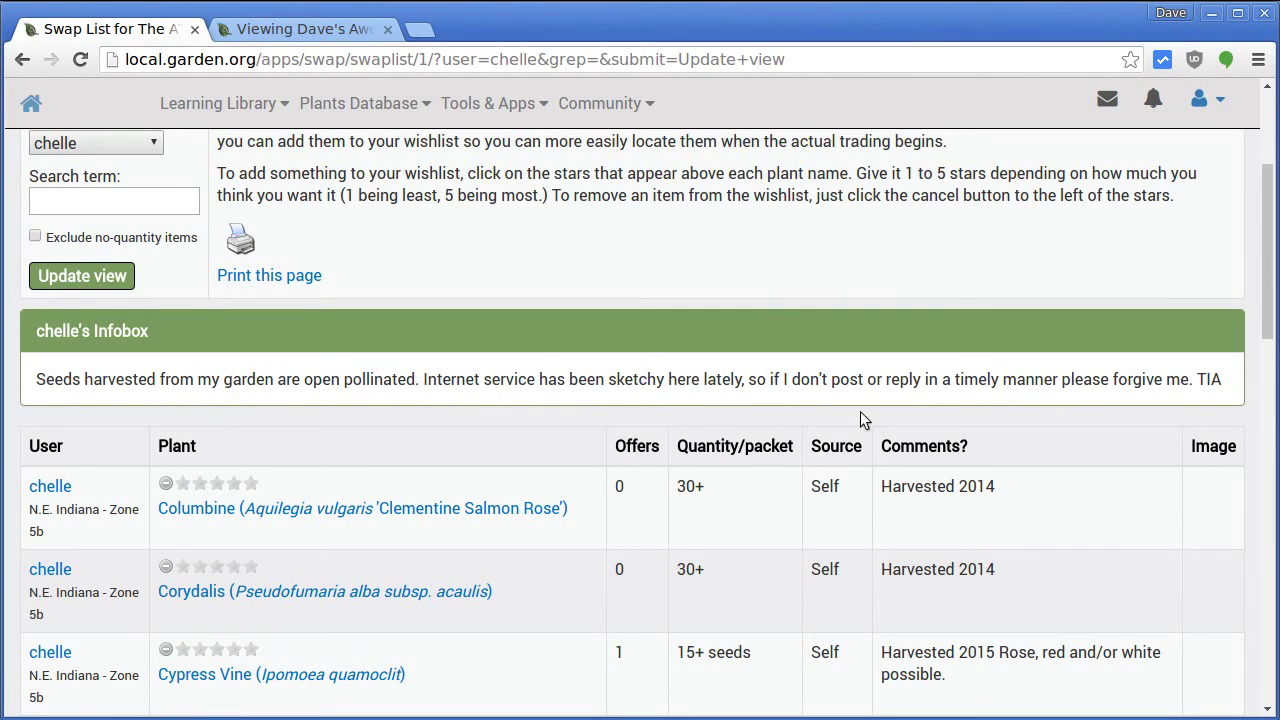
Step: Check the plant details of Lacy Phacelia (Phacelia tanacetifolia) and add it to the wishlist with 5 stars
scroll(398, 465, down, 3)
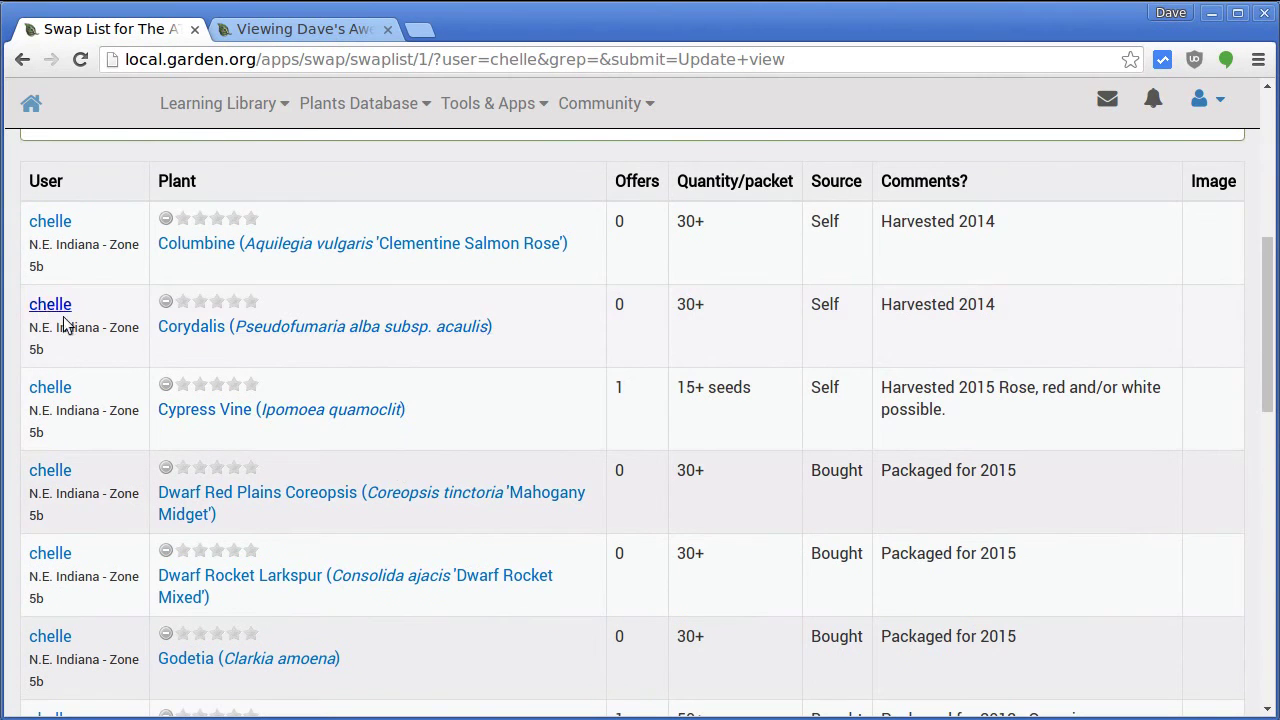
scroll(526, 491, down, 2)
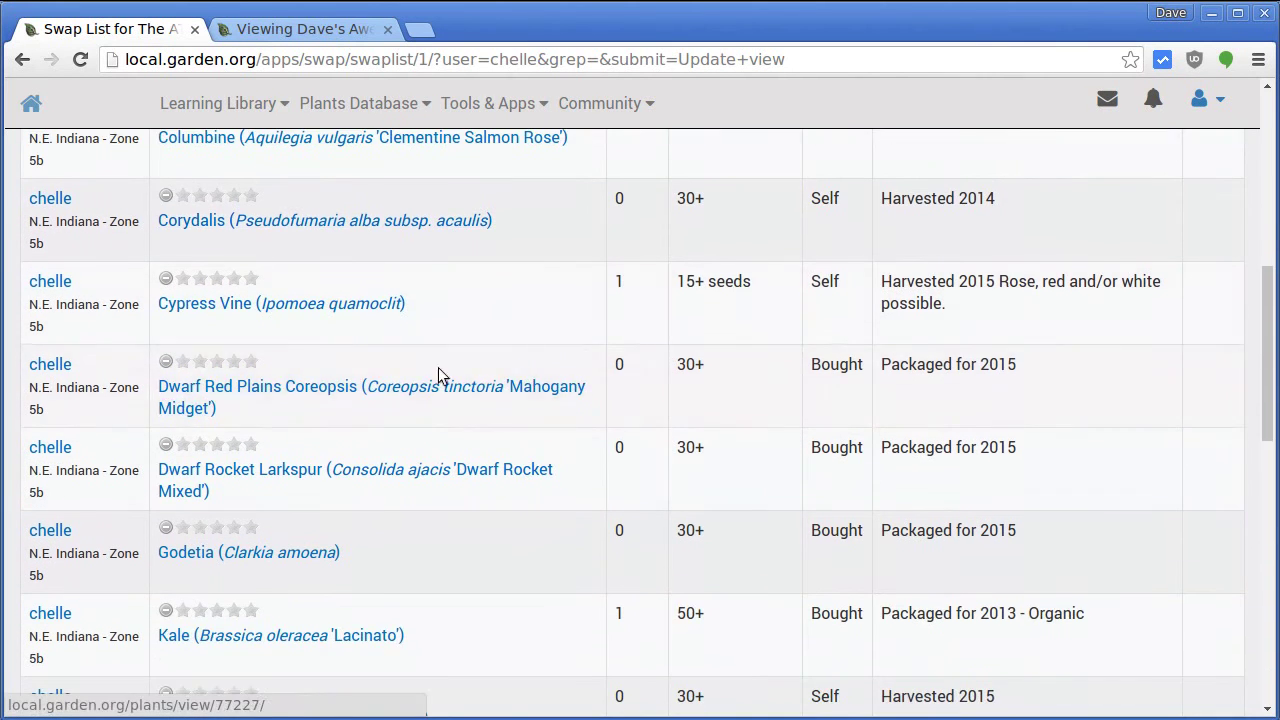
scroll(410, 447, down, 1)
scroll(410, 447, down, 3)
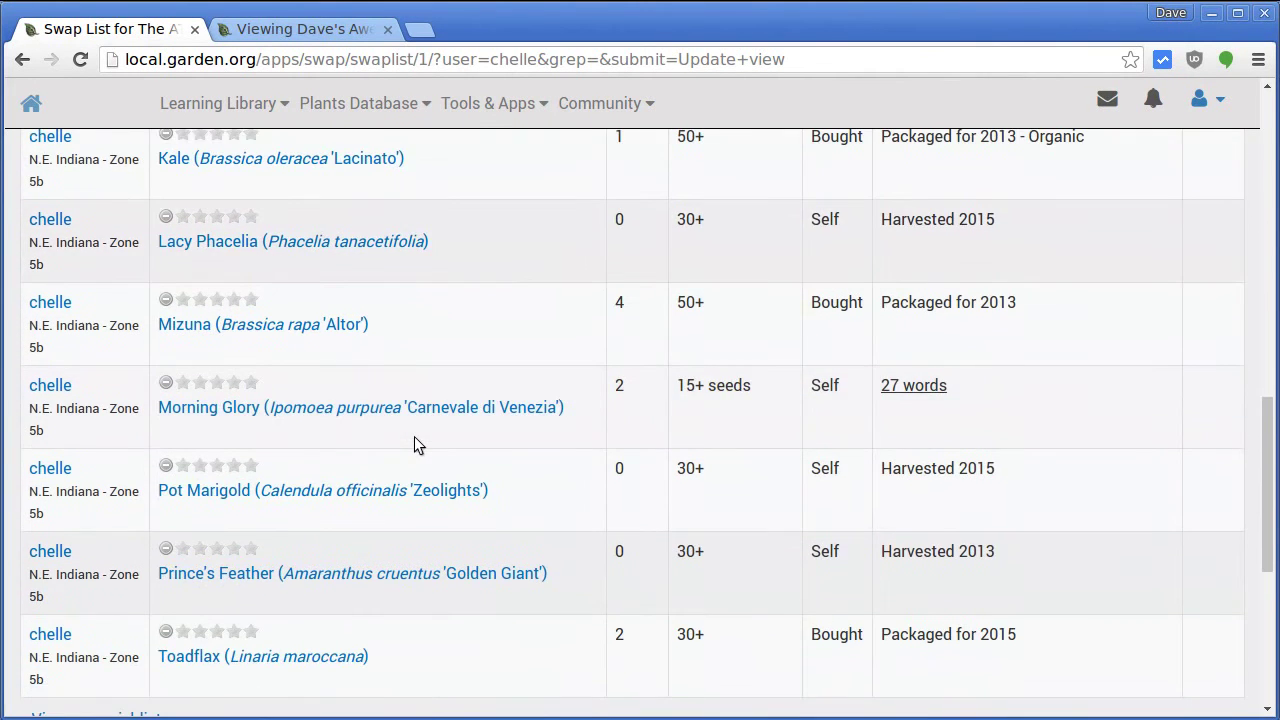
scroll(414, 436, down, 1)
scroll(402, 396, up, 1)
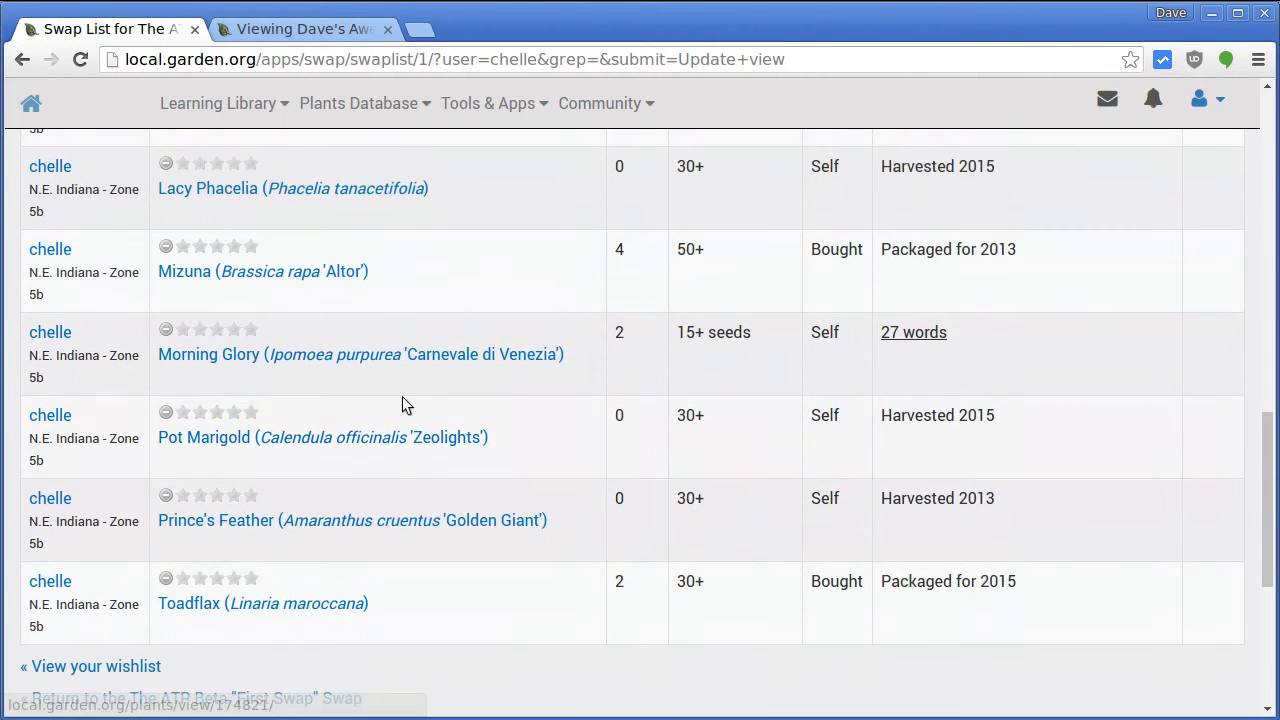
click(309, 198)
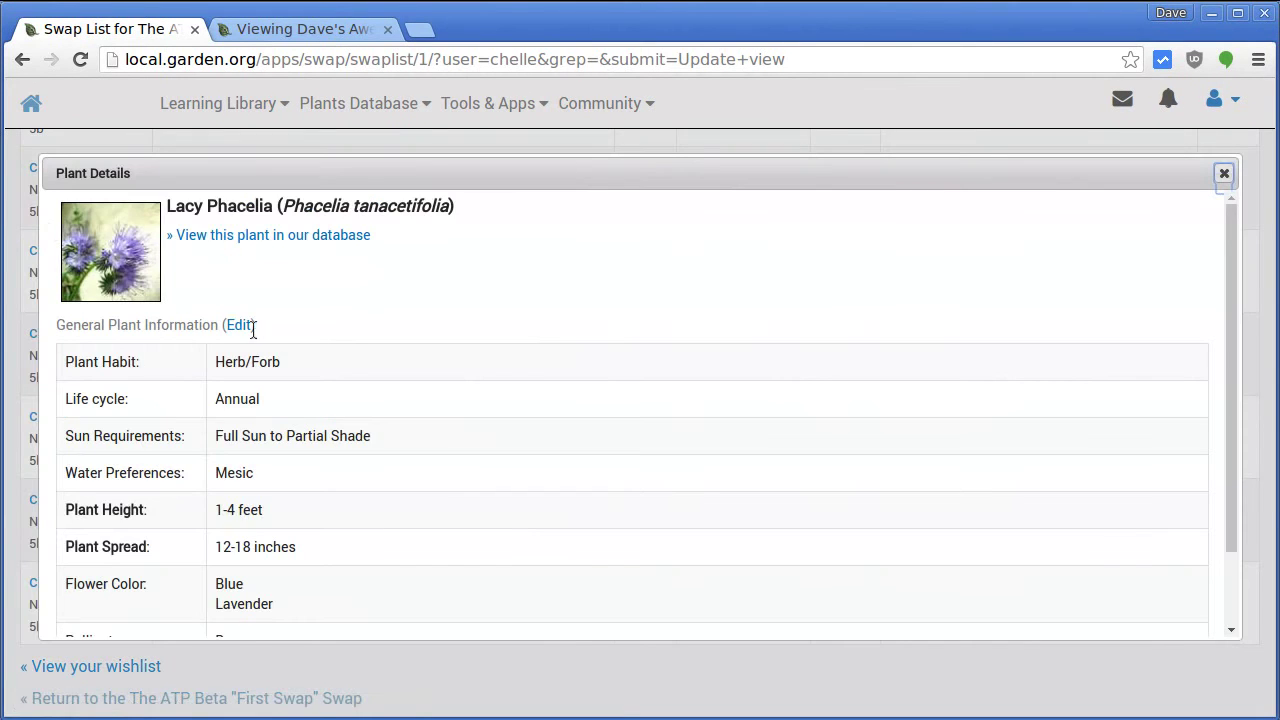
scroll(328, 362, down, 2)
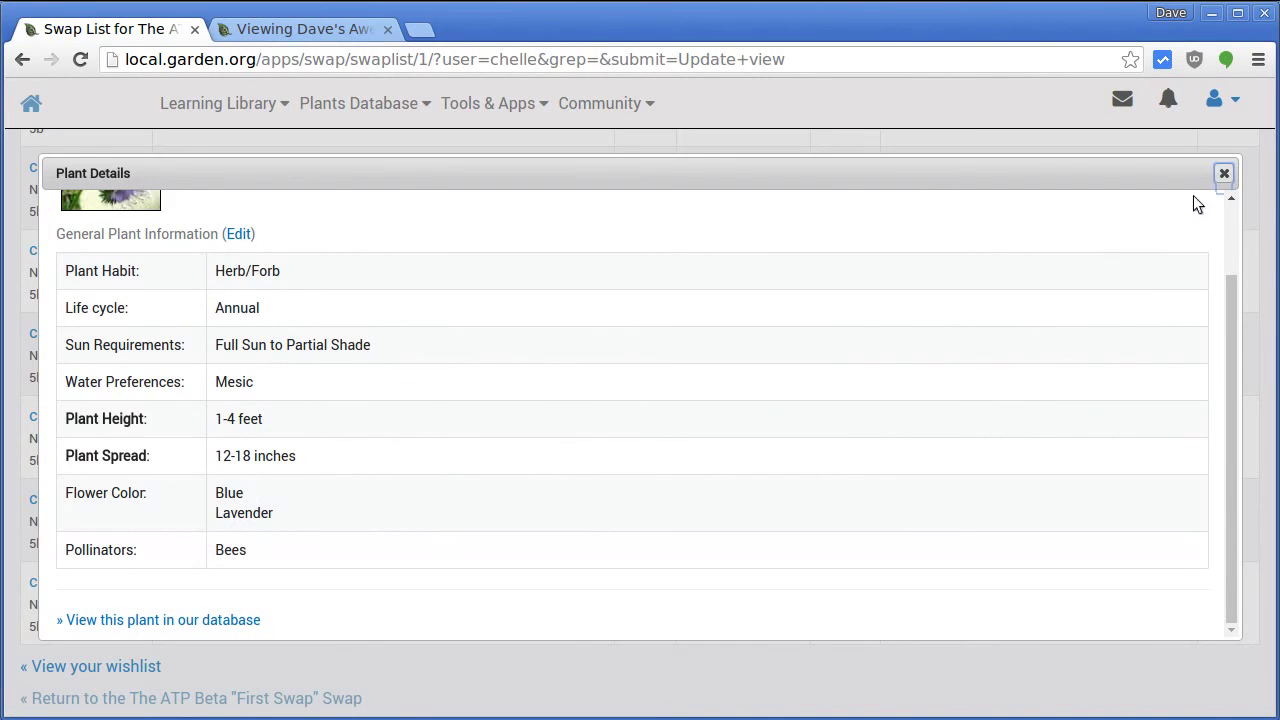
click(1223, 173)
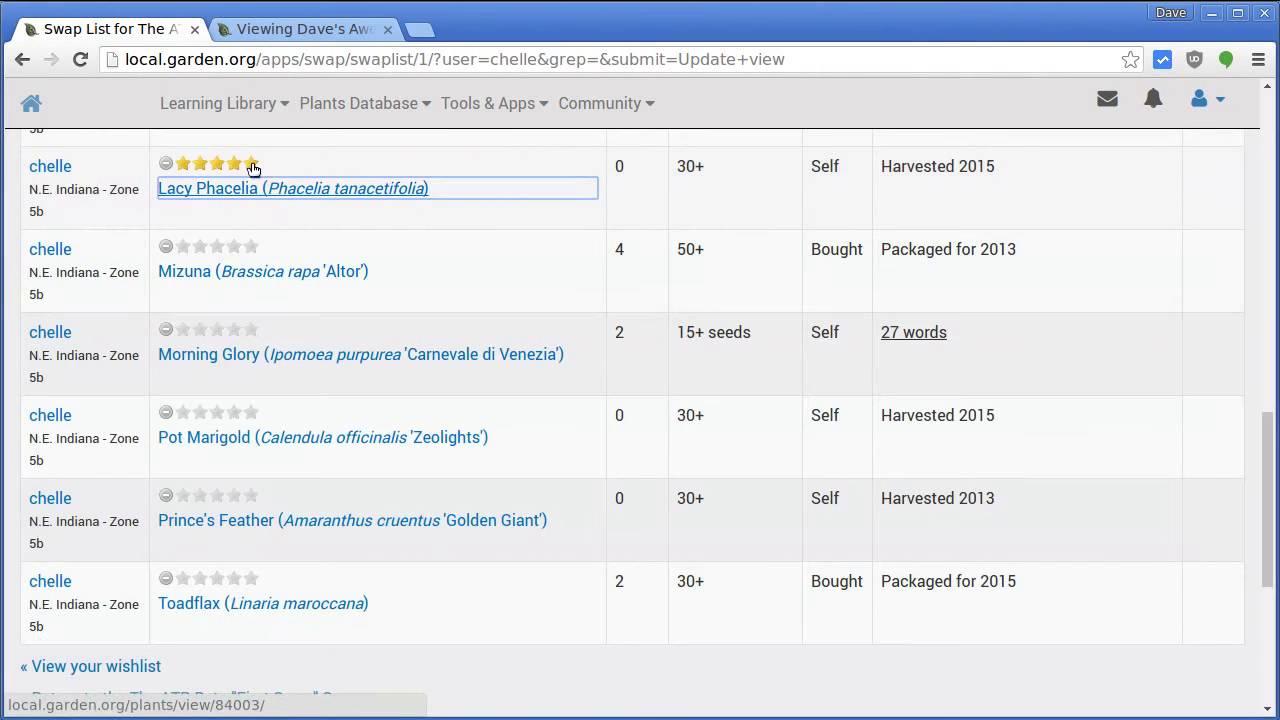
scroll(234, 536, down, 4)
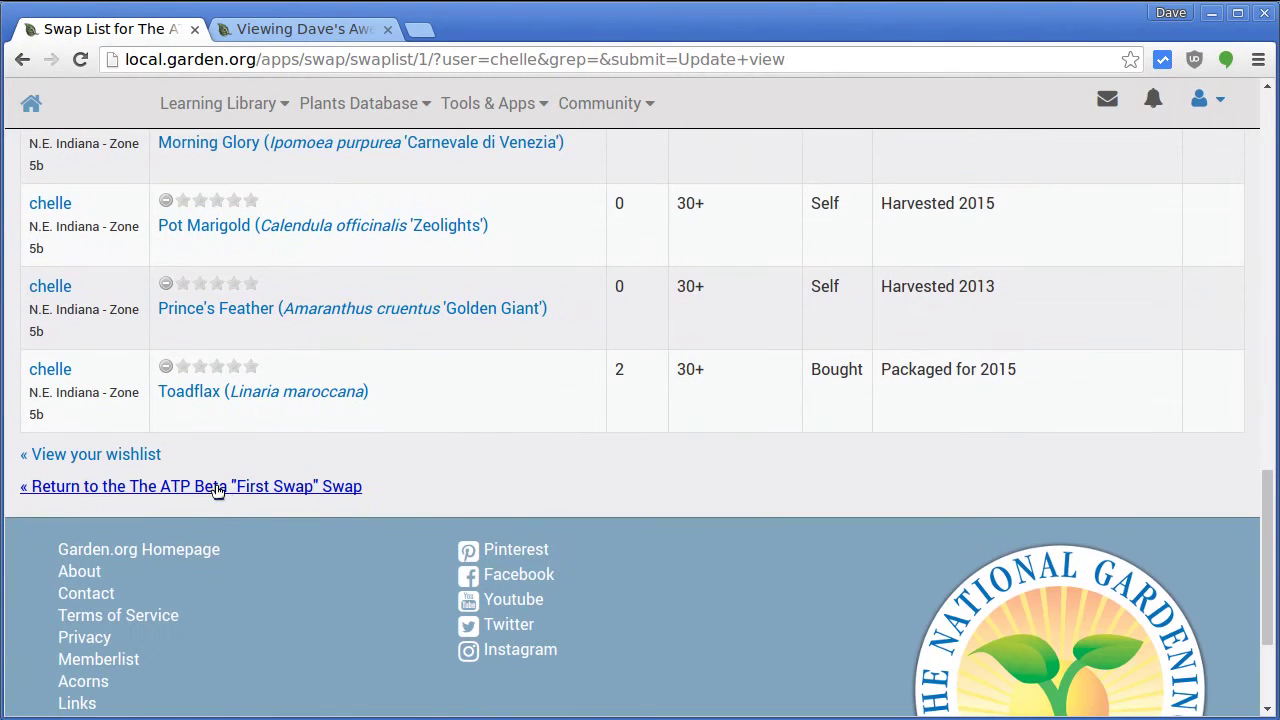
Step: Search the tradelist items from Everyone for "daylily"
scroll(429, 463, up, 10)
scroll(429, 460, up, 10)
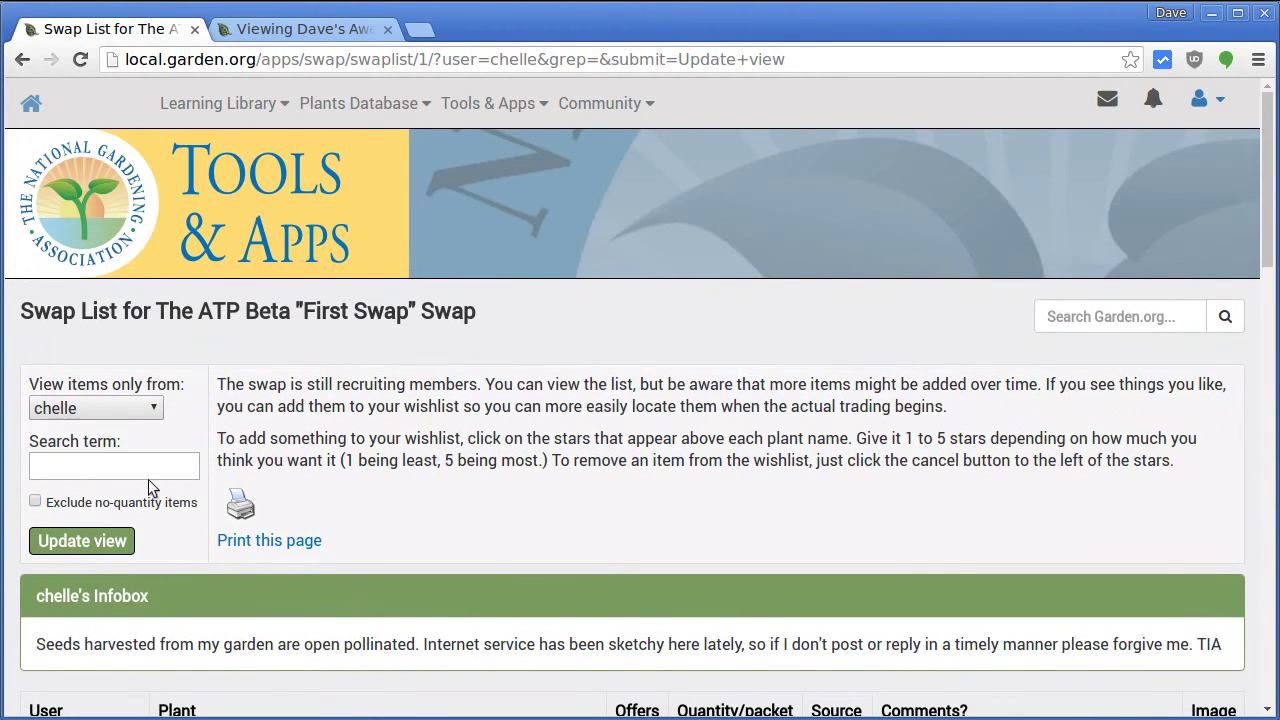
click(105, 470)
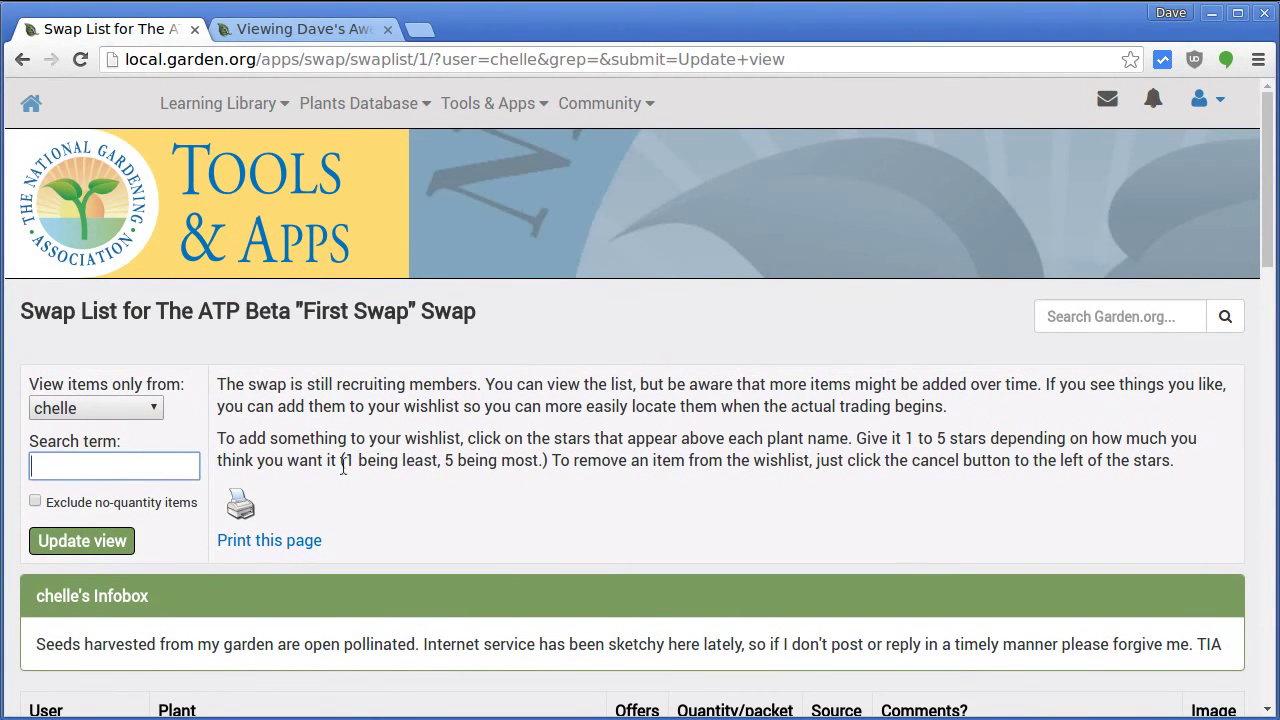
scroll(363, 463, down, 4)
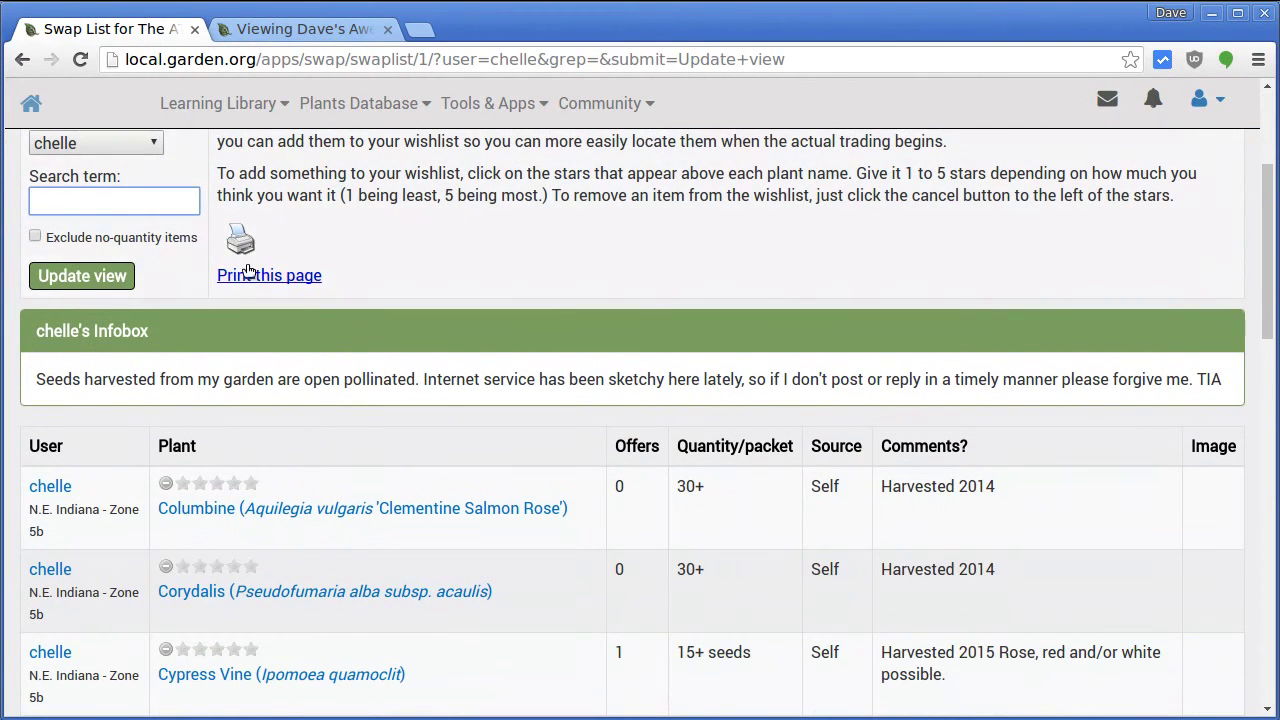
scroll(254, 274, up, 3)
click(90, 355)
click(70, 378)
click(67, 408)
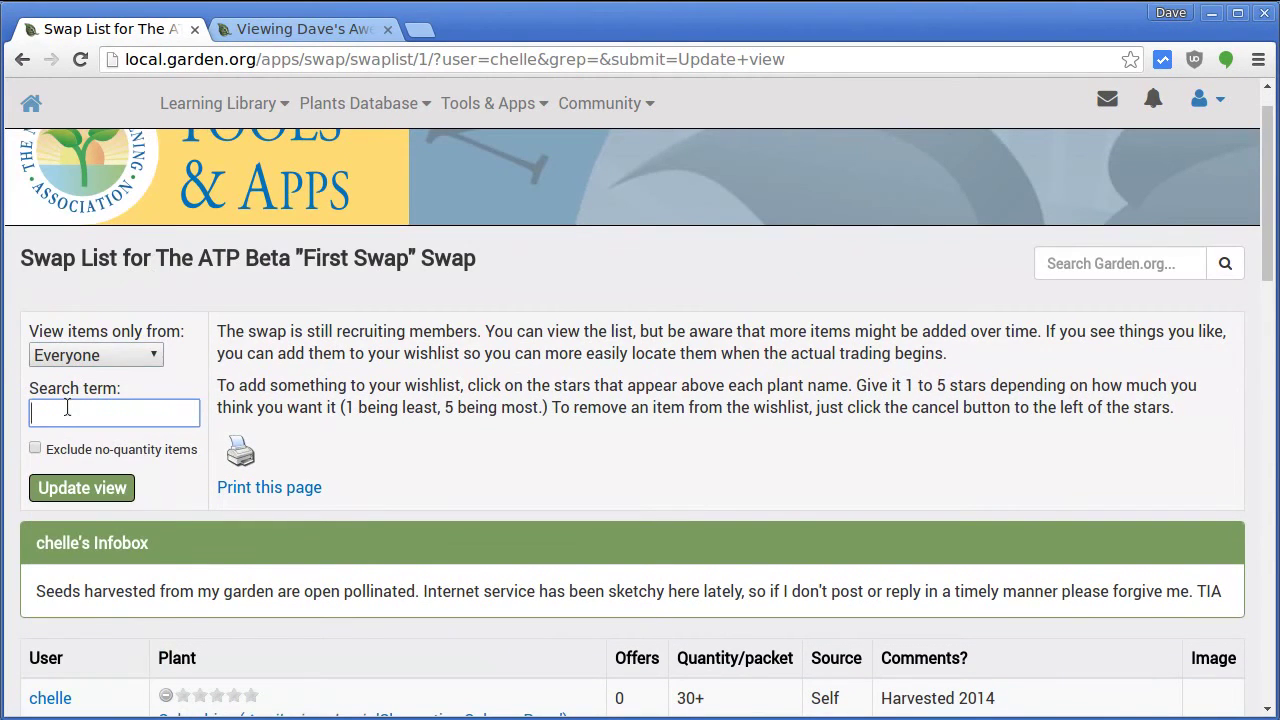
text(daylily)
key(Return)
scroll(220, 455, down, 3)
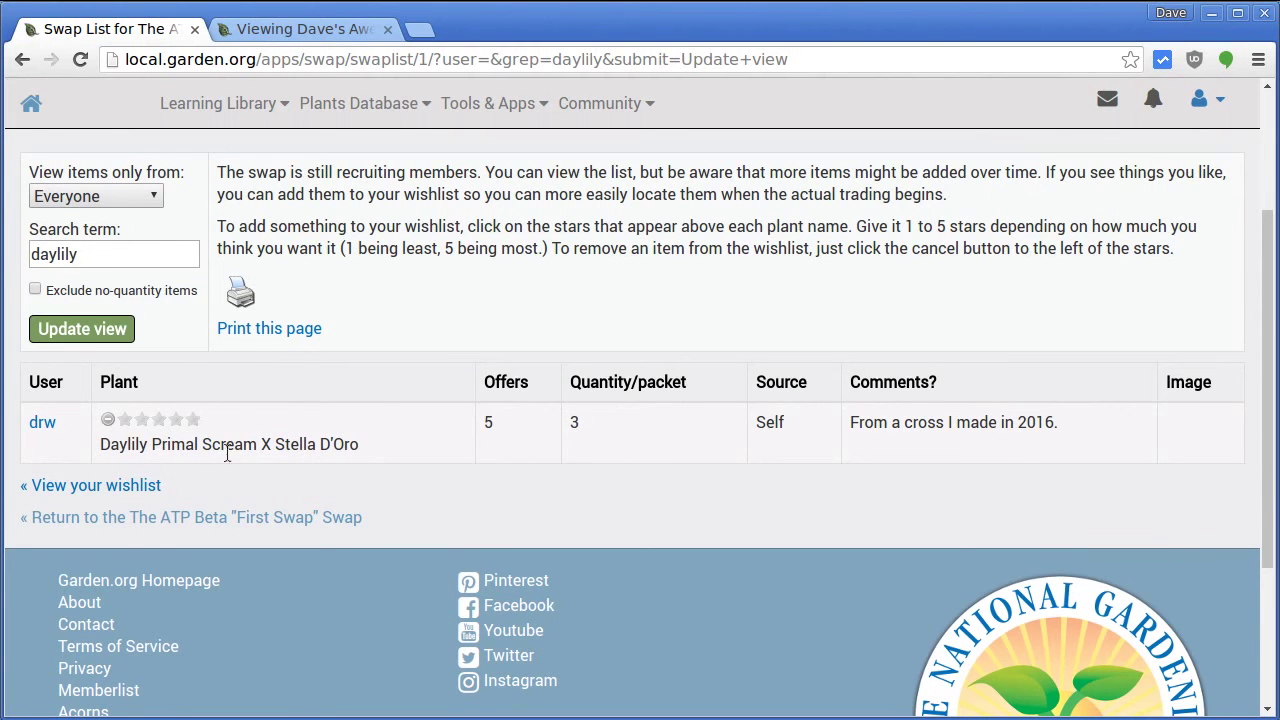
Step: Open the swap wishlist and review the star-rated seeds on its first page
scroll(290, 440, up, 3)
click(125, 645)
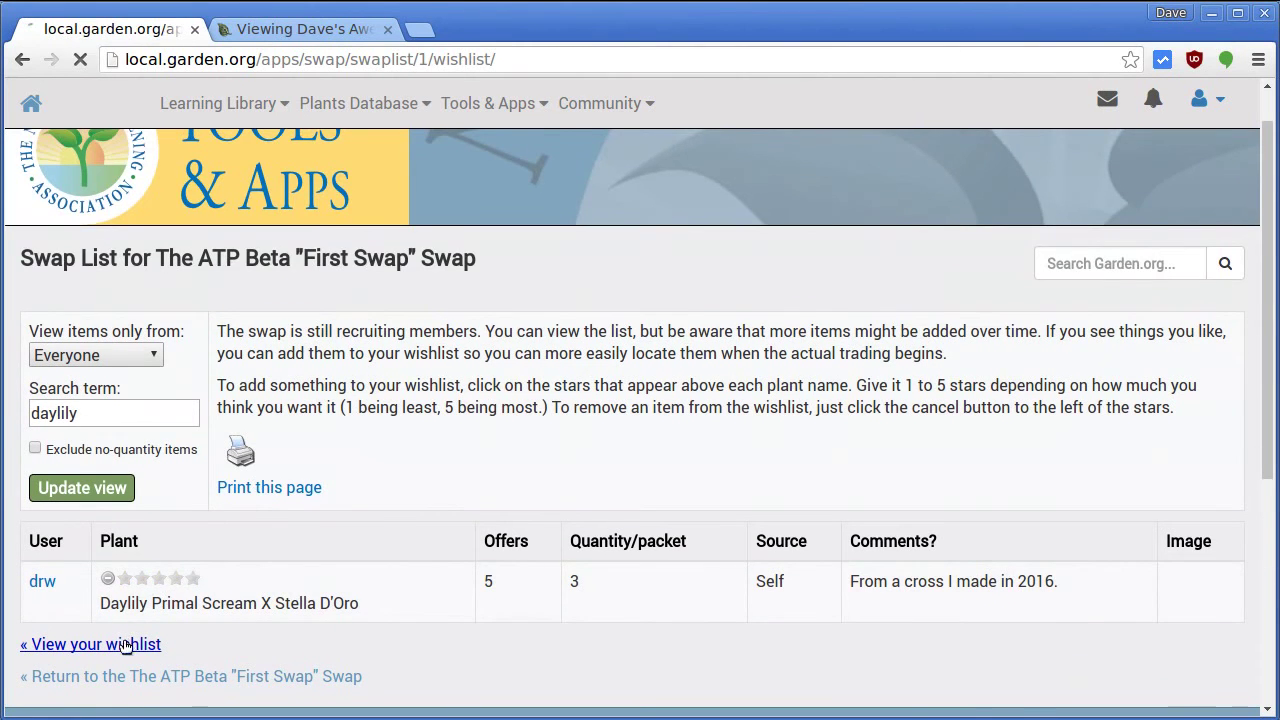
scroll(321, 483, down, 3)
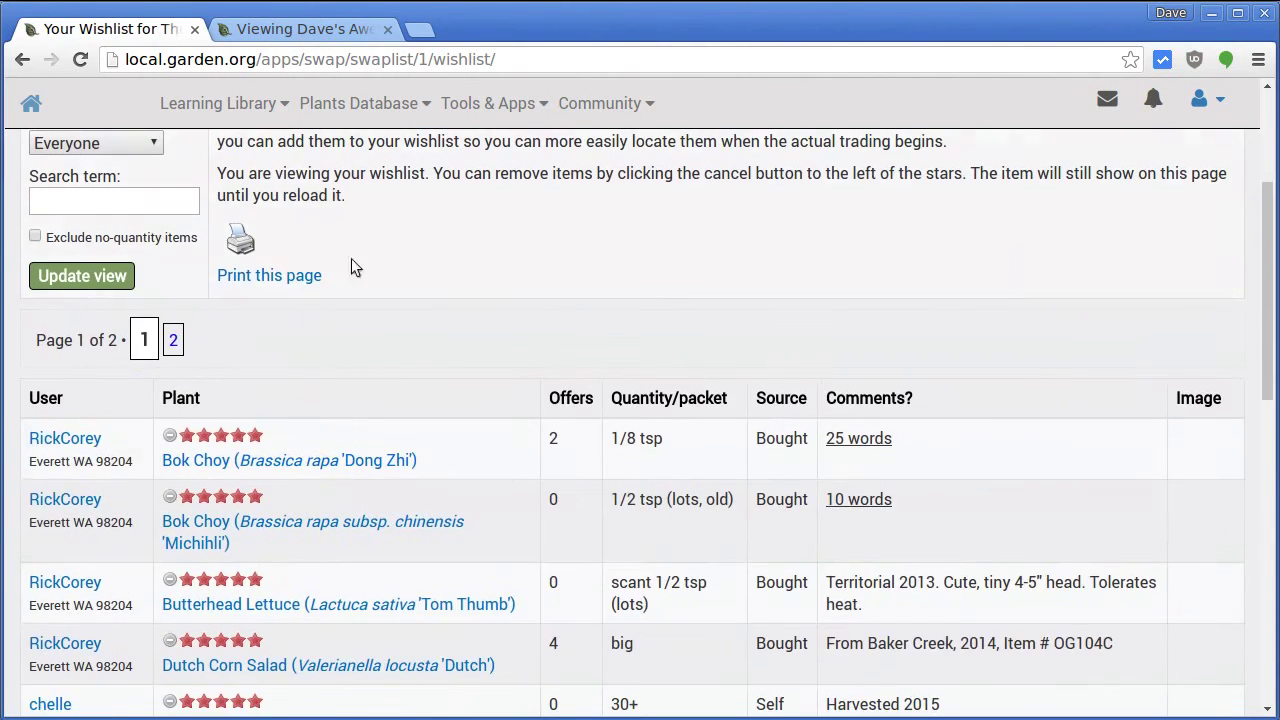
scroll(352, 342, down, 5)
scroll(337, 429, up, 2)
scroll(260, 340, up, 1)
scroll(257, 586, down, 2)
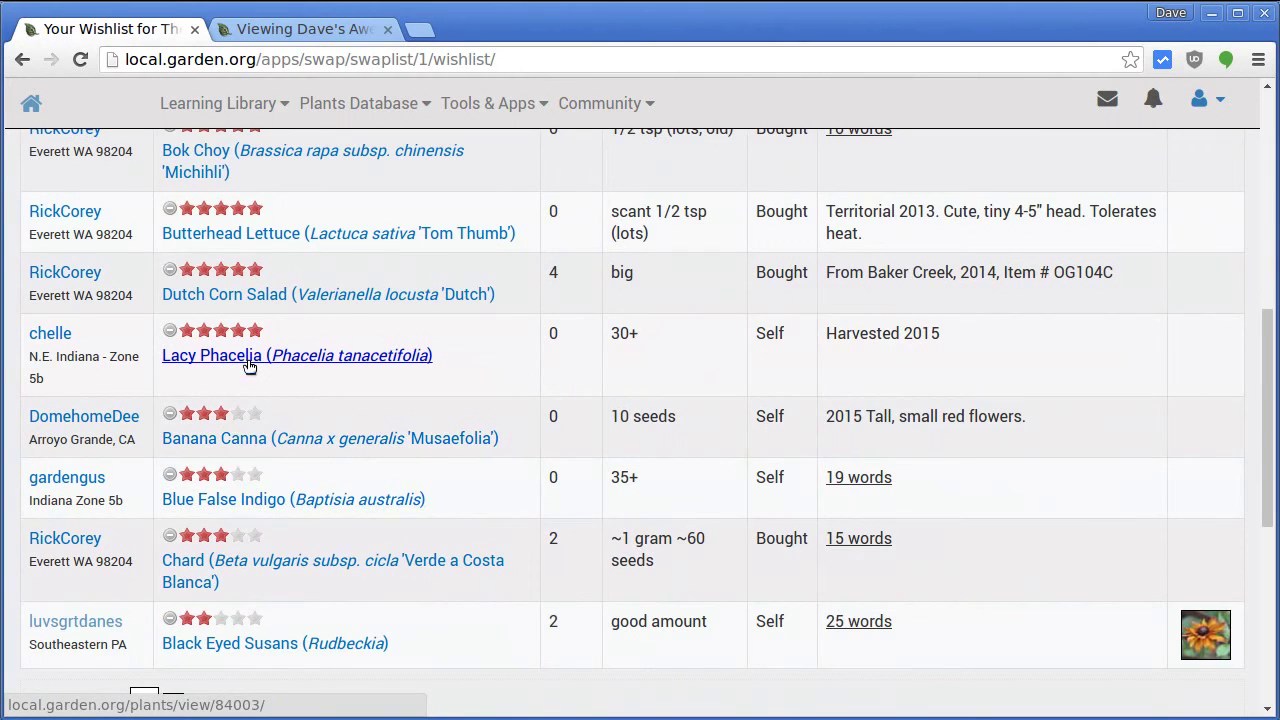
scroll(406, 375, up, 7)
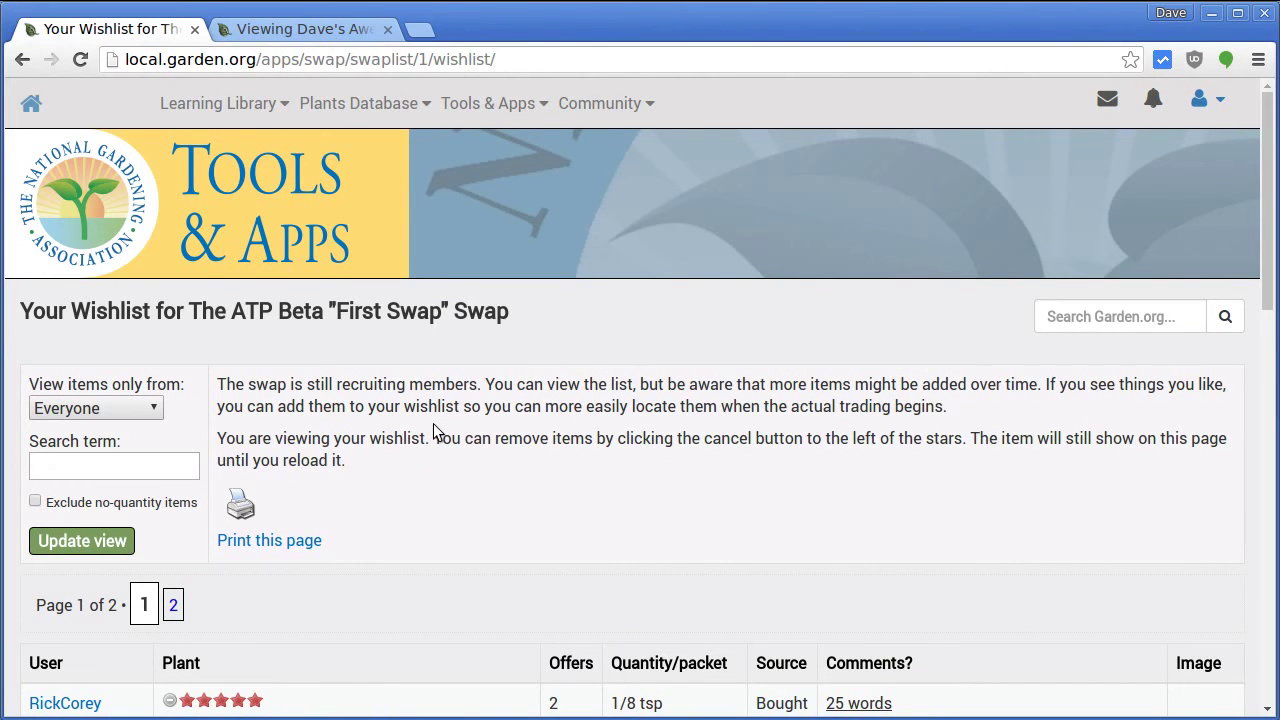
Step: Return to the ATP Beta "First Swap" page and look over its member options and discussion threads
scroll(441, 445, down, 9)
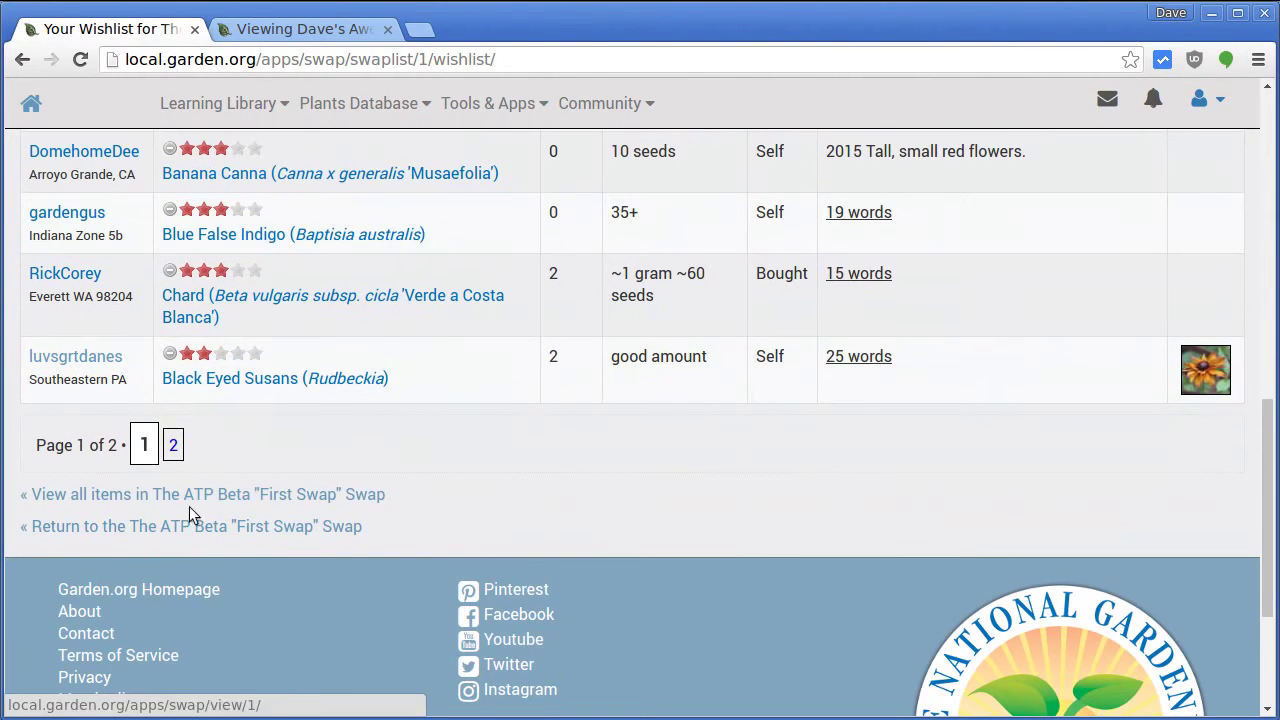
click(145, 528)
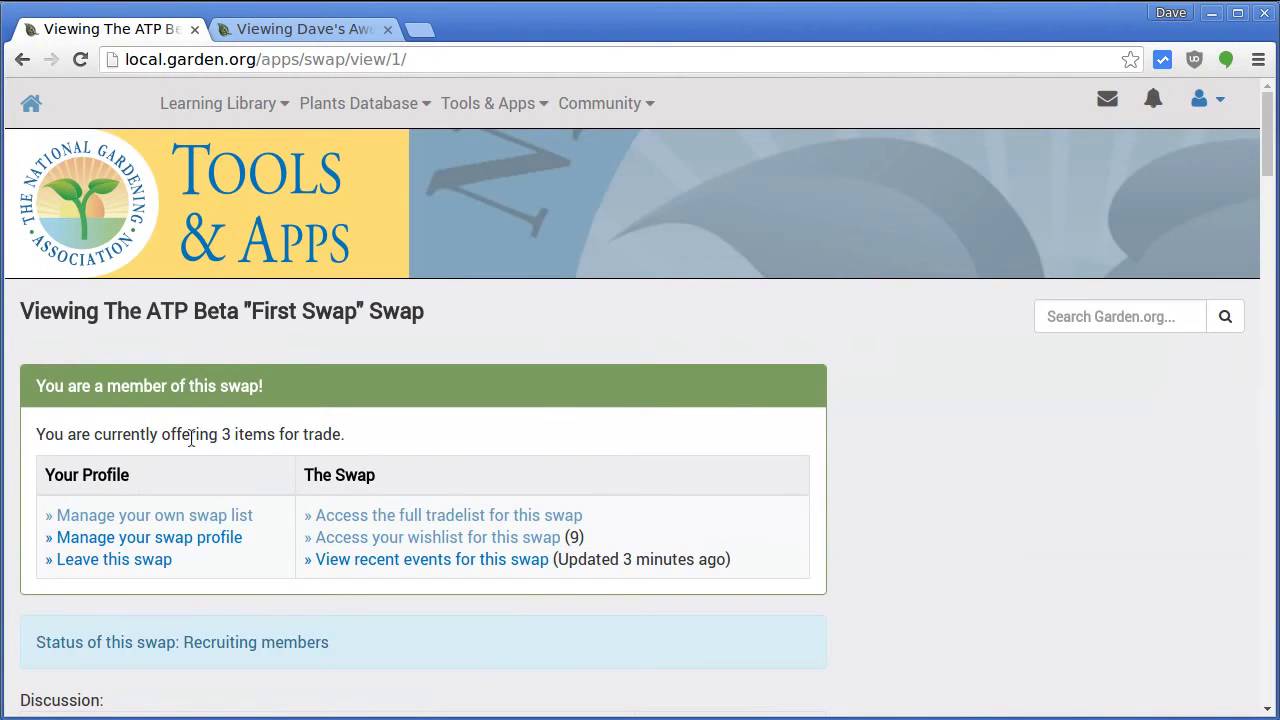
scroll(343, 435, down, 3)
scroll(376, 333, up, 3)
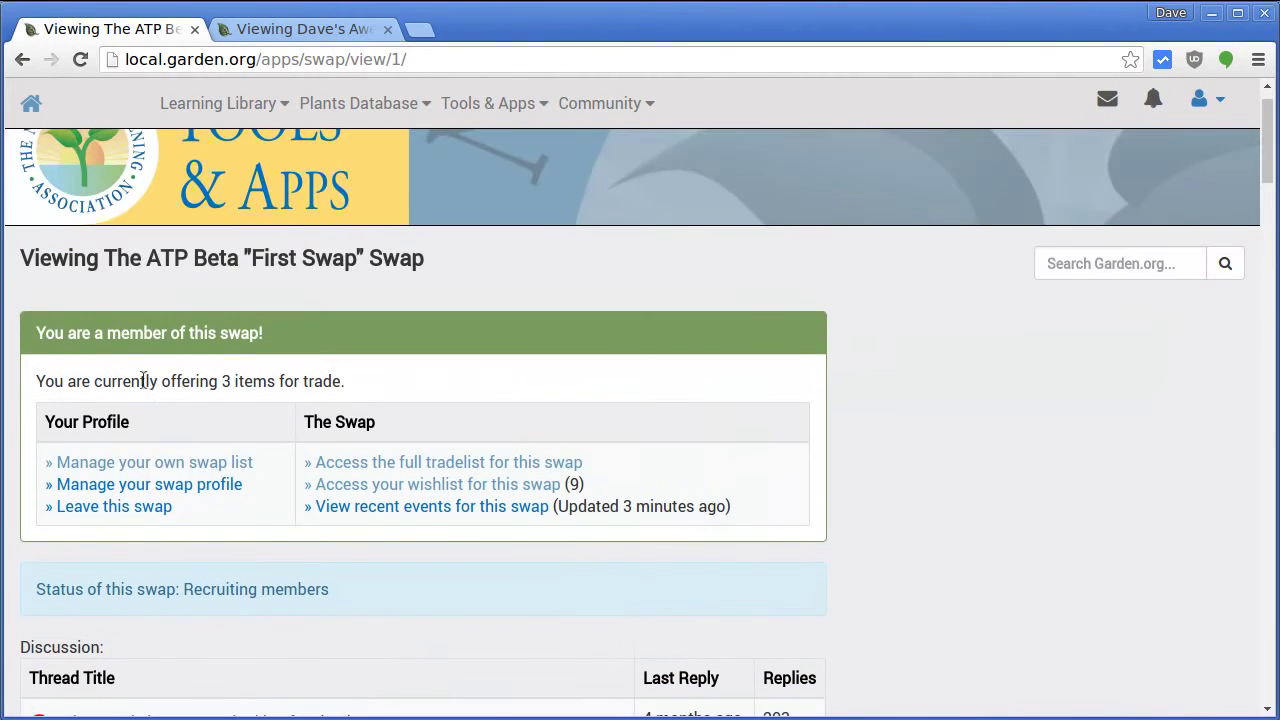
scroll(443, 494, down, 3)
scroll(700, 330, up, 1)
scroll(1100, 270, down, 2)
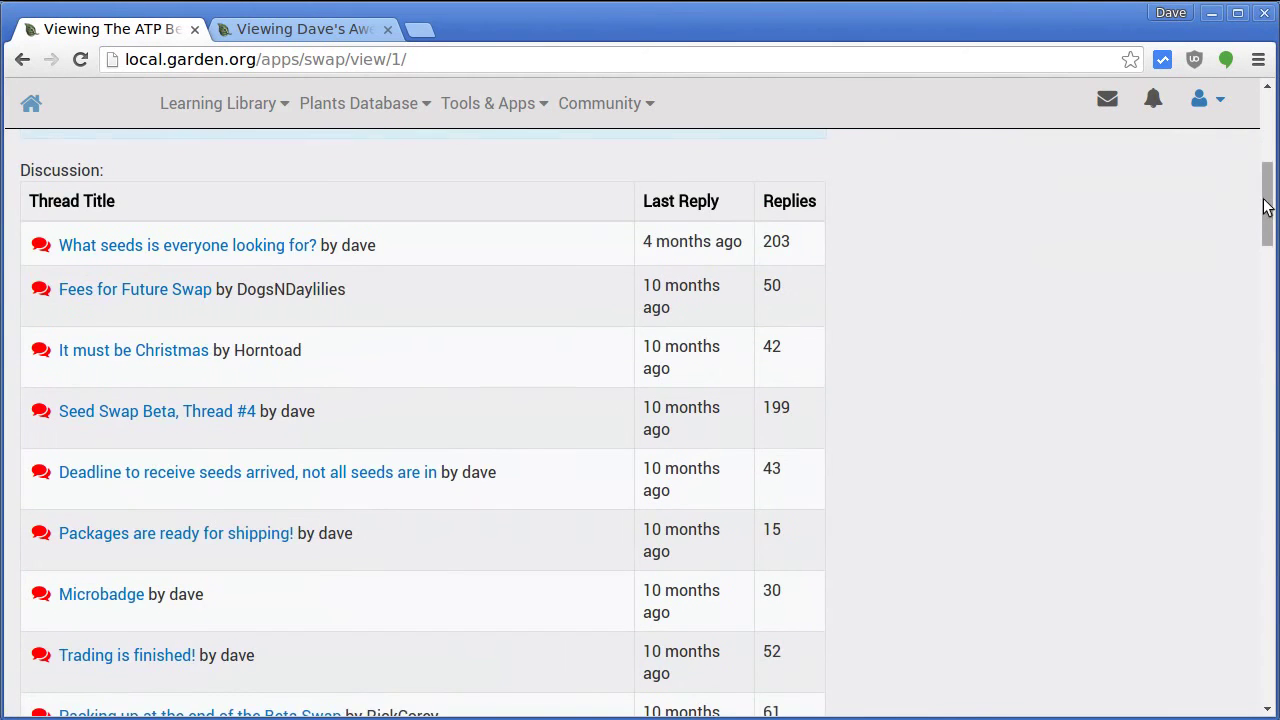
Step: Go to the Seed Swaps overview that lists the current and active swaps
drag(1266, 200, 1203, 583)
scroll(1203, 583, down, 5)
click(208, 506)
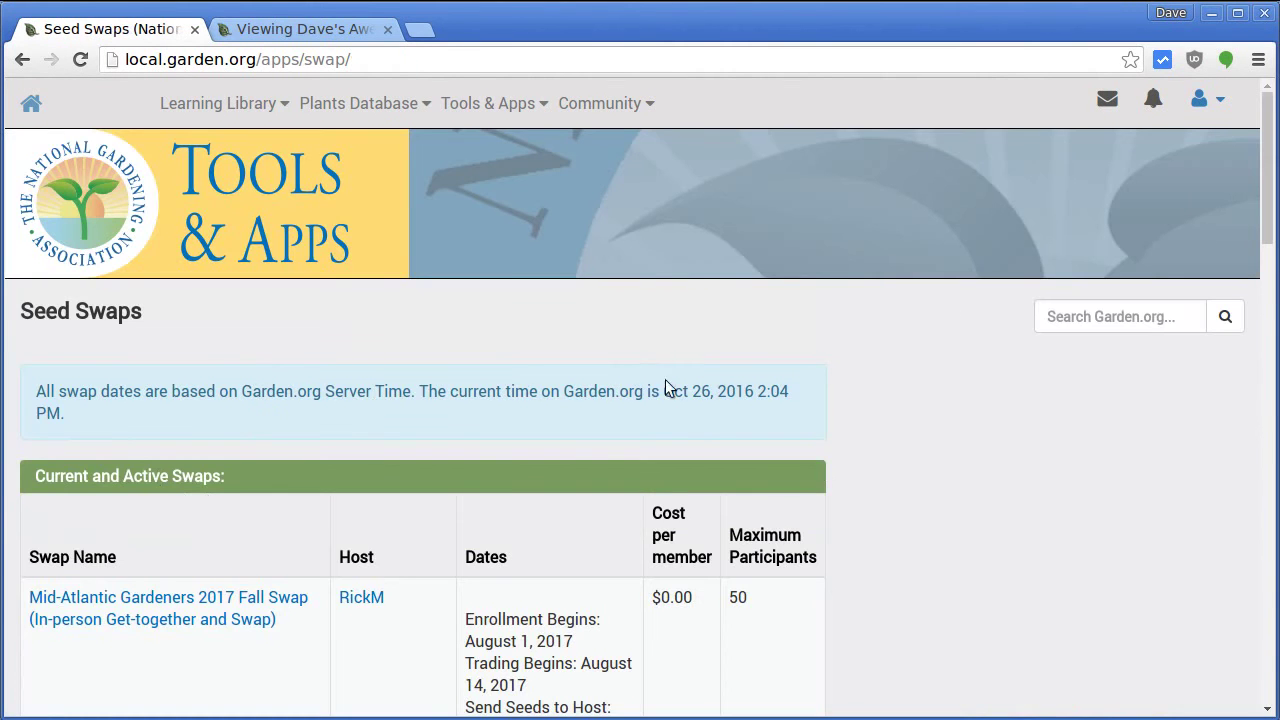
click(488, 103)
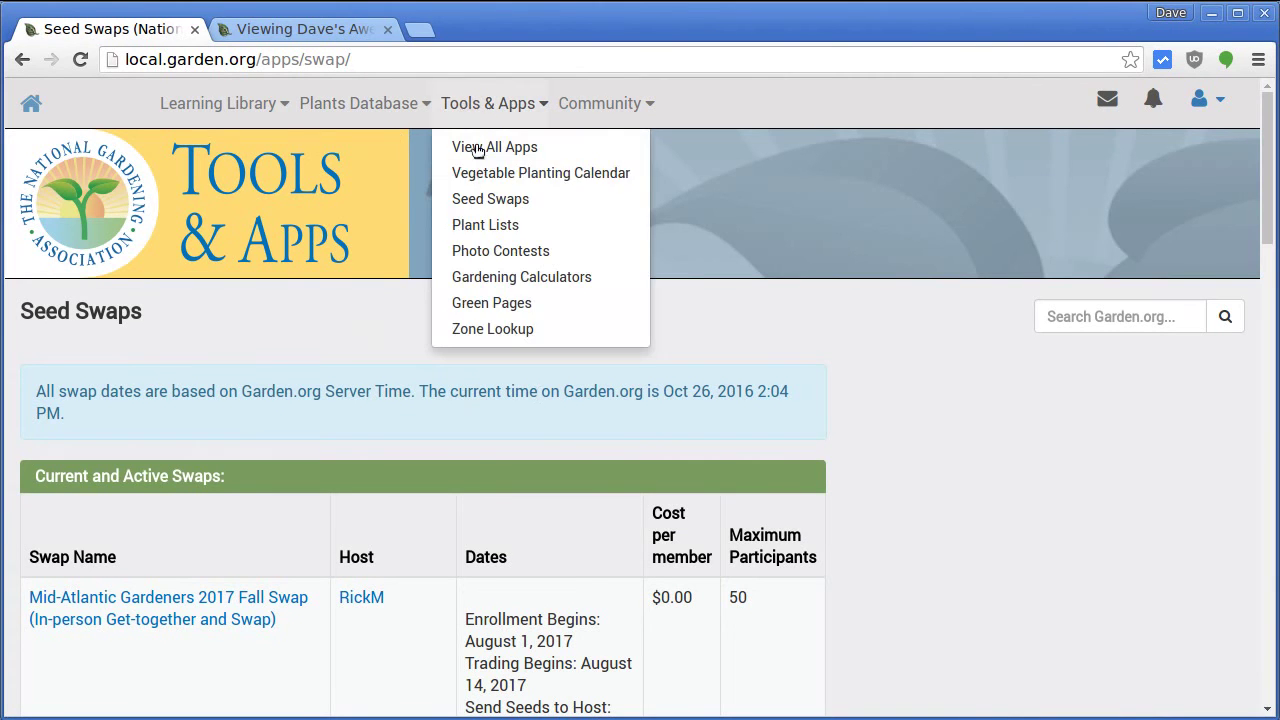
click(492, 199)
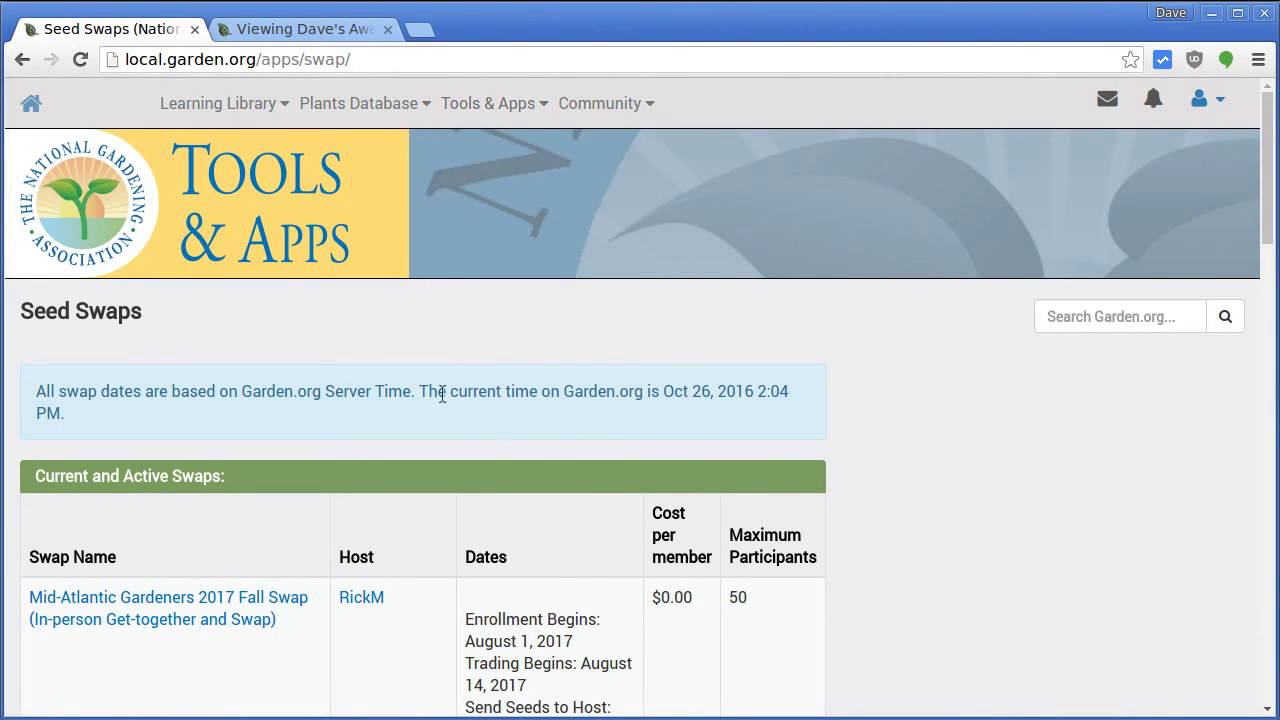
Step: Highlight the current Garden.org server date and time in the notice about swap dates
drag(413, 391, 731, 409)
click(723, 409)
drag(758, 393, 761, 416)
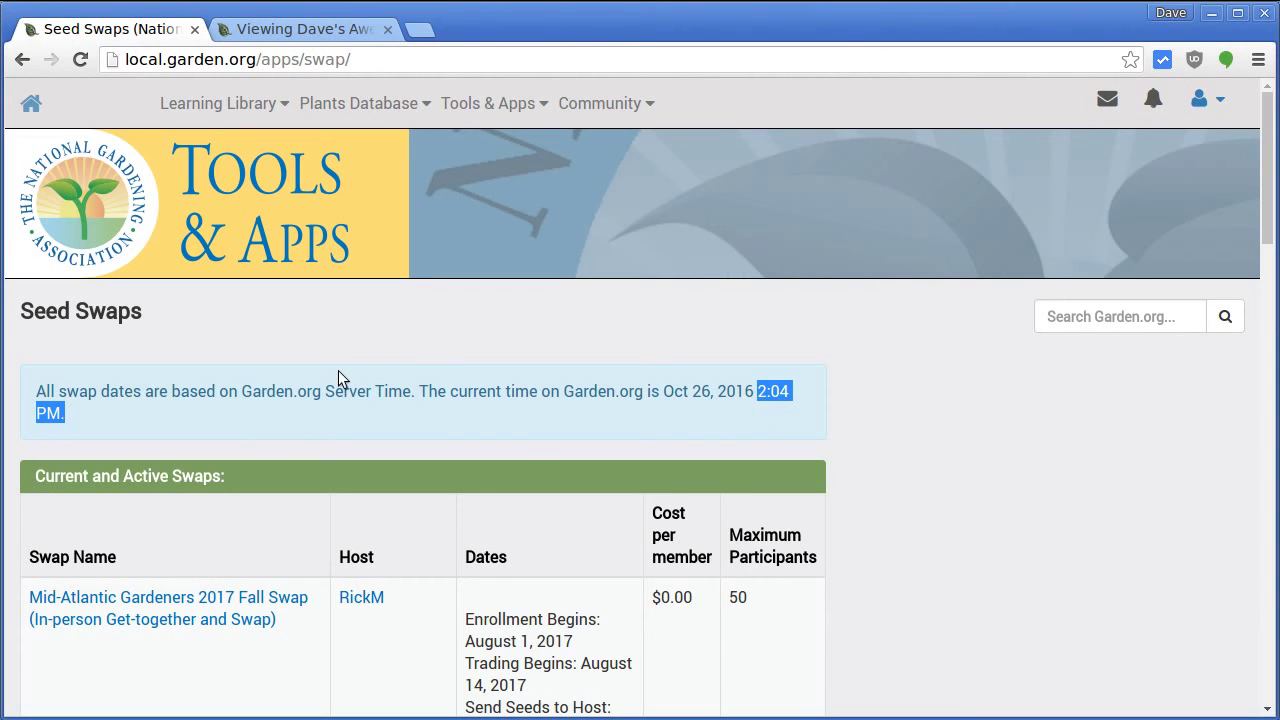
Step: Highlight the trading start date of the ATP Beta "First Swap" in the list of current and active swaps
click(434, 400)
scroll(463, 500, down, 4)
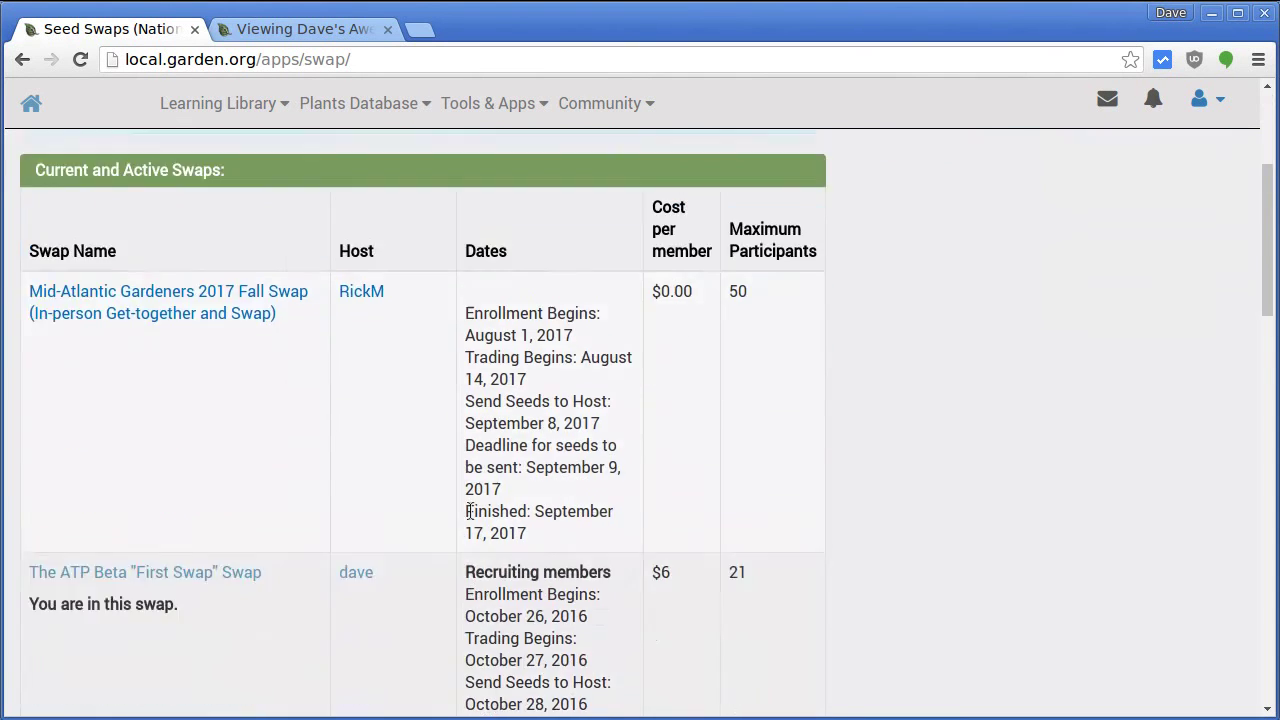
scroll(470, 516, down, 2)
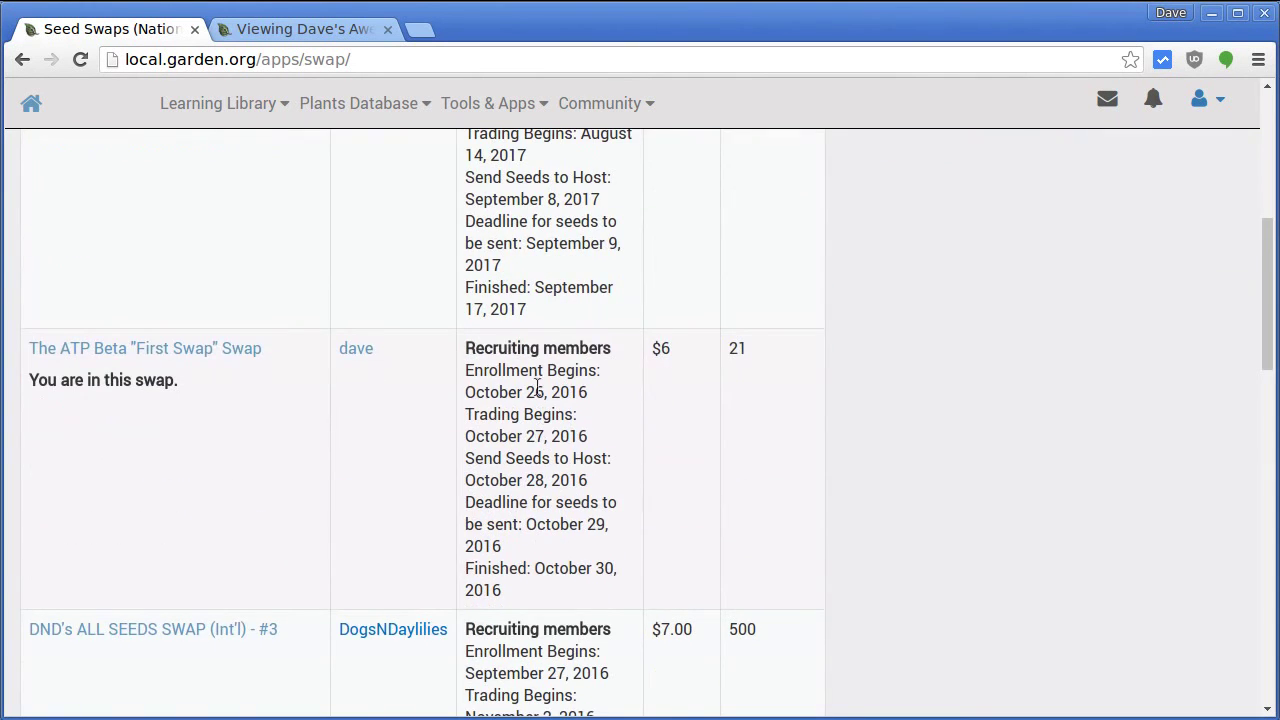
drag(491, 411, 597, 437)
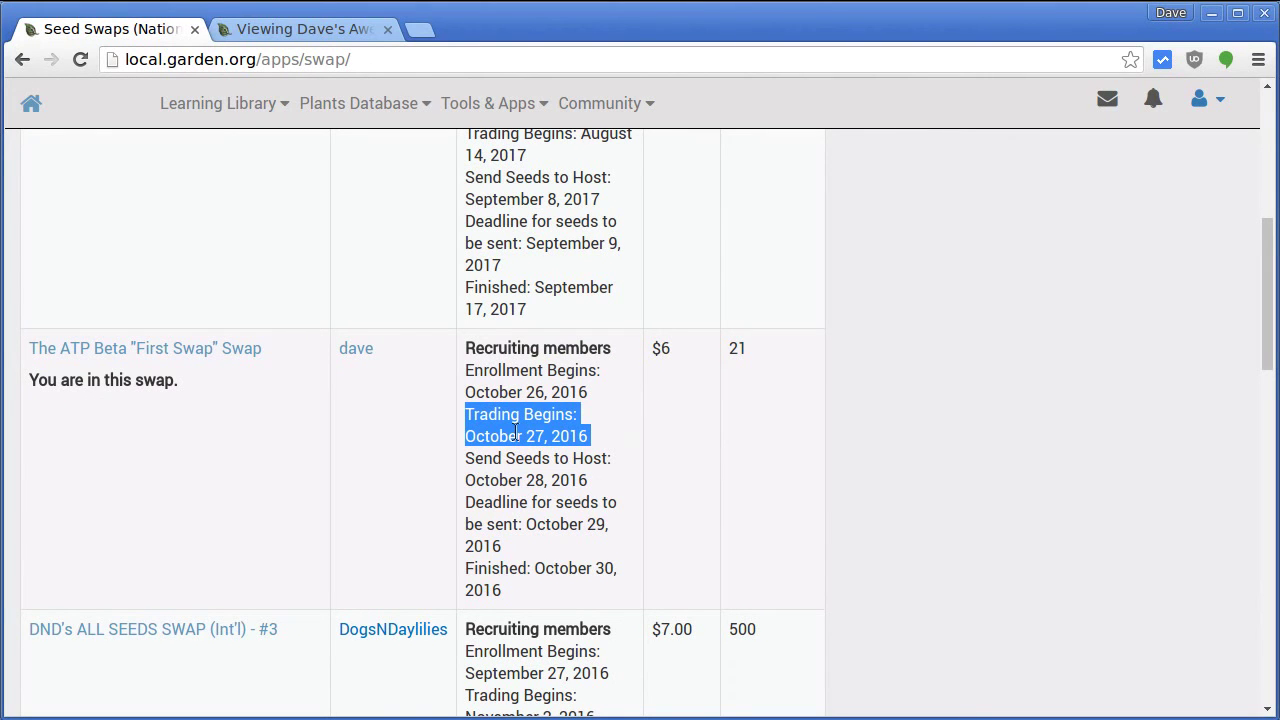
Step: Look through the Seed Swaps overview, checking the server time notice, the active swaps' dates and the finished swaps
scroll(575, 455, up, 5)
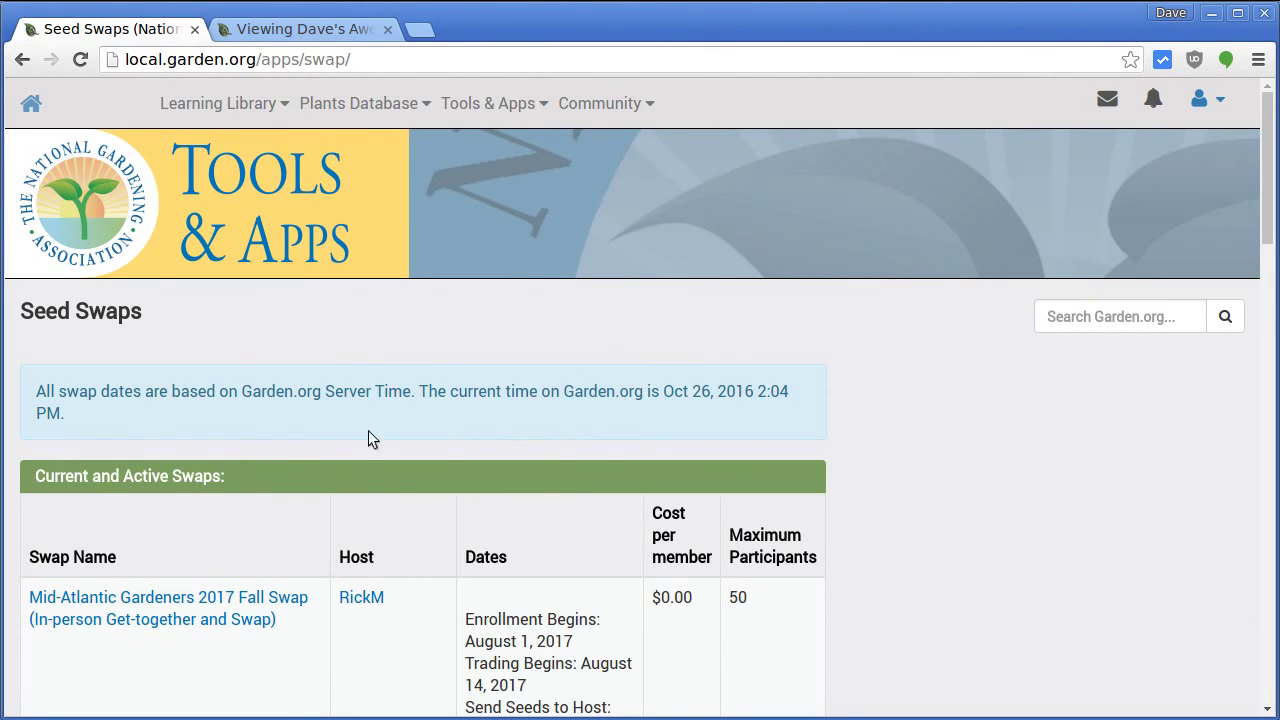
scroll(588, 460, down, 8)
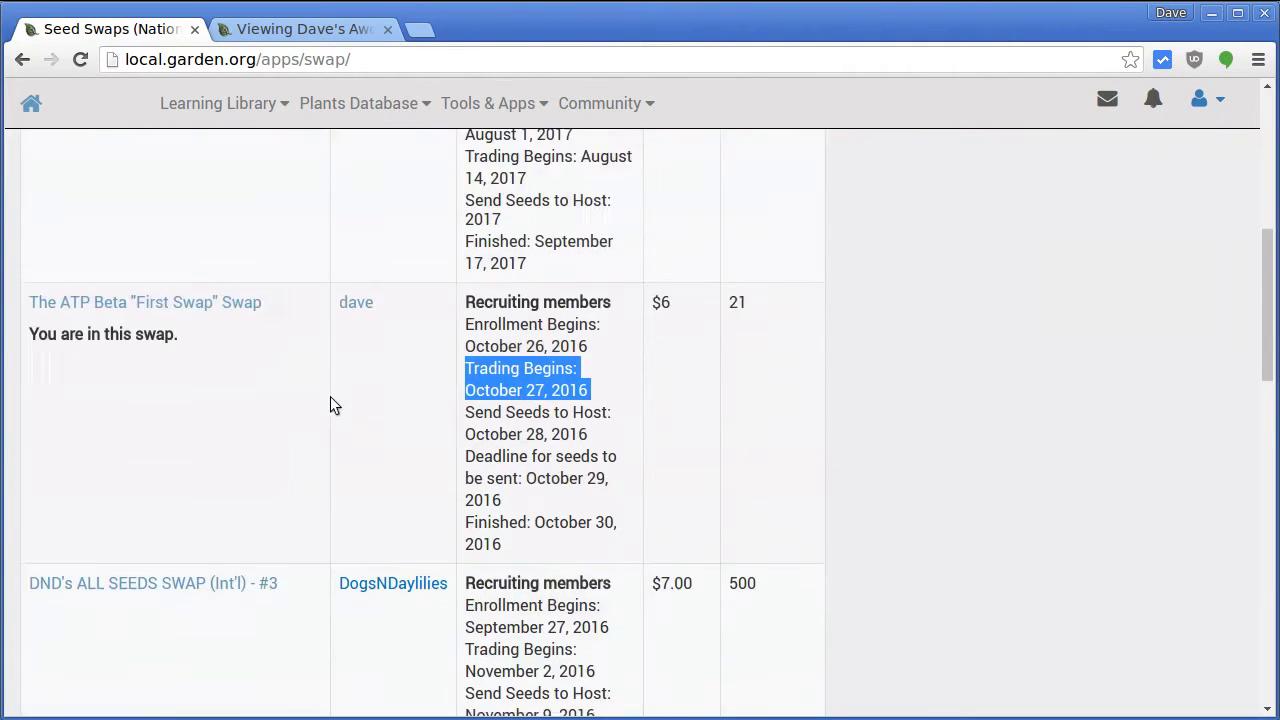
scroll(351, 320, up, 2)
scroll(249, 320, down, 1)
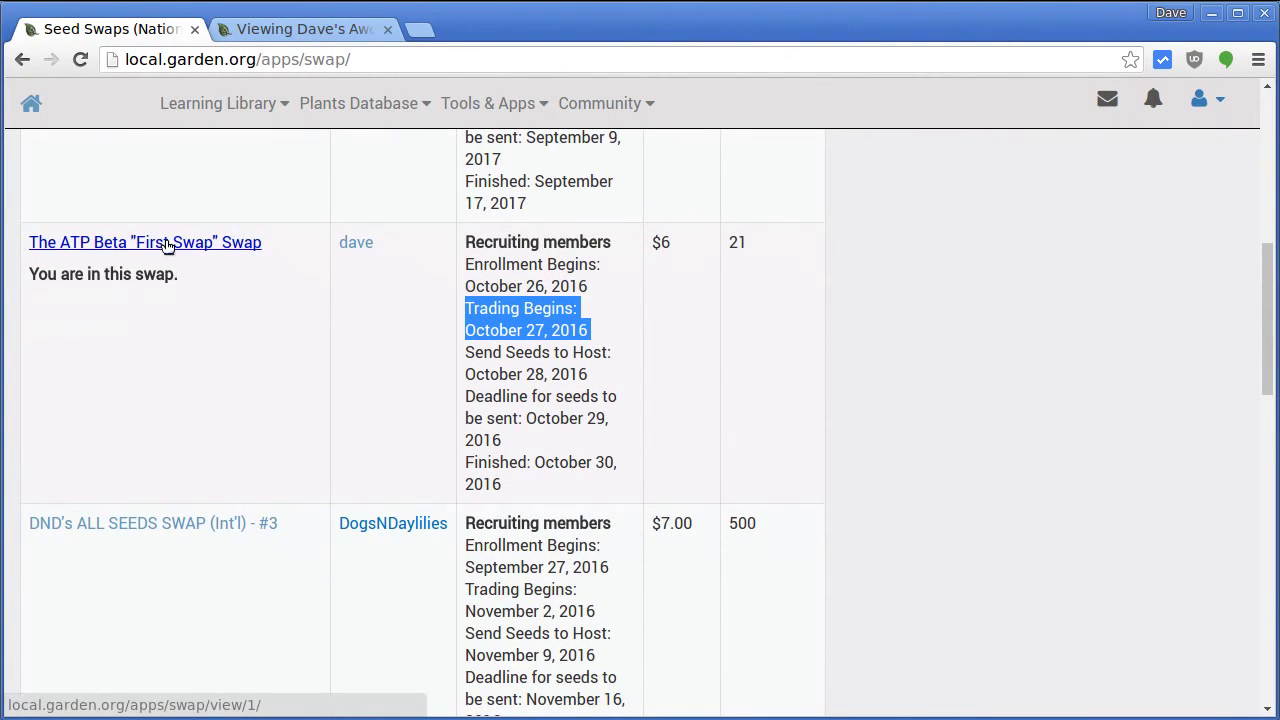
scroll(200, 385, down, 9)
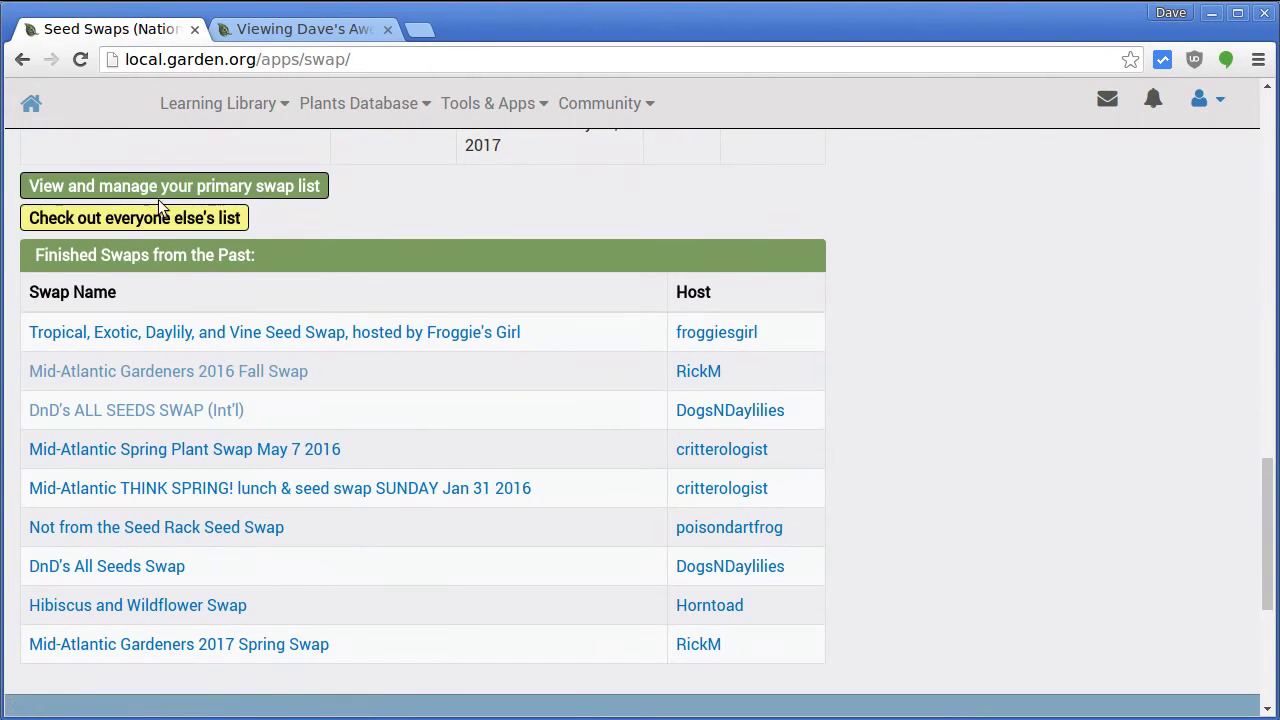
click(167, 197)
scroll(282, 411, down, 2)
scroll(282, 411, down, 3)
click(198, 287)
scroll(330, 408, down, 3)
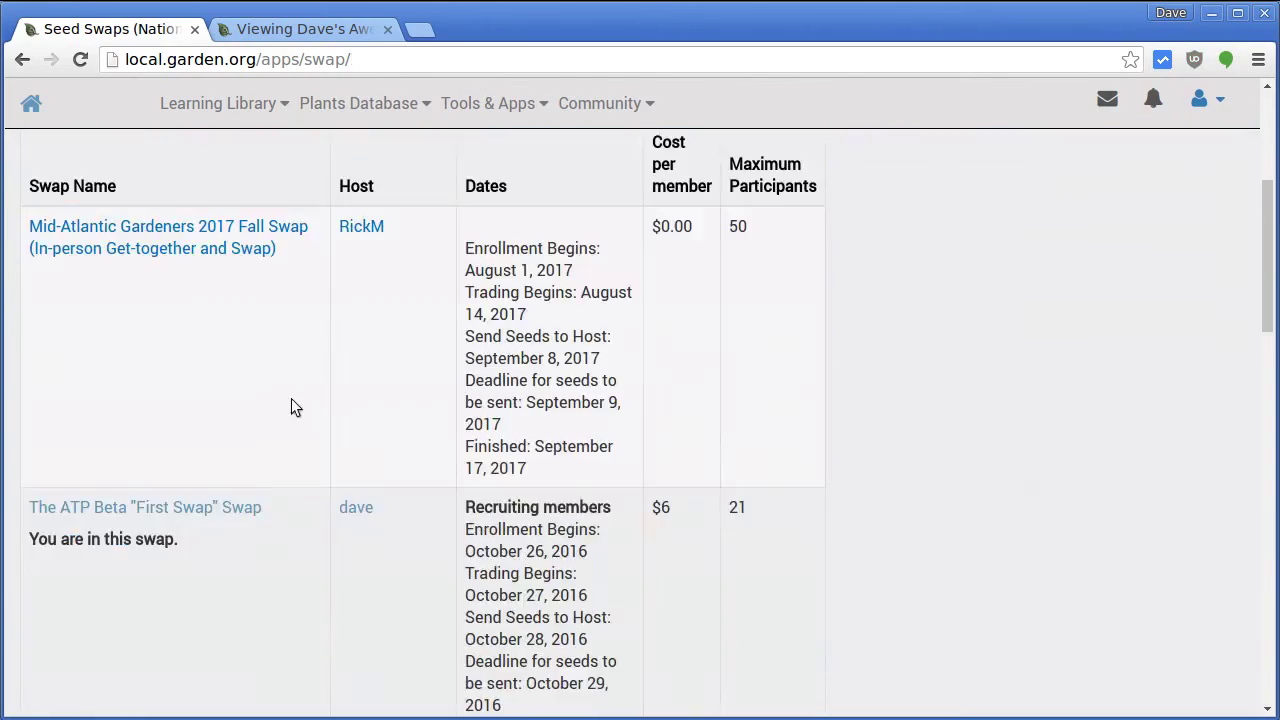
scroll(267, 410, down, 3)
Step: Open the swap profile for the ATP Beta "First Swap" and enter the member's full name and mailing address
click(180, 244)
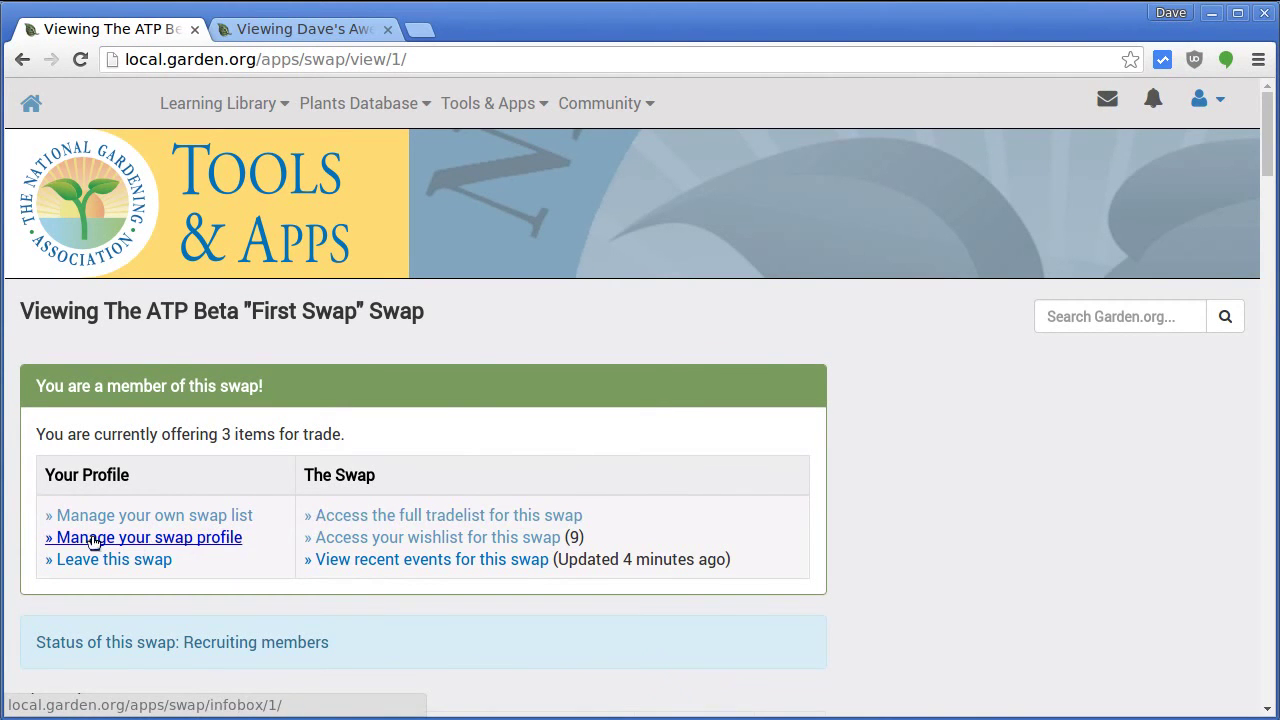
click(214, 545)
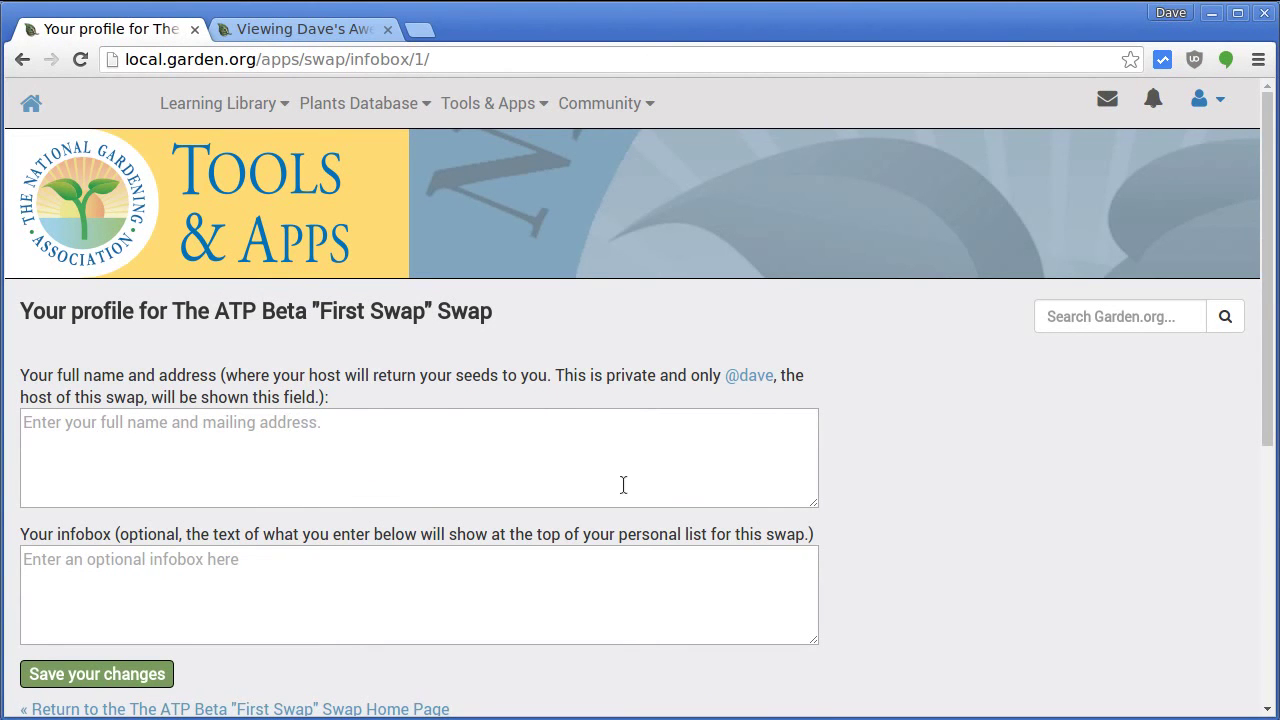
click(209, 449)
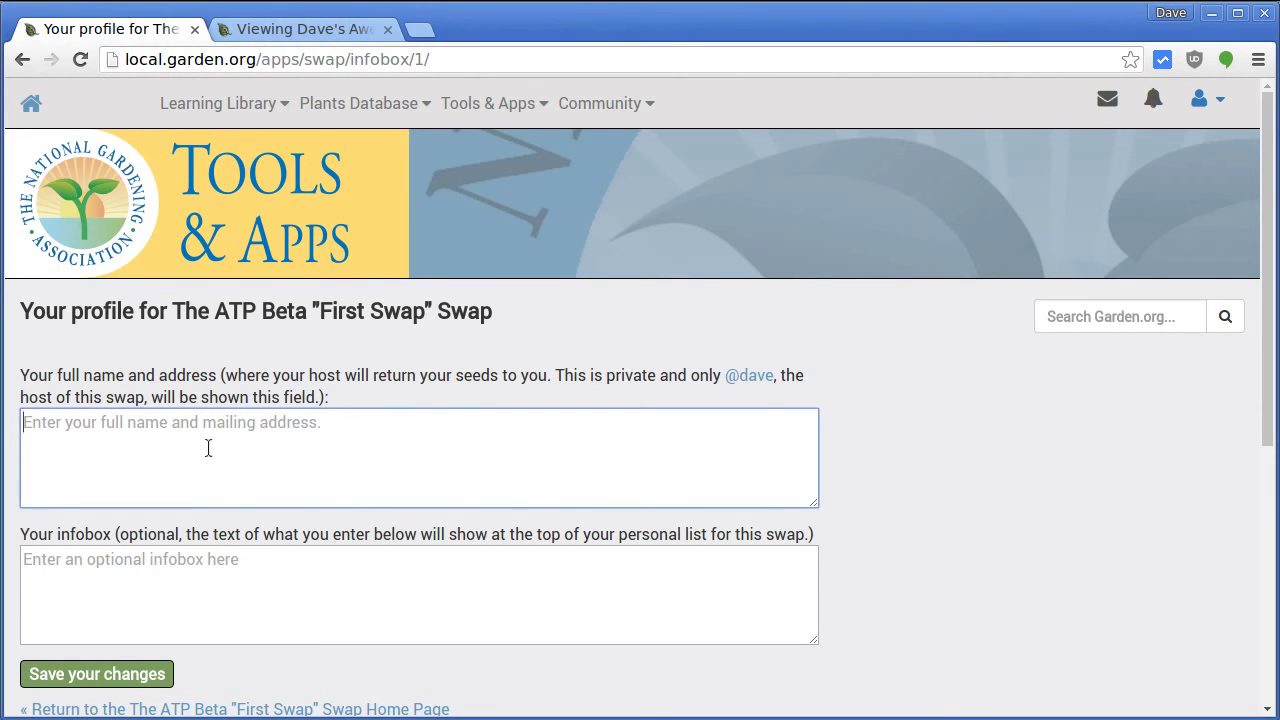
text(Dave Smith )
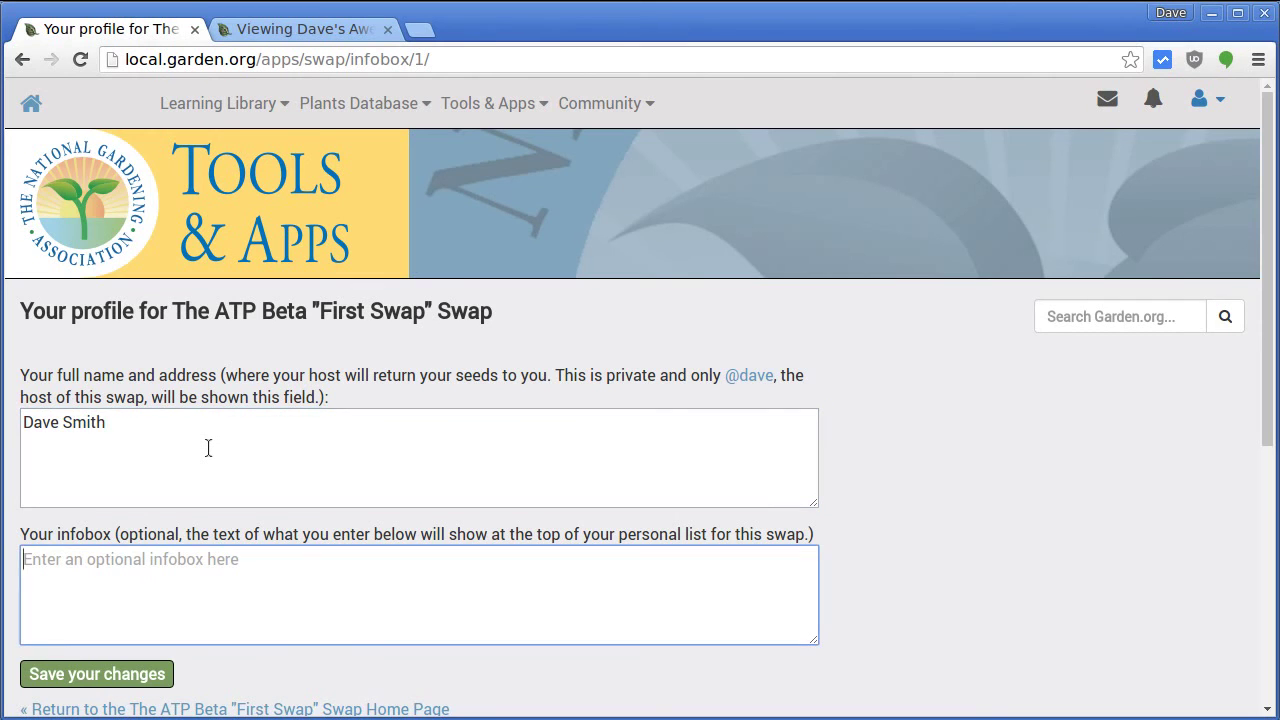
text(123 Main St)
key(Return)
text(Anyot)
key(BackSpace)
text(town, TX 75708)
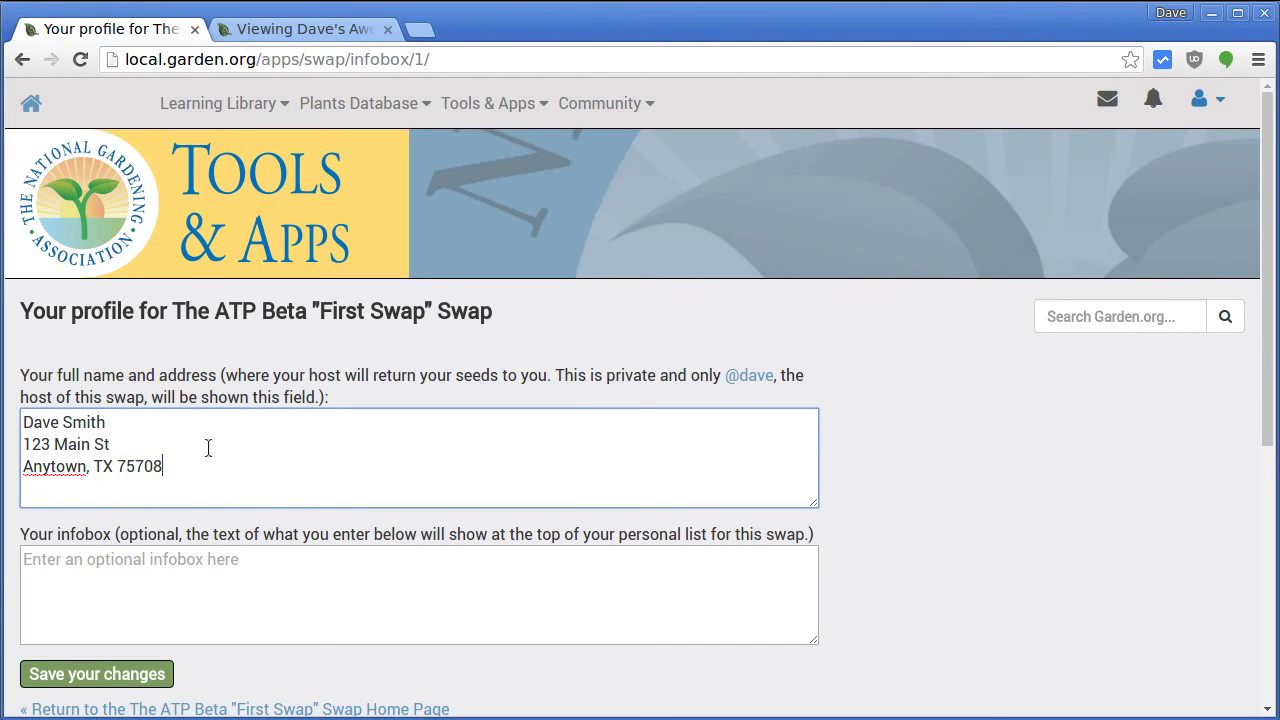
Step: Enter "My seeds are awesome, please take what you want." as the profile's infobox text and save the changes
click(134, 596)
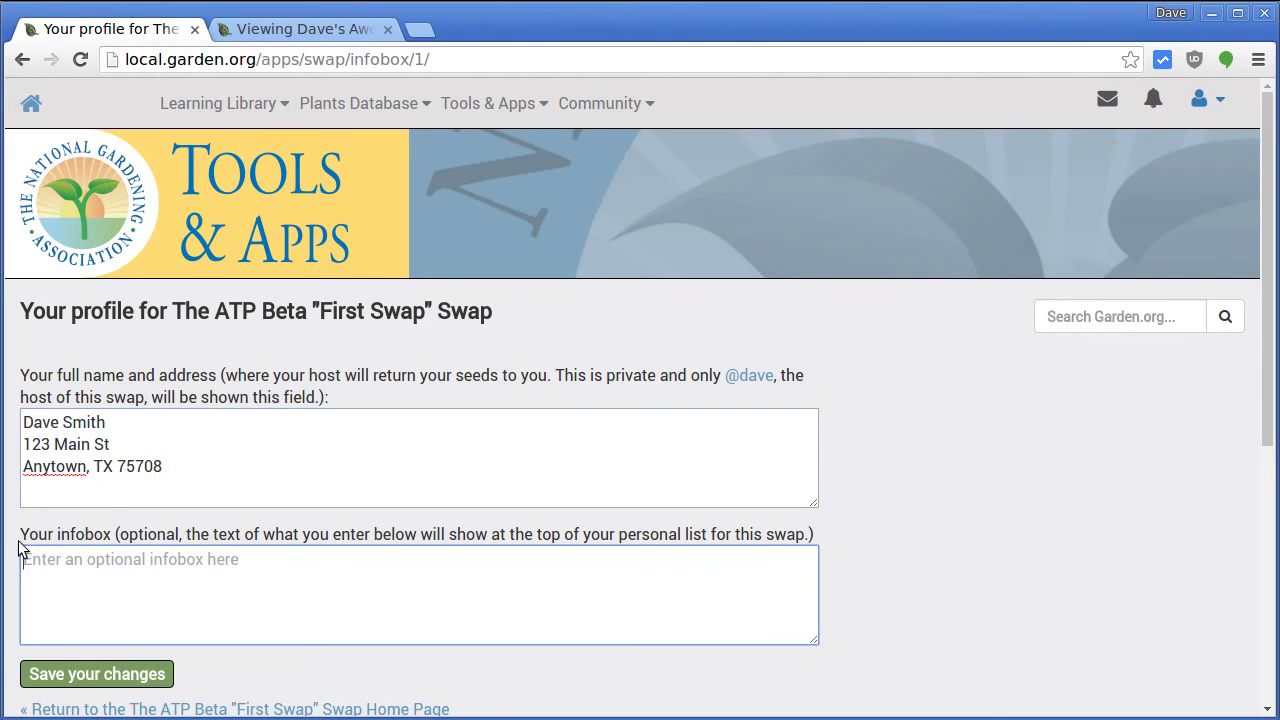
drag(18, 540, 851, 529)
click(642, 601)
text(My seeds are awesome, please)
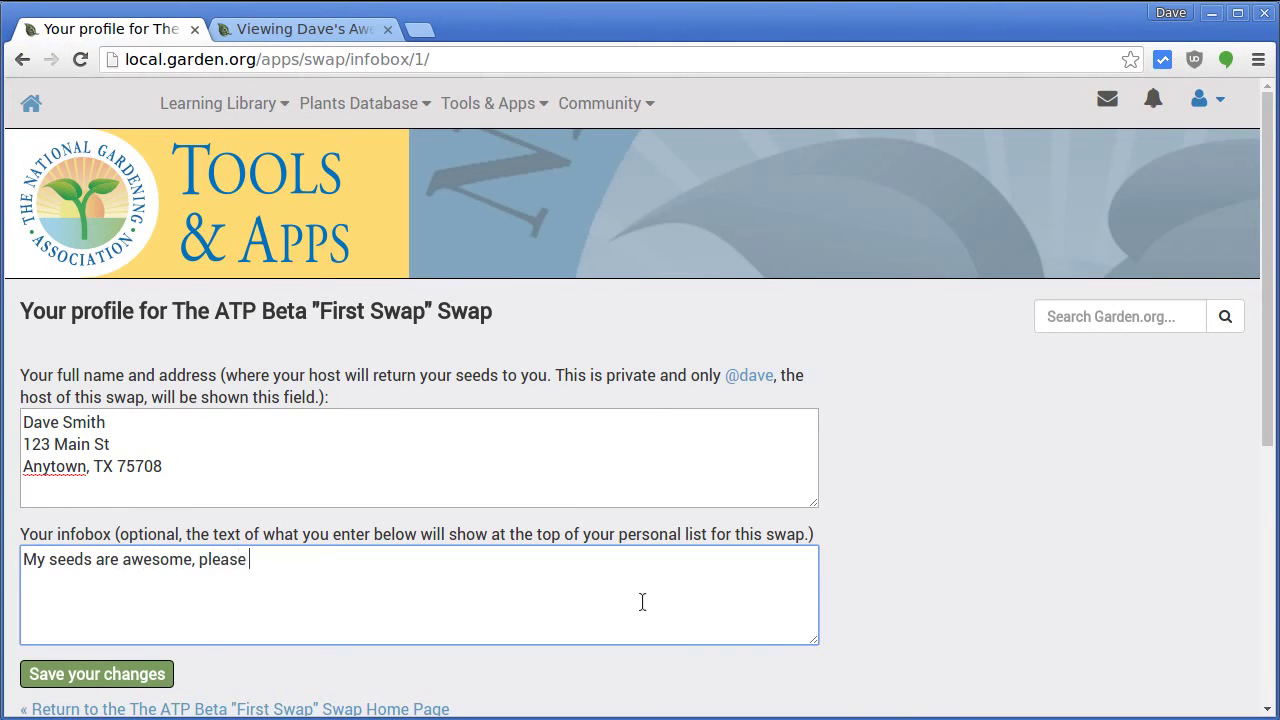
text( take what you want.)
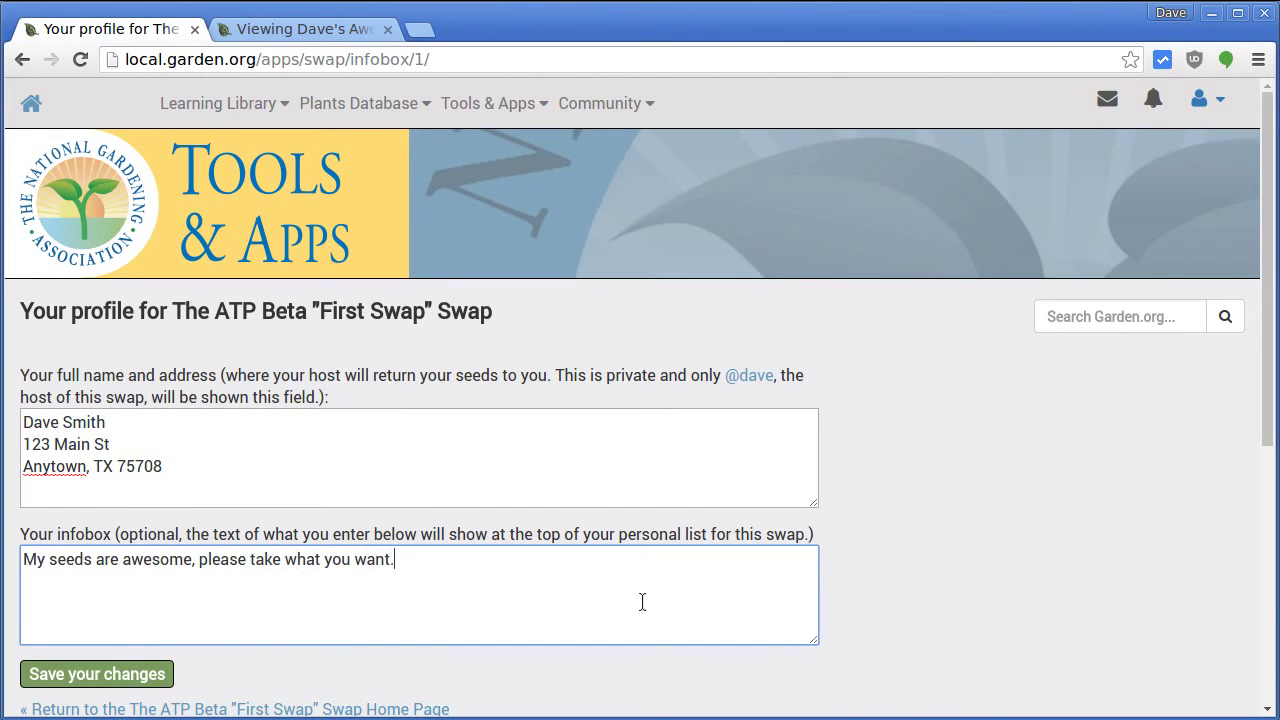
click(190, 682)
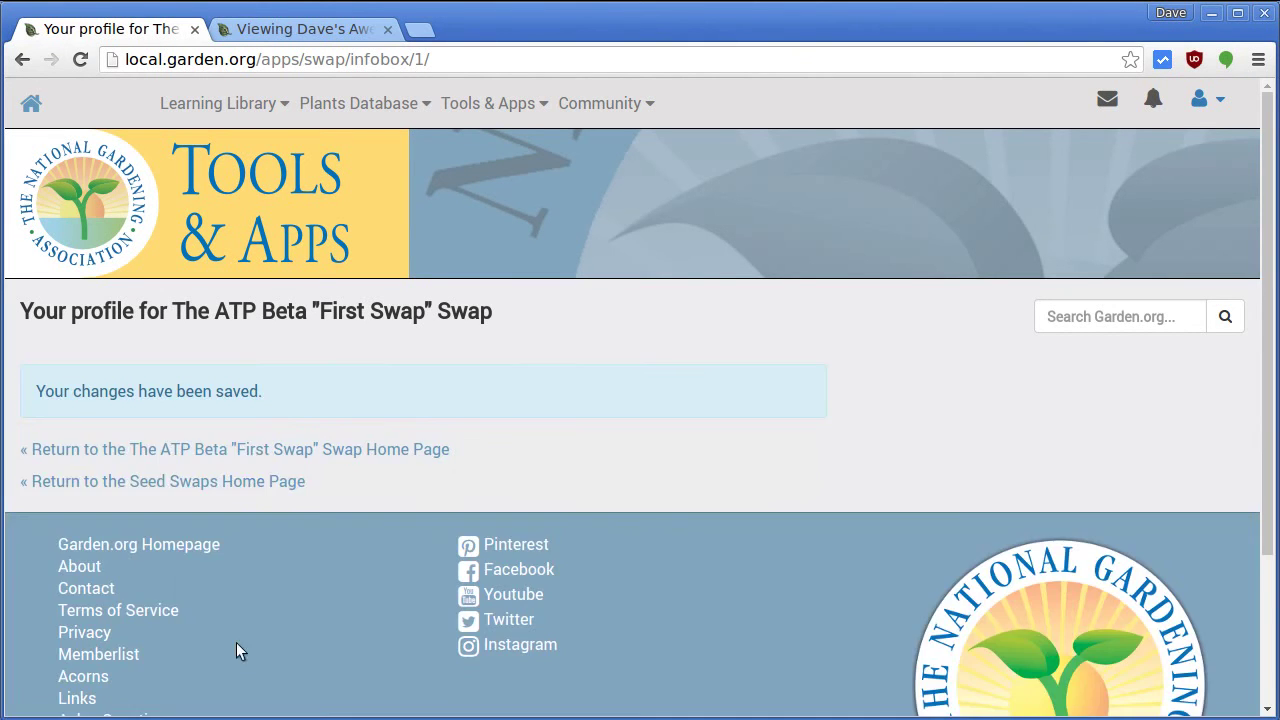
Step: Return to the swap's home page, open its full tradelist and filter it to items only from member drw
click(179, 449)
scroll(171, 466, down, 3)
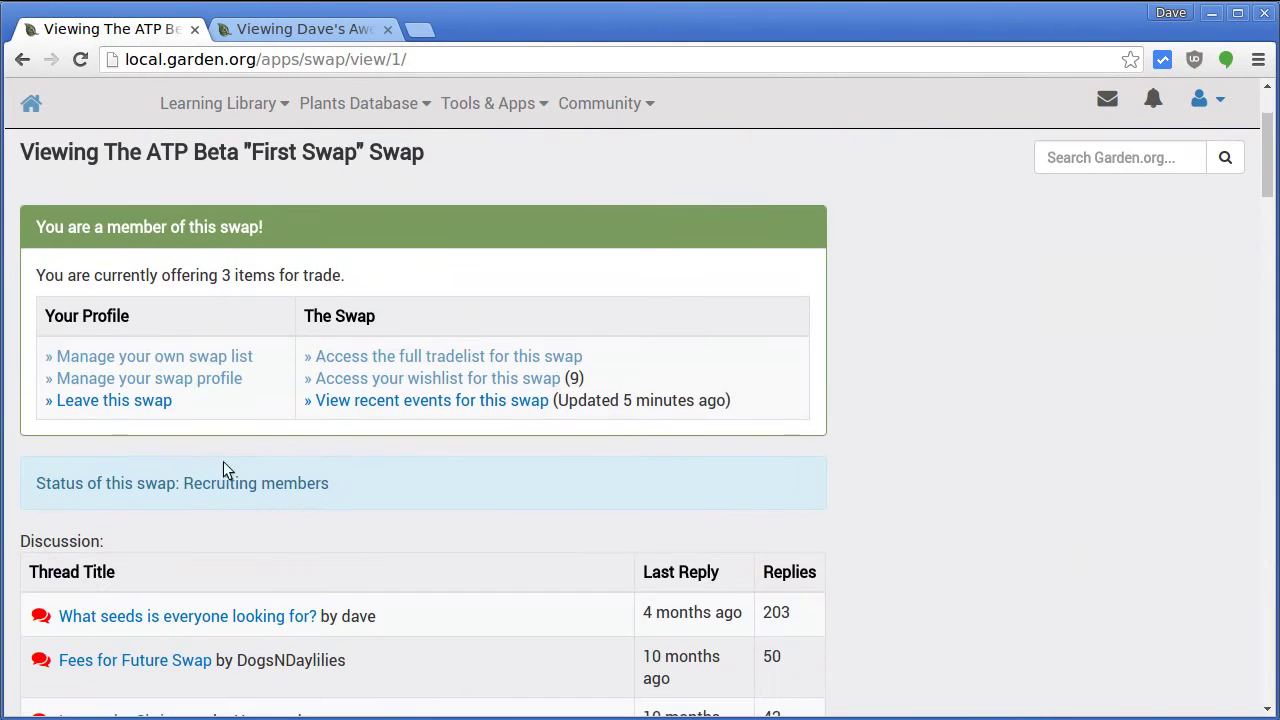
click(318, 356)
click(98, 411)
key(d)
key(d)
key(d)
key(d)
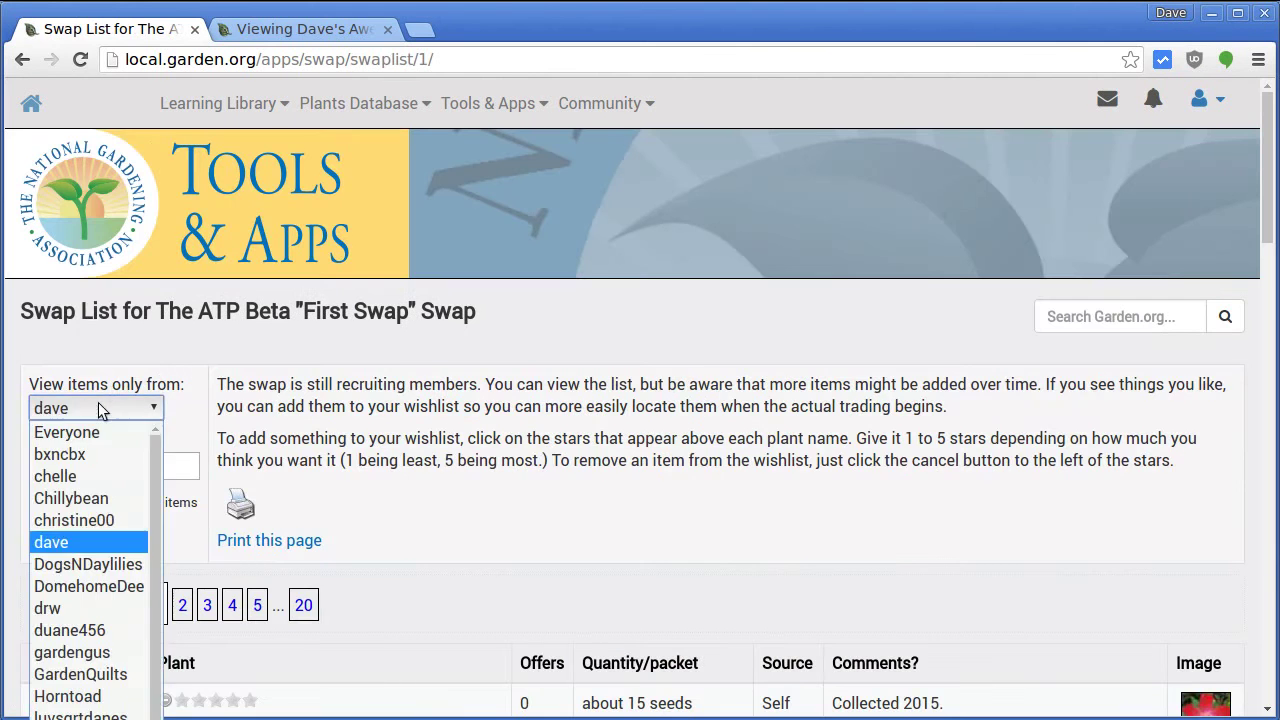
key(Return)
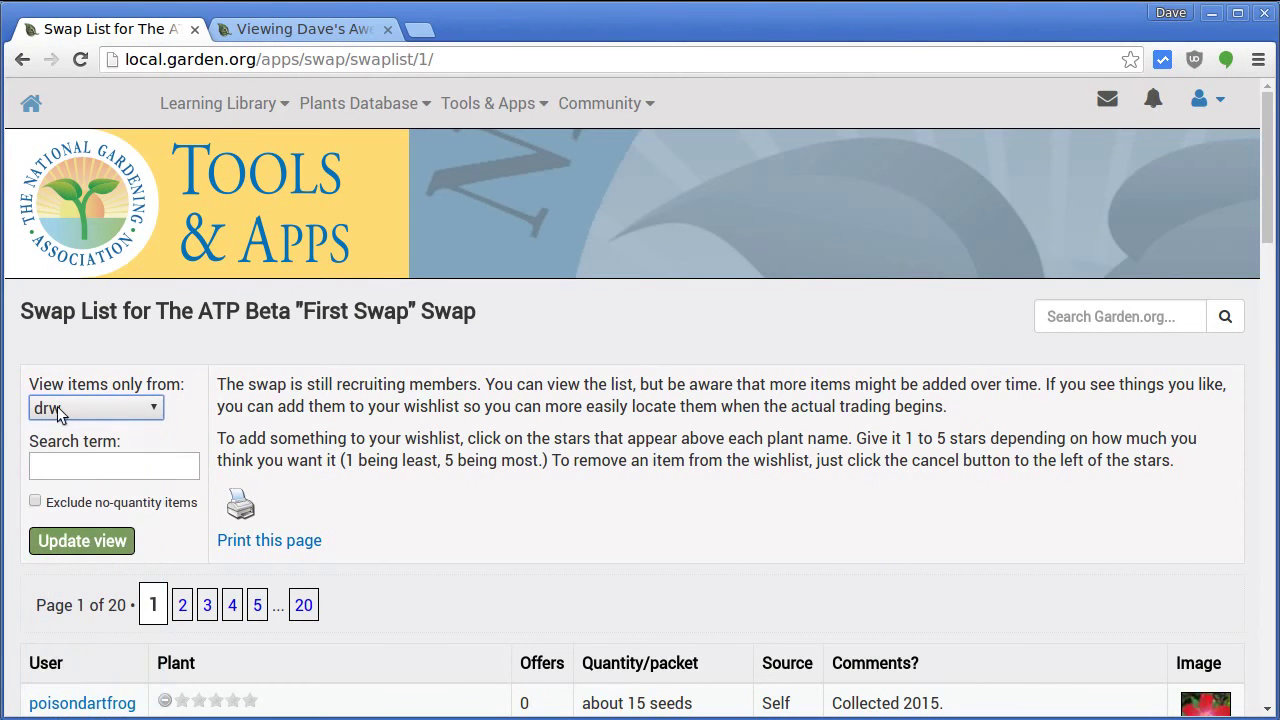
click(83, 532)
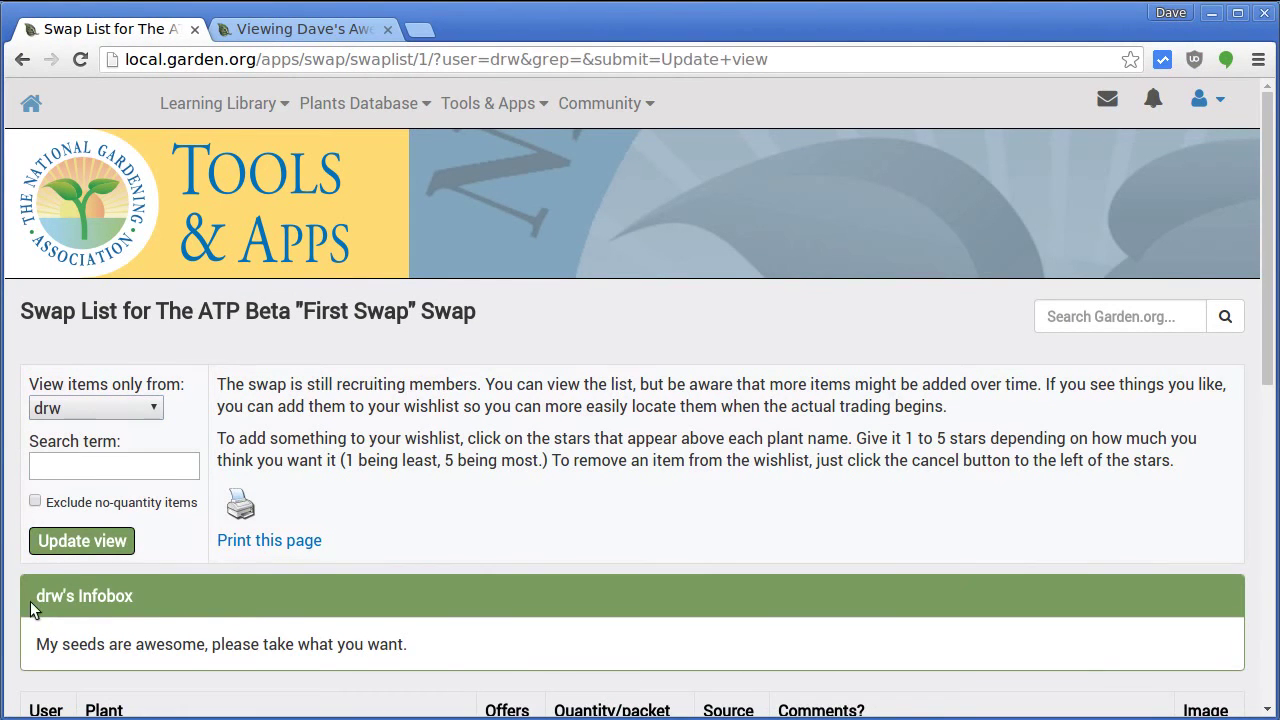
Step: Highlight the infobox above drw's seed list and review how it is presented to other members
drag(33, 610, 467, 665)
click(153, 645)
scroll(357, 600, down, 2)
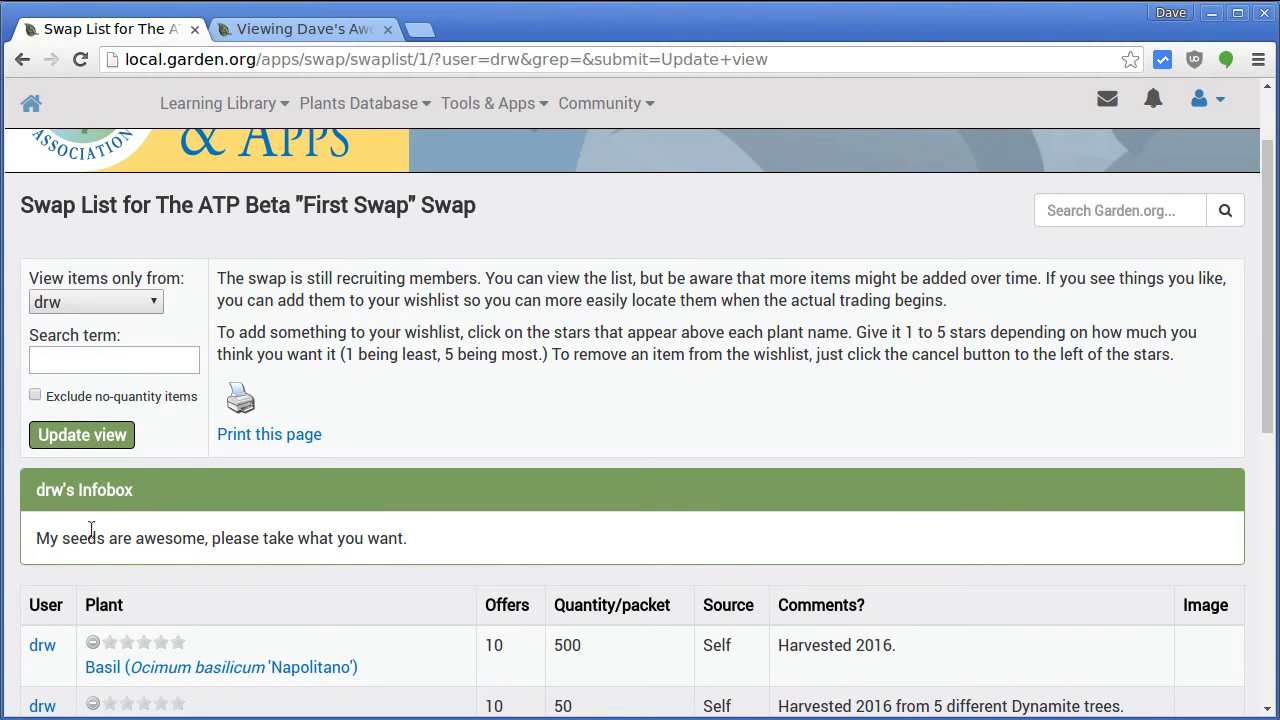
scroll(254, 541, up, 2)
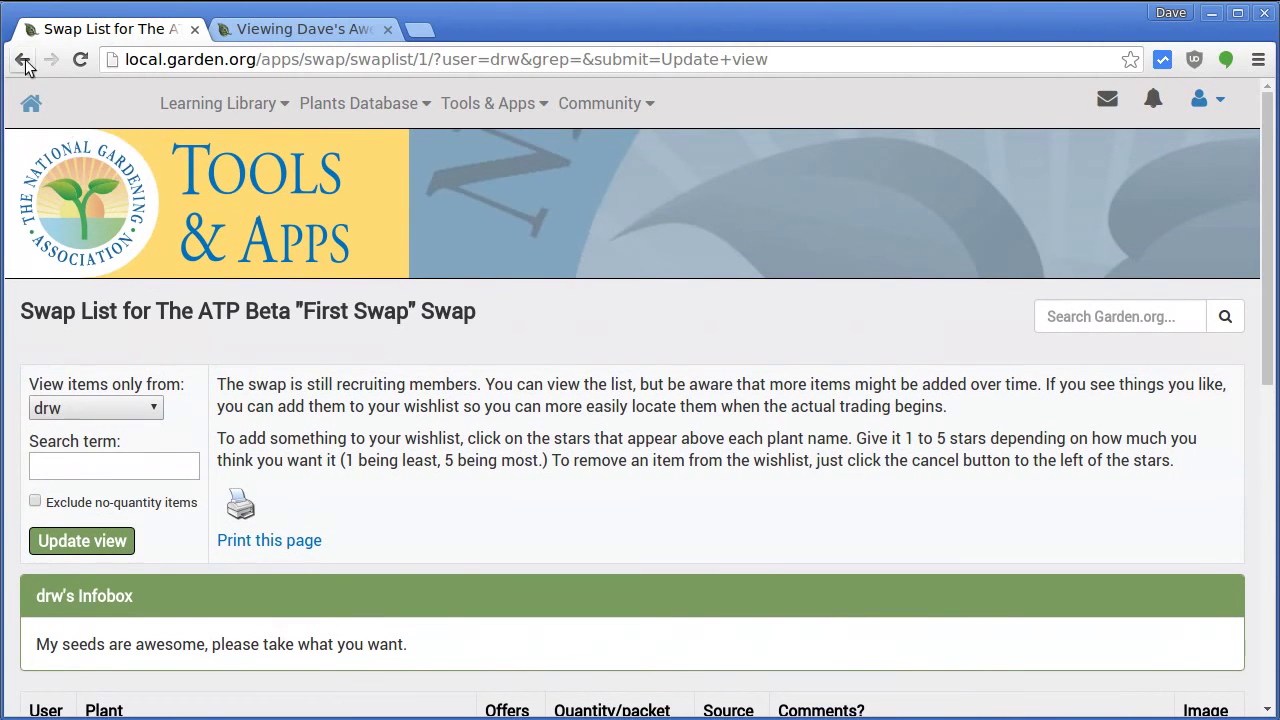
Step: Go back to the swap's home page and highlight the wishlist entry and the update time of the recent events
click(22, 60)
scroll(300, 490, down, 5)
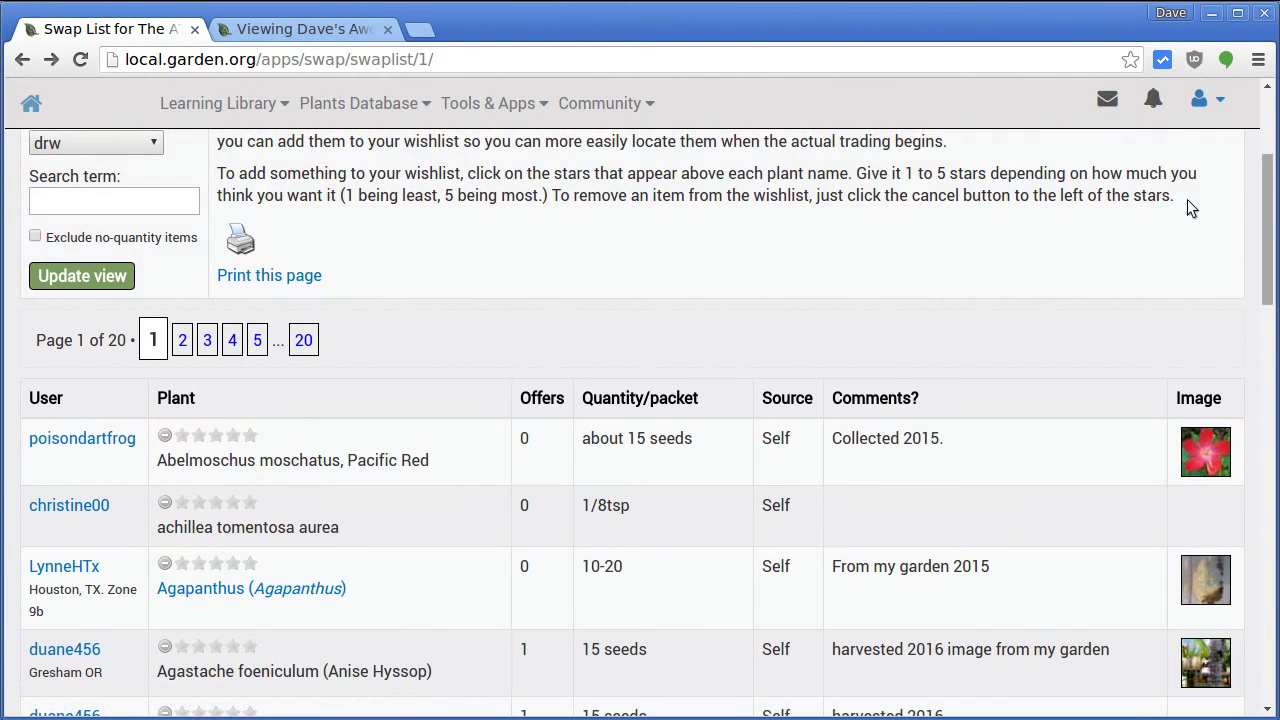
click(22, 60)
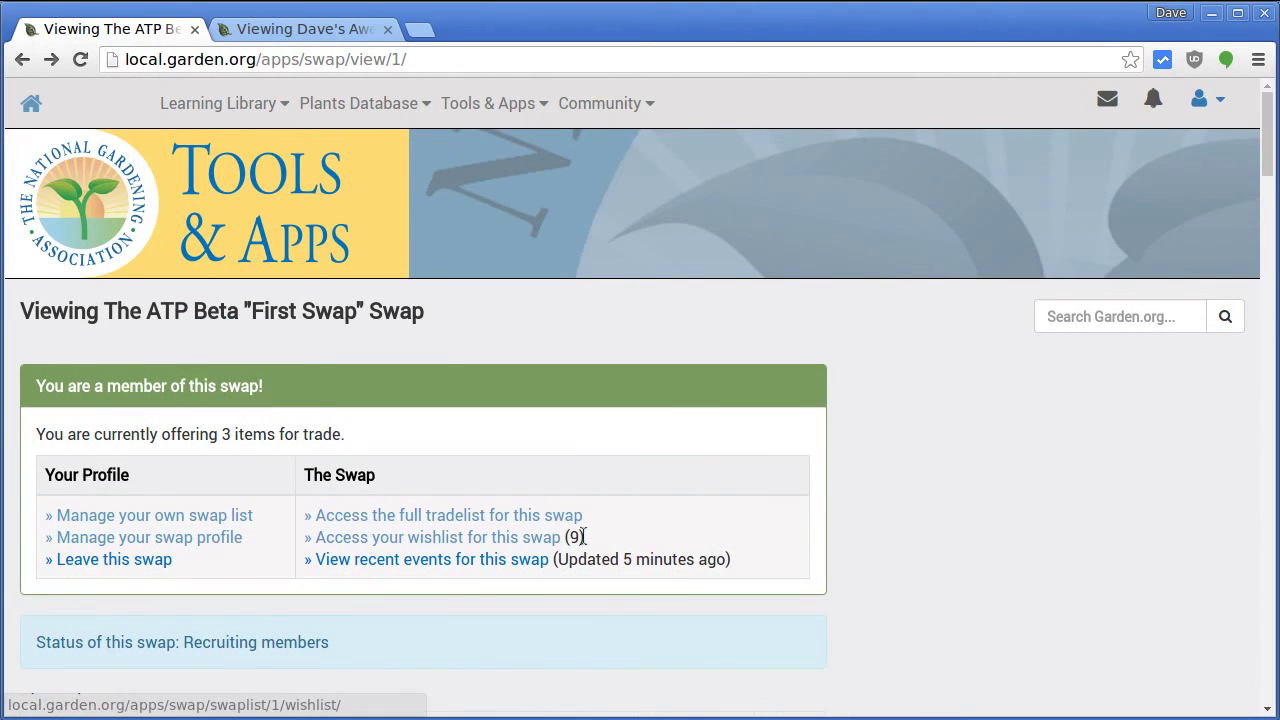
drag(591, 538, 305, 534)
click(590, 562)
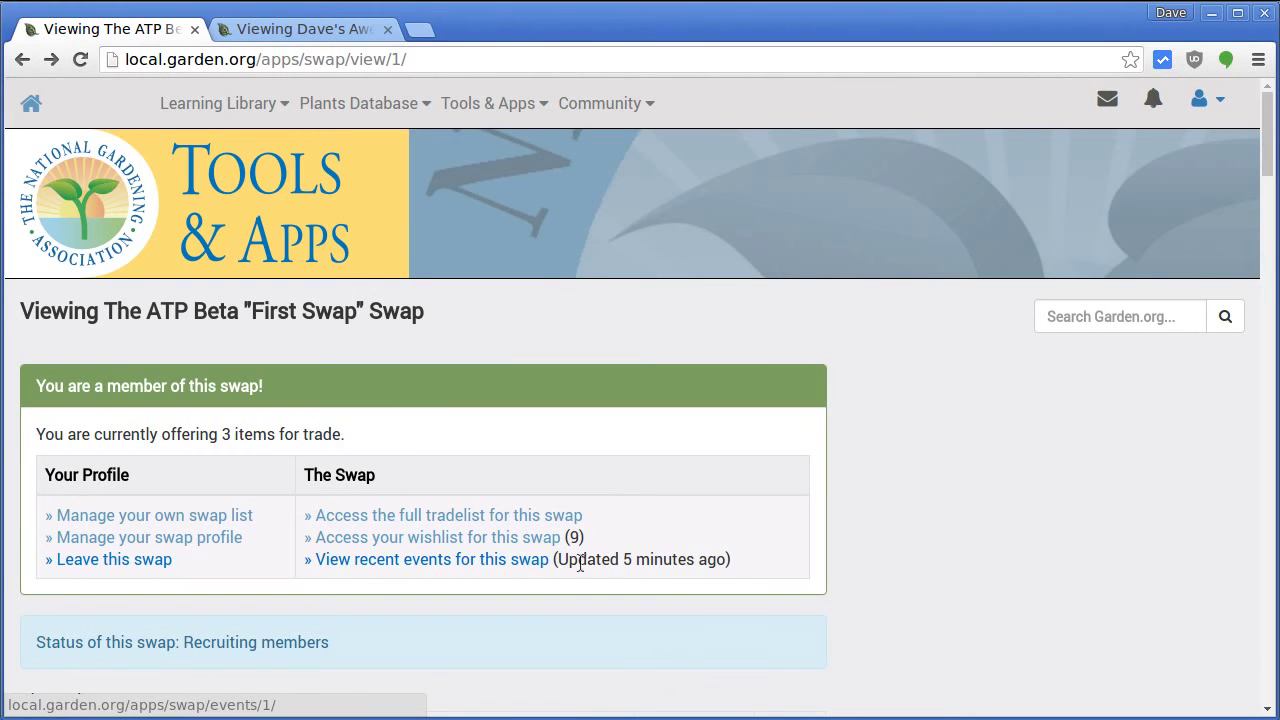
drag(751, 563, 548, 588)
Step: Open the swap's recent events and highlight the added Daylily Primal Scream X Stella D'Oro item
click(470, 568)
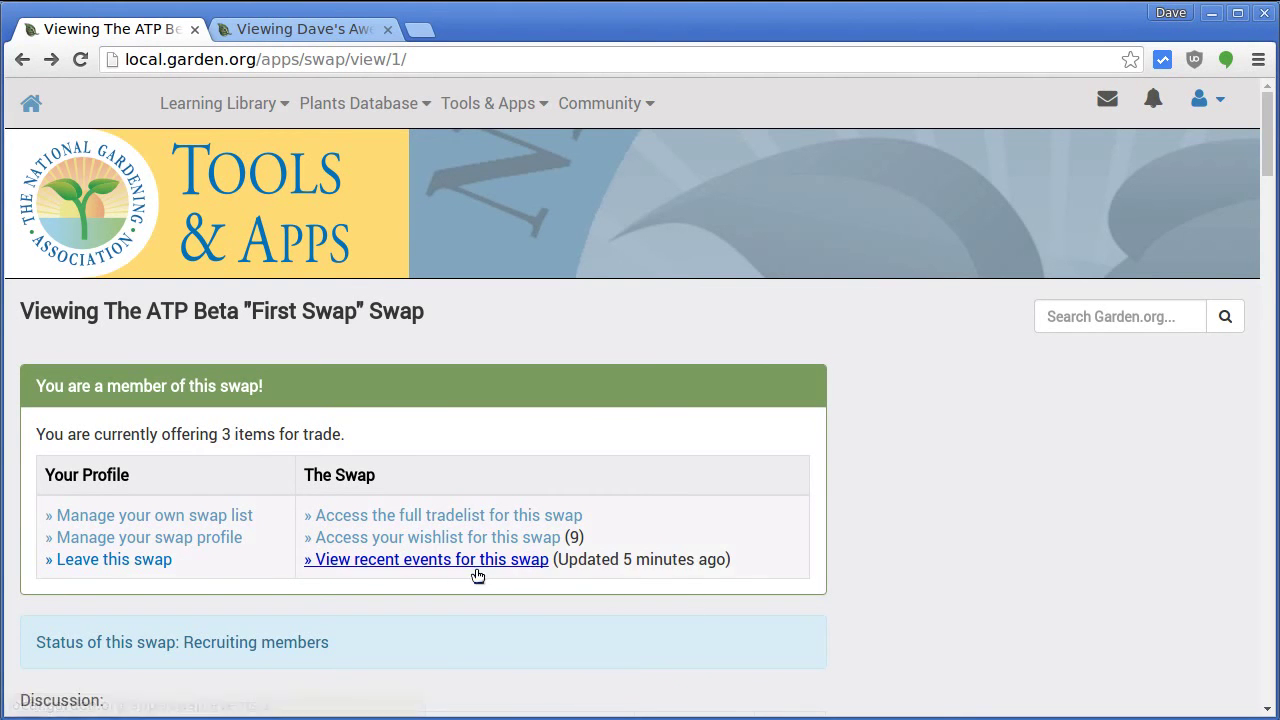
scroll(296, 510, down, 4)
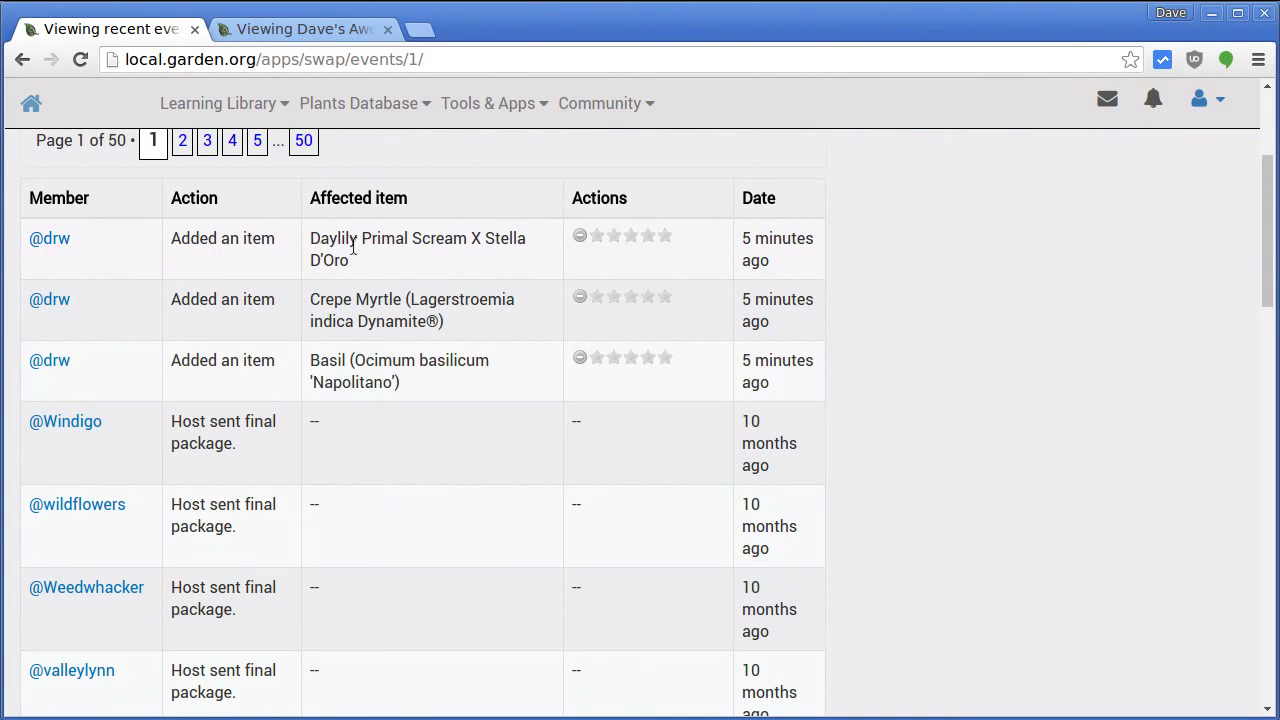
drag(313, 243, 477, 271)
click(477, 271)
scroll(337, 289, up, 2)
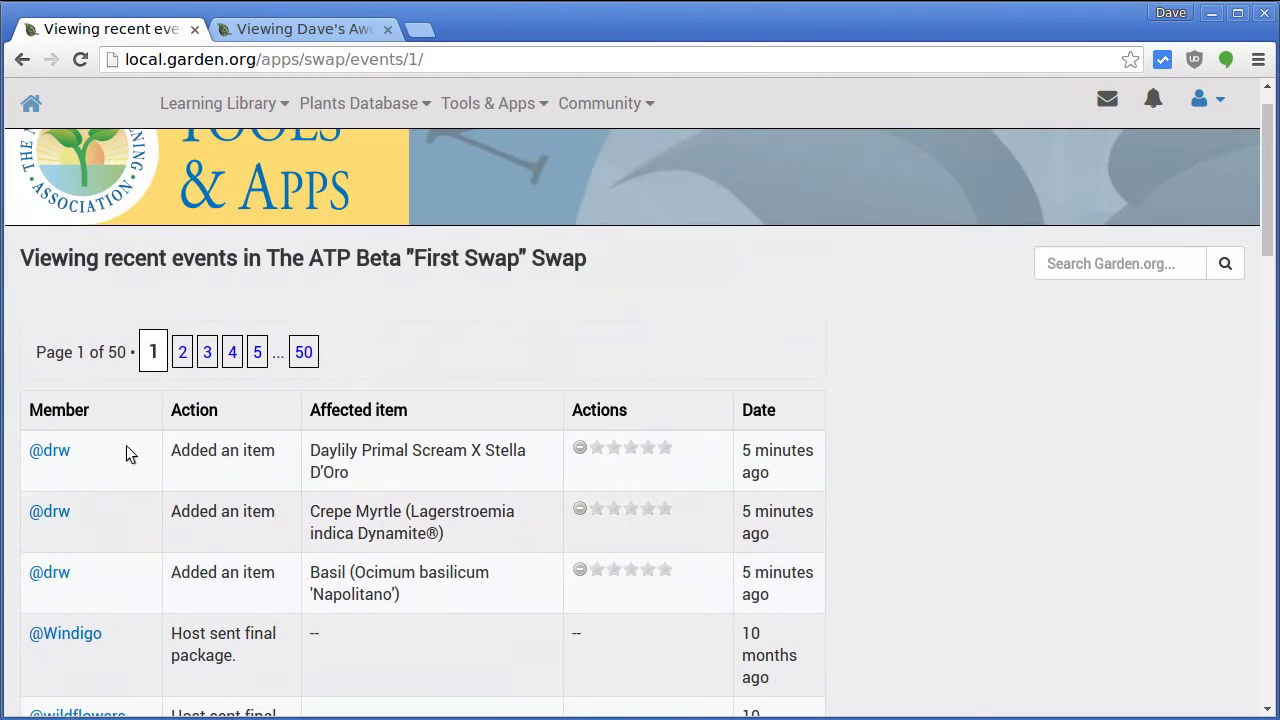
Step: Wishlist the Daylily Primal Scream X Stella D'Oro with five stars and the Crepe Myrtle Dynamite with three stars
click(666, 457)
click(632, 512)
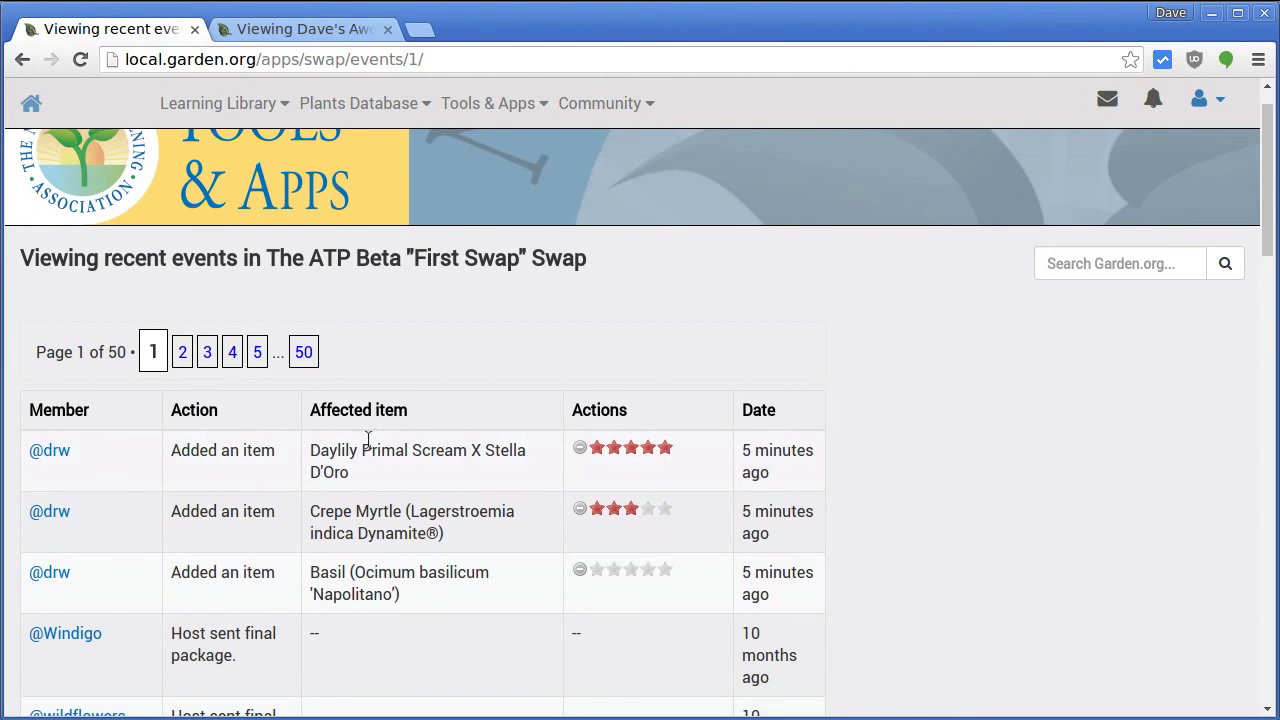
scroll(363, 443, down, 3)
scroll(363, 443, up, 4)
Step: Leave the recent events, go to the Seed Swaps overview and reopen the ATP Beta "First Swap" page from there
click(22, 60)
click(408, 517)
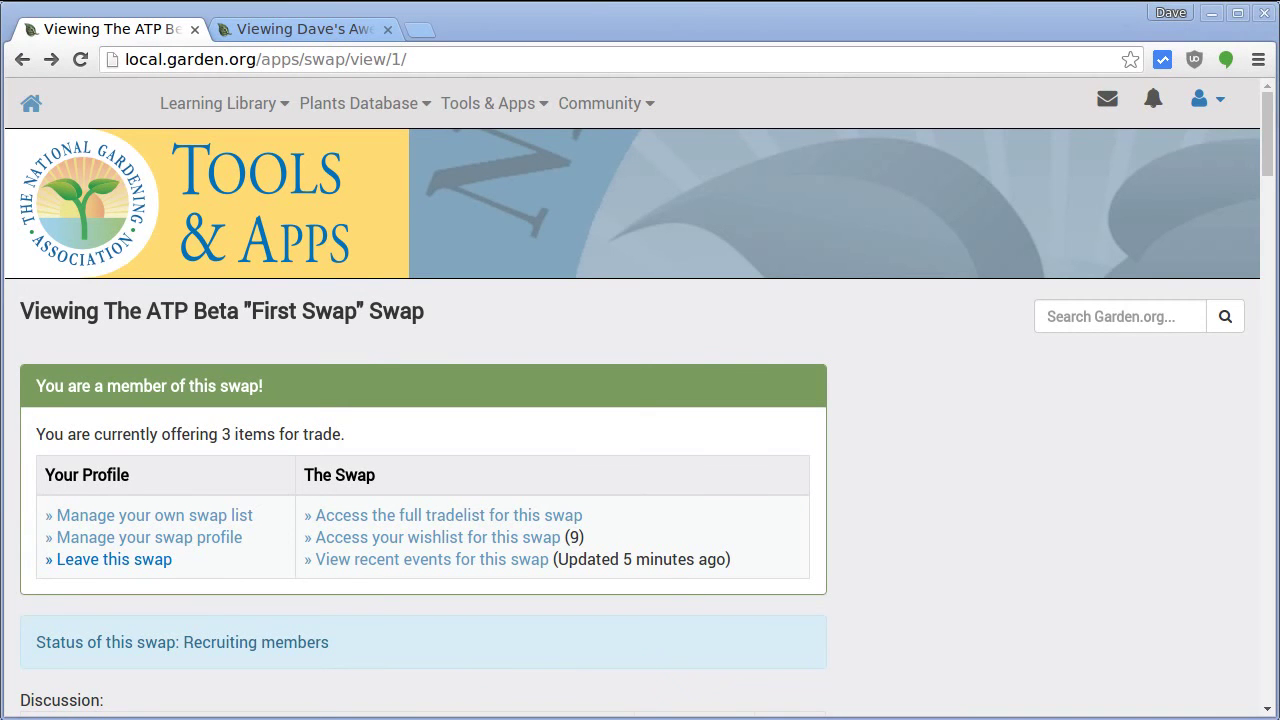
click(520, 105)
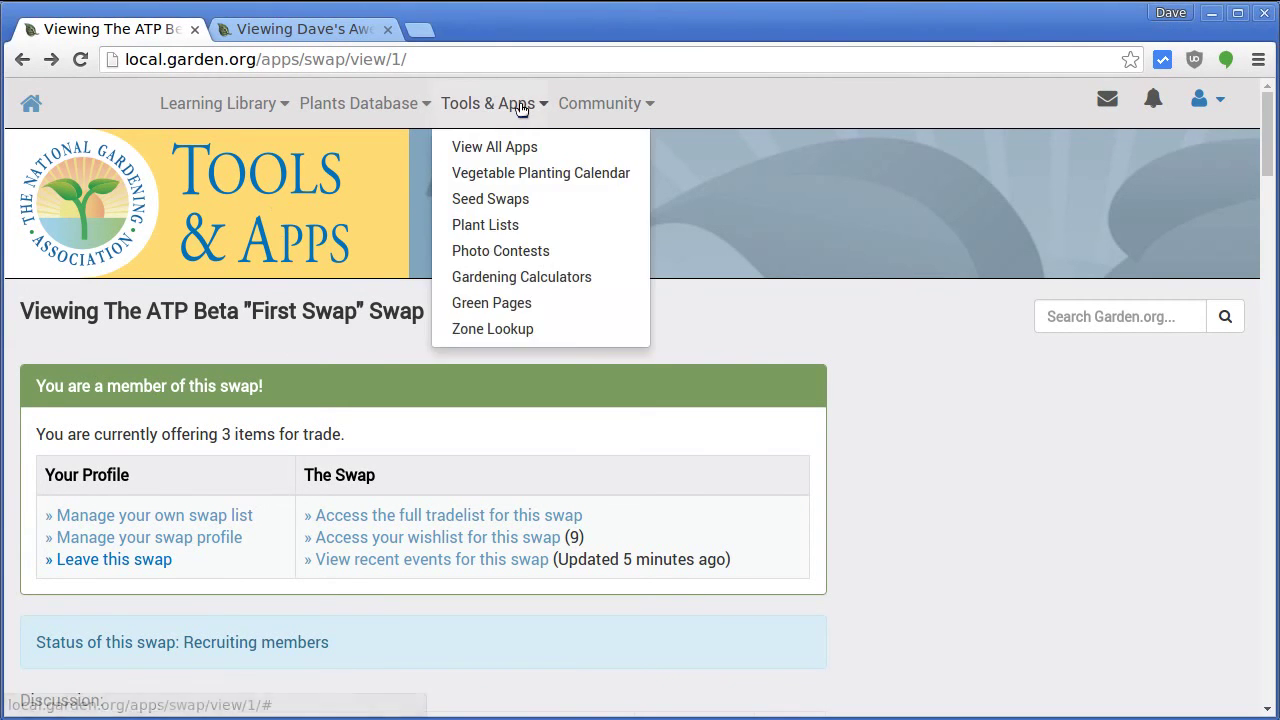
click(508, 215)
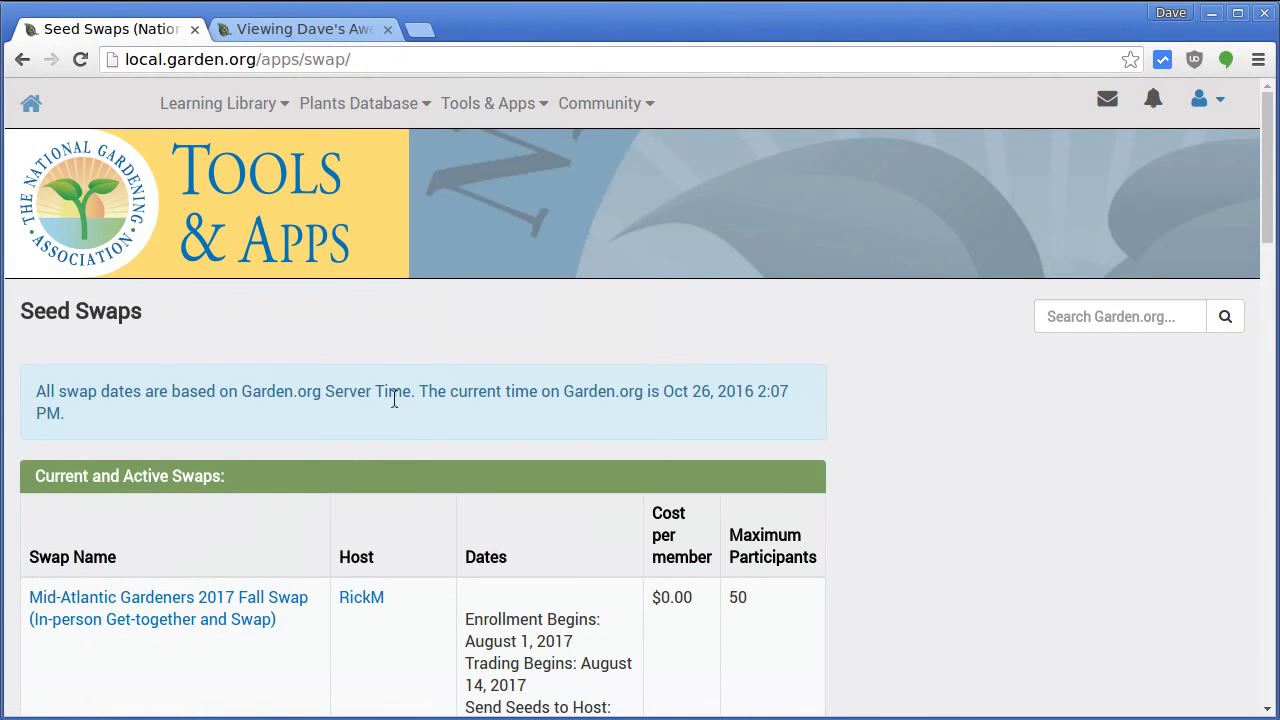
scroll(405, 424, down, 5)
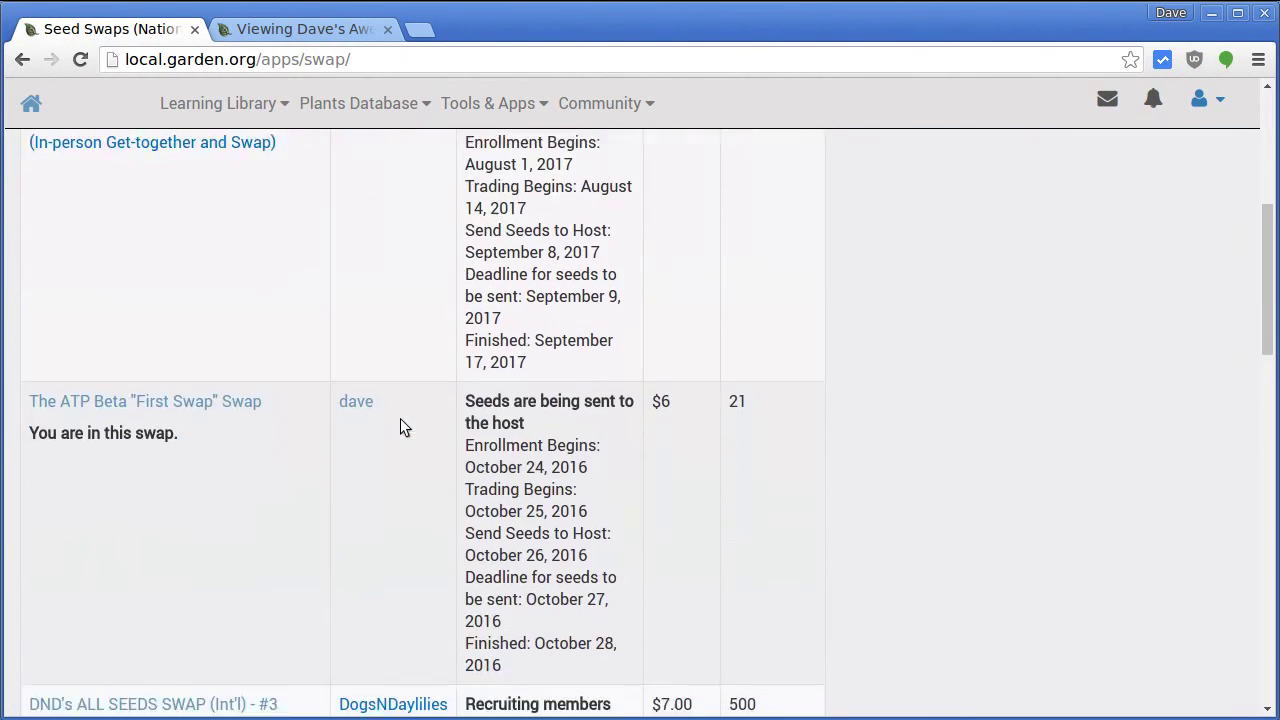
click(205, 405)
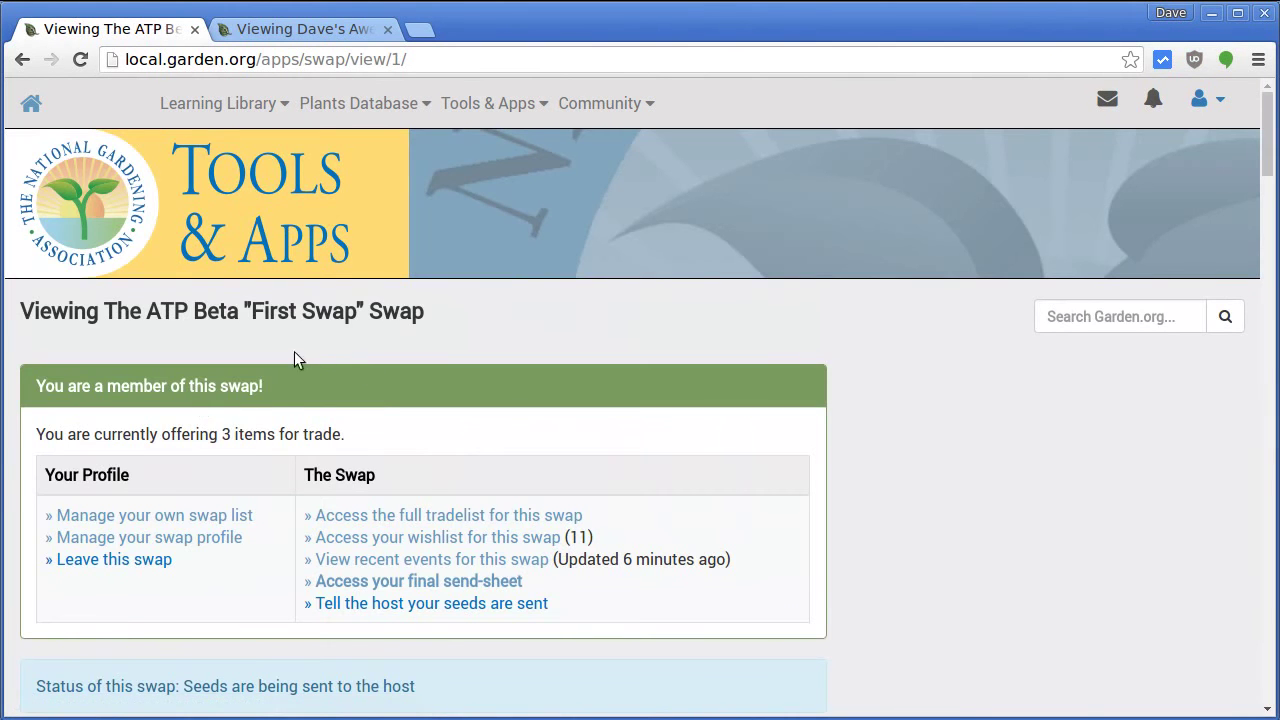
Step: Look over the ATP Beta "First Swap" page and highlight the line giving the swap's status
scroll(304, 468, down, 3)
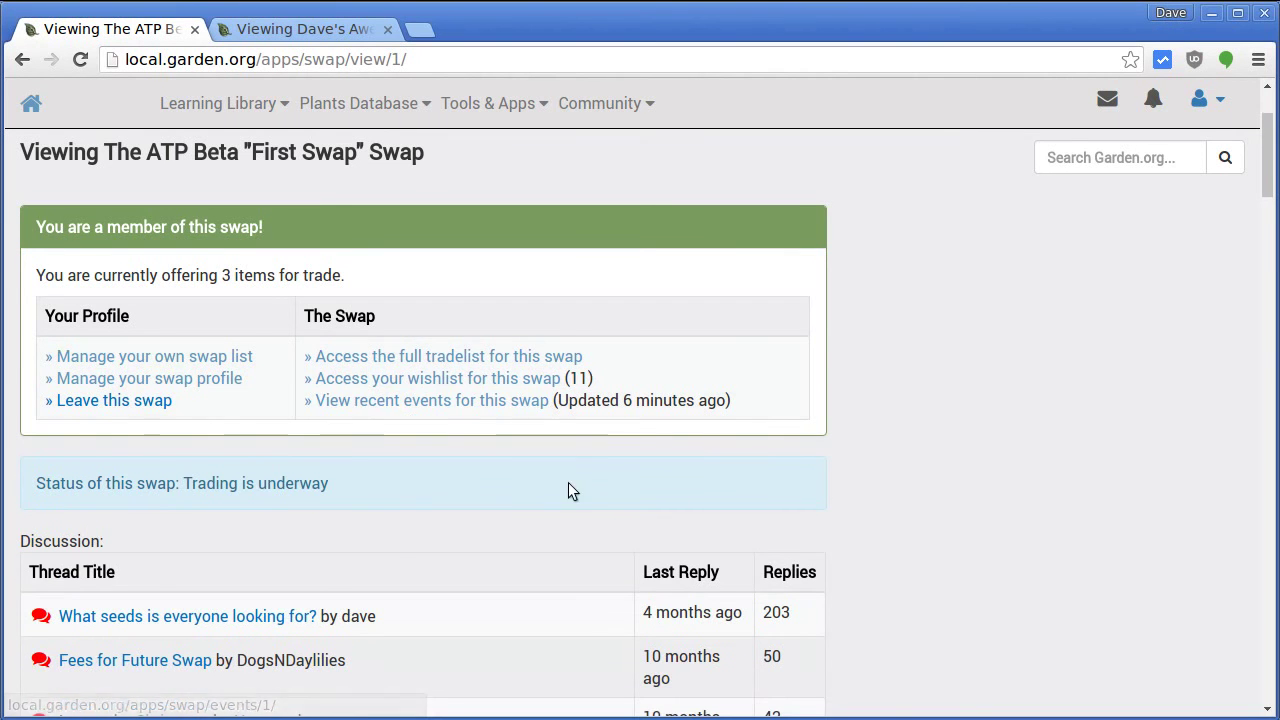
scroll(568, 517, up, 3)
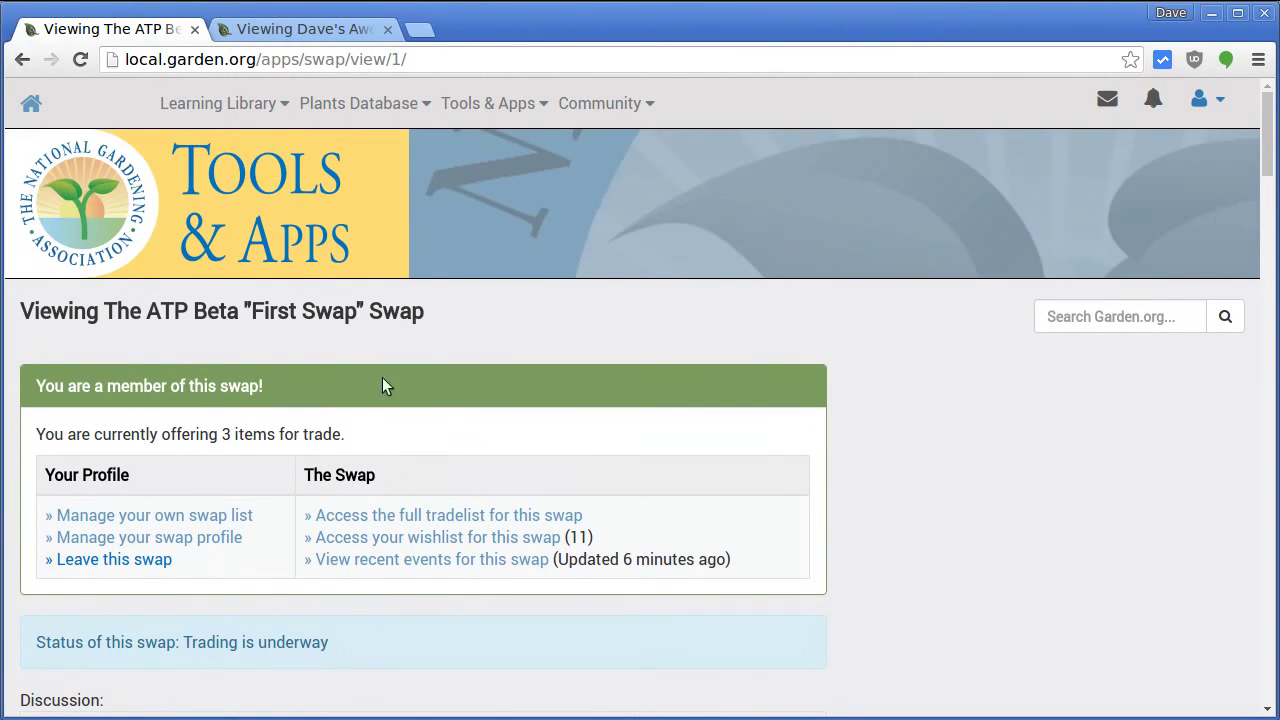
scroll(366, 449, down, 4)
drag(36, 430, 382, 428)
click(382, 428)
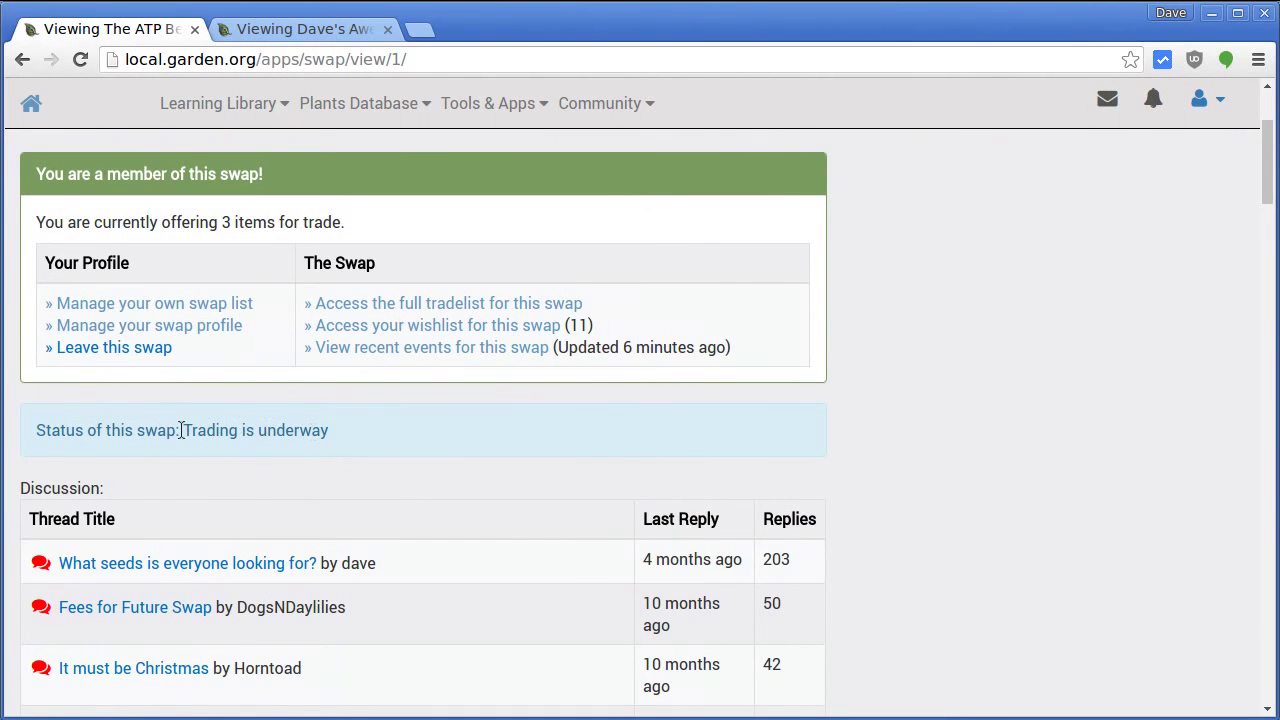
scroll(314, 370, up, 2)
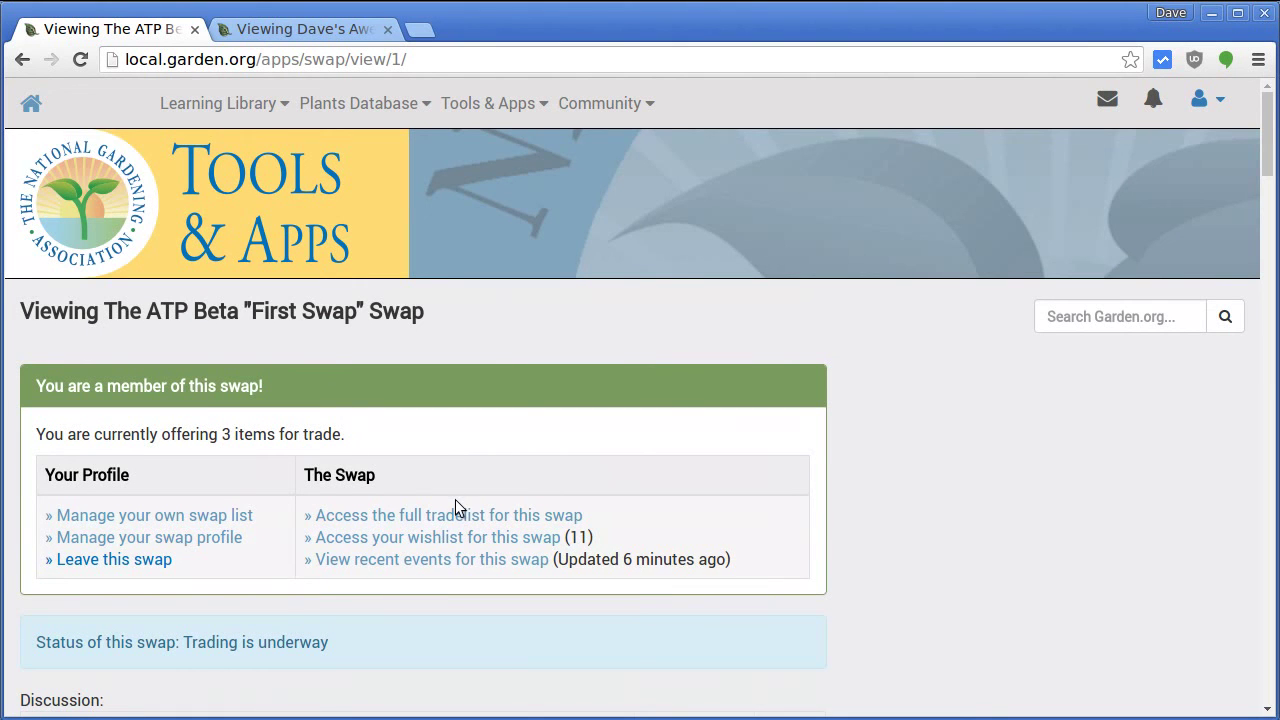
Step: Open the wishlist for this swap and look through its items for the ones carrying the dibs icon
scroll(393, 552, down, 3)
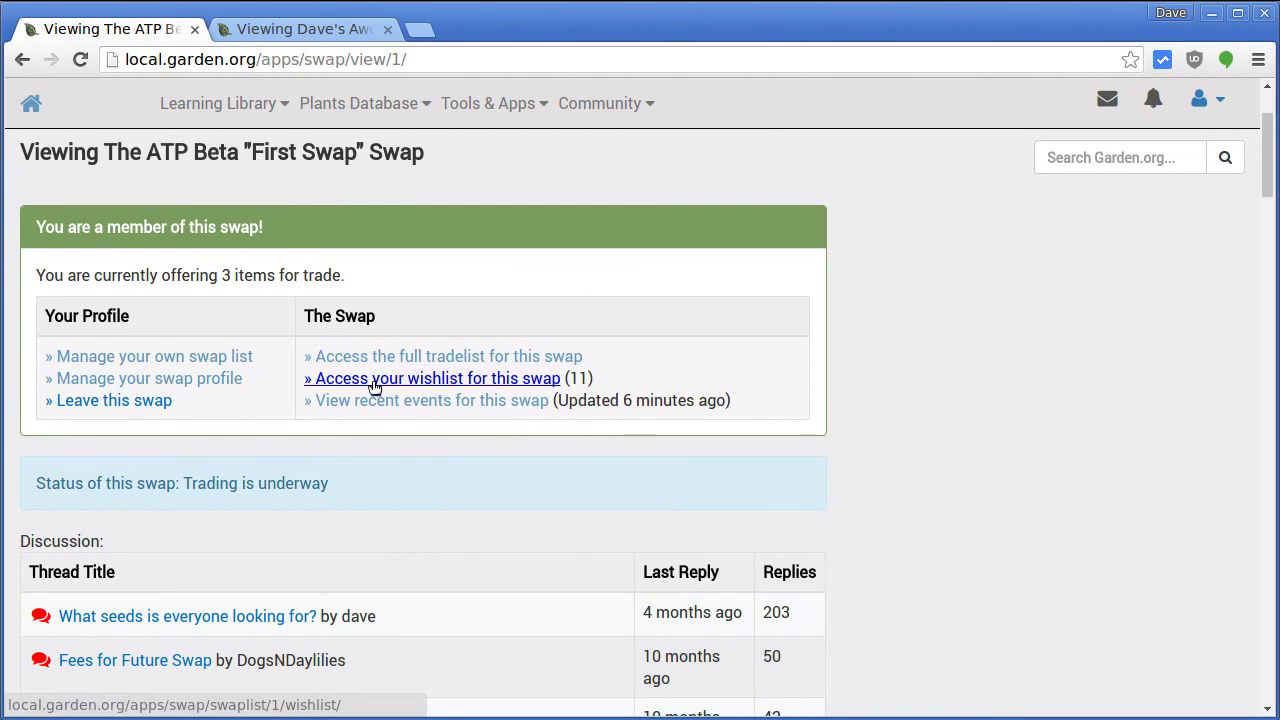
click(405, 384)
scroll(446, 500, down, 5)
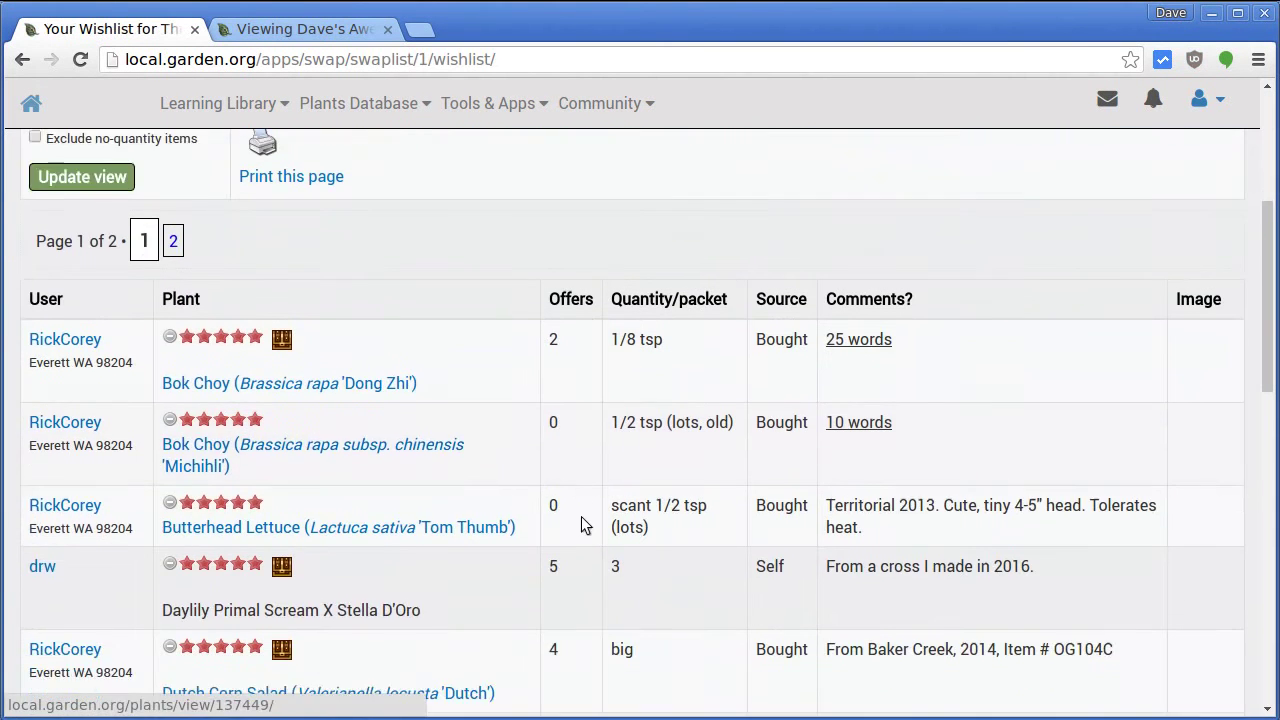
scroll(585, 525, down, 4)
scroll(509, 640, down, 2)
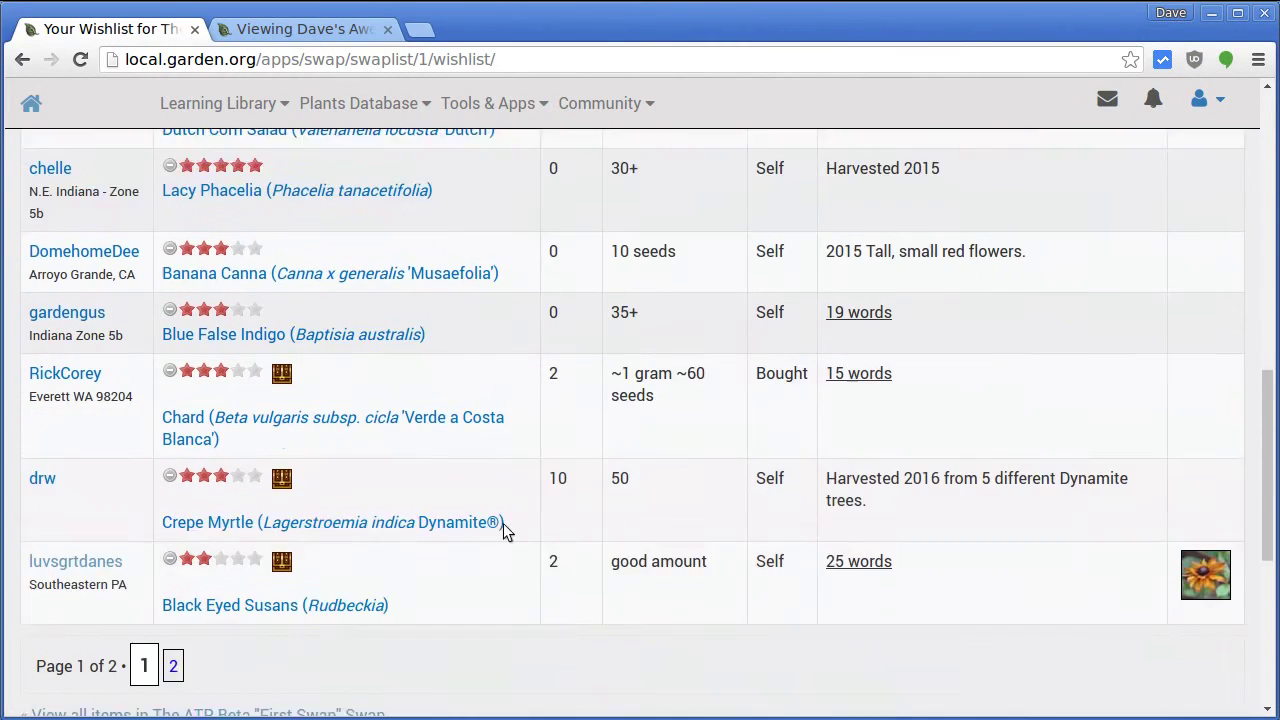
scroll(534, 537, up, 7)
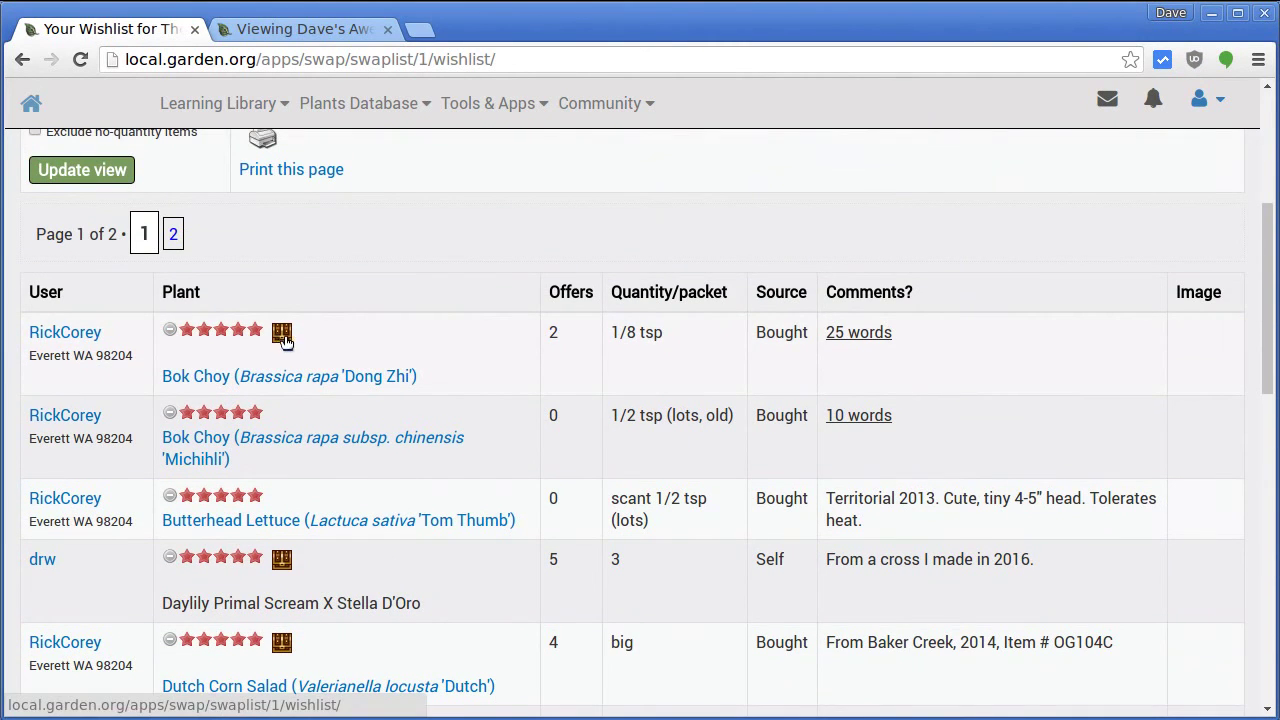
scroll(629, 405, up, 3)
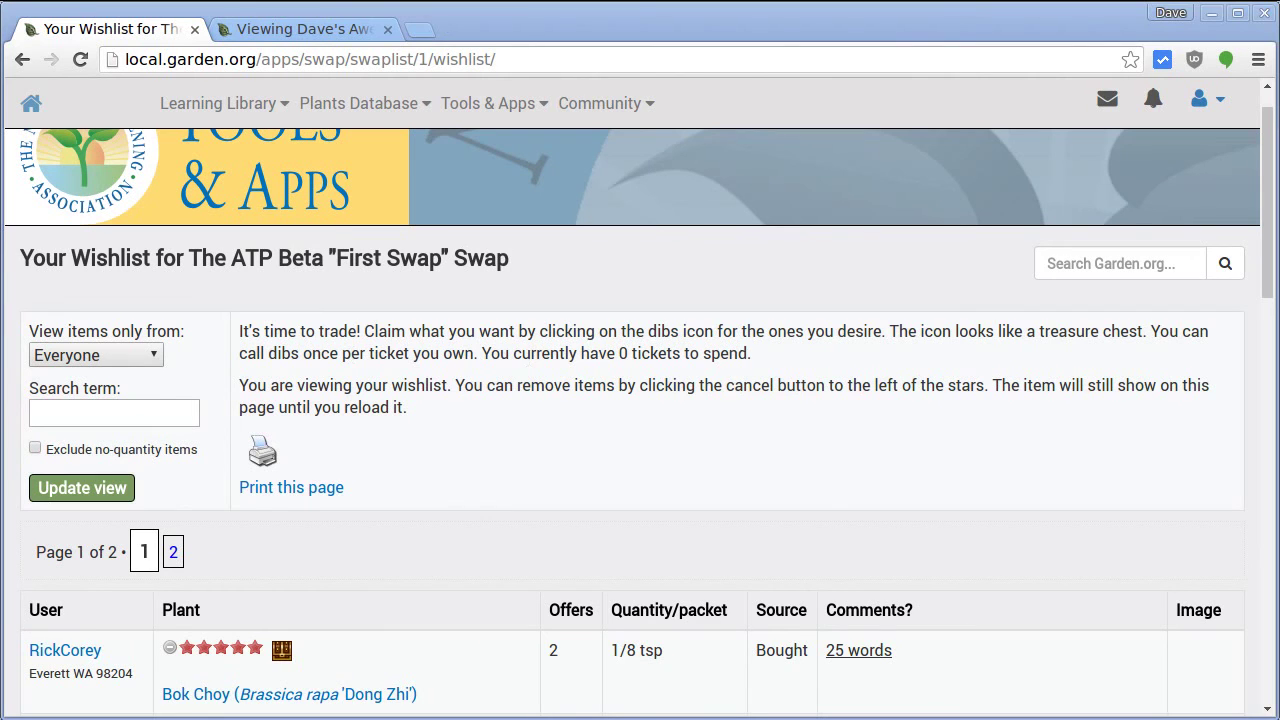
Step: Reload the wishlist and highlight the trading instructions and the sentence about tickets available to spend
key(F5)
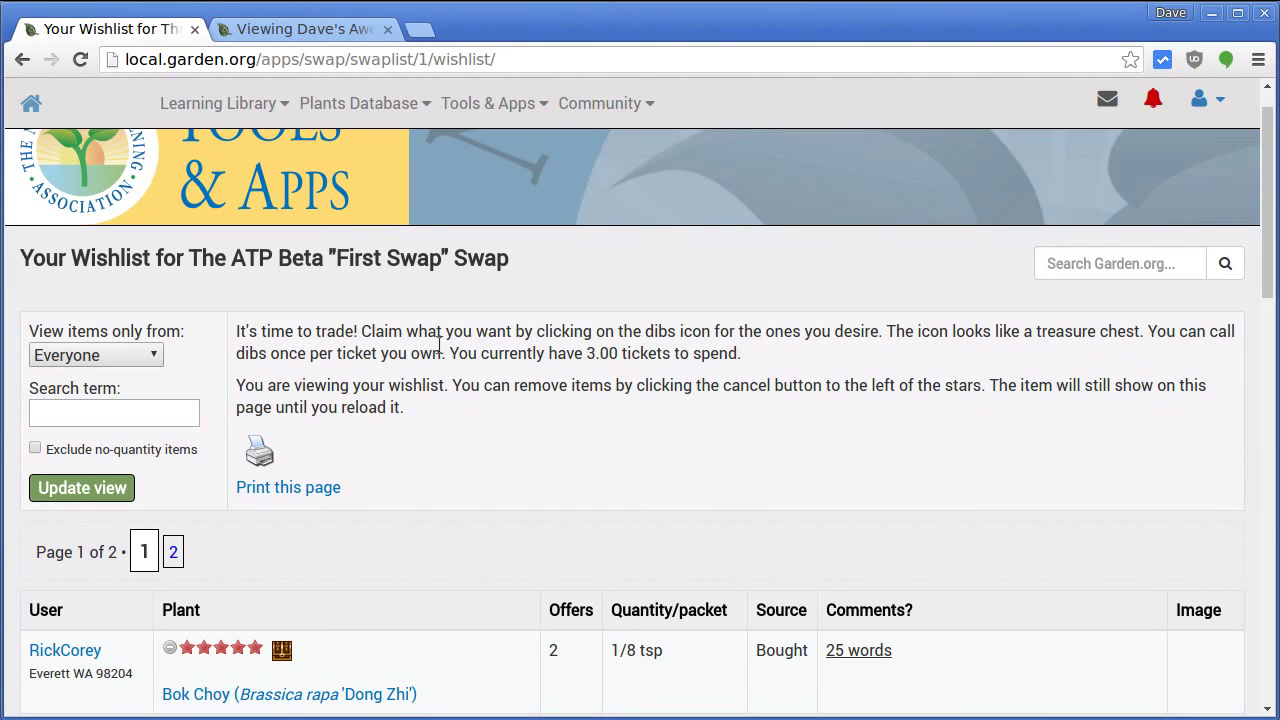
drag(237, 331, 711, 338)
click(576, 392)
drag(451, 356, 766, 350)
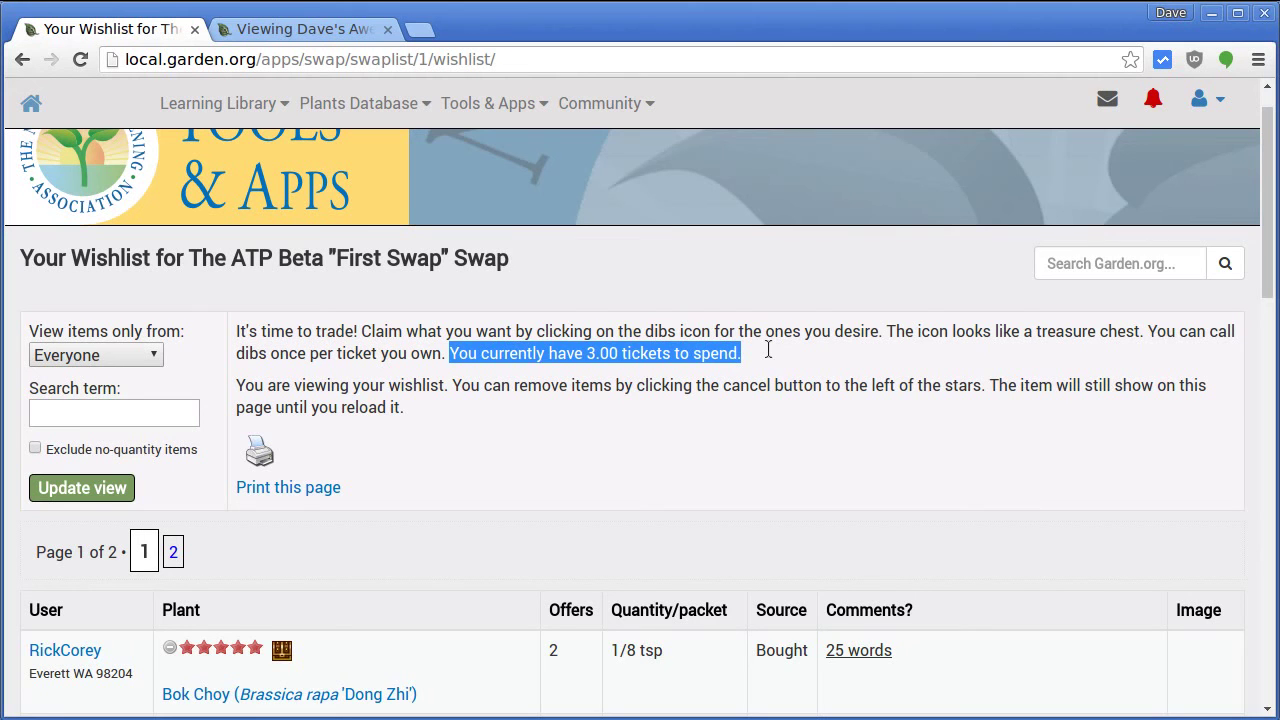
click(773, 361)
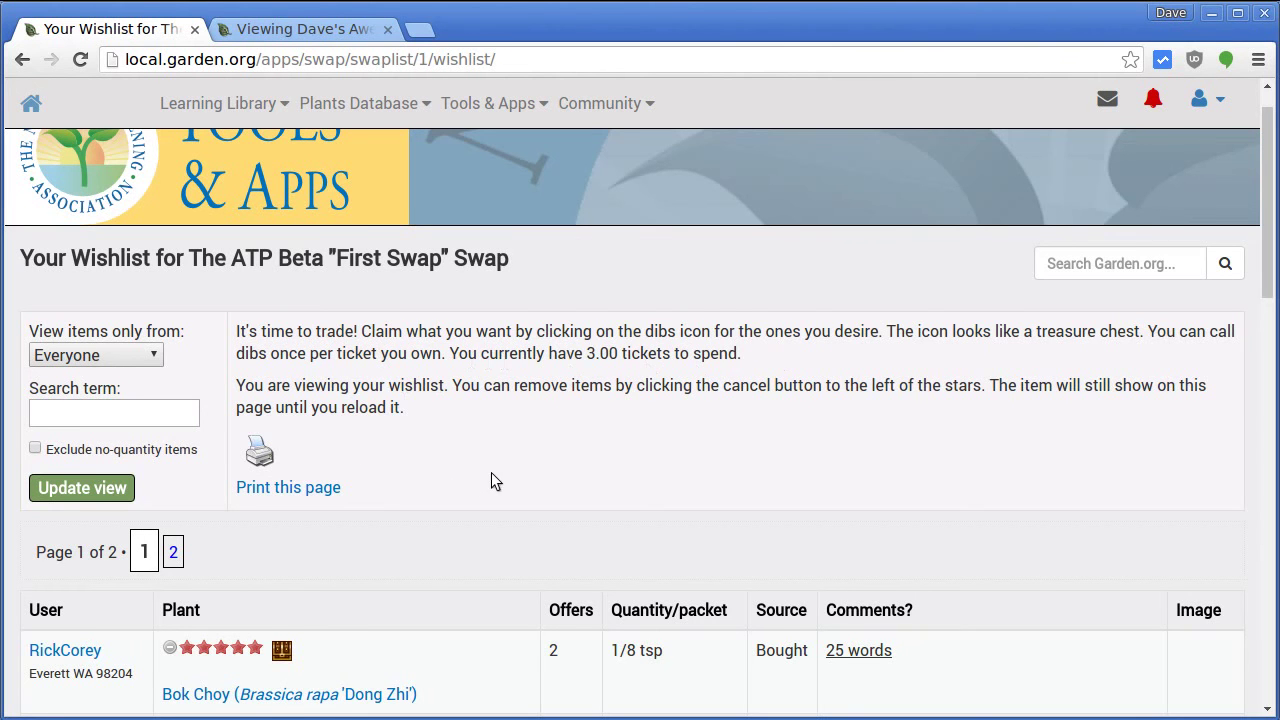
Step: Call dibs on the Bok Choy 'Dong Zhi' in the wishlist and confirm the request
scroll(491, 472, down, 3)
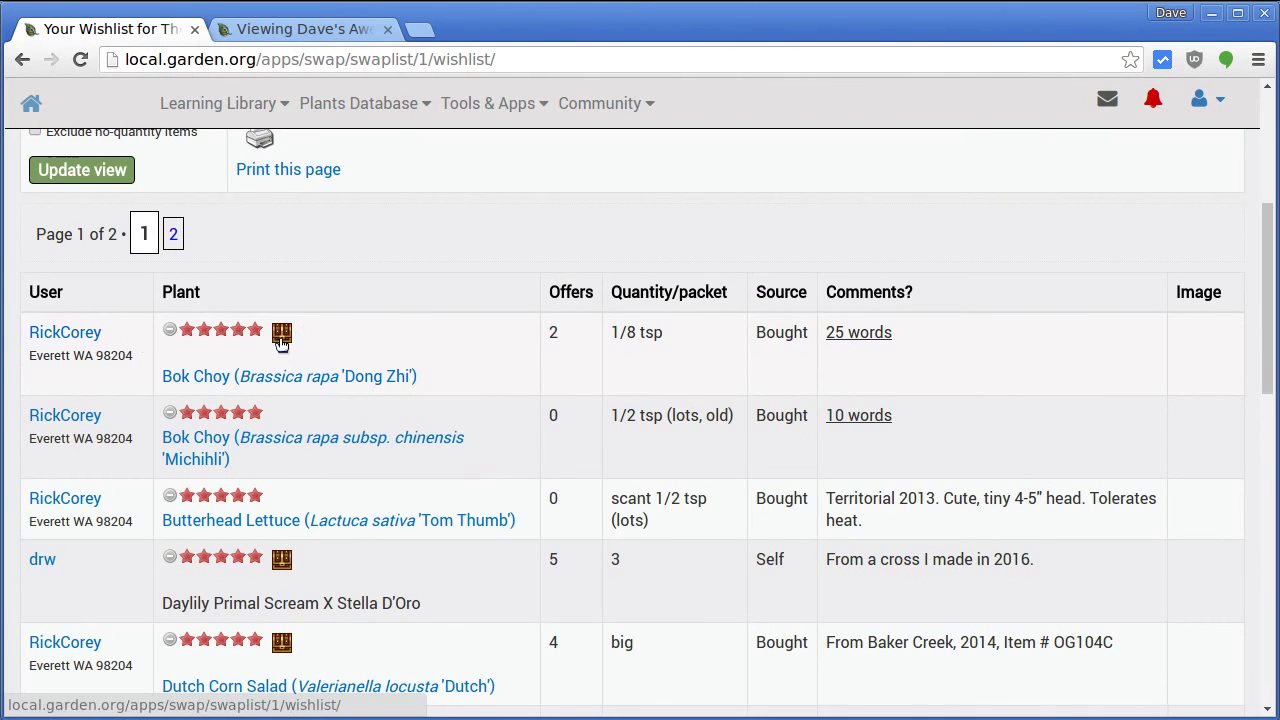
click(281, 335)
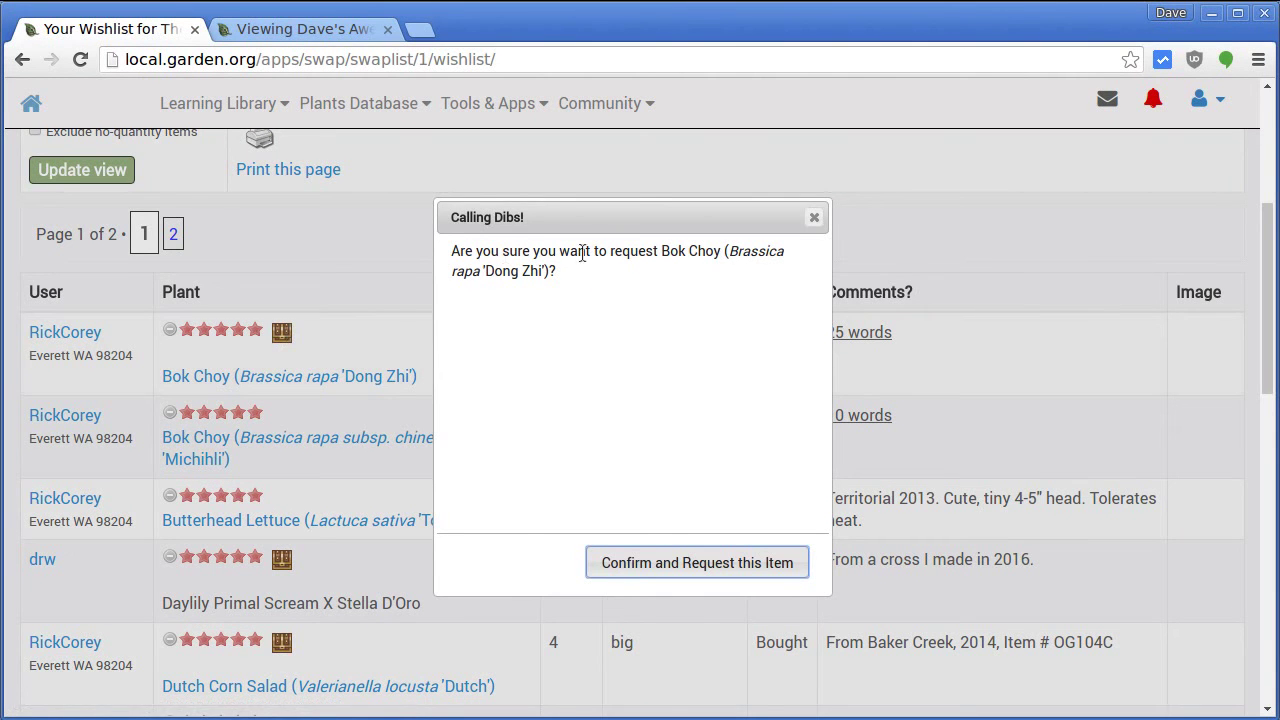
click(634, 574)
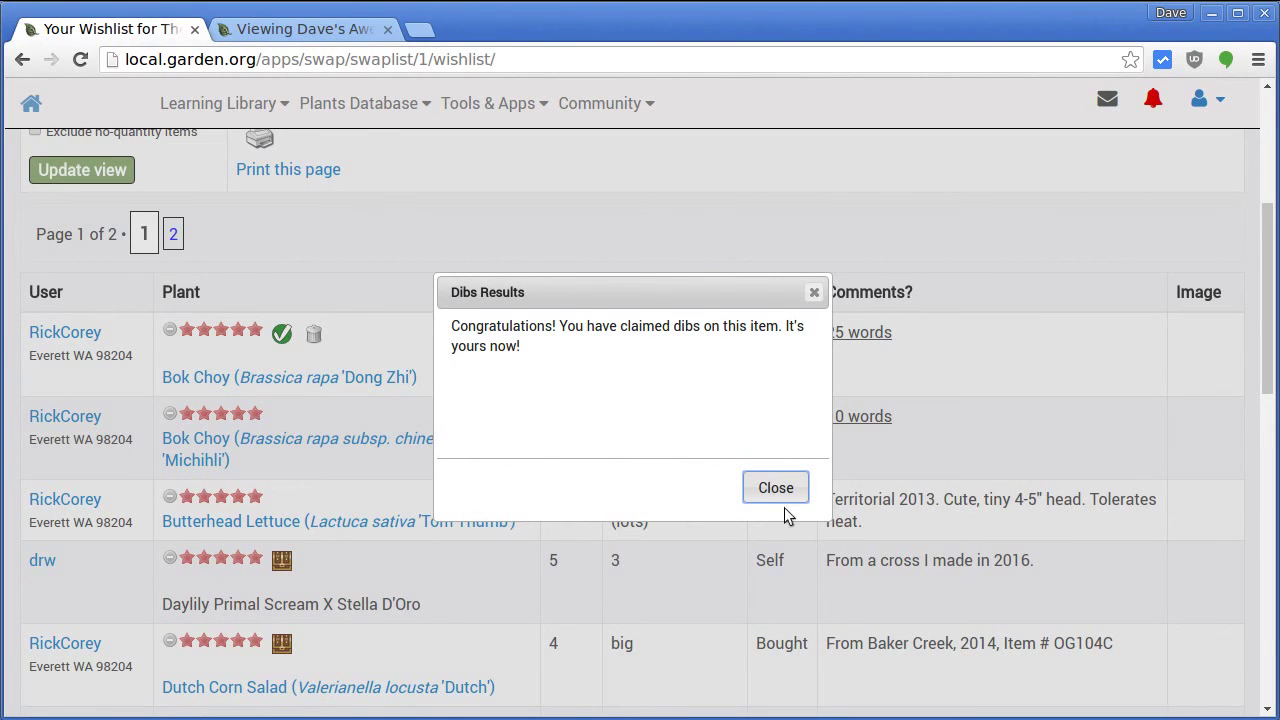
click(752, 482)
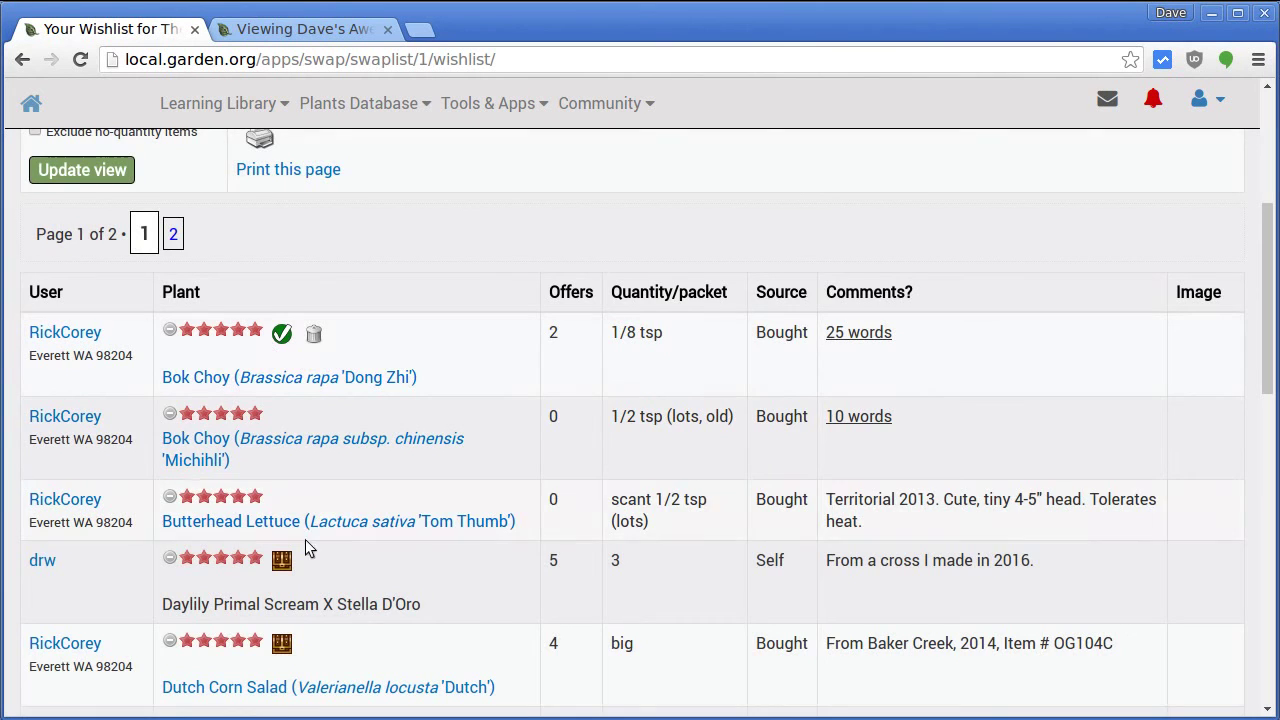
Step: Remove the Daylily Primal Scream X Stella D'Oro from the wishlist by cancelling its star rating
scroll(306, 554, down, 3)
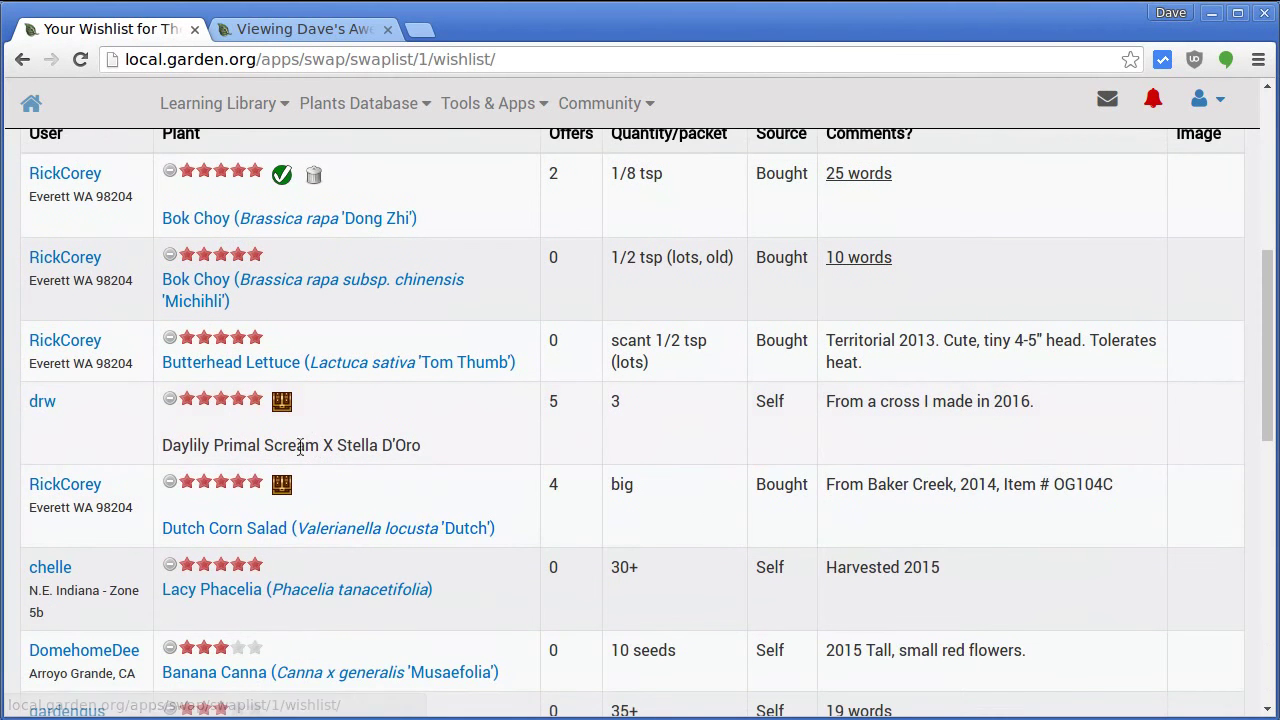
scroll(268, 457, down, 2)
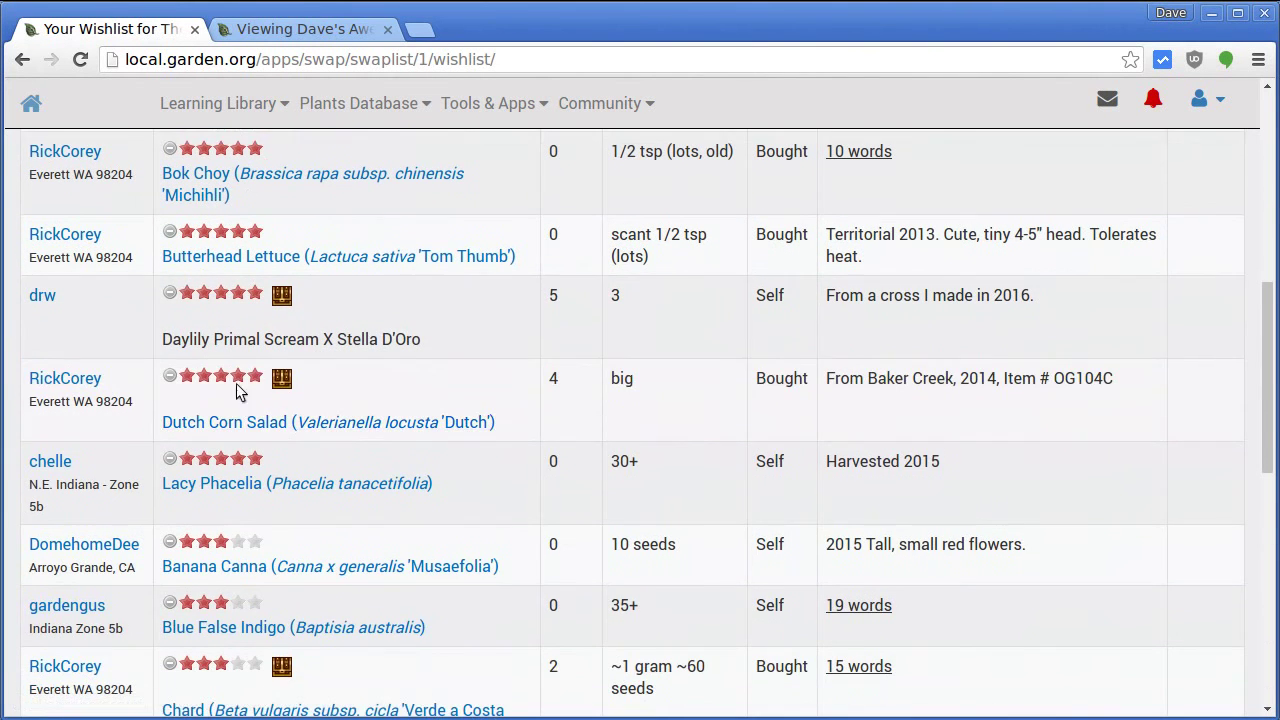
click(169, 302)
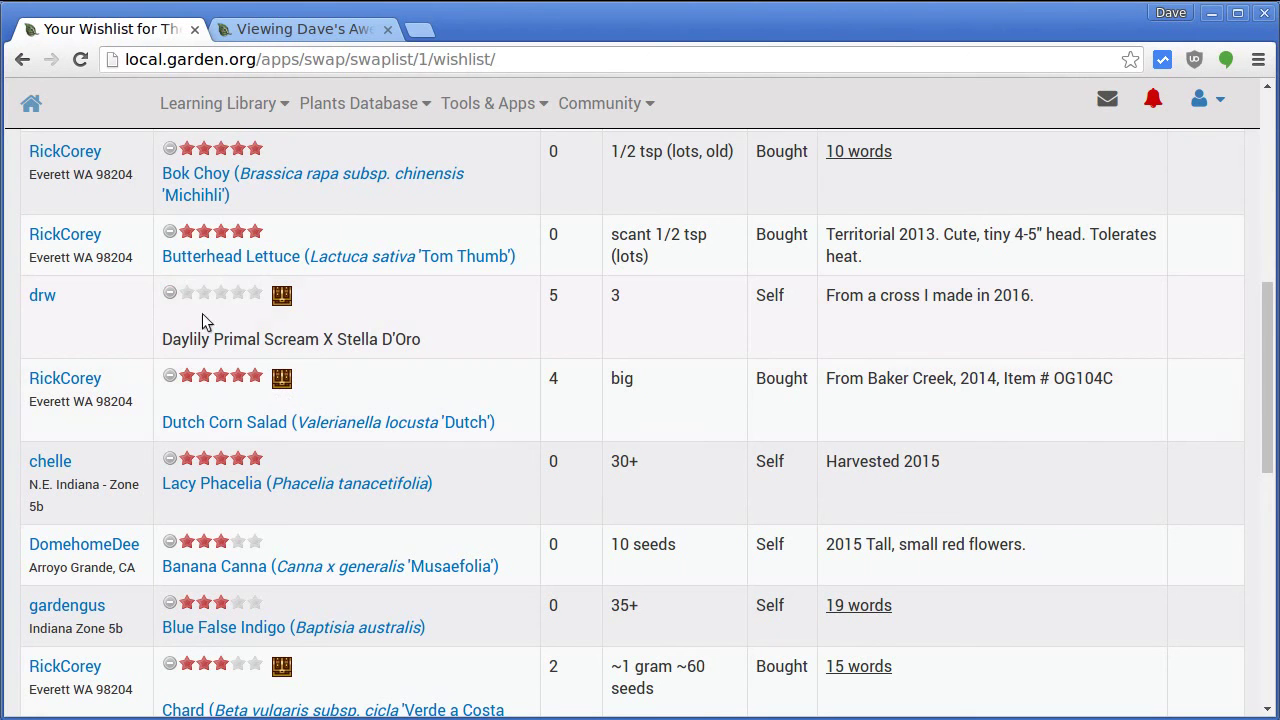
Step: Call dibs on the Dutch Corn Salad 'Dutch' and the Chard 'Verde a Costa Blanca', confirming both requests
click(281, 383)
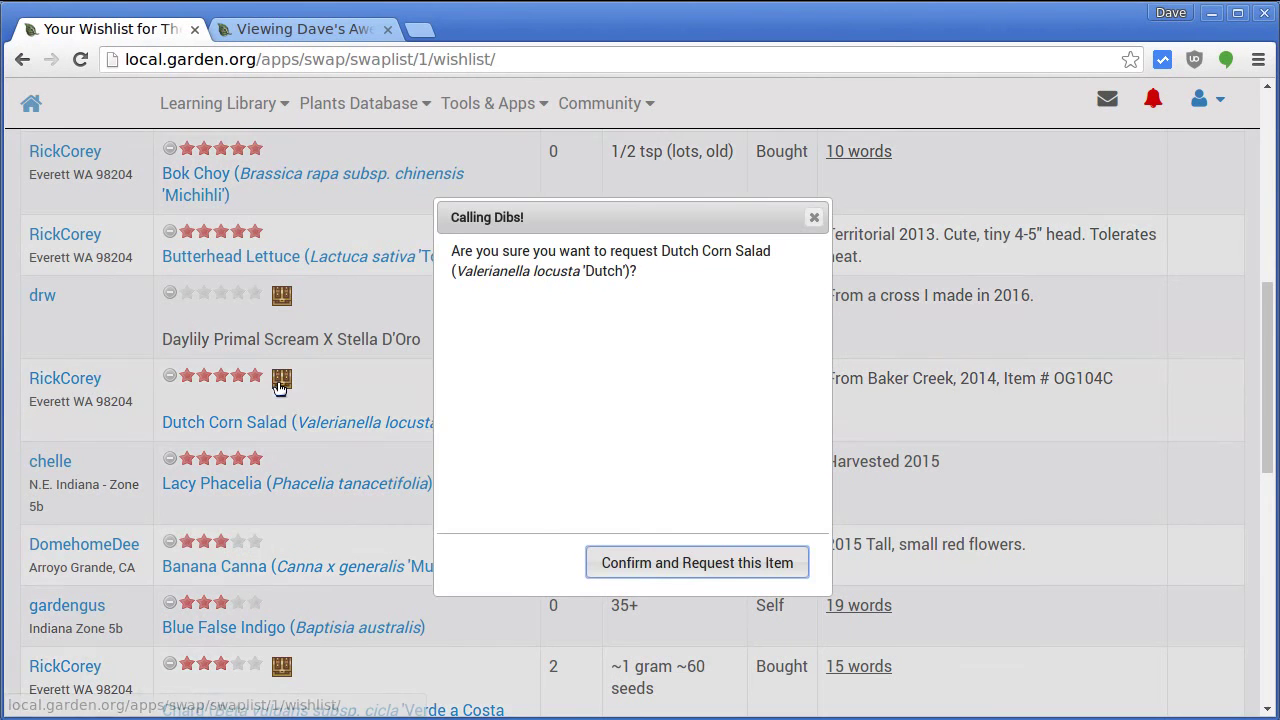
click(703, 565)
click(756, 500)
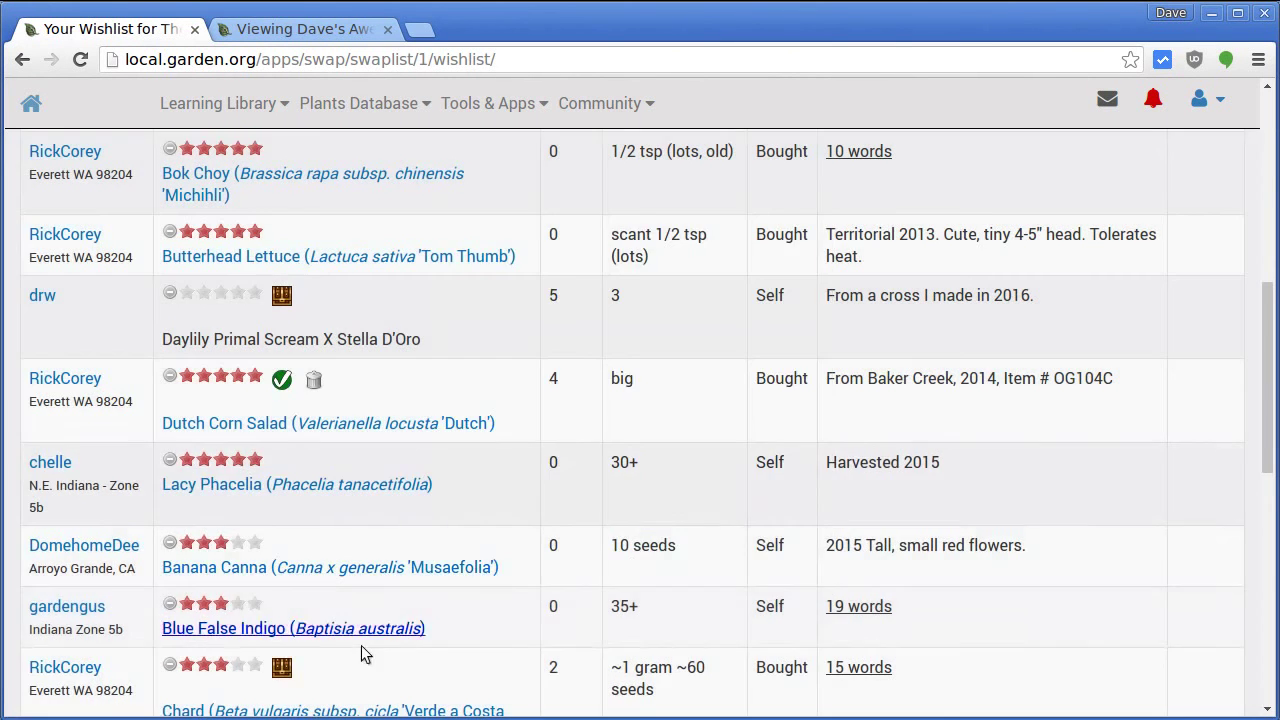
click(281, 667)
click(677, 558)
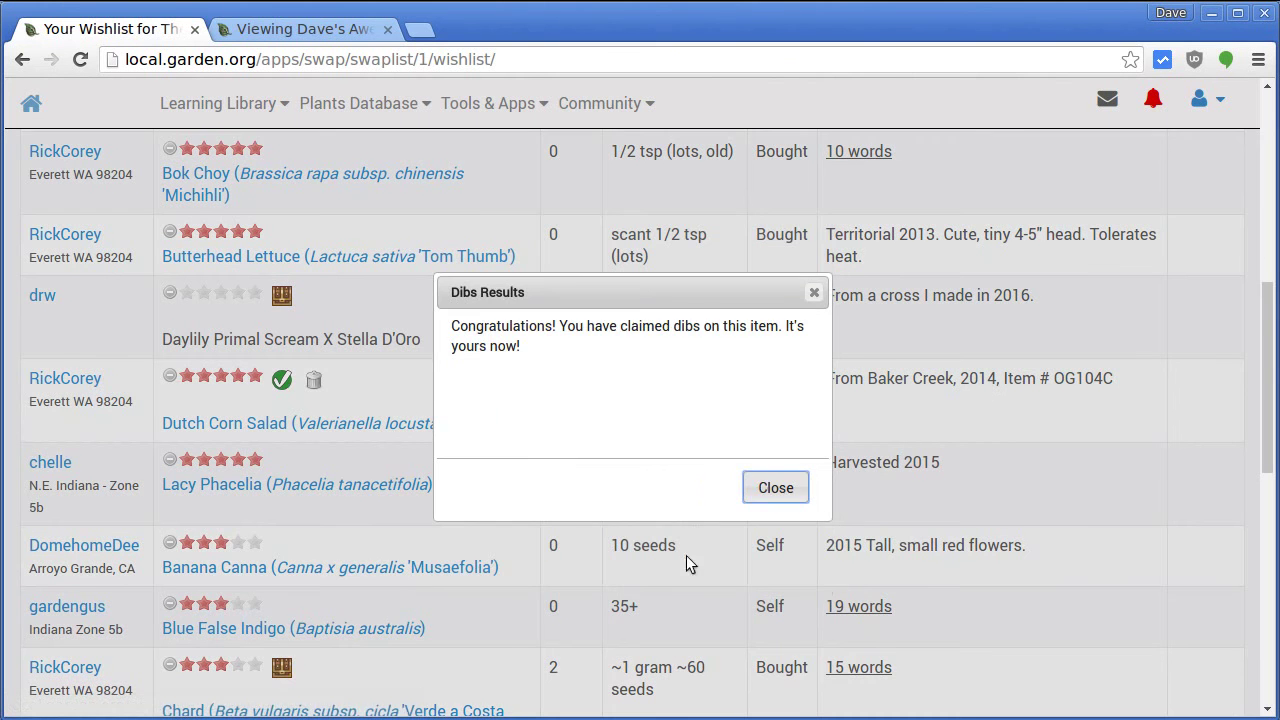
click(770, 487)
Step: Try to call dibs on the Black Eyed Susans near the end of the wishlist
scroll(572, 468, down, 5)
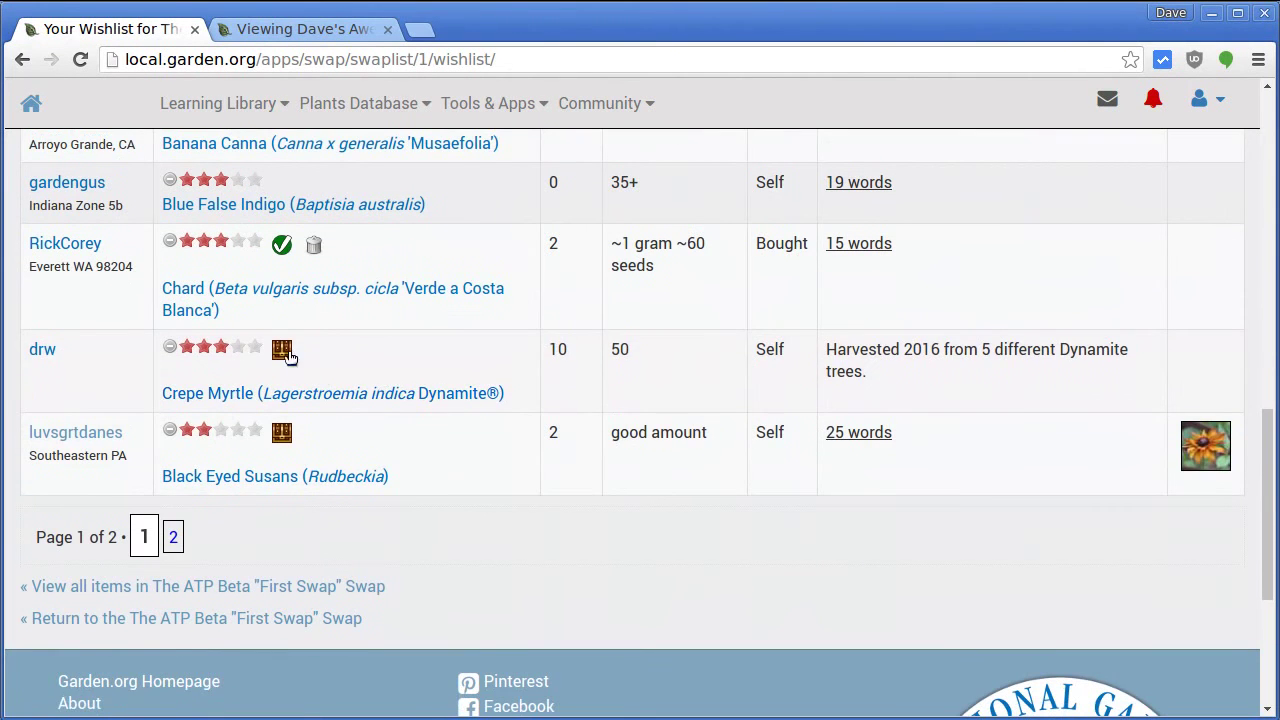
click(281, 432)
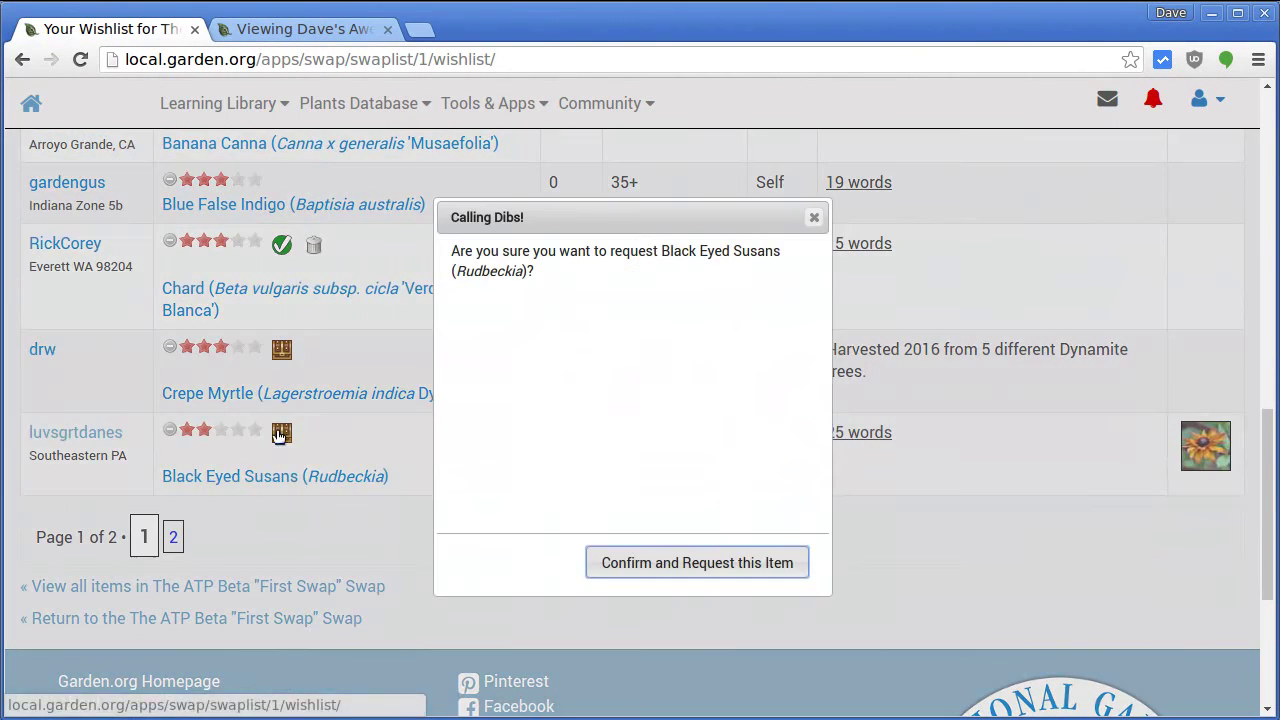
click(665, 564)
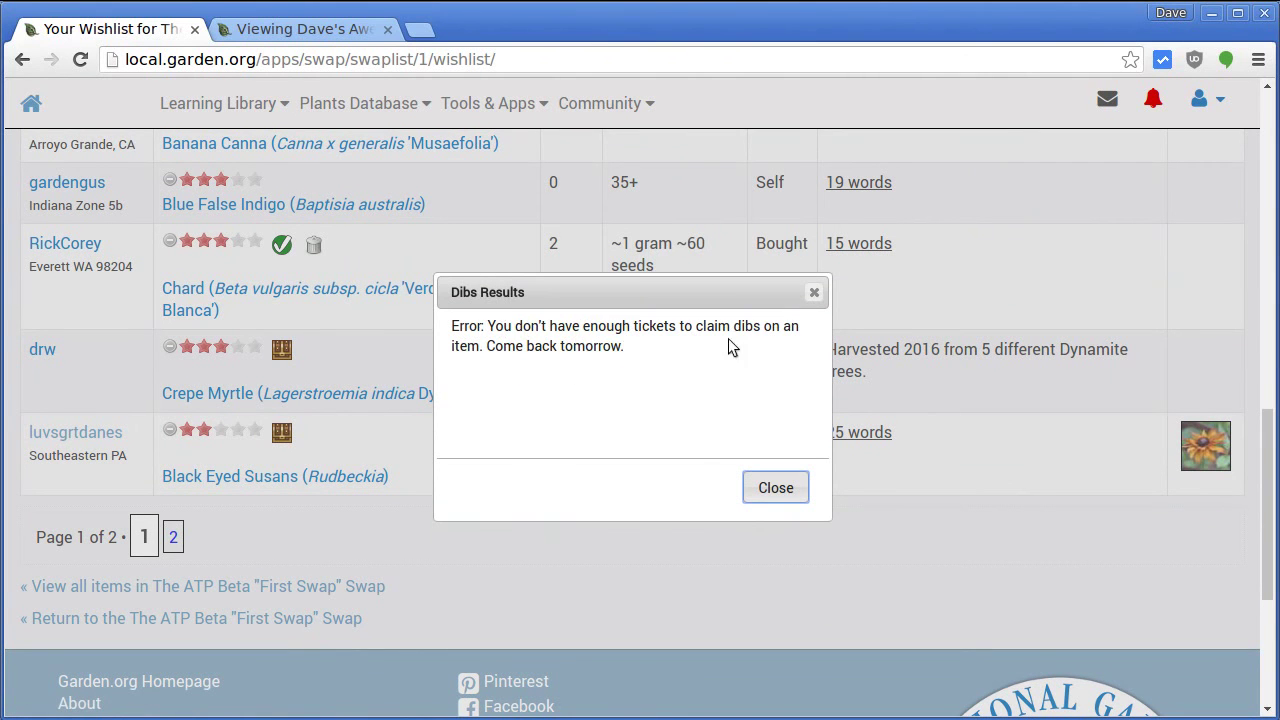
click(763, 500)
Step: Reload the wishlist and examine the ticket balance, the claimed items and their remaining offers
scroll(617, 432, up, 10)
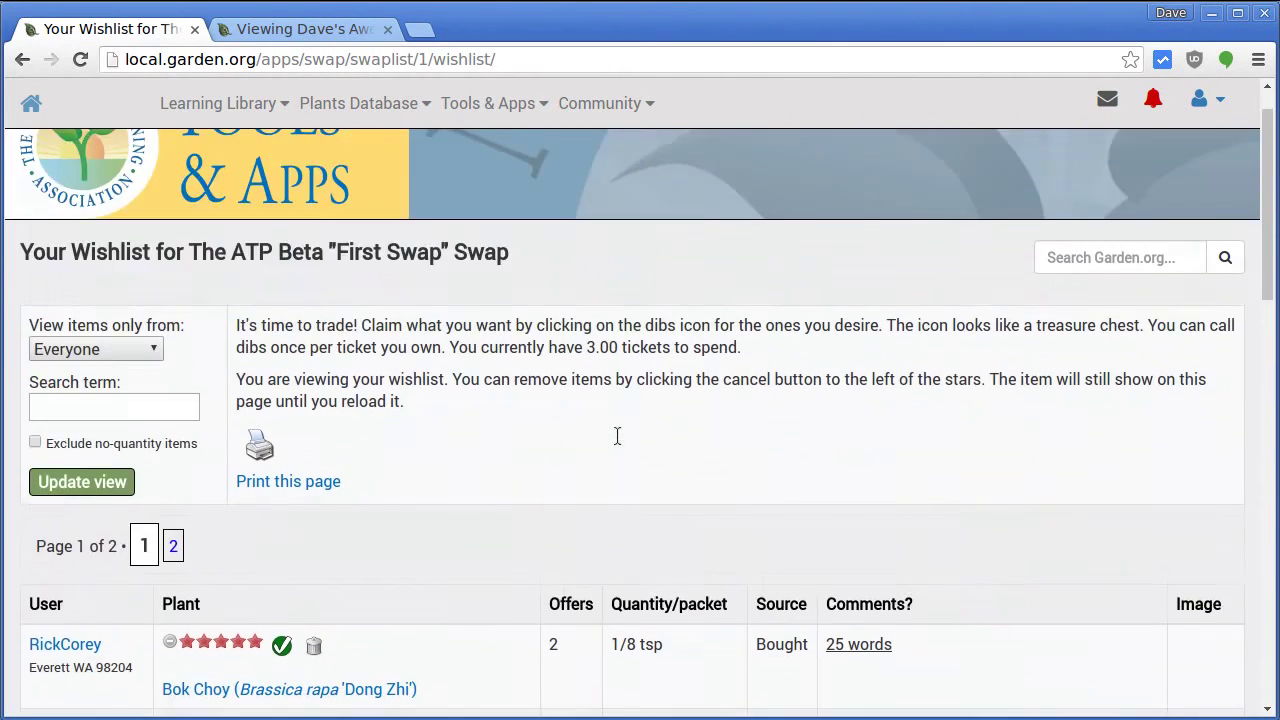
click(80, 59)
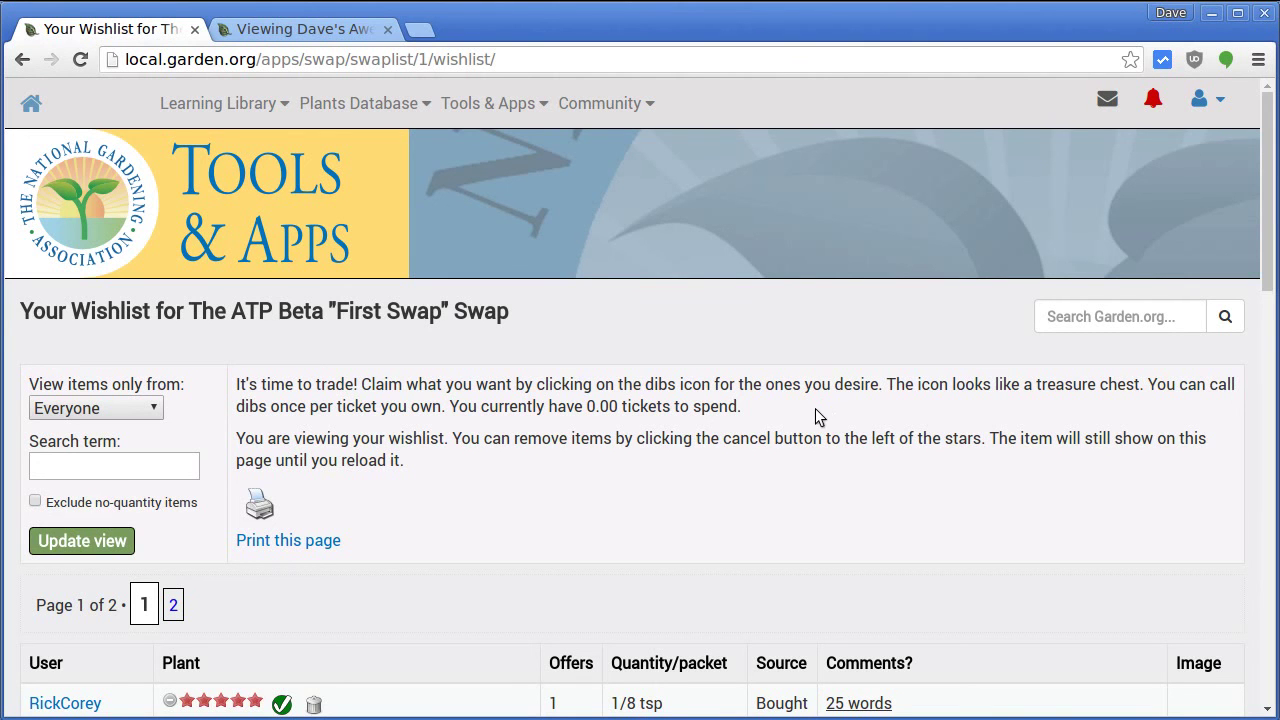
scroll(600, 545, down, 5)
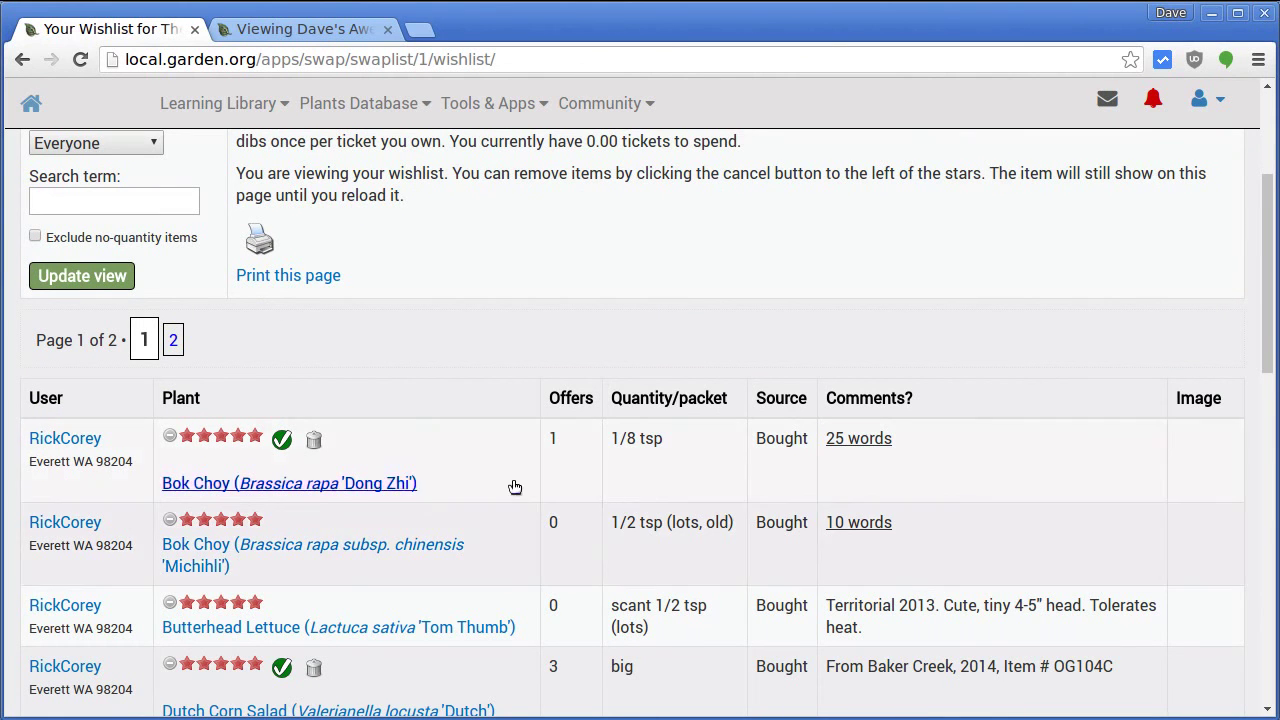
scroll(605, 485, down, 5)
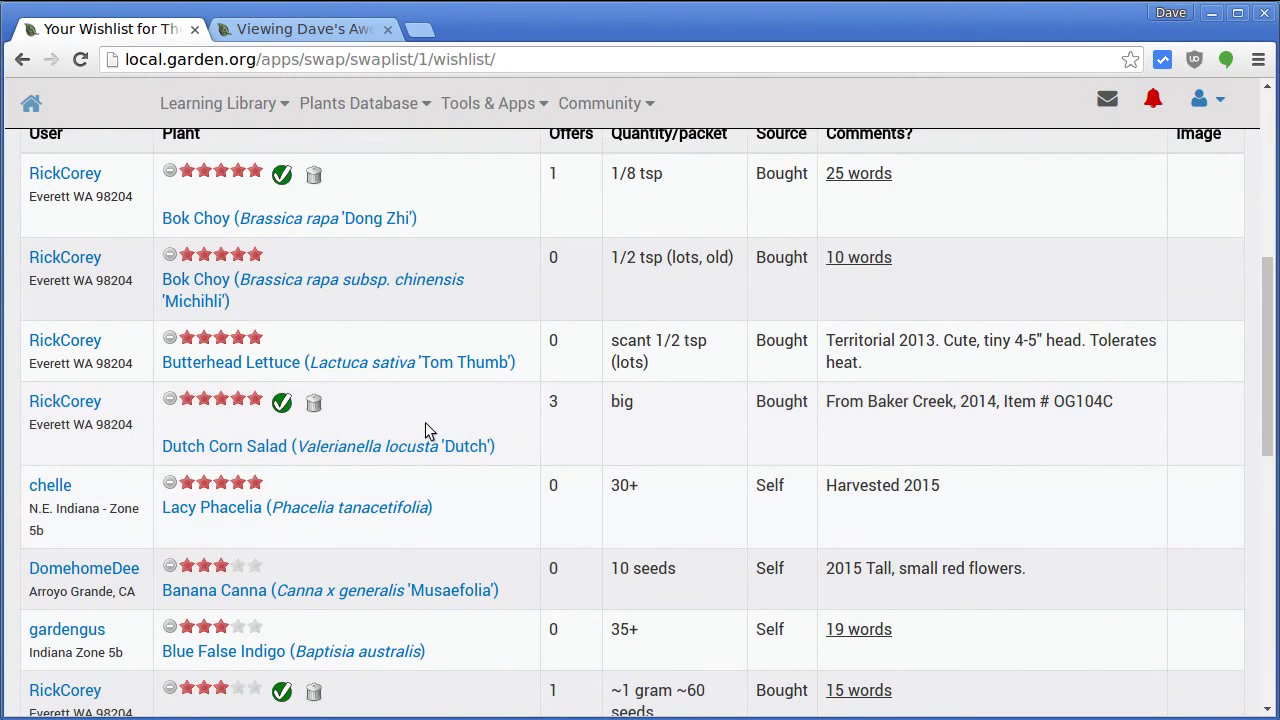
scroll(620, 505, up, 9)
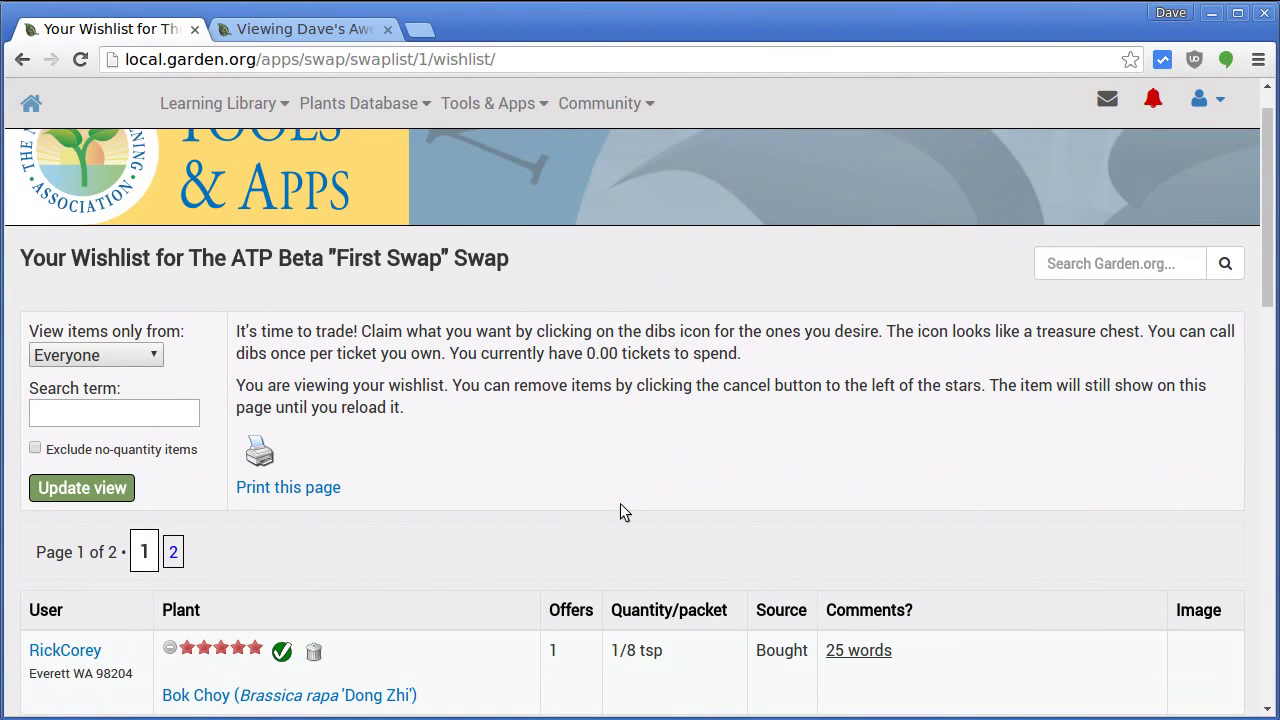
scroll(620, 505, down, 3)
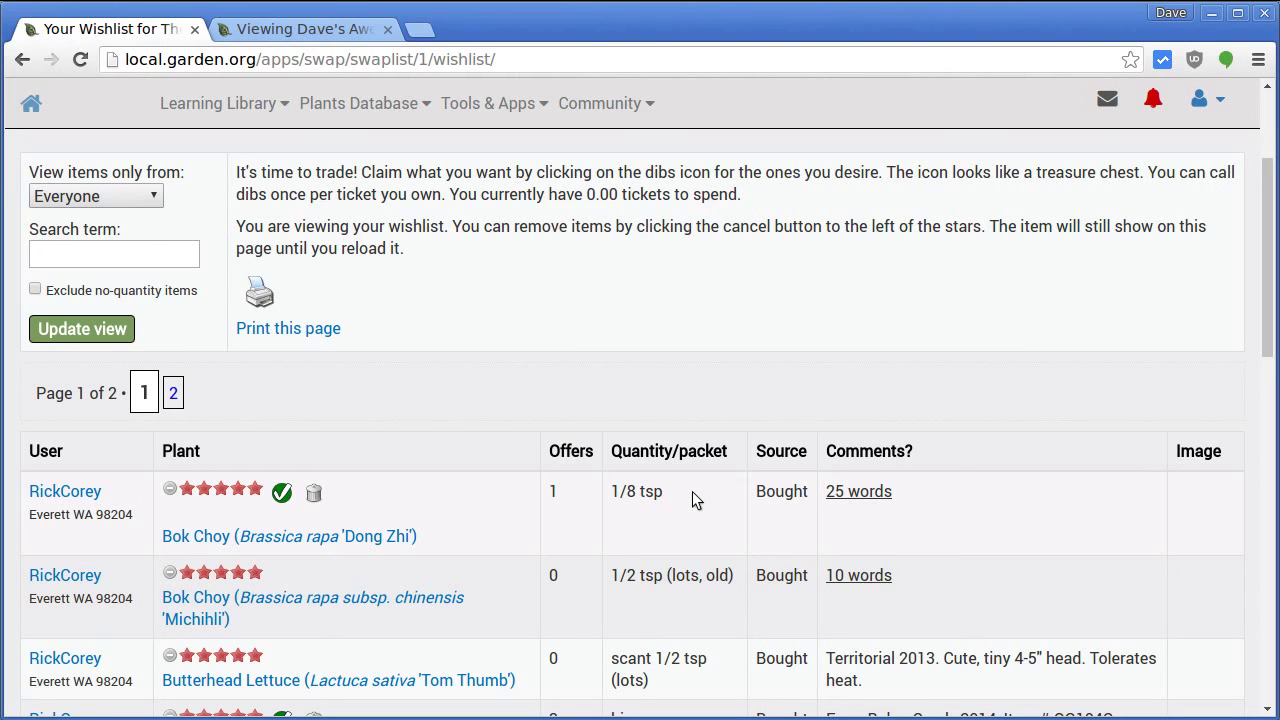
scroll(689, 495, down, 10)
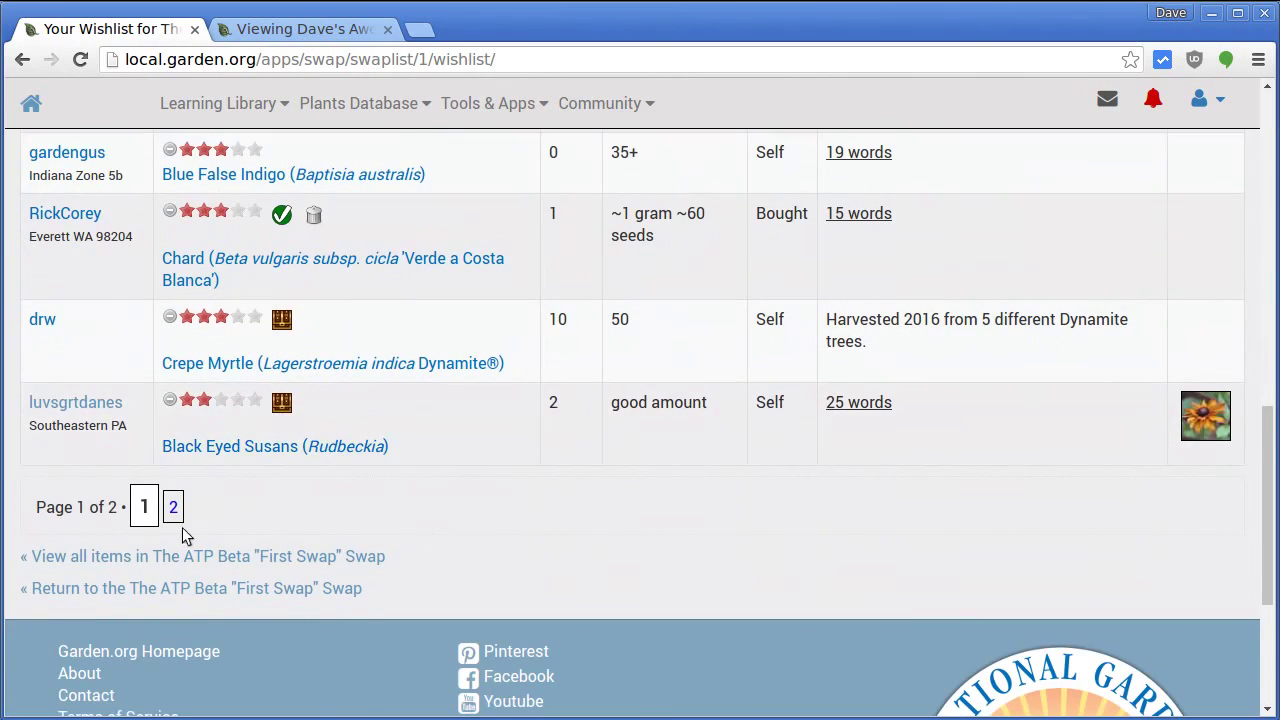
scroll(648, 474, up, 3)
scroll(647, 473, up, 8)
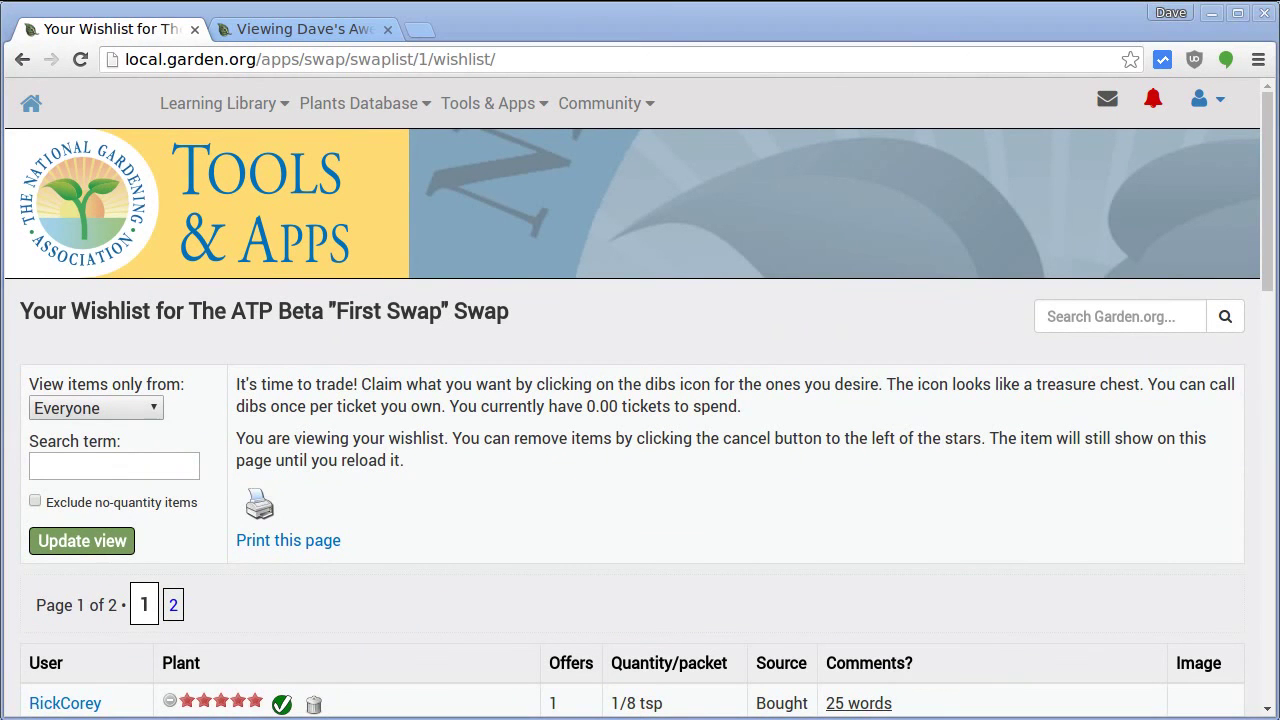
Step: Open the list of all items in the ATP Beta "First Swap" Swap from the wishlist and look through its first page
scroll(178, 360, down, 8)
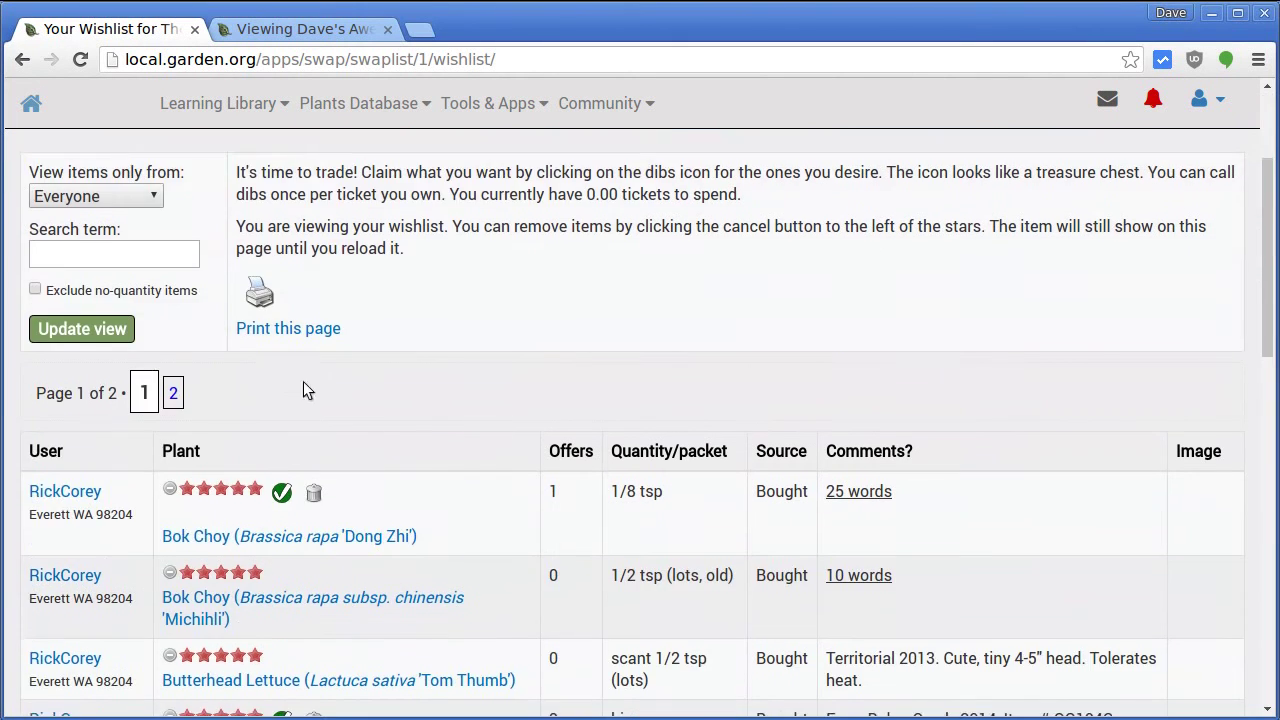
scroll(322, 393, down, 4)
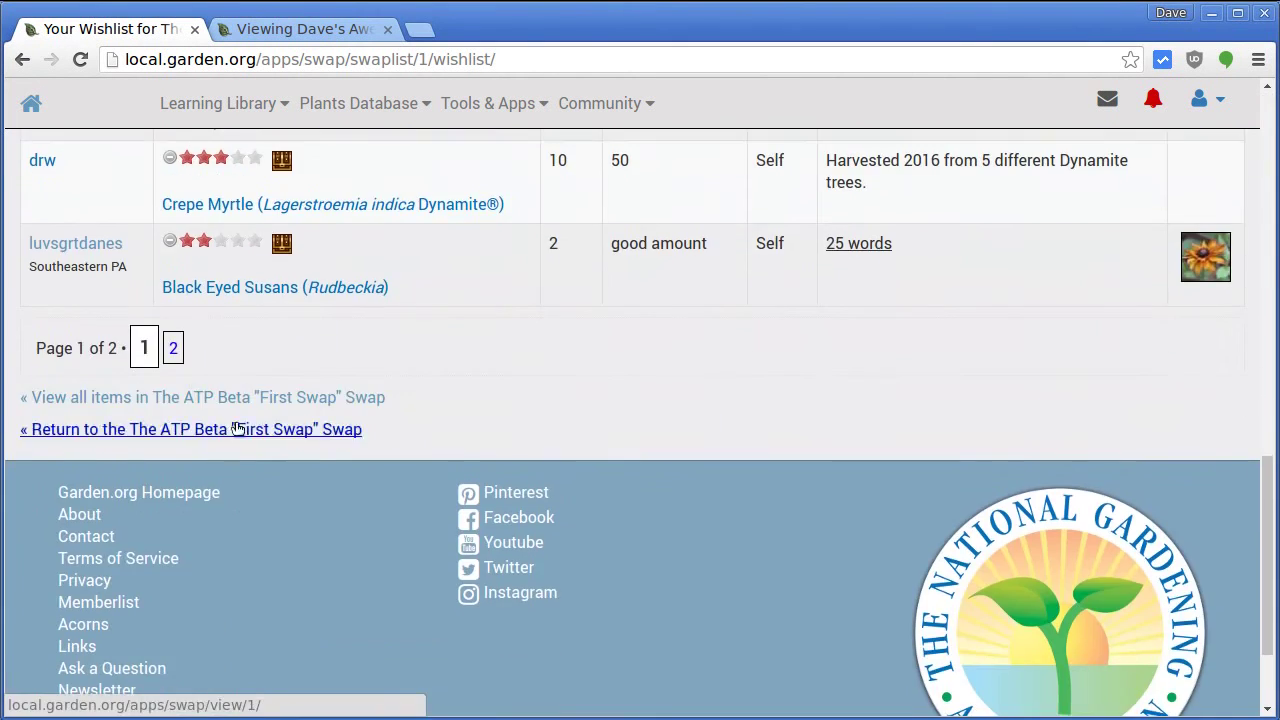
click(226, 398)
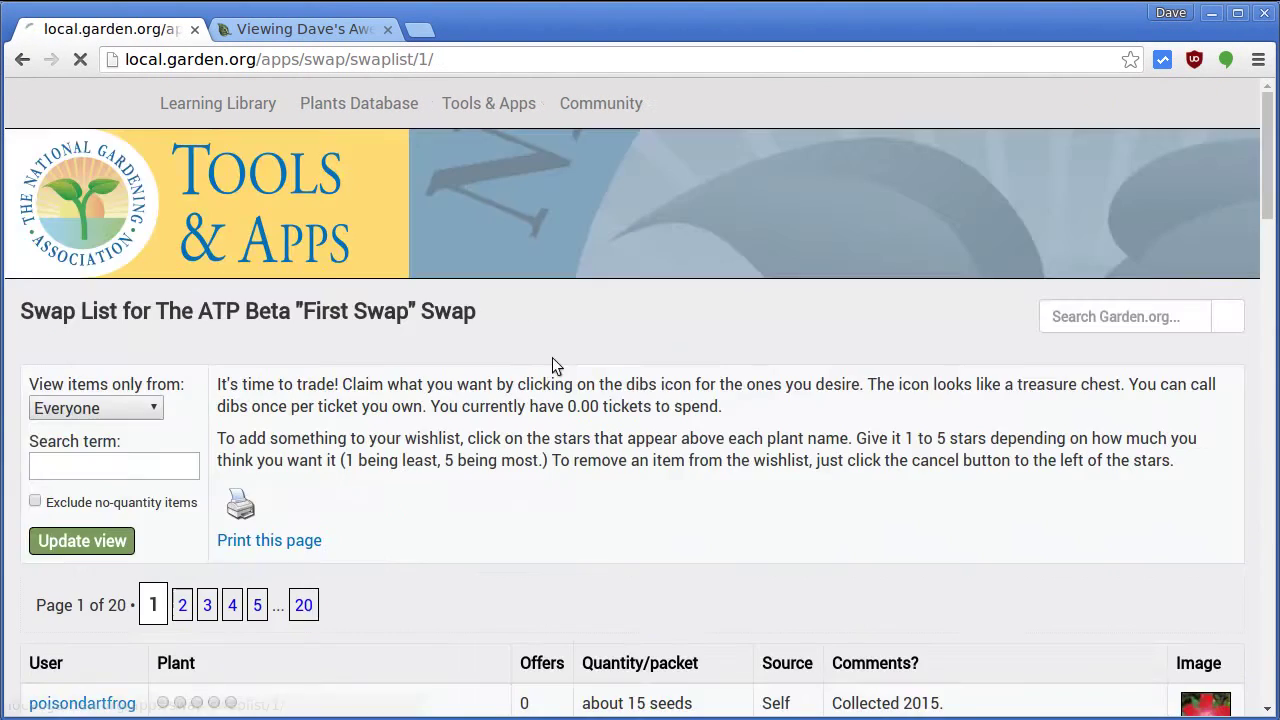
scroll(360, 480, down, 5)
scroll(508, 567, down, 15)
scroll(324, 493, down, 2)
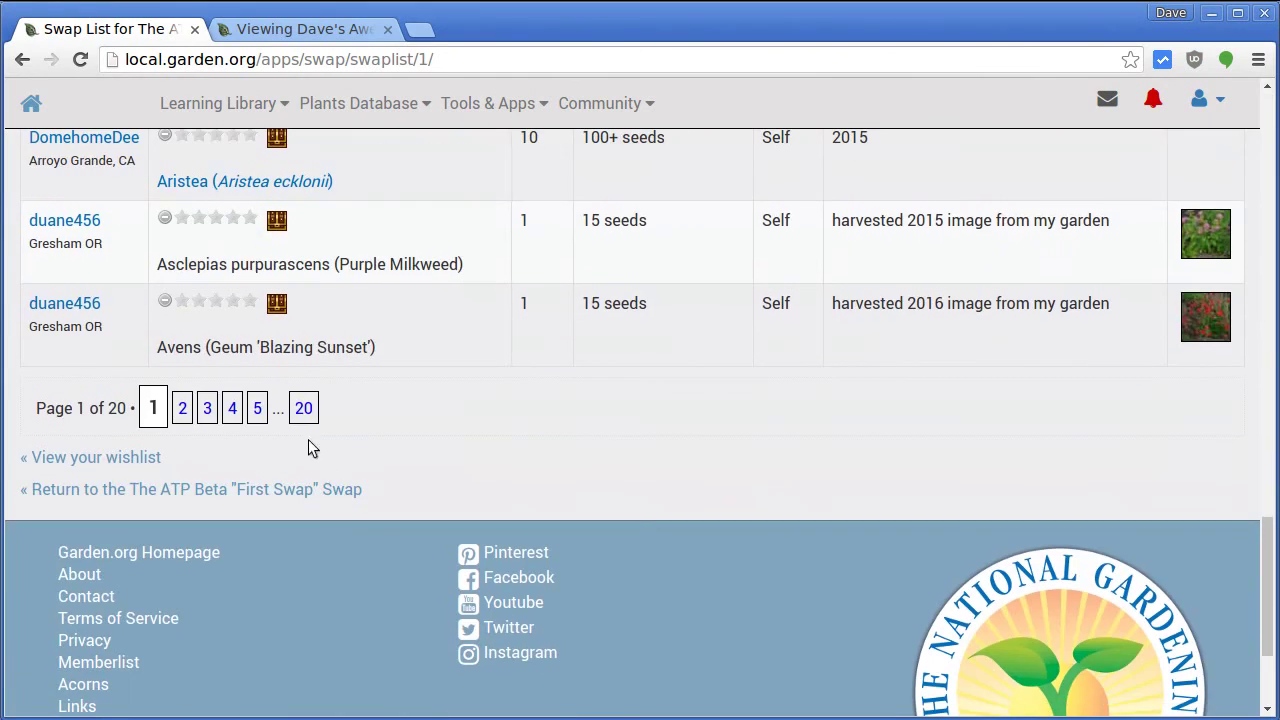
Step: Browse pages 5 and 9 of the swap list for more items available to claim
click(252, 410)
scroll(407, 509, down, 1)
scroll(407, 509, down, 15)
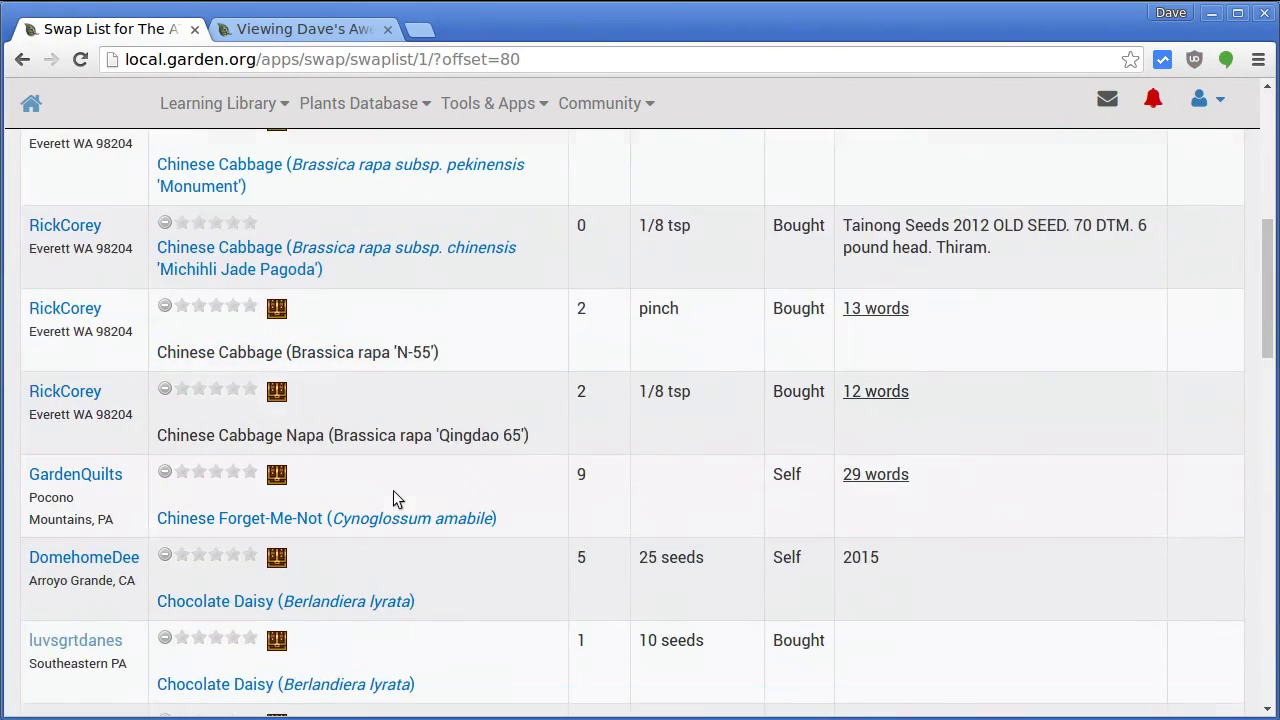
scroll(303, 457, down, 2)
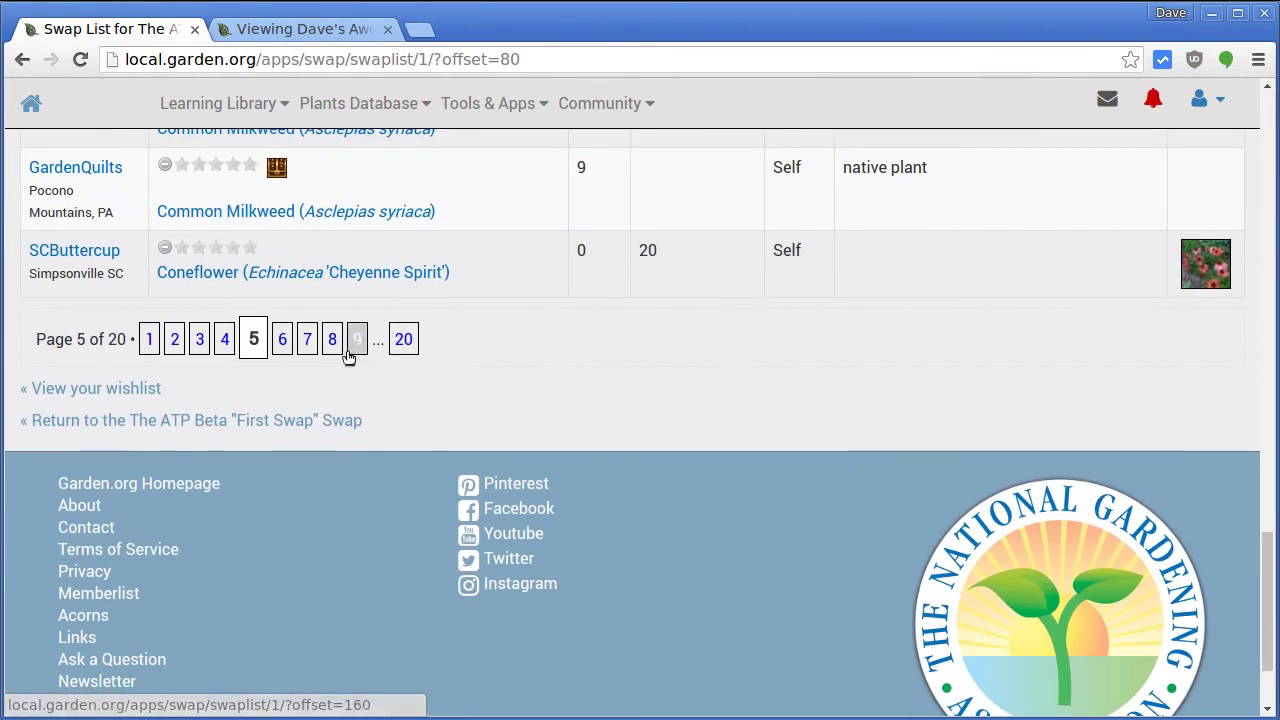
click(354, 336)
scroll(496, 414, down, 9)
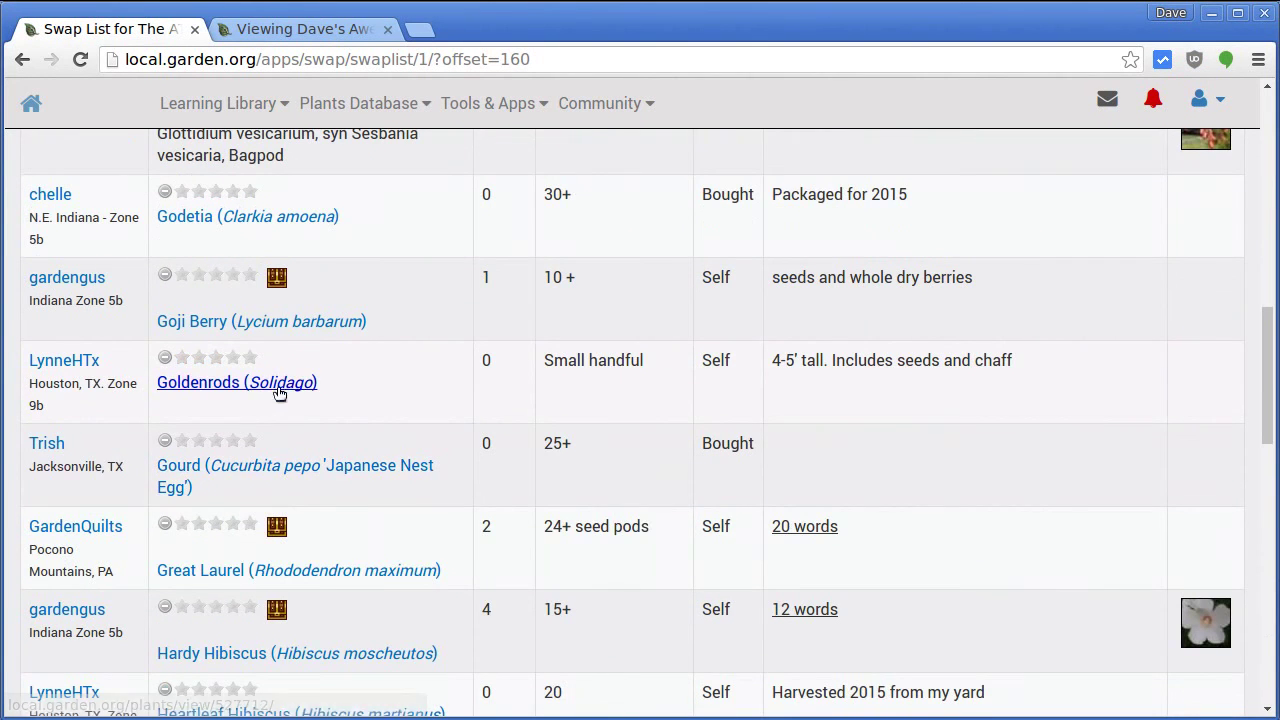
Step: Try to call dibs on the Goji Berry (Lycium barbarum) on page 9 of the swap list
click(312, 322)
scroll(393, 415, down, 3)
key(Escape)
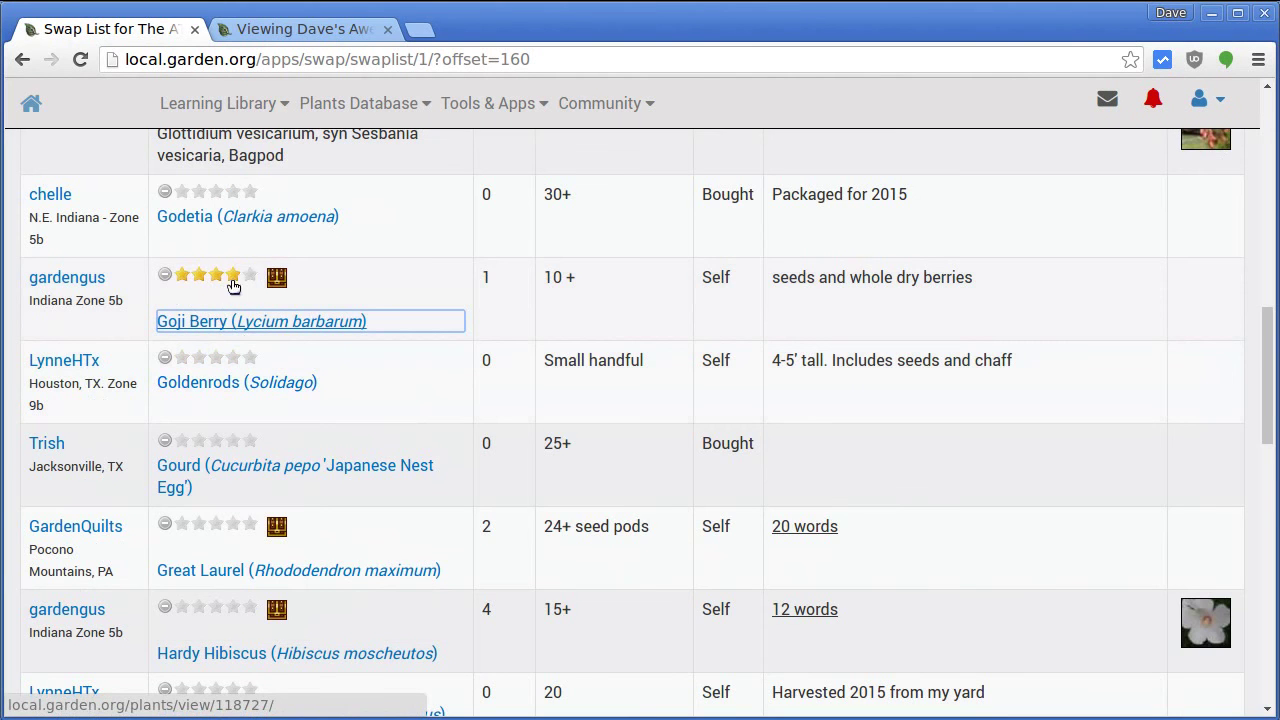
click(277, 277)
click(814, 217)
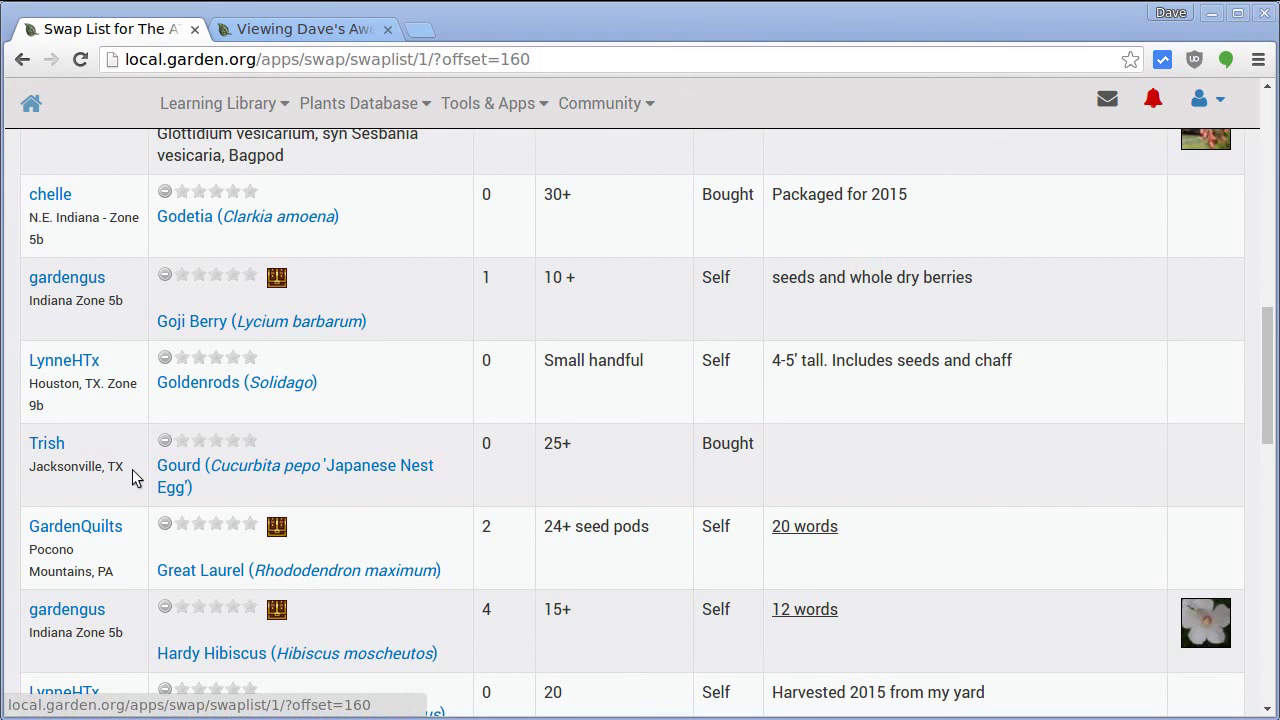
Step: Open the ATP Beta "First Swap" Swap from the Seed Swaps overview and review its member options and status
scroll(360, 437, up, 15)
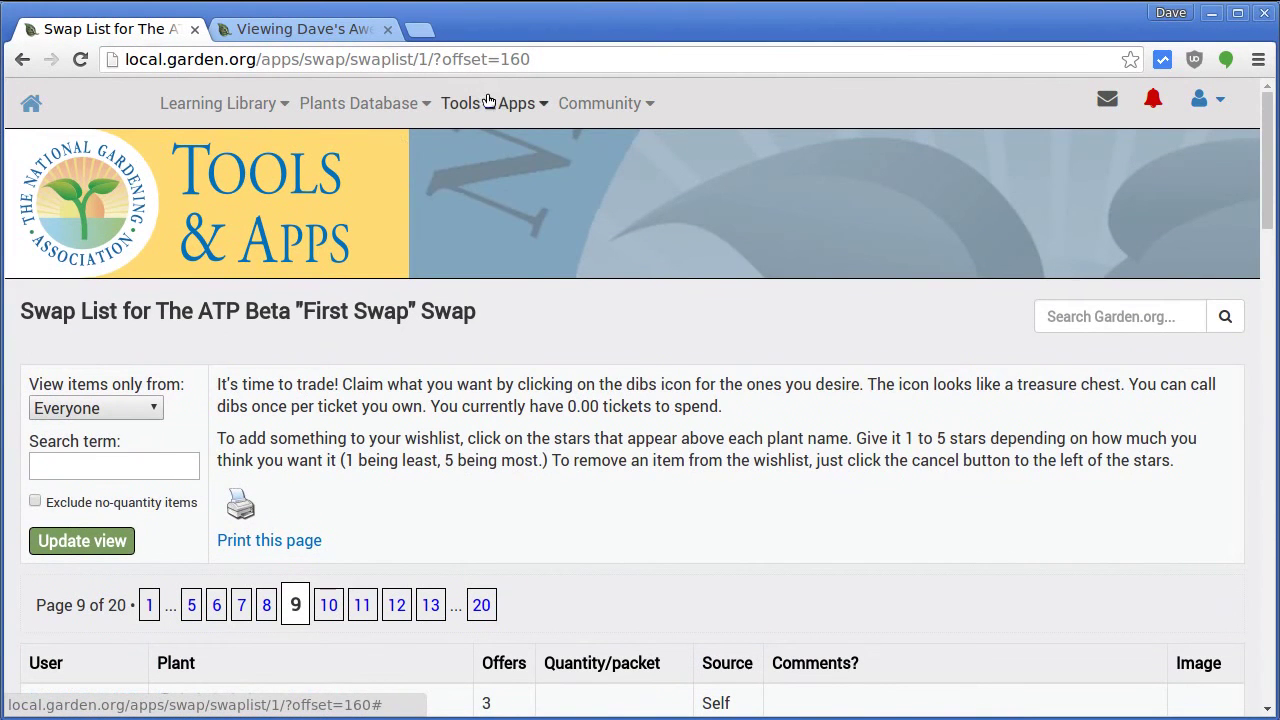
click(490, 103)
click(500, 195)
scroll(245, 480, down, 7)
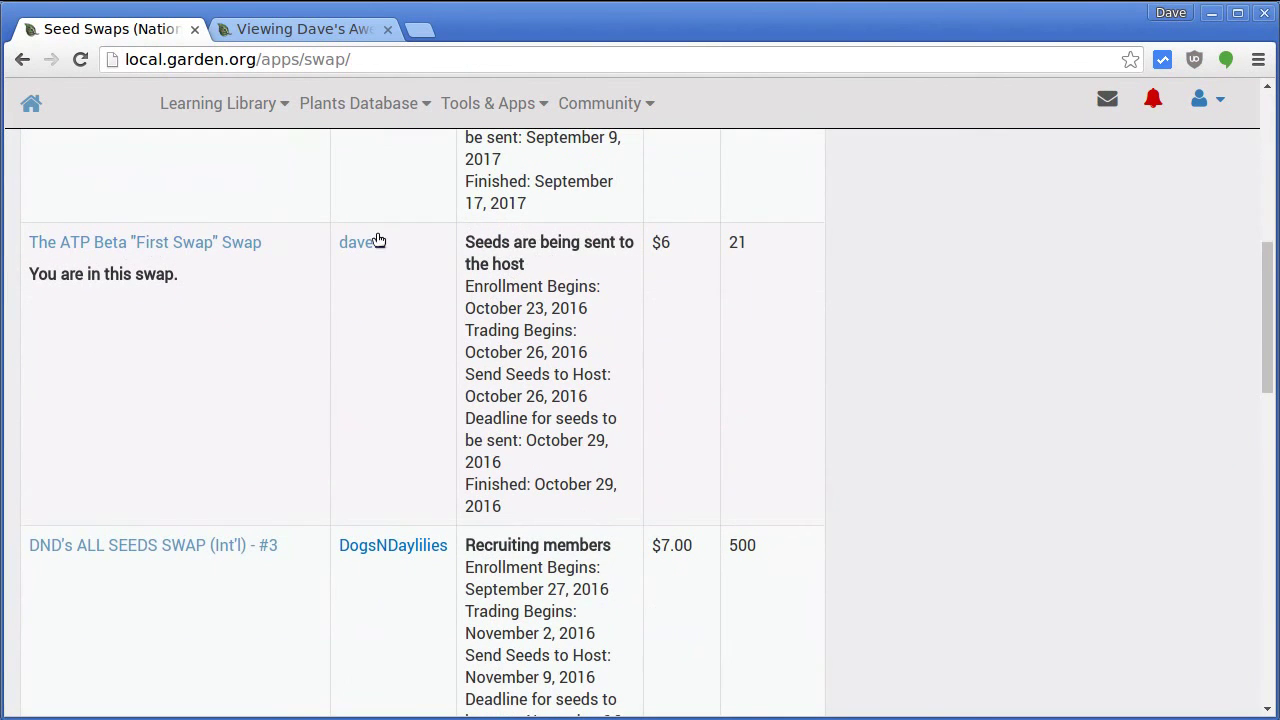
drag(464, 246, 560, 261)
click(210, 252)
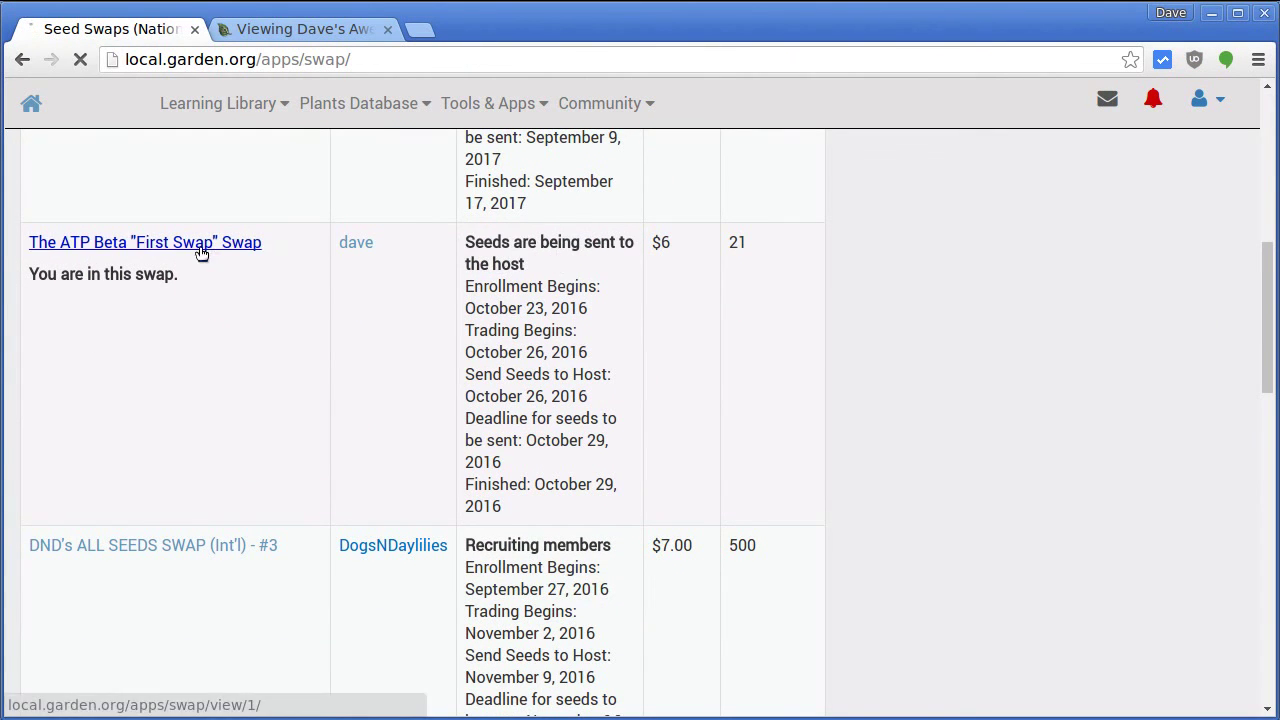
scroll(314, 286, down, 3)
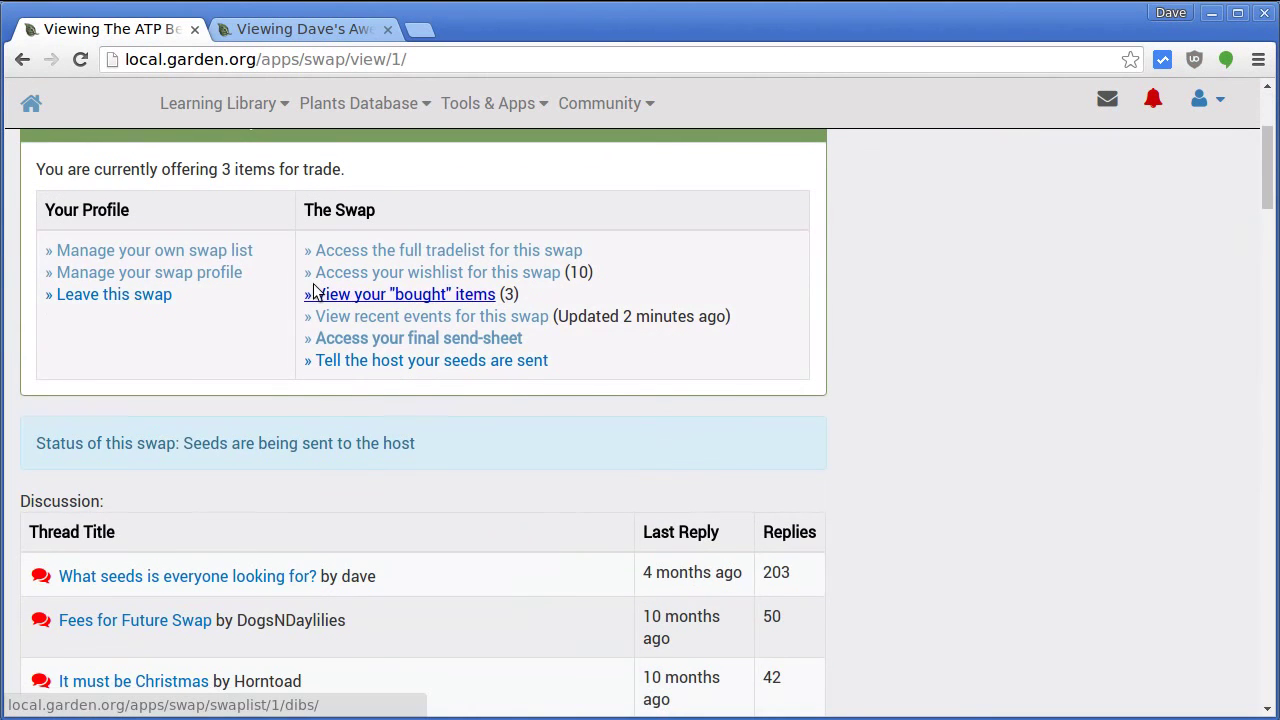
scroll(249, 344, up, 2)
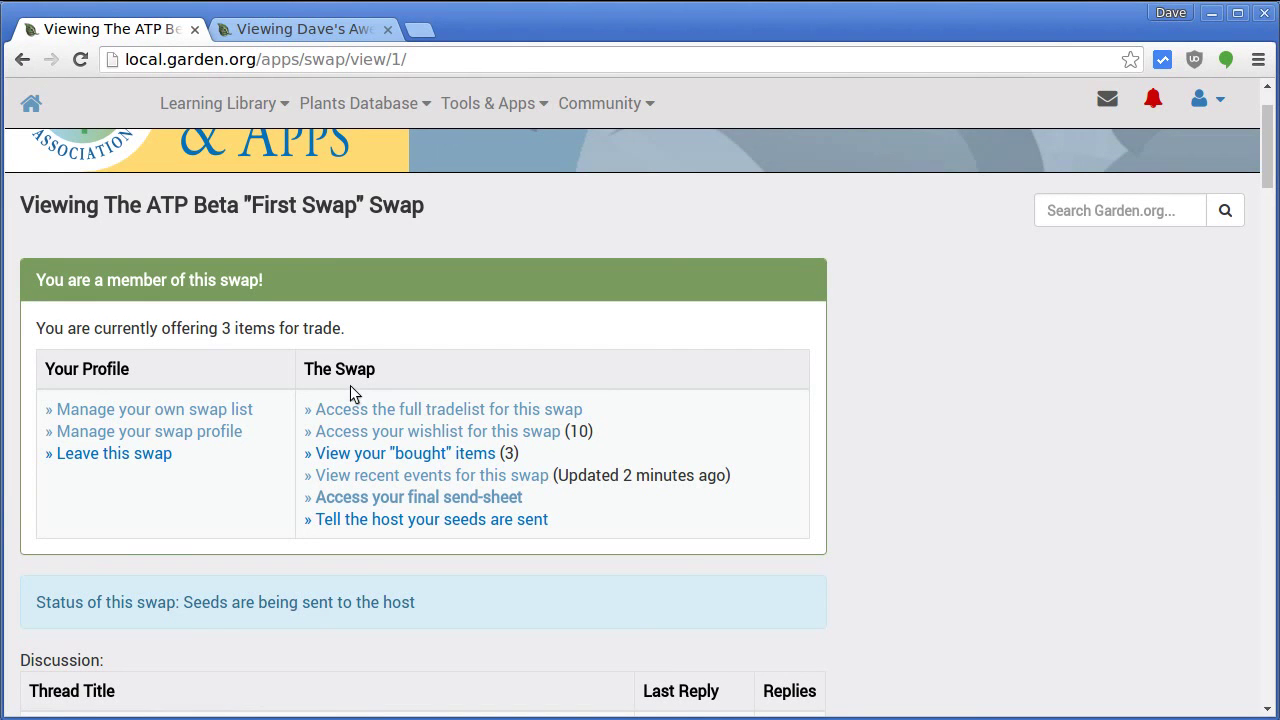
Step: View the "bought" items of the swap and examine the list of claimed dibs
click(398, 458)
scroll(480, 436, down, 3)
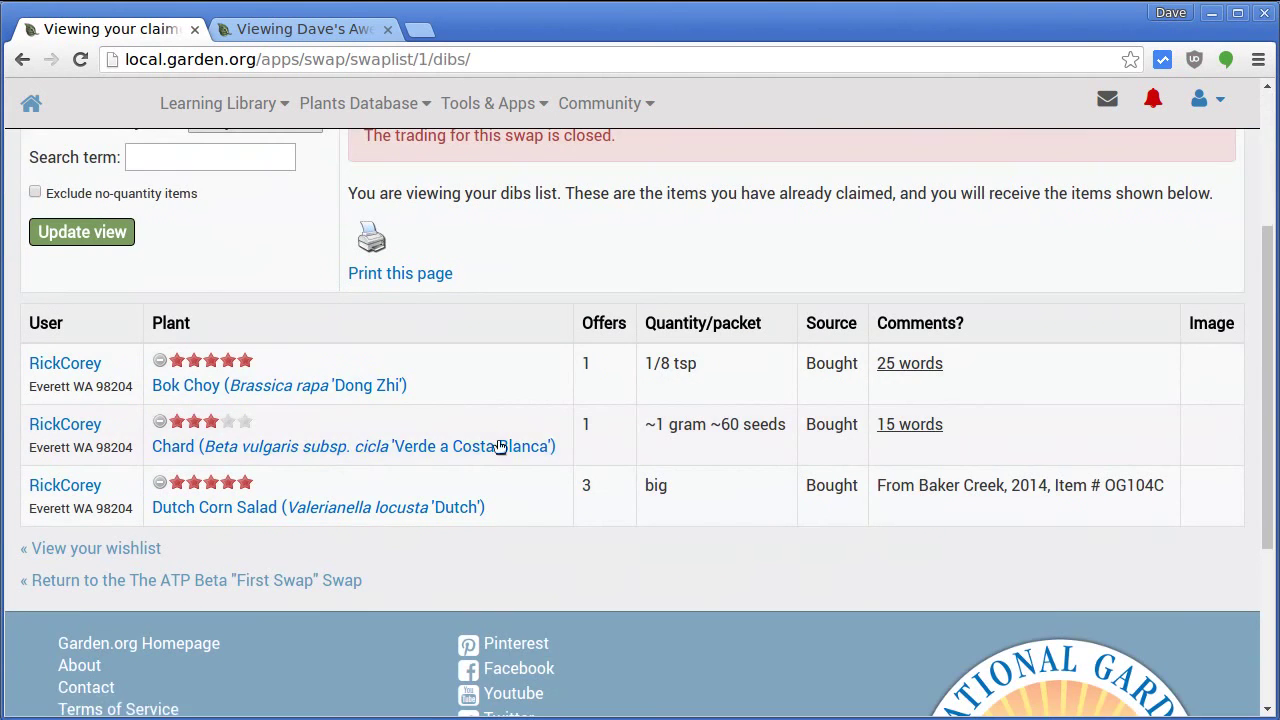
scroll(497, 446, up, 3)
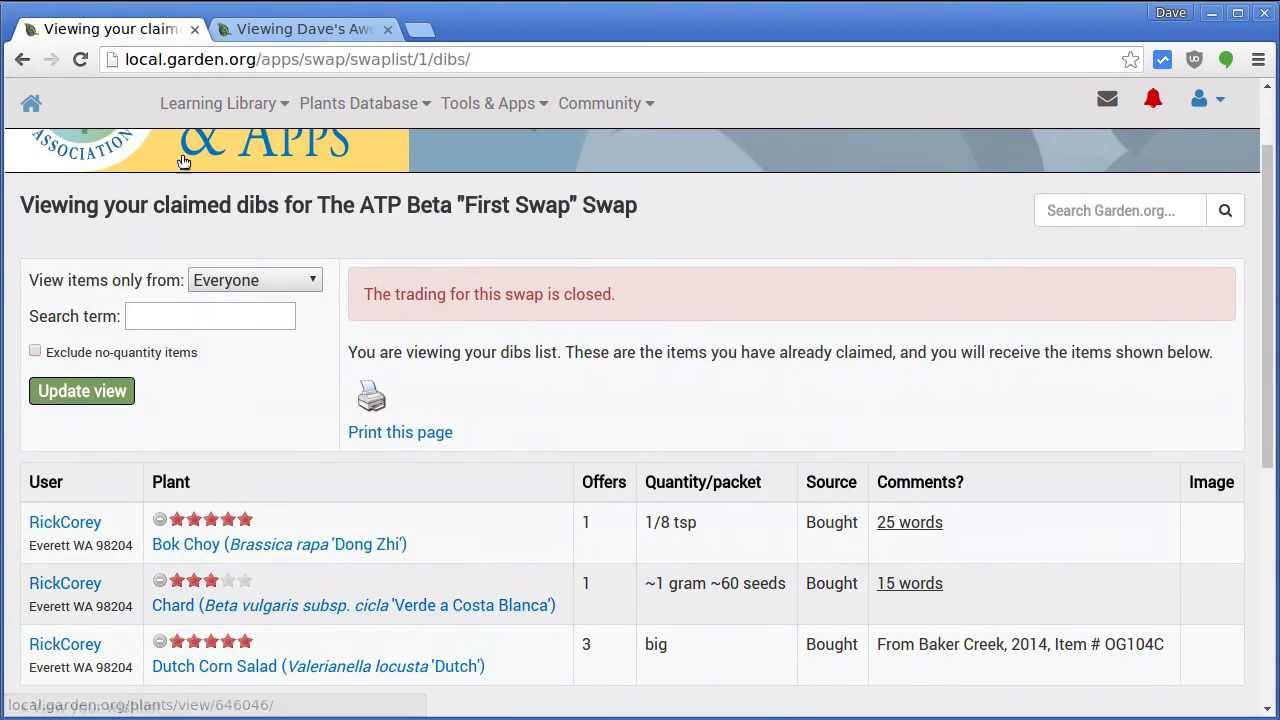
scroll(397, 497, down, 2)
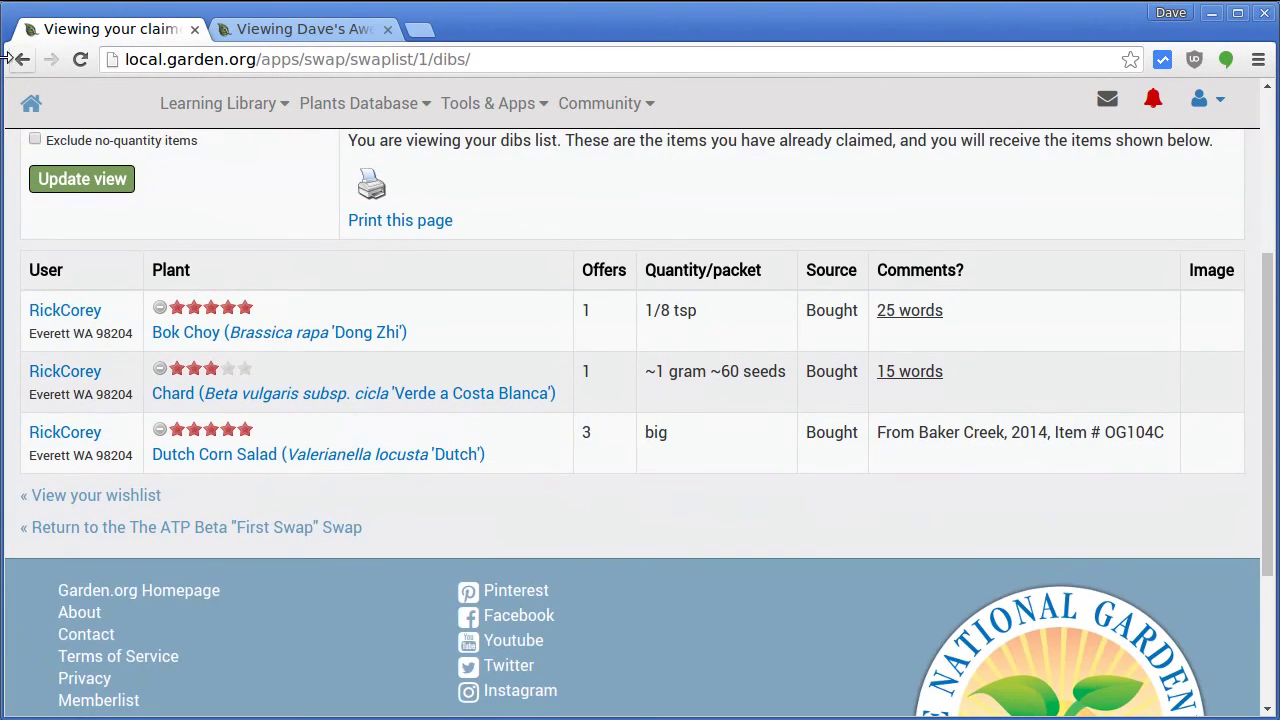
Step: Return to the swap's page and bring up the final send sheet for Dave's Awesome Swap in the other browser tab
click(22, 62)
mouse_move(684, 448)
mouse_down()
mouse_move(696, 493)
mouse_move(682, 424)
mouse_up()
click(594, 451)
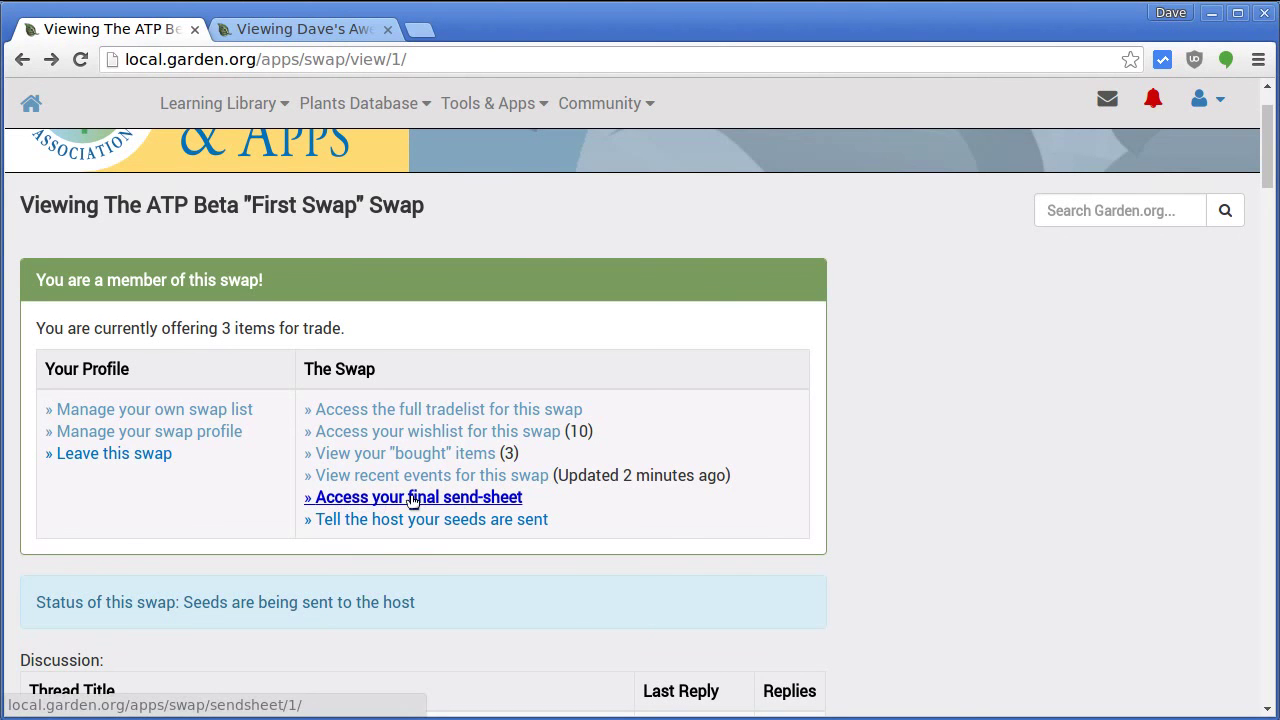
click(276, 30)
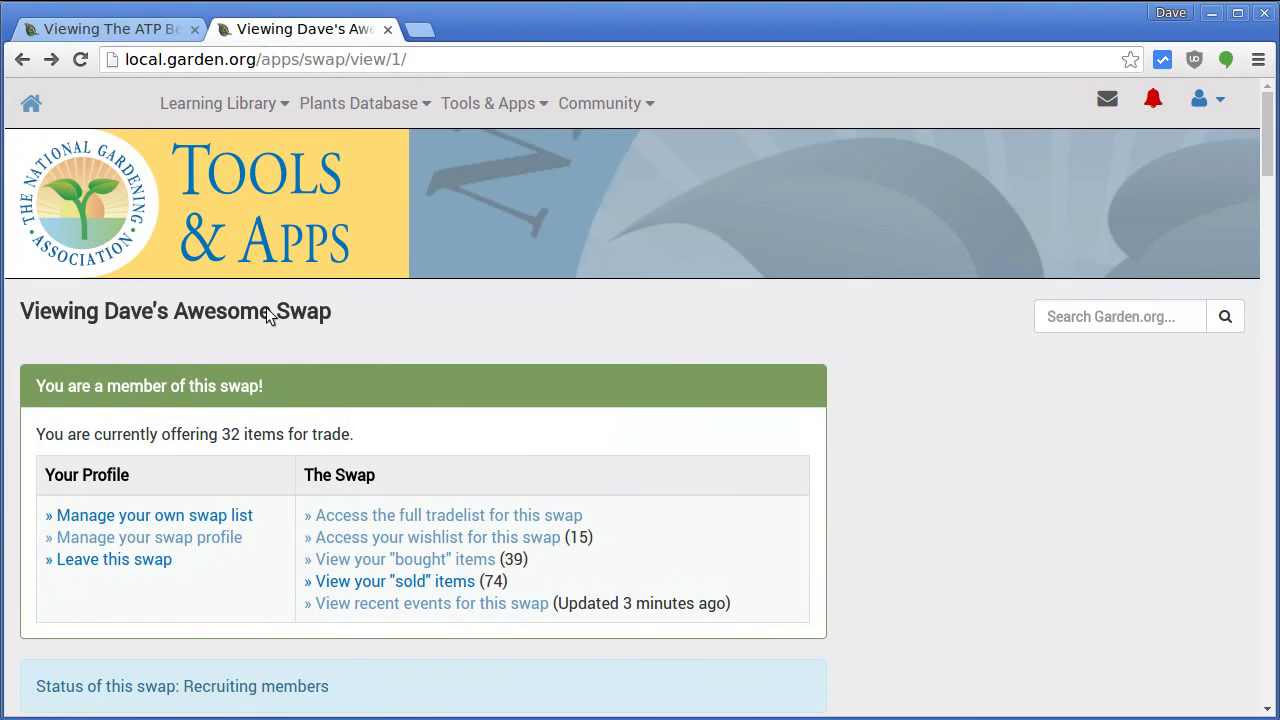
click(440, 515)
click(51, 60)
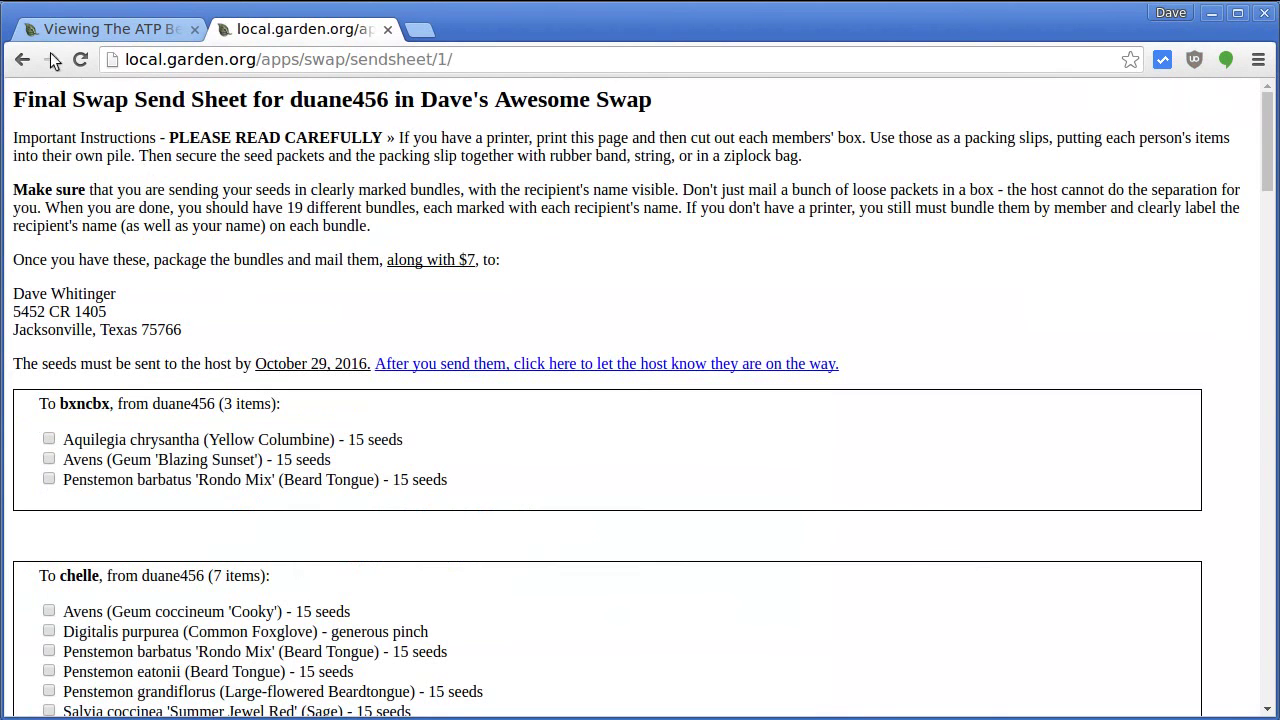
click(70, 29)
click(440, 503)
Step: Examine the instructions and the first recipient boxes on the final send sheet
scroll(408, 140, down, 1)
scroll(350, 130, up, 1)
drag(22, 408, 526, 520)
click(114, 432)
scroll(395, 527, down, 2)
scroll(395, 527, down, 3)
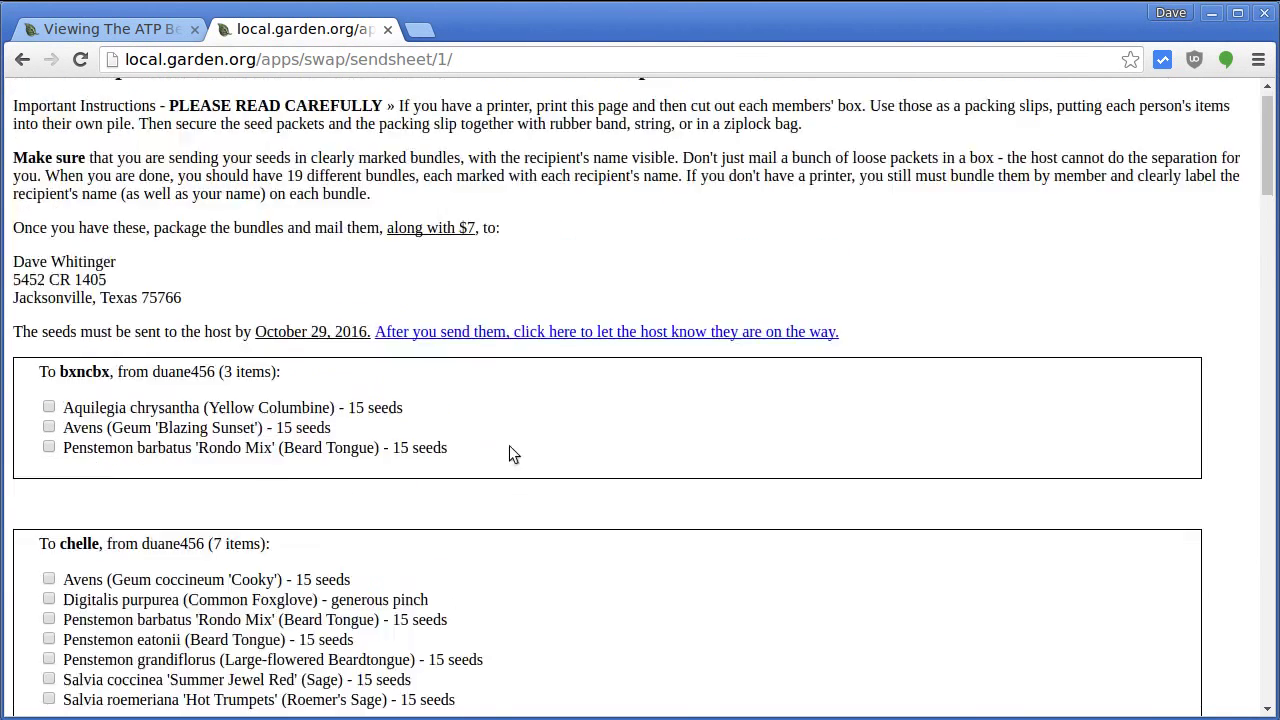
scroll(504, 467, down, 5)
scroll(469, 429, up, 5)
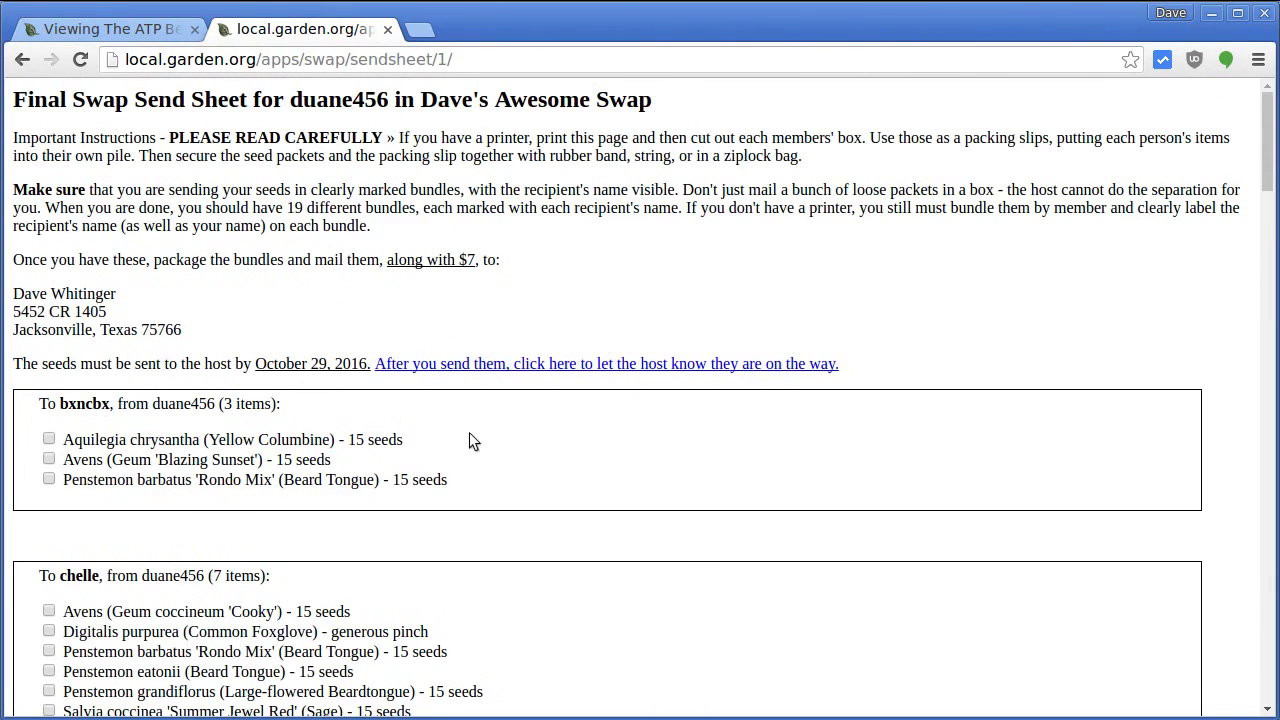
Step: Highlight the first recipient's name and seed items, plus the seed items of the next recipient's box, on the send sheet
double_click(79, 404)
drag(60, 434, 491, 497)
click(491, 497)
scroll(476, 487, down, 3)
scroll(476, 487, down, 1)
drag(66, 380, 553, 563)
click(542, 543)
Step: Look through the other recipients' boxes further down the send sheet and return to its instructions
scroll(422, 412, up, 1)
scroll(422, 412, up, 3)
scroll(161, 405, down, 5)
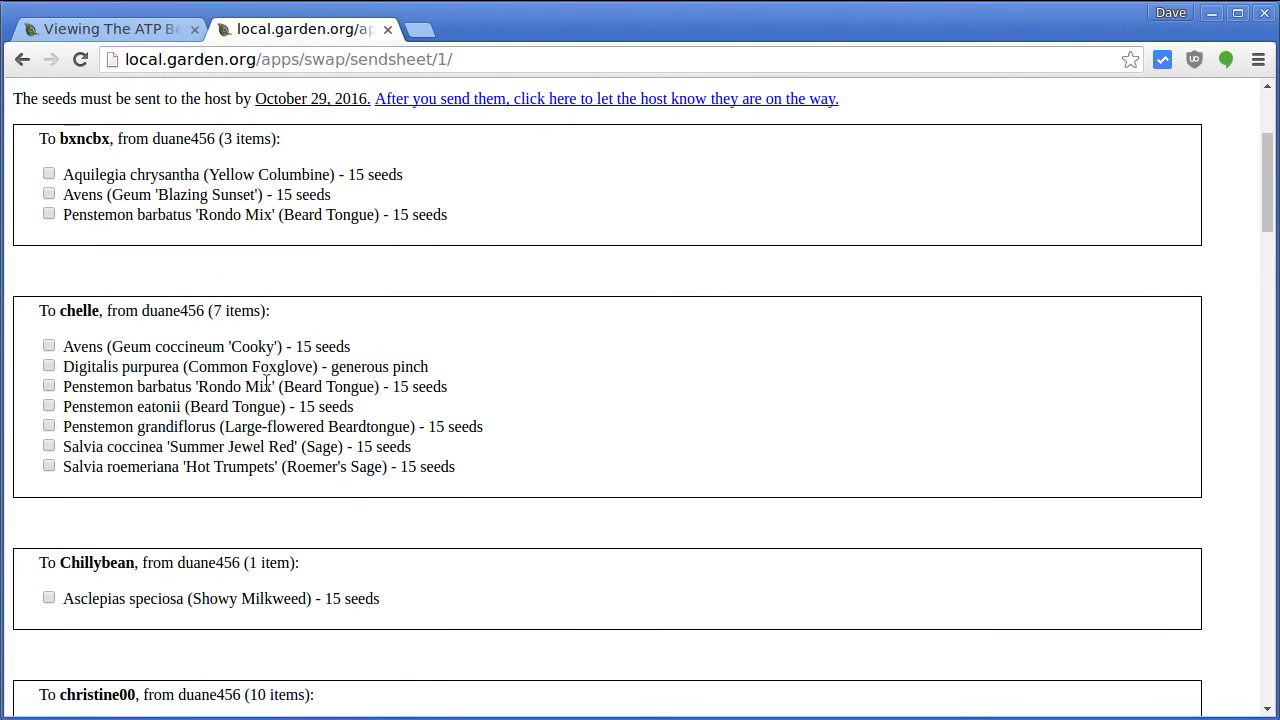
scroll(165, 379, down, 5)
scroll(197, 372, down, 6)
scroll(338, 200, up, 14)
scroll(349, 413, down, 9)
scroll(700, 365, down, 5)
scroll(657, 391, up, 10)
scroll(655, 392, up, 3)
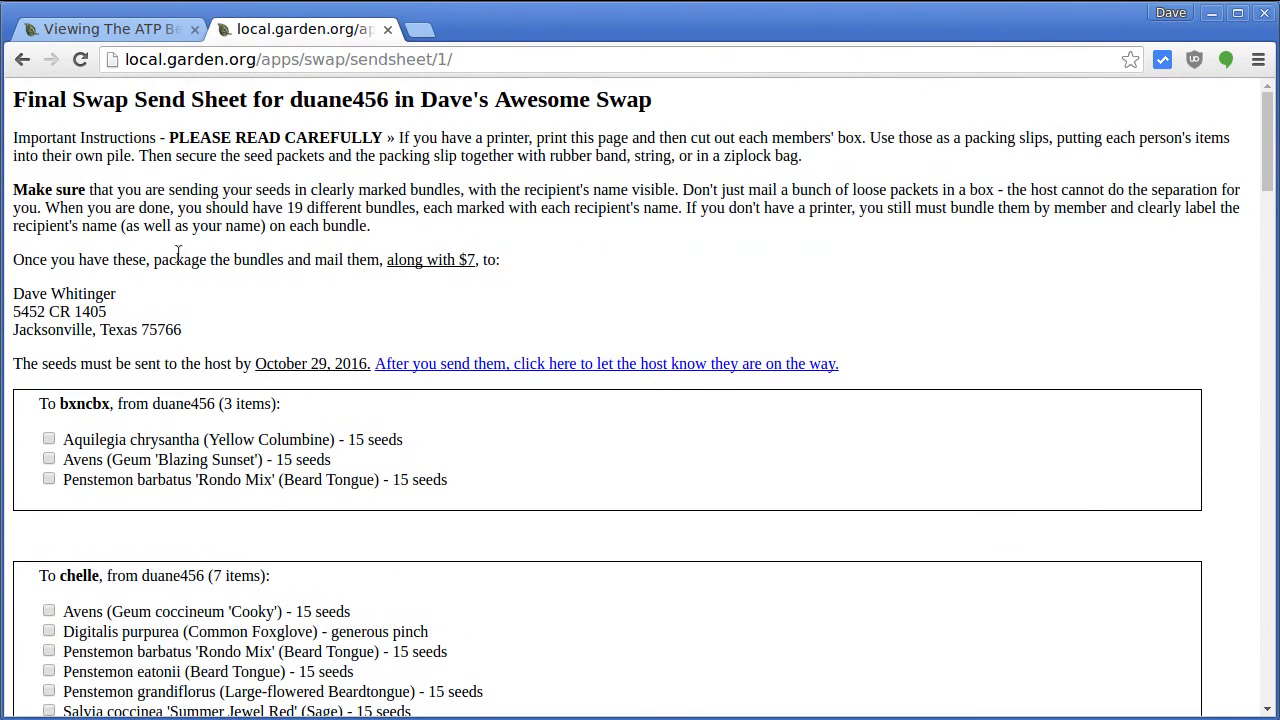
Step: Highlight the send sheet's mailing details: the $7 fee, the host's address and the October 29, 2016 deadline
drag(386, 260, 462, 262)
click(472, 276)
click(462, 262)
drag(383, 261, 496, 260)
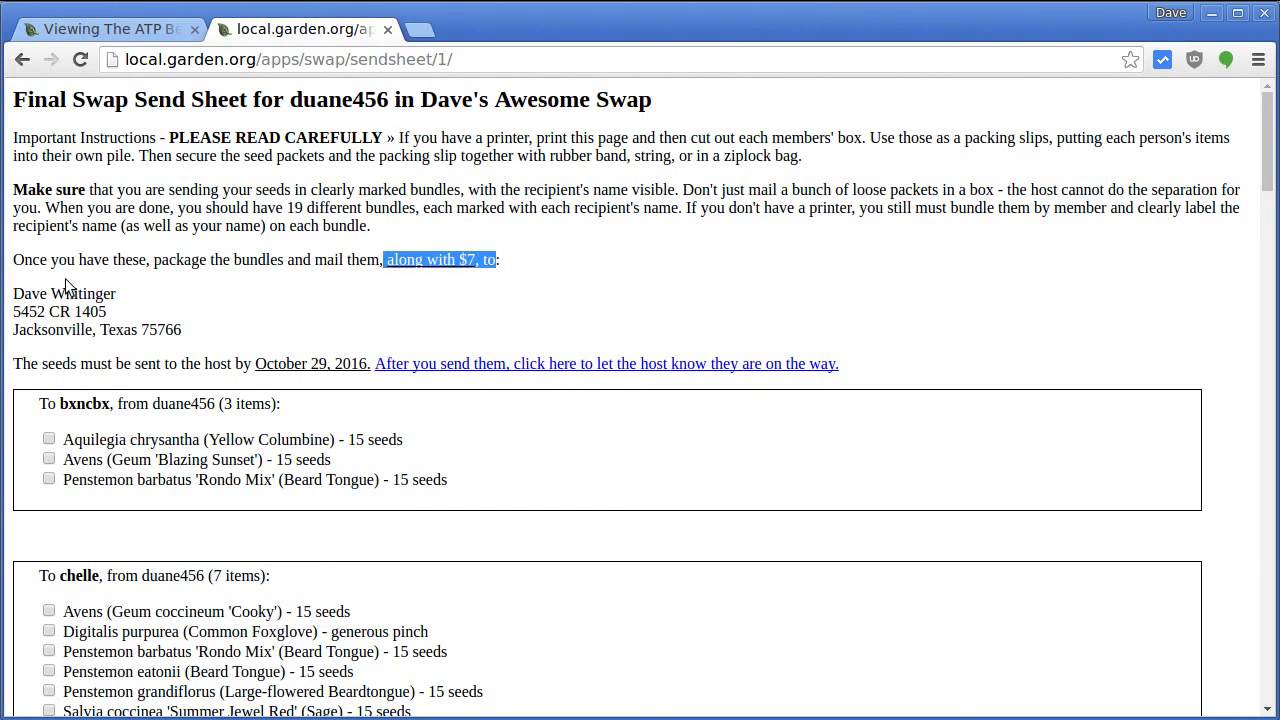
drag(14, 290, 238, 326)
click(238, 326)
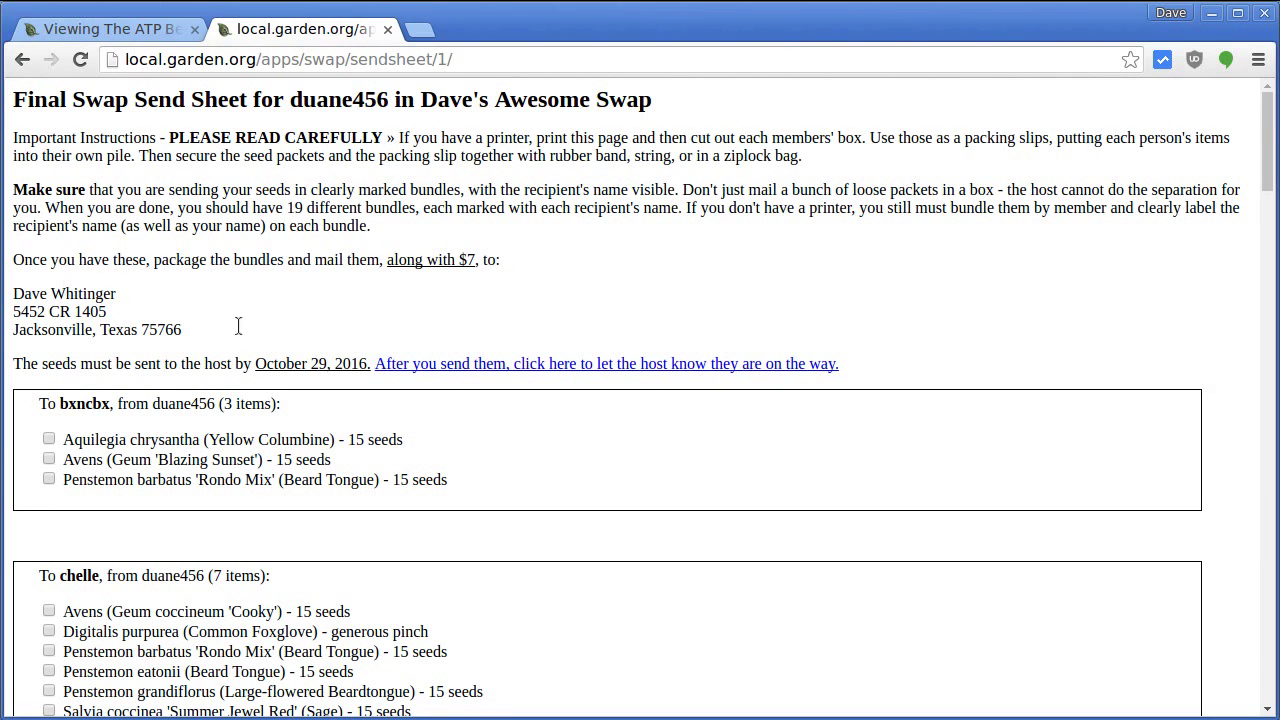
drag(46, 361, 368, 366)
click(355, 364)
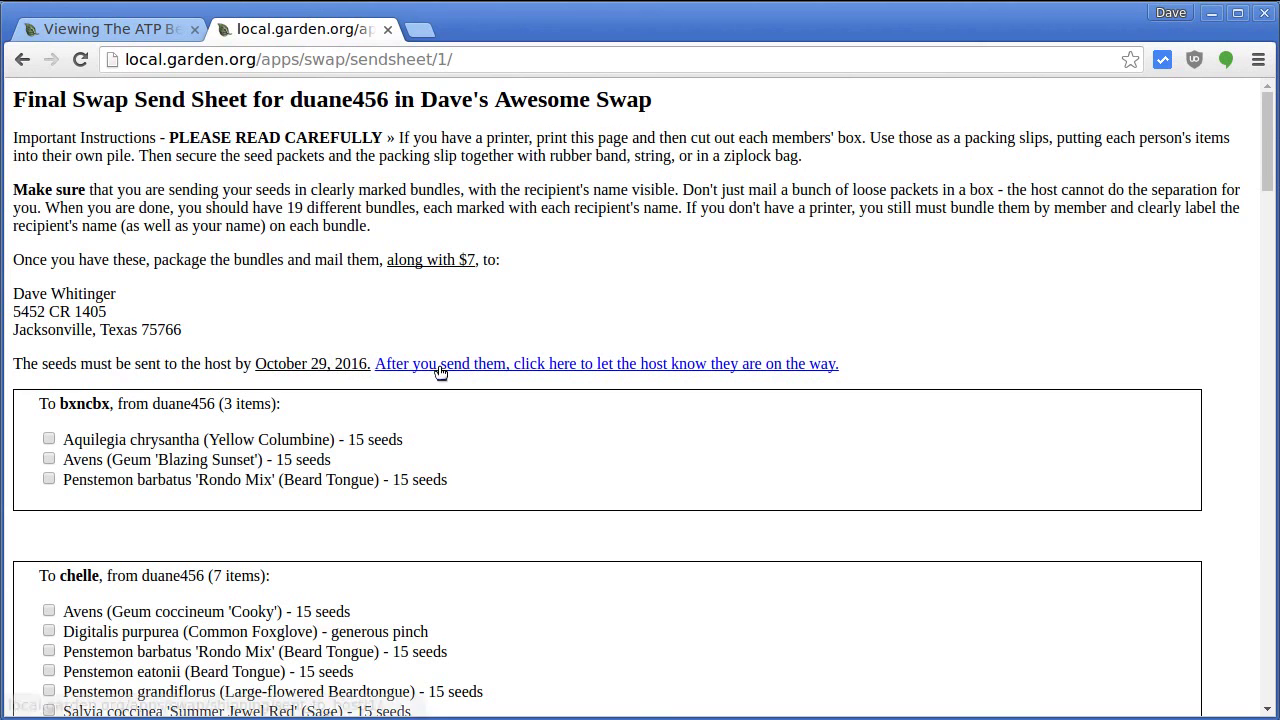
Step: Open the form for telling the host the seeds are on the way and examine its tracking number field
click(543, 366)
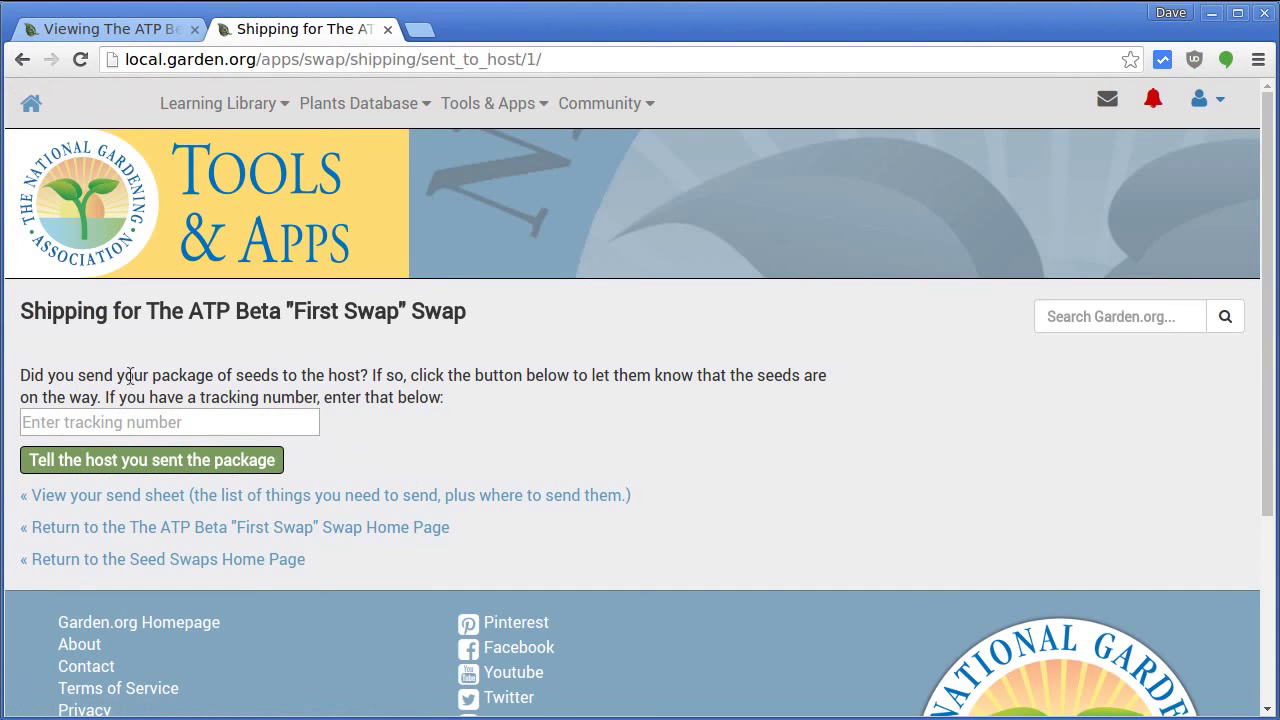
click(105, 428)
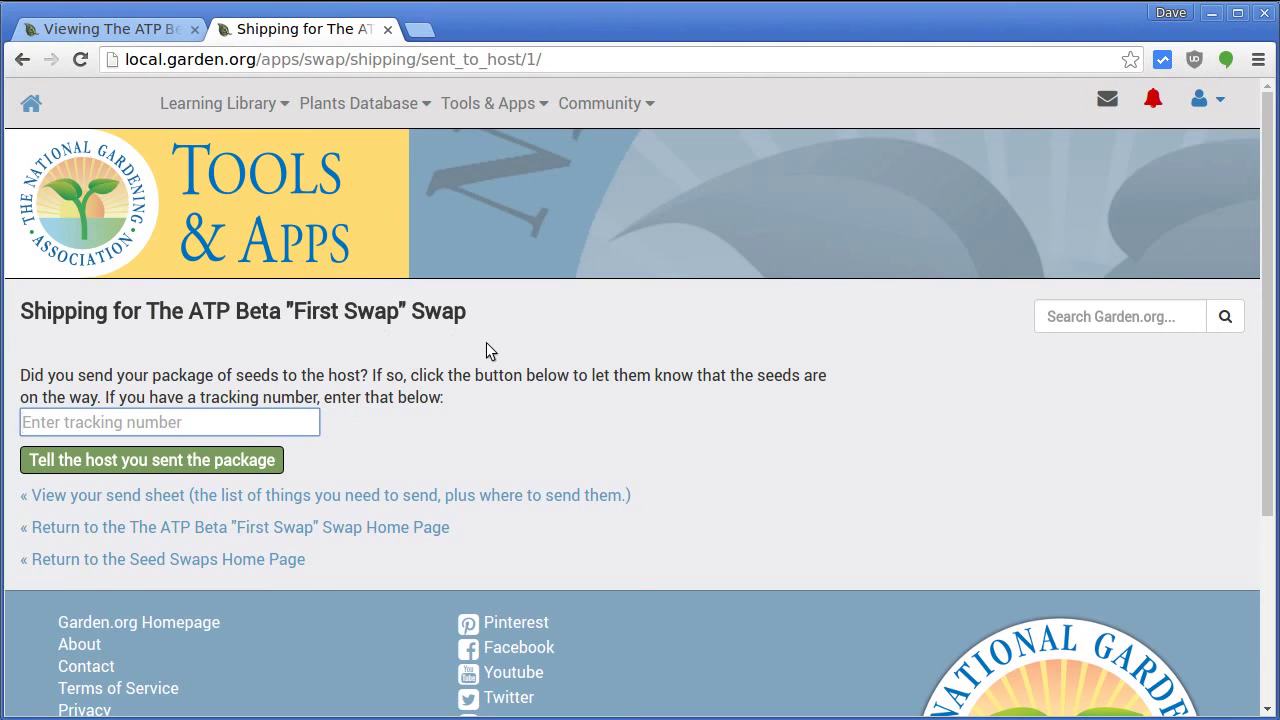
drag(490, 350, 566, 391)
click(656, 433)
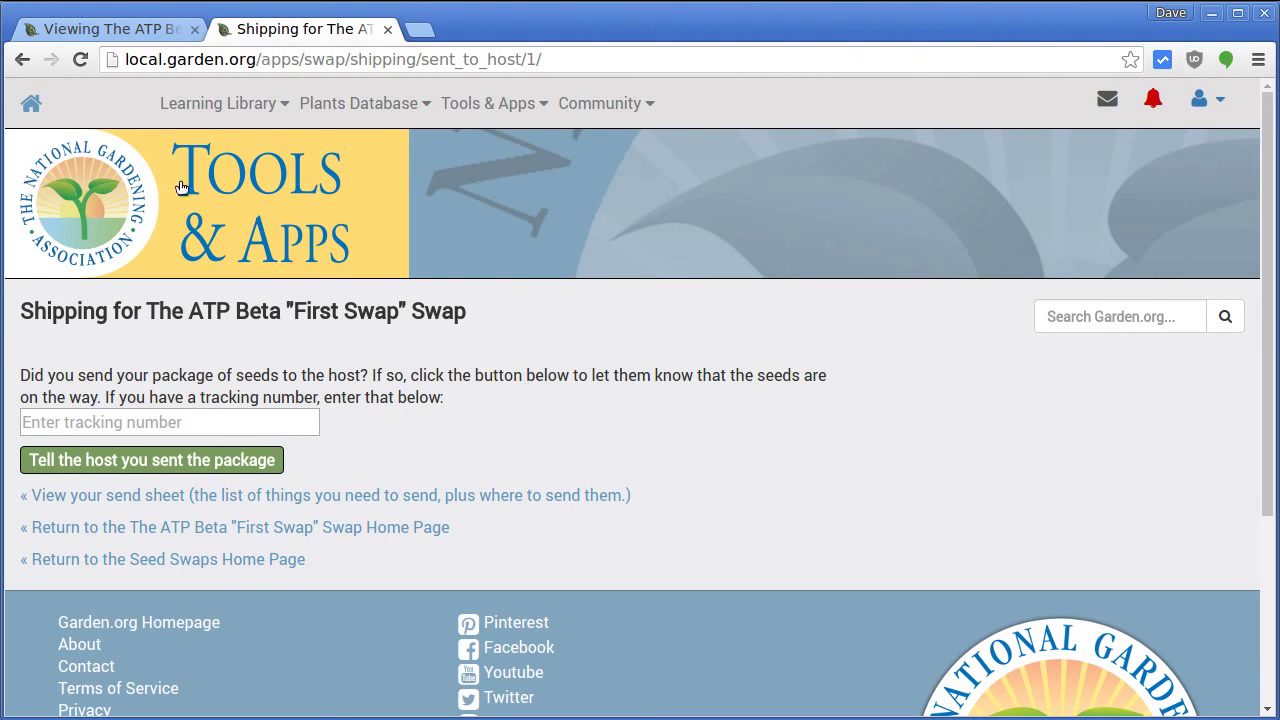
Step: Go back to the Seed Swaps overview from the shipping page
click(490, 103)
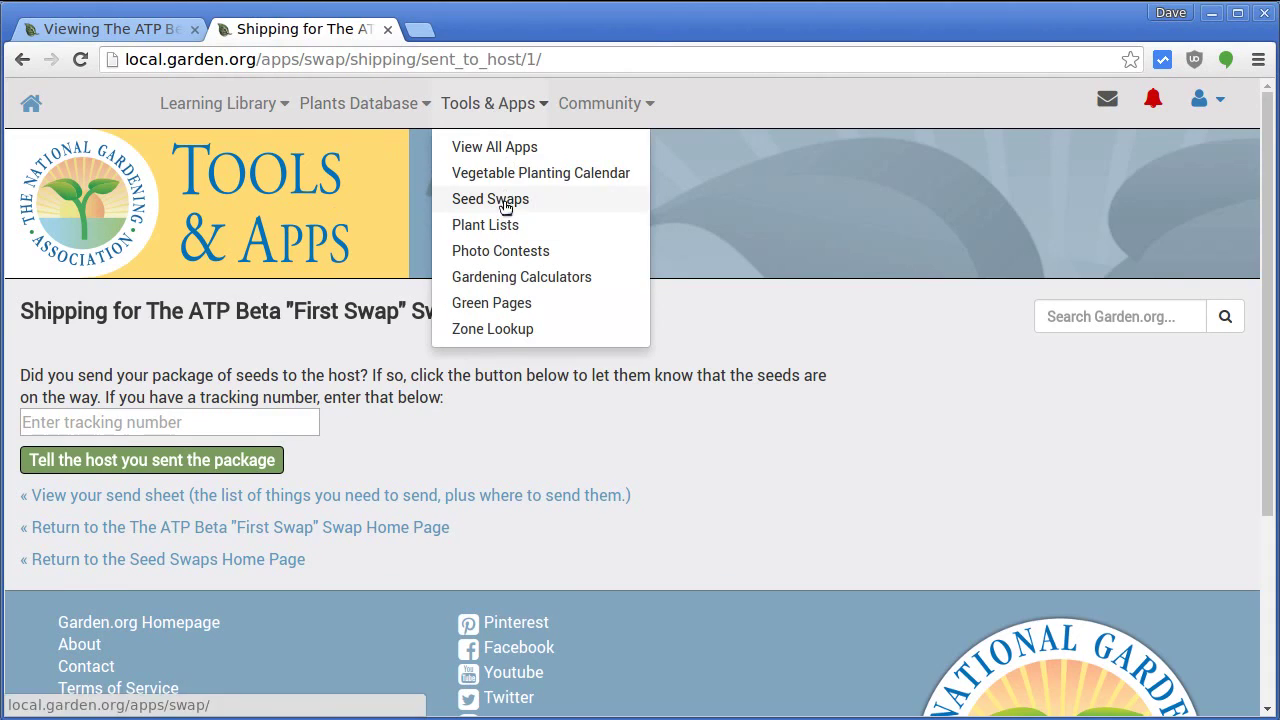